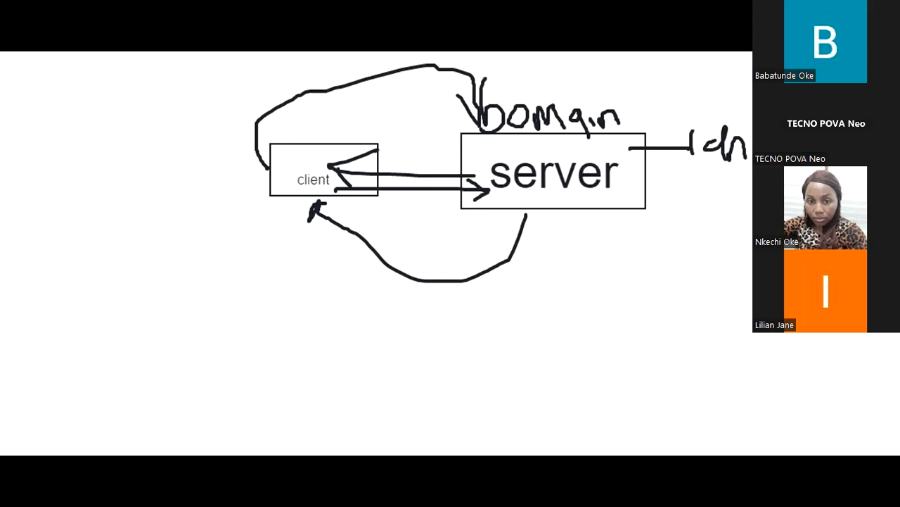
- Draw a line down-left from the client box and begin a handwritten label beneath it
{"action": "left_click_drag", "start_coordinate": [224, 232], "coordinate": [290, 182]}
{"action": "mouse_move", "coordinate": [192, 267]}
{"action": "left_mouse_down"}
{"action": "mouse_move", "coordinate": [195, 276]}
{"action": "mouse_move", "coordinate": [192, 258]}
{"action": "mouse_move", "coordinate": [223, 280]}
{"action": "mouse_move", "coordinate": [288, 272]}
{"action": "left_mouse_up"}
- Finish the label under the client line and add a handwritten note above the client box
{"action": "left_click", "coordinate": [210, 274]}
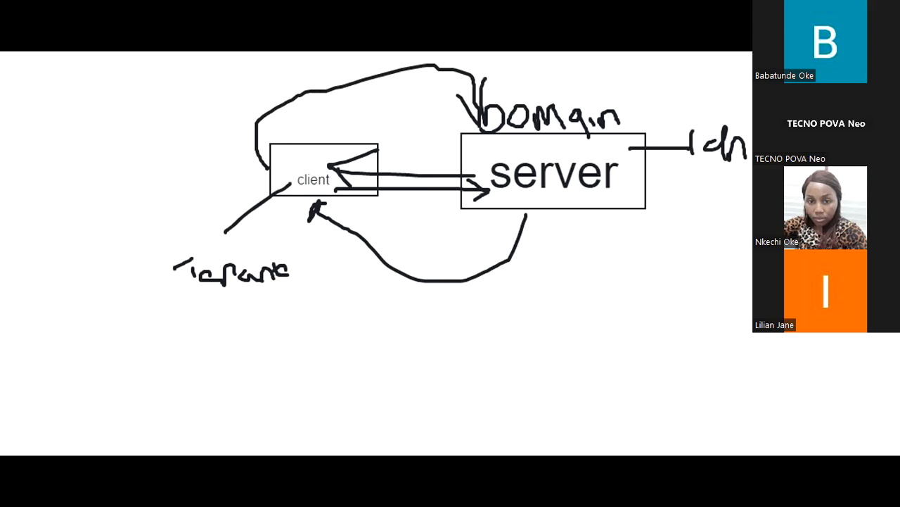
{"action": "left_click_drag", "start_coordinate": [325, 99], "coordinate": [329, 123]}
{"action": "mouse_move", "coordinate": [348, 103]}
{"action": "left_mouse_down"}
{"action": "mouse_move", "coordinate": [351, 111]}
{"action": "mouse_move", "coordinate": [375, 107]}
{"action": "mouse_move", "coordinate": [387, 89]}
{"action": "mouse_move", "coordinate": [402, 110]}
{"action": "left_mouse_up"}
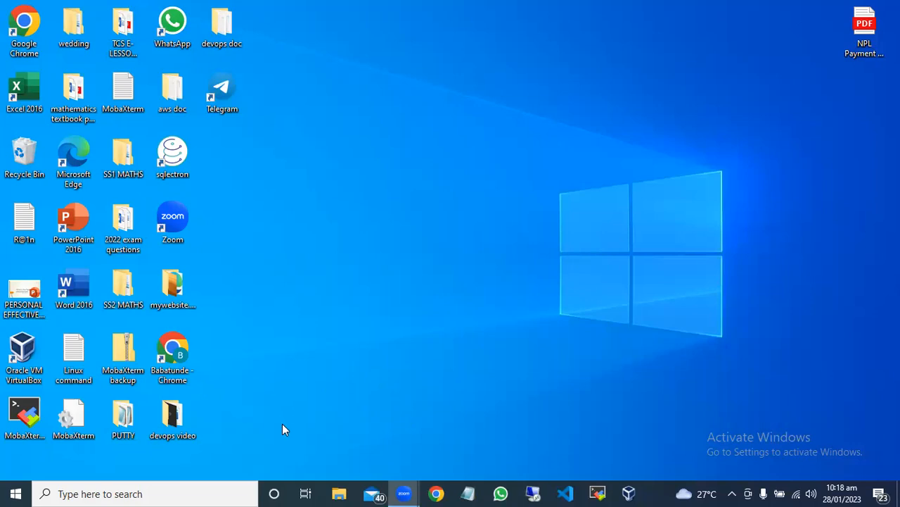
- Run Oracle VM VirtualBox as administrator, then launch the Visual Studio Code installer
{"action": "right_click", "coordinate": [25, 344]}
{"action": "left_click", "coordinate": [97, 136]}
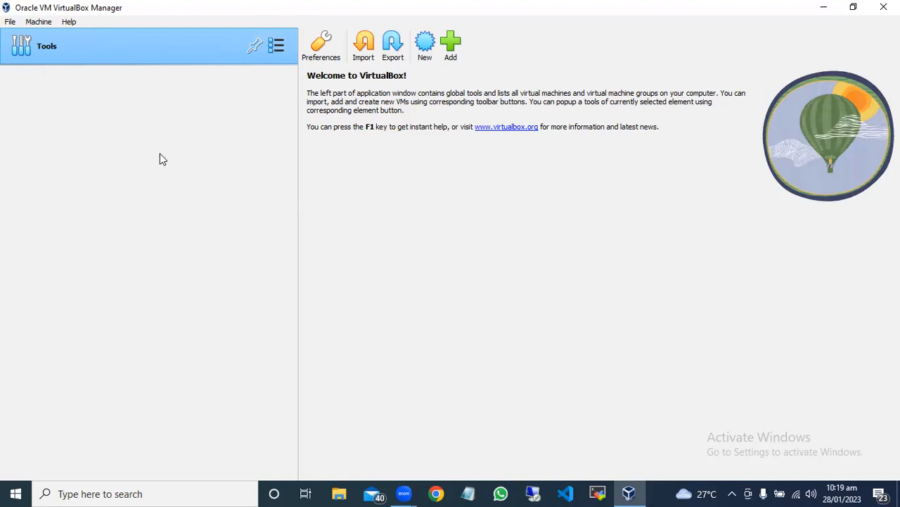
{"action": "left_click", "coordinate": [566, 492]}
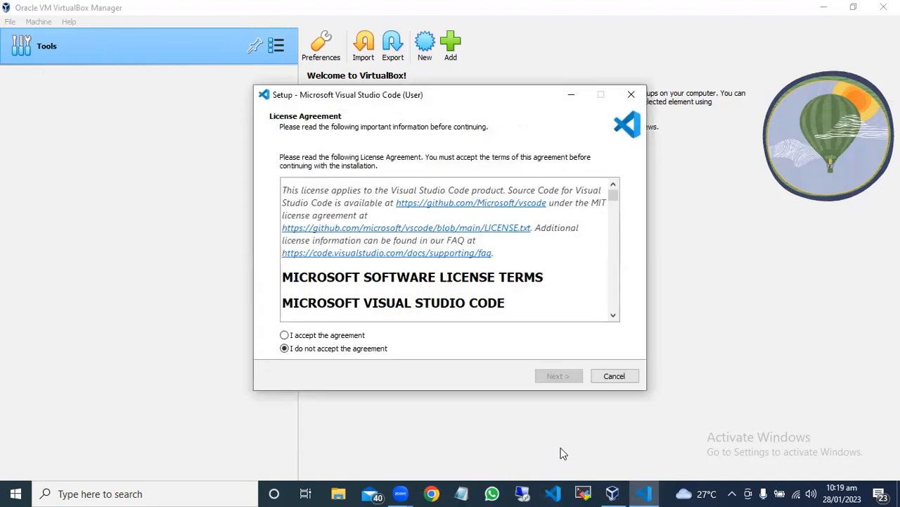
- Accept the license, keep the default tasks, install VS Code and finish with it launching
{"action": "left_click", "coordinate": [285, 336]}
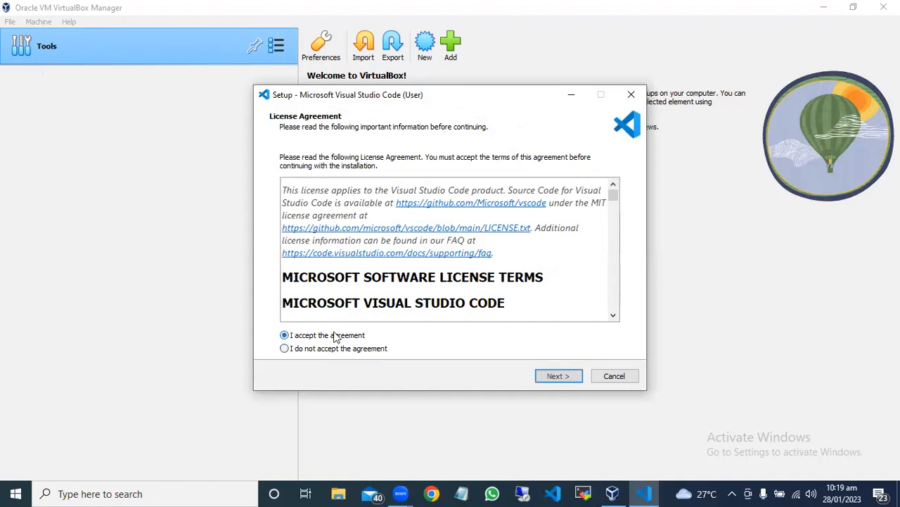
{"action": "left_click", "coordinate": [553, 376]}
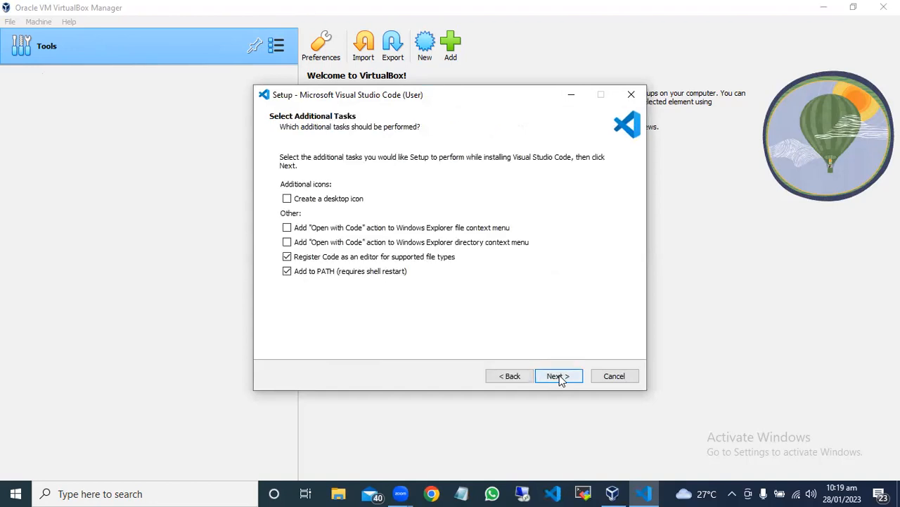
{"action": "left_click", "coordinate": [559, 377]}
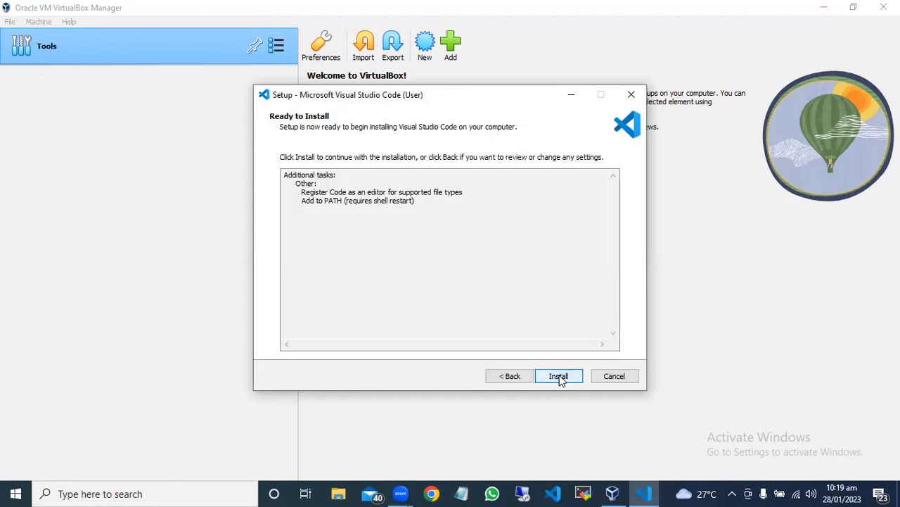
{"action": "left_click", "coordinate": [559, 377]}
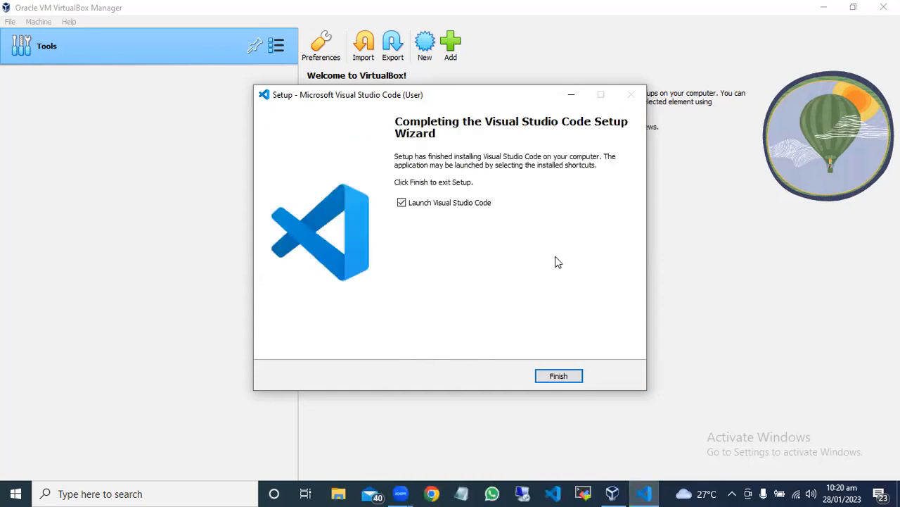
{"action": "left_click", "coordinate": [556, 374]}
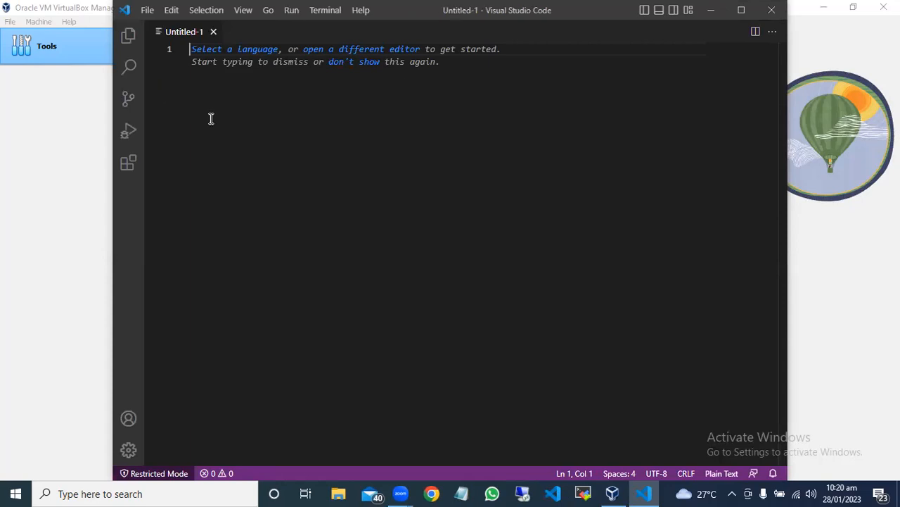
- Type the heading 'Domain joining and file sharing' at the top of the file
{"action": "key", "text": "Return"}
{"action": "key", "text": "Return"}
{"action": "key", "text": "Return"}
{"action": "key", "text": "Return"}
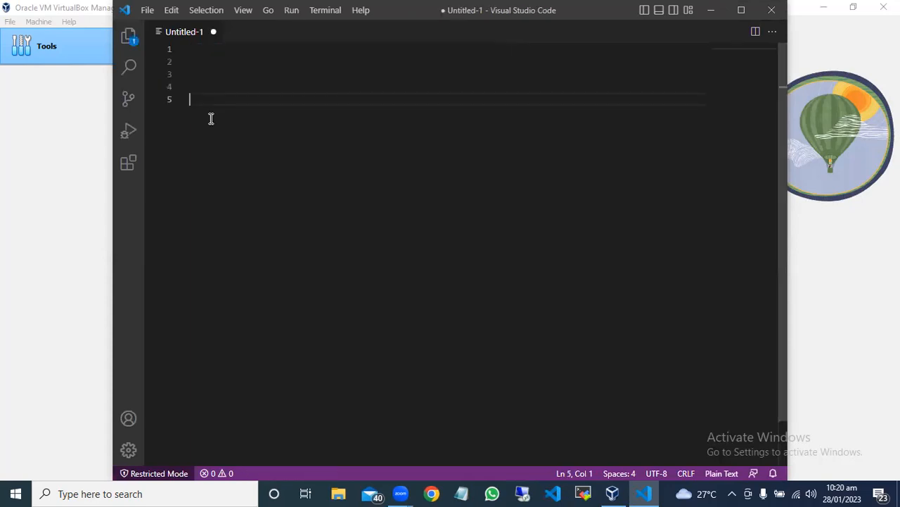
{"action": "key", "text": "BackSpace"}
{"action": "key", "text": "BackSpace"}
{"action": "key", "text": "BackSpace"}
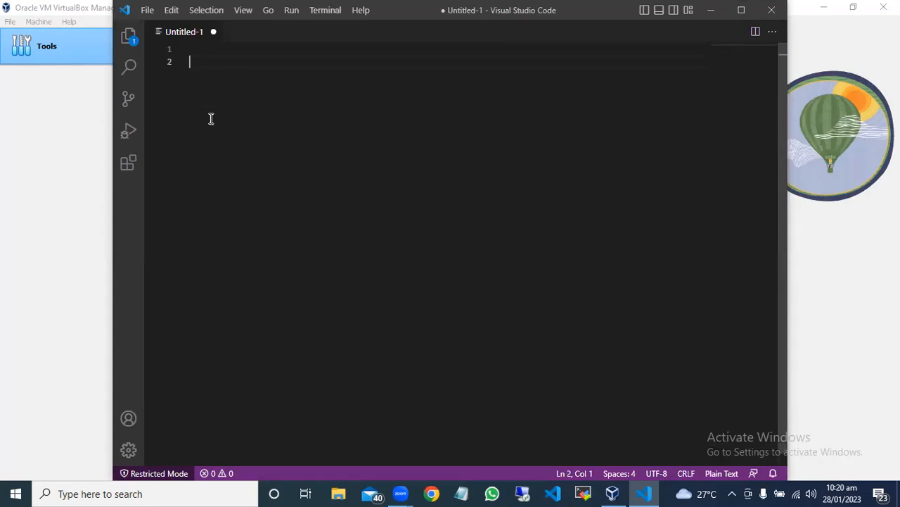
{"action": "type", "text": "D"}
{"action": "type", "text": "oa"}
{"action": "type", "text": "mijn"}
{"action": "key", "text": "BackSpace"}
{"action": "key", "text": "BackSpace"}
{"action": "key", "text": "BackSpace"}
{"action": "key", "text": "BackSpace"}
{"action": "key", "text": "BackSpace"}
{"action": "type", "text": "main joining"}
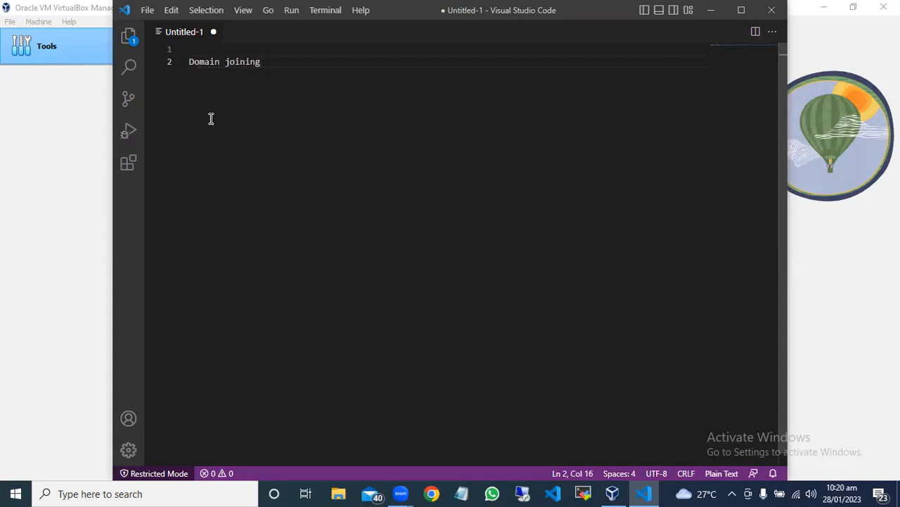
{"action": "type", "text": " and file shring"}
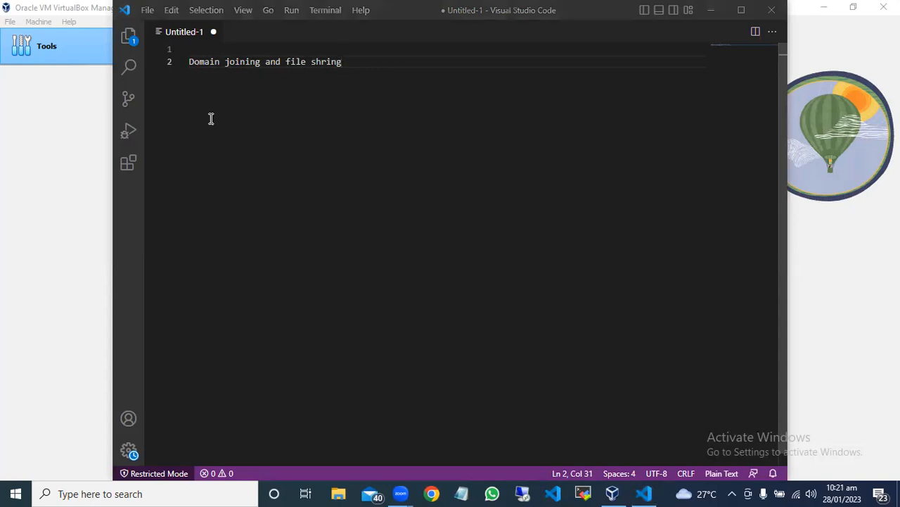
{"action": "left_click", "coordinate": [361, 64]}
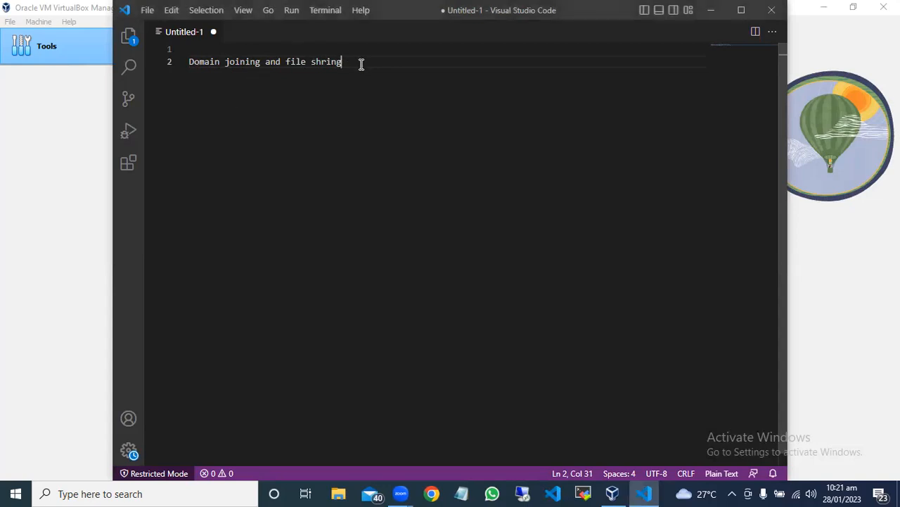
{"action": "key", "text": "BackSpace"}
{"action": "key", "text": "BackSpace"}
{"action": "key", "text": "BackSpace"}
{"action": "key", "text": "BackSpace"}
{"action": "type", "text": "aring"}
- Add step '1. open up your oracle vm virtual box' with sub-step '- click on machine and click on new'
{"action": "key", "text": "Return"}
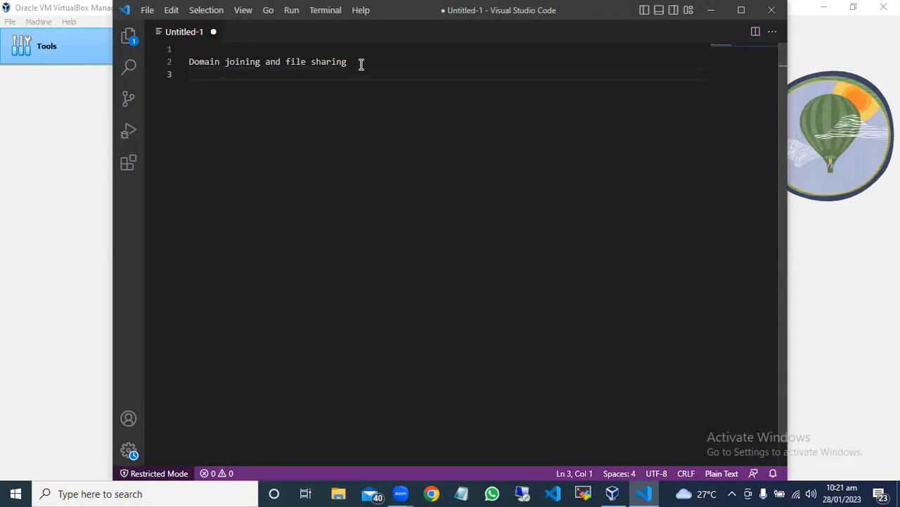
{"action": "key", "text": "Return"}
{"action": "type", "text": "first"}
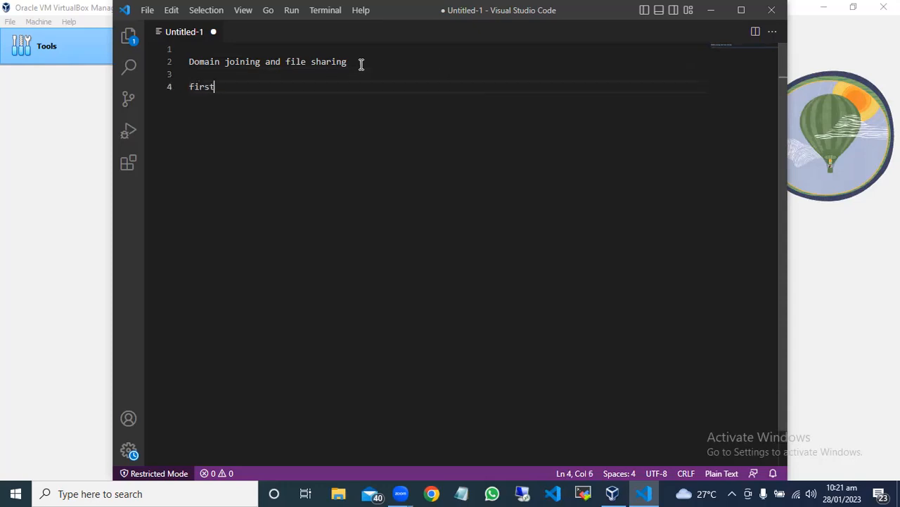
{"action": "key", "text": "BackSpace"}
{"action": "key", "text": "BackSpace"}
{"action": "key", "text": "BackSpace"}
{"action": "key", "text": "BackSpace"}
{"action": "key", "text": "BackSpace"}
{"action": "type", "text": "1. open u"}
{"action": "type", "text": "p"}
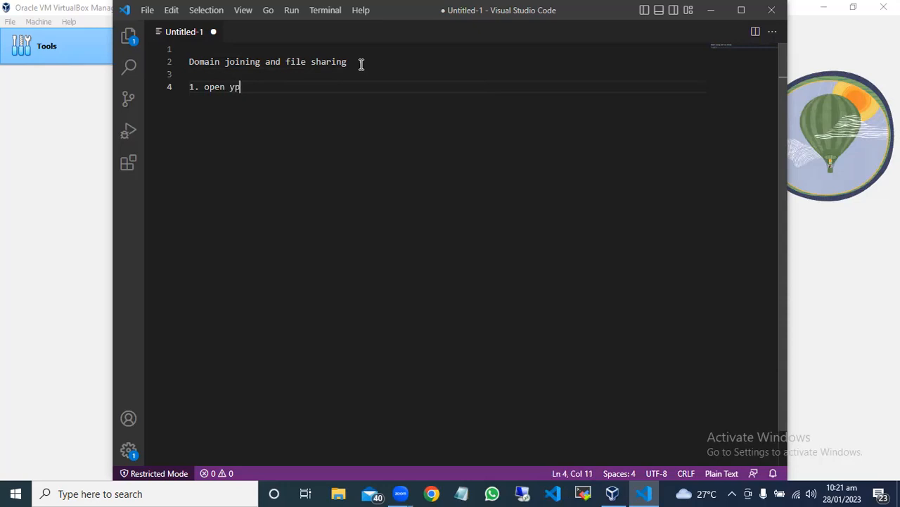
{"action": "key", "text": "BackSpace"}
{"action": "type", "text": "our oracle vm "}
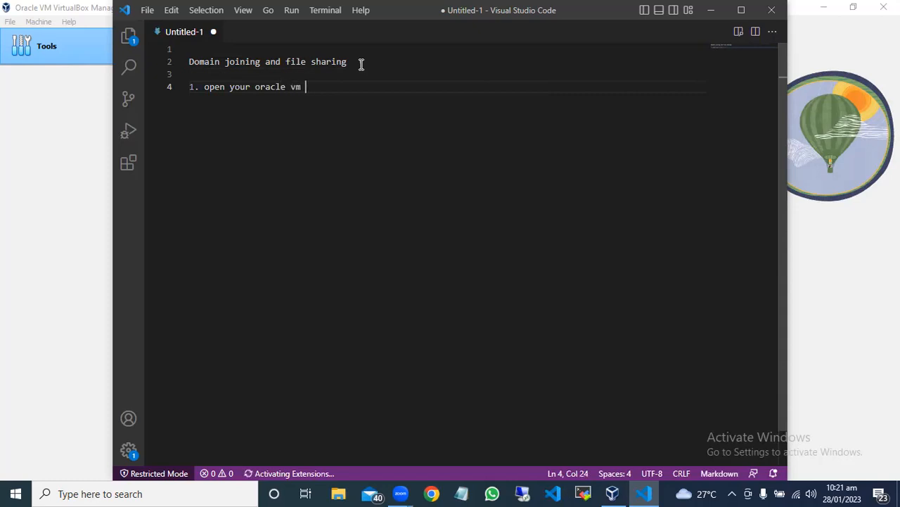
{"action": "type", "text": "virual "}
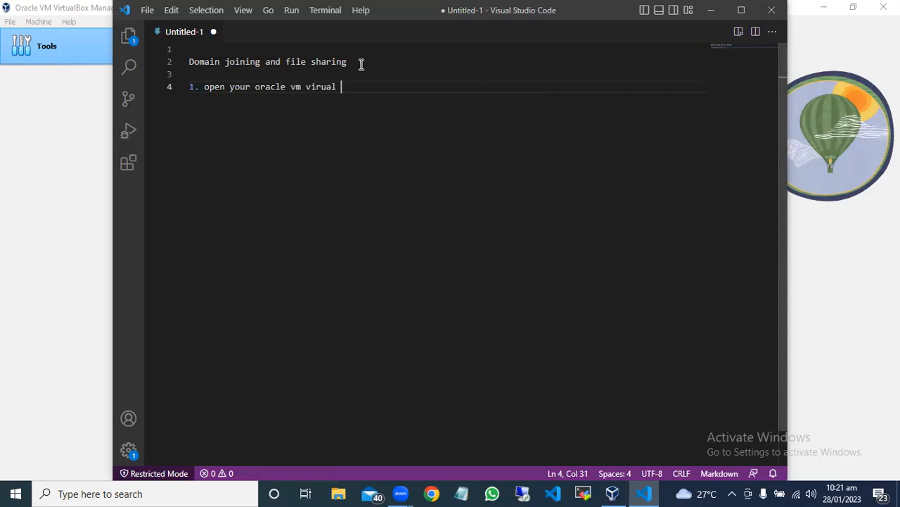
{"action": "type", "text": "box"}
{"action": "key", "text": "Return"}
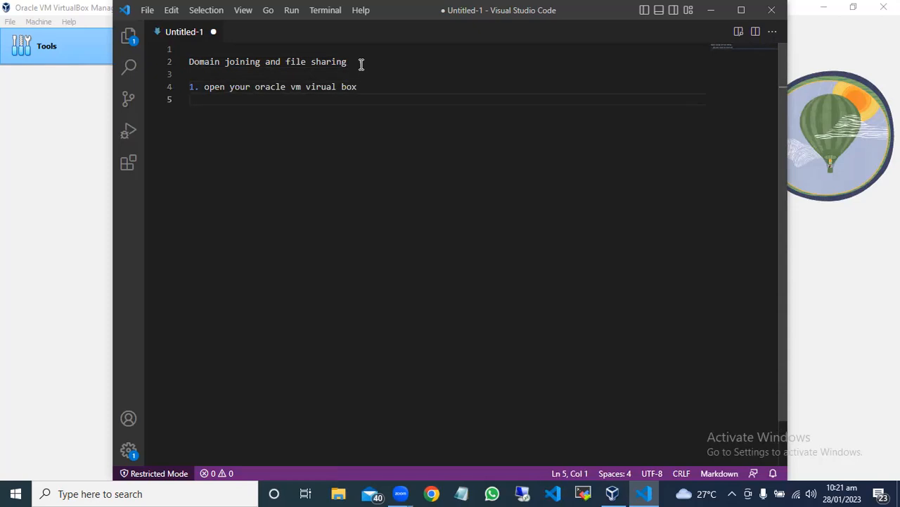
{"action": "type", "text": "- click on mac"}
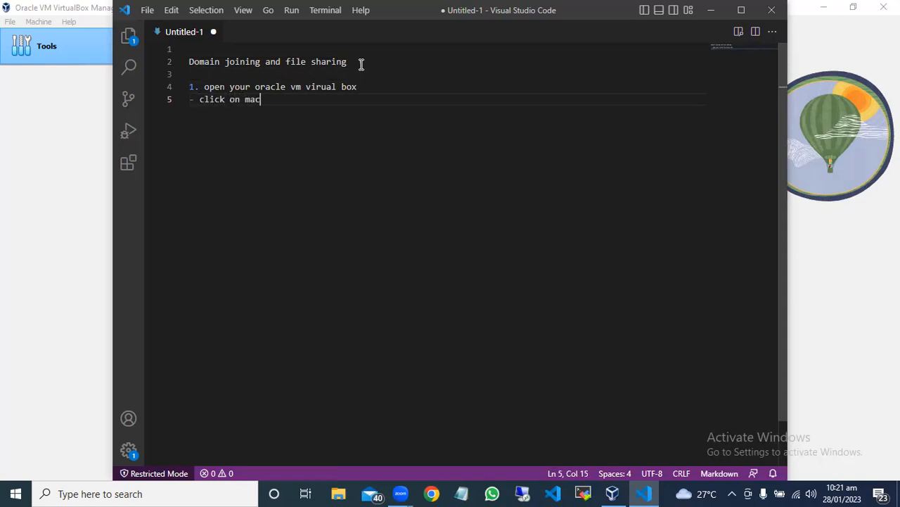
{"action": "type", "text": "hine and click on new"}
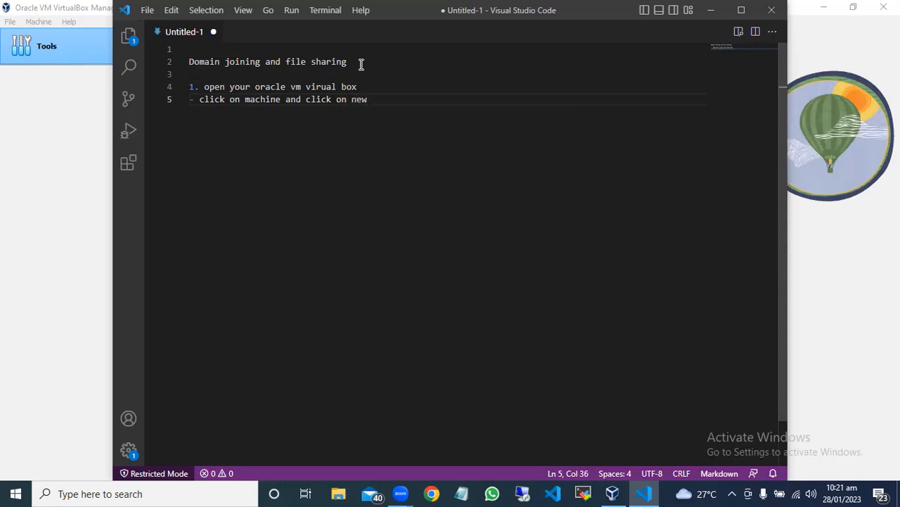
{"action": "key", "text": "Return"}
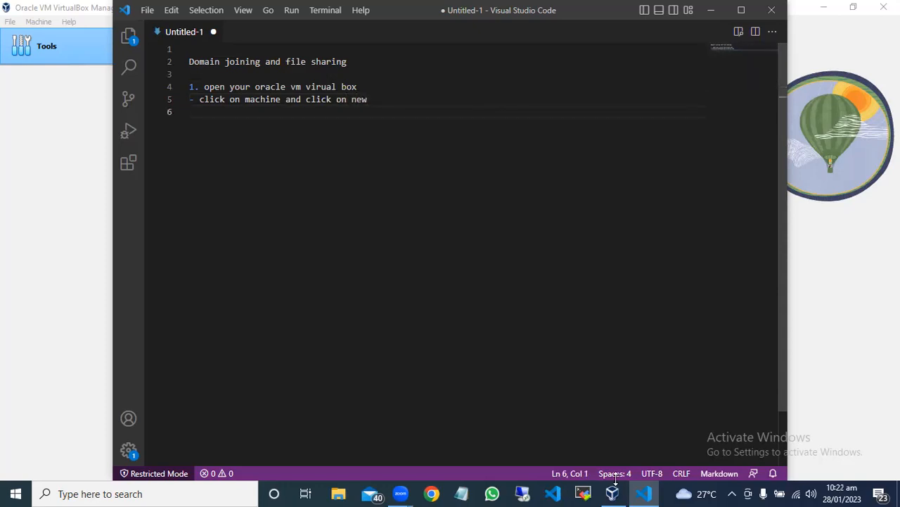
- Bring VirtualBox Manager forward and choose Machine > New to open the Create Virtual Machine wizard
{"action": "mouse_move", "coordinate": [613, 493]}
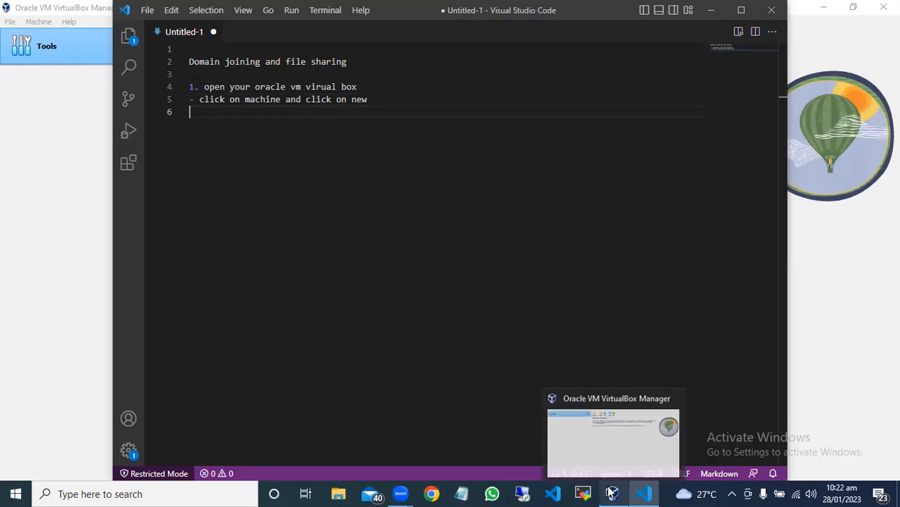
{"action": "left_click", "coordinate": [579, 435]}
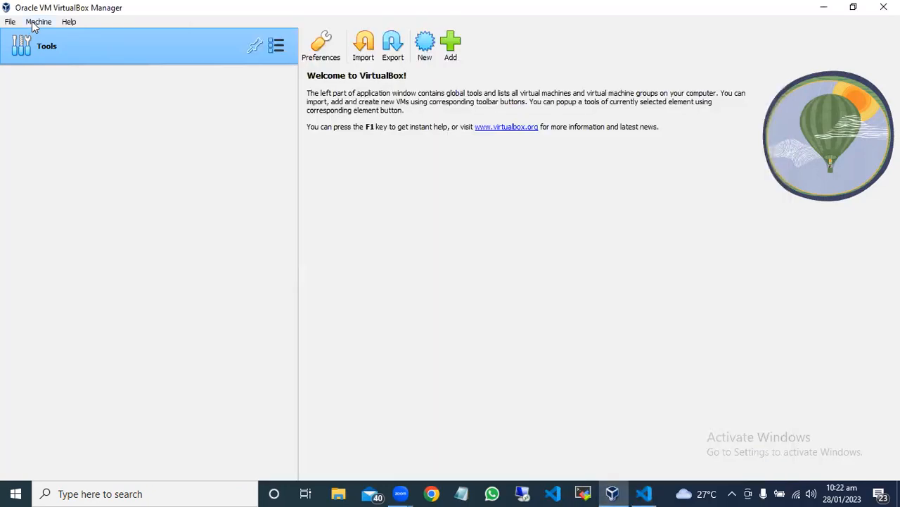
{"action": "left_click", "coordinate": [35, 22]}
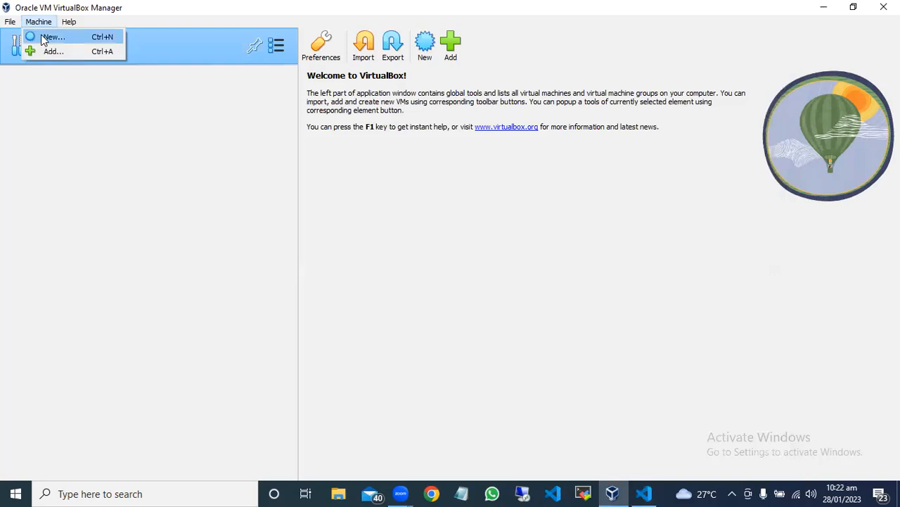
{"action": "left_click", "coordinate": [41, 37]}
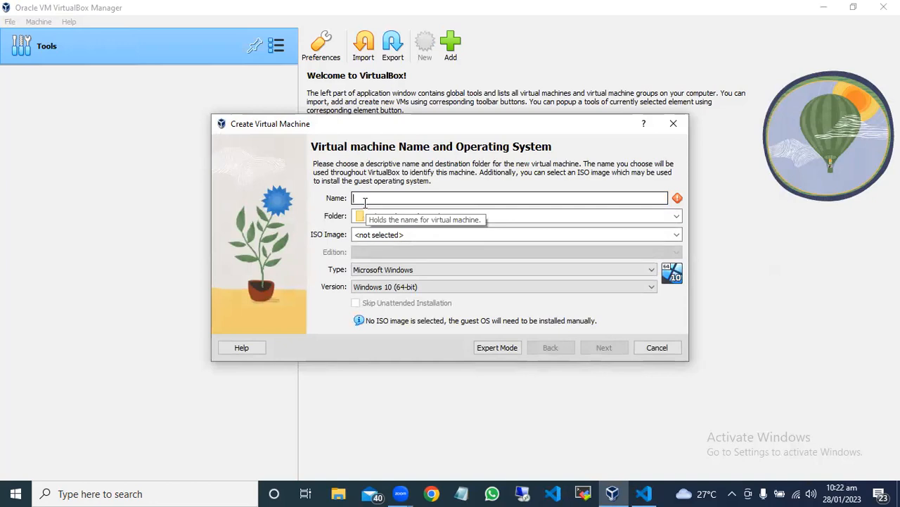
- Name the machine server1, keep the default VirtualBox VMs folder, and choose Windows 2016 (64-bit)
{"action": "type", "text": "server"}
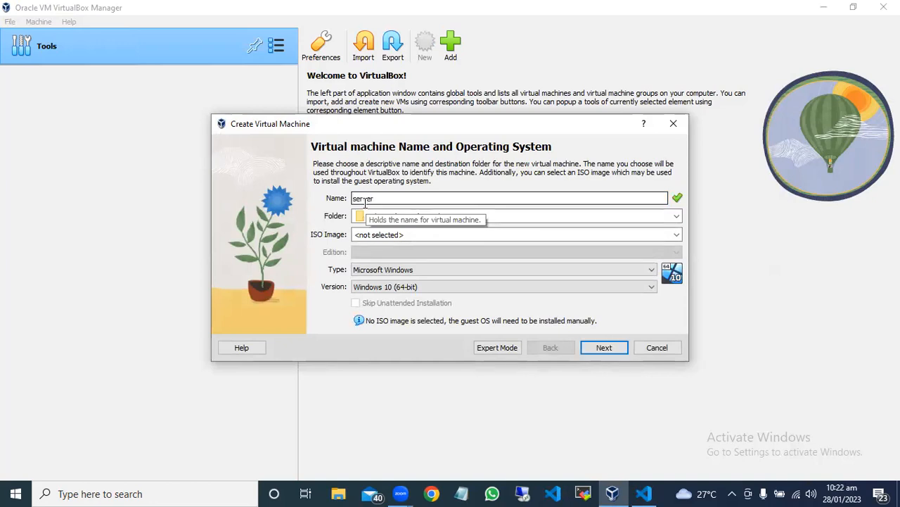
{"action": "type", "text": "1"}
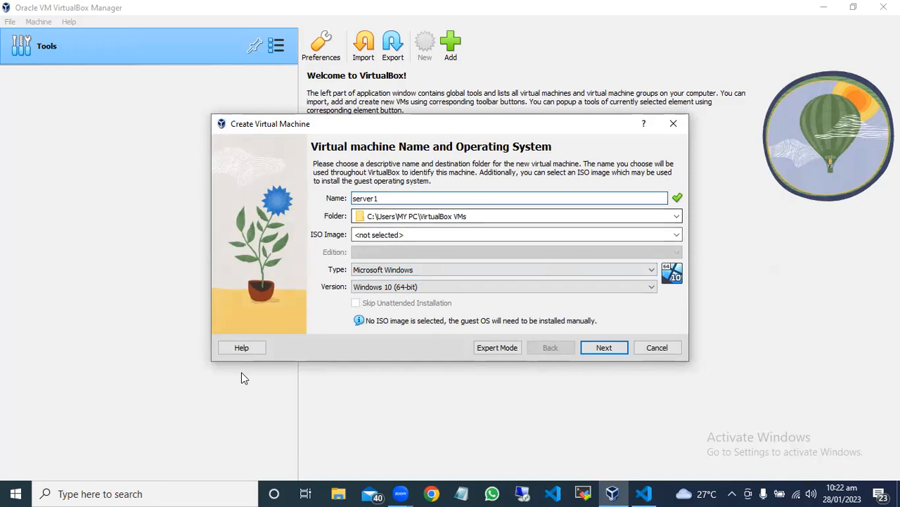
{"action": "left_click", "coordinate": [676, 217]}
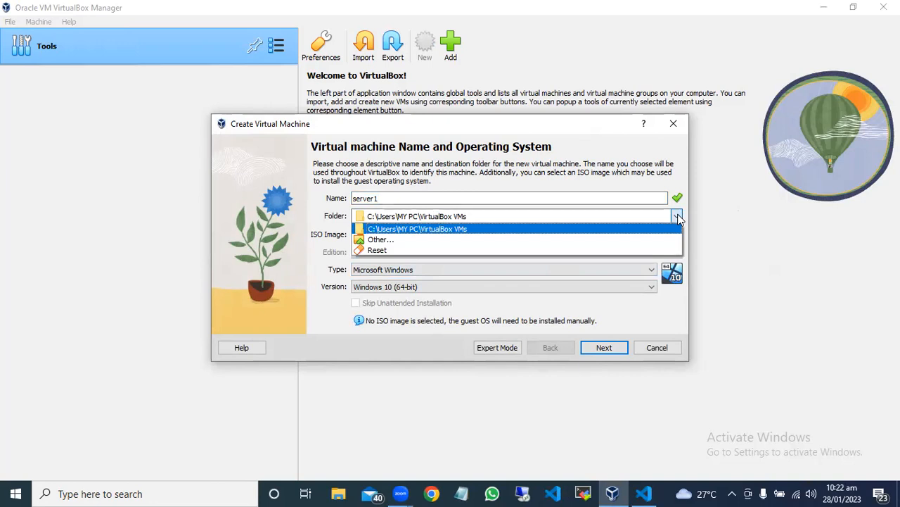
{"action": "left_click", "coordinate": [591, 214]}
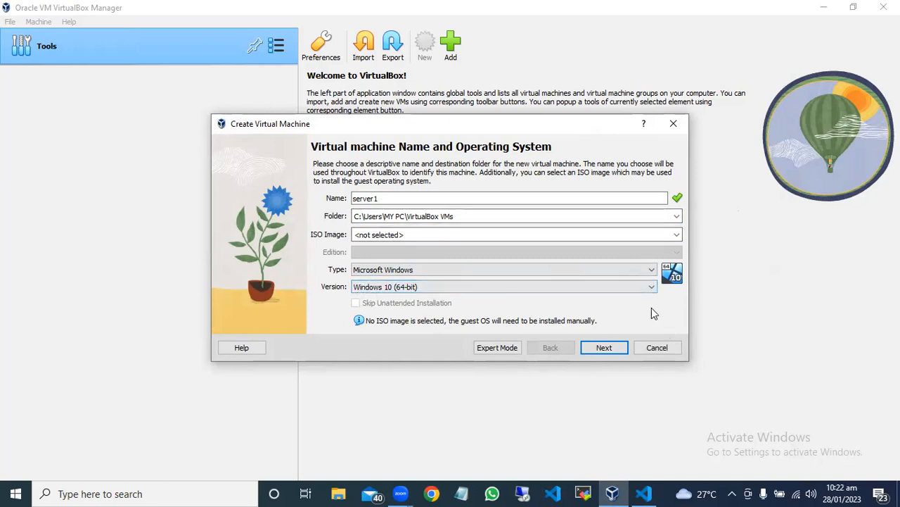
{"action": "left_click", "coordinate": [652, 287]}
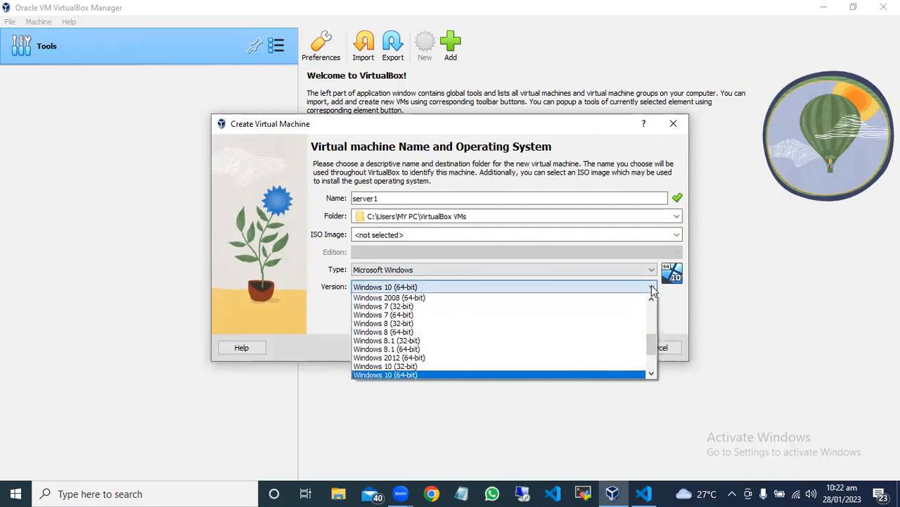
{"action": "left_click", "coordinate": [652, 374]}
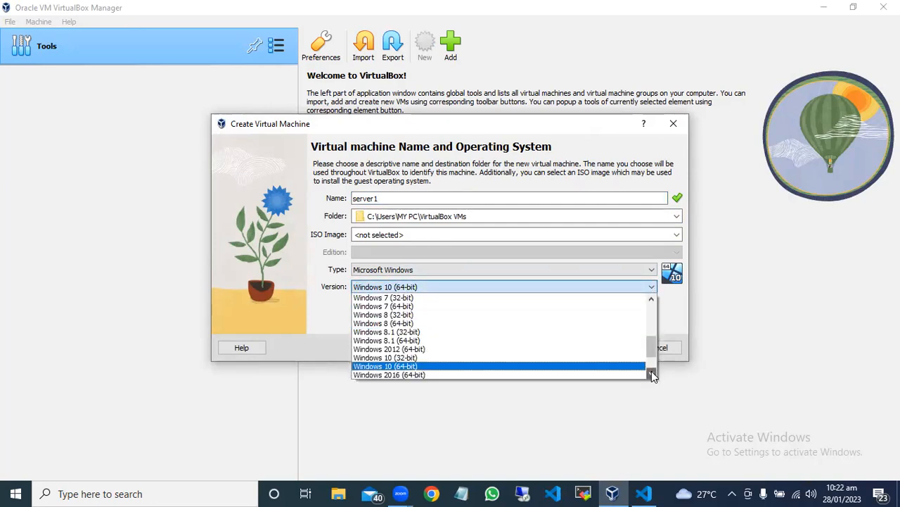
{"action": "left_click", "coordinate": [653, 374]}
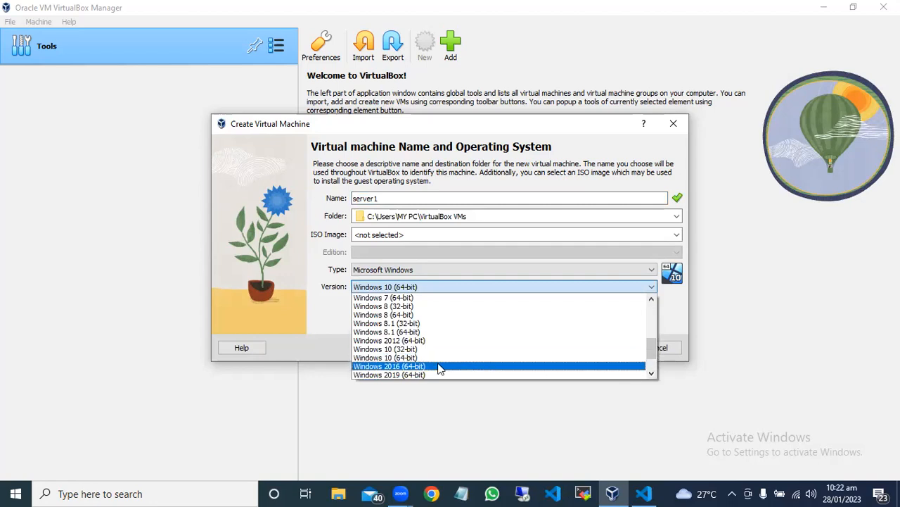
{"action": "left_click", "coordinate": [365, 367]}
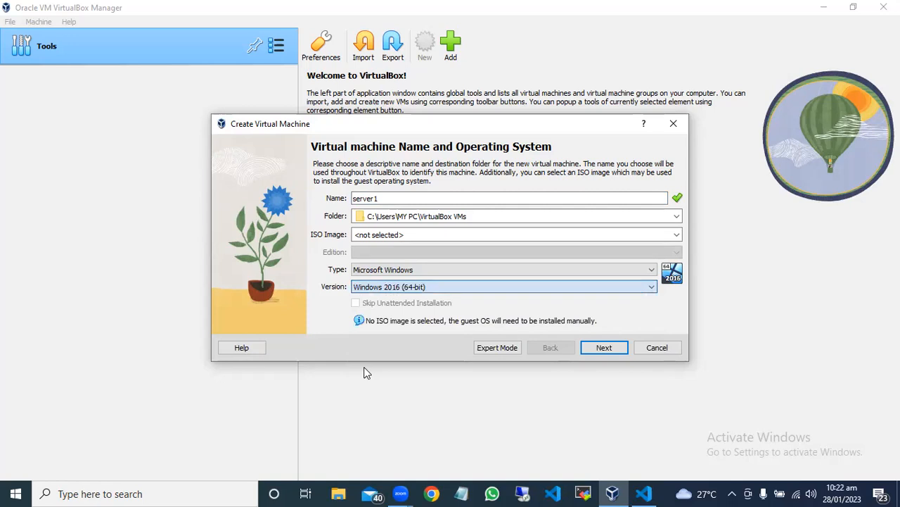
{"action": "left_click", "coordinate": [606, 348]}
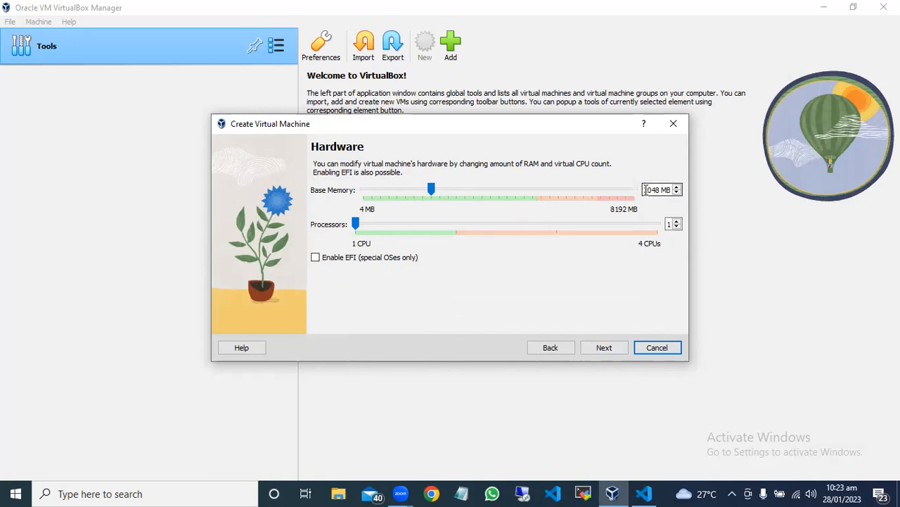
- Accept 2048 MB memory, 1 CPU and a 50 GB virtual disk, and finish creating server1
{"action": "left_click", "coordinate": [603, 348]}
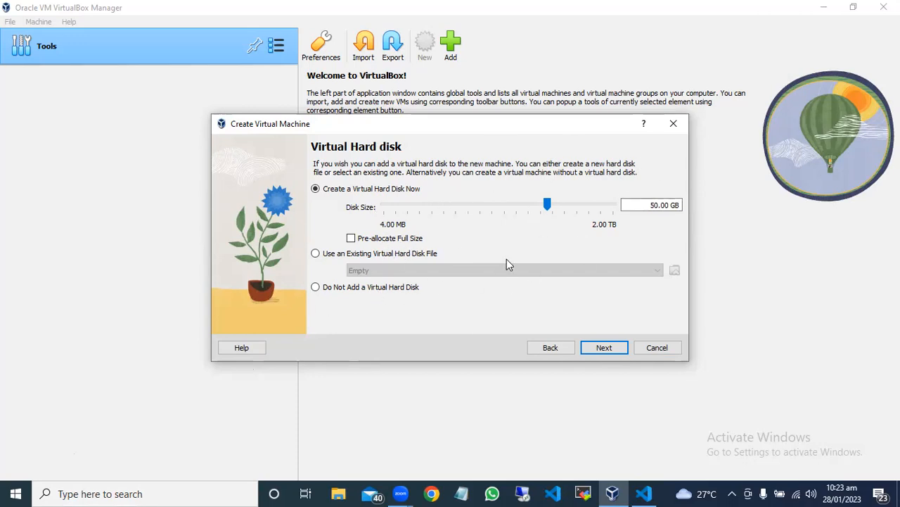
{"action": "left_click", "coordinate": [614, 348]}
{"action": "left_click", "coordinate": [605, 348]}
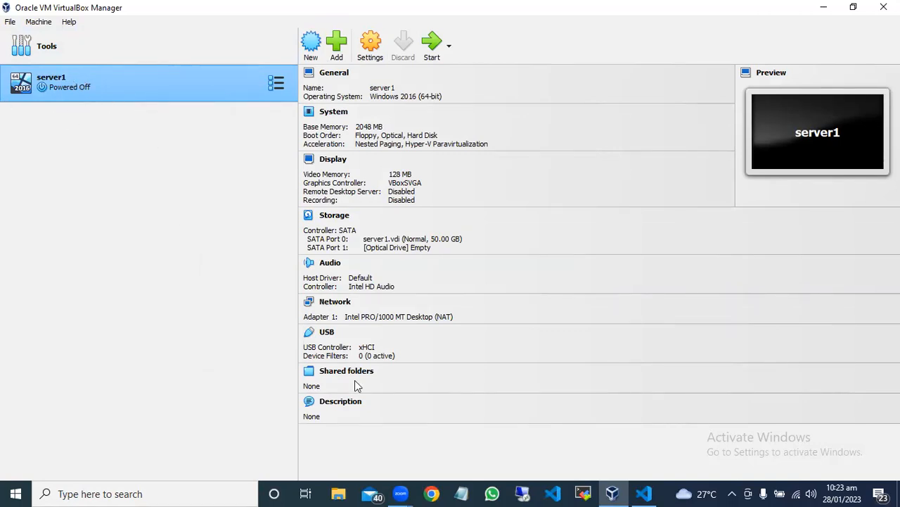
- Add the note '- fill in the box by giving it a name'
{"action": "left_click", "coordinate": [658, 493]}
{"action": "type", "text": "-"}
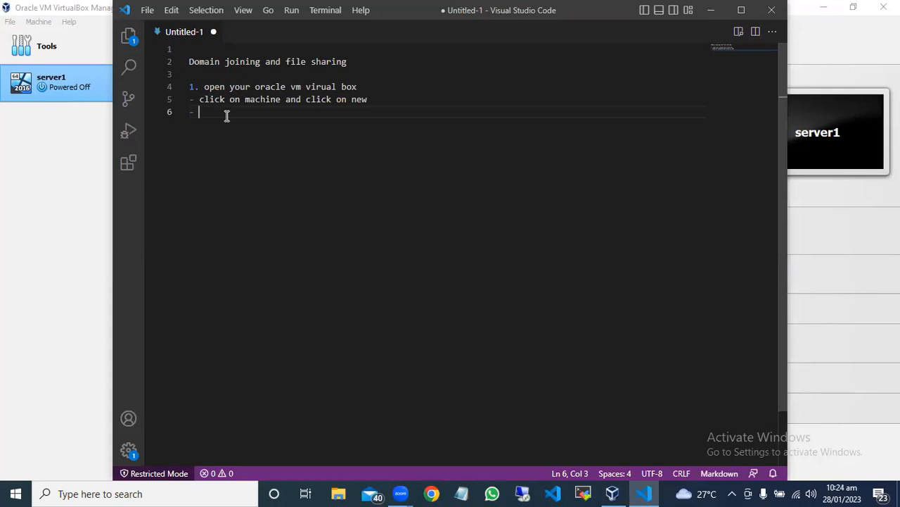
{"action": "type", "text": " fill t"}
{"action": "type", "text": "n the box by giving it"}
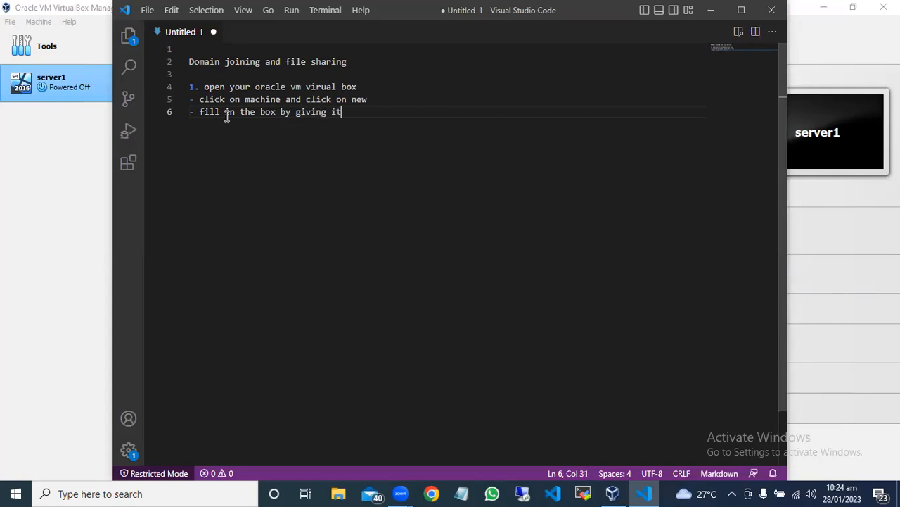
{"action": "type", "text": " a name"}
{"action": "key", "text": "Return"}
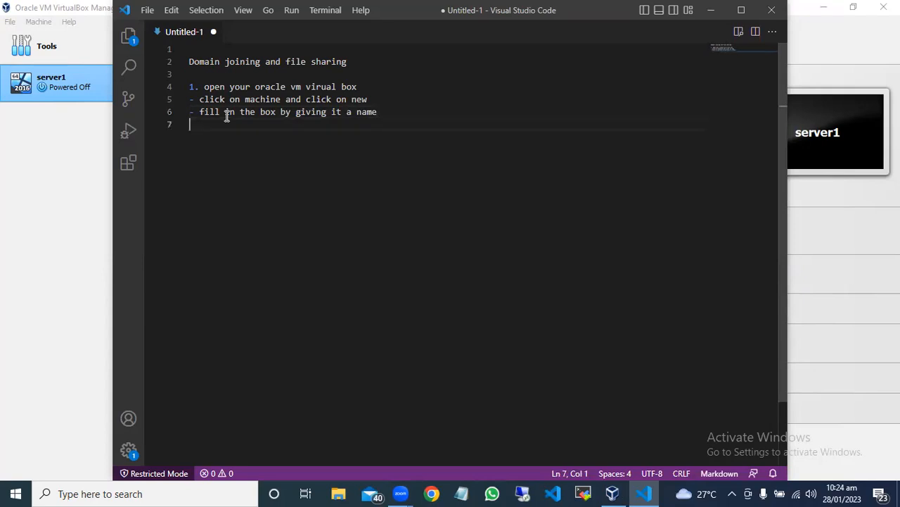
- Add the line 'select windows server2016 64bit for server and select windows 10 64bit for client'
{"action": "type", "text": "select wi"}
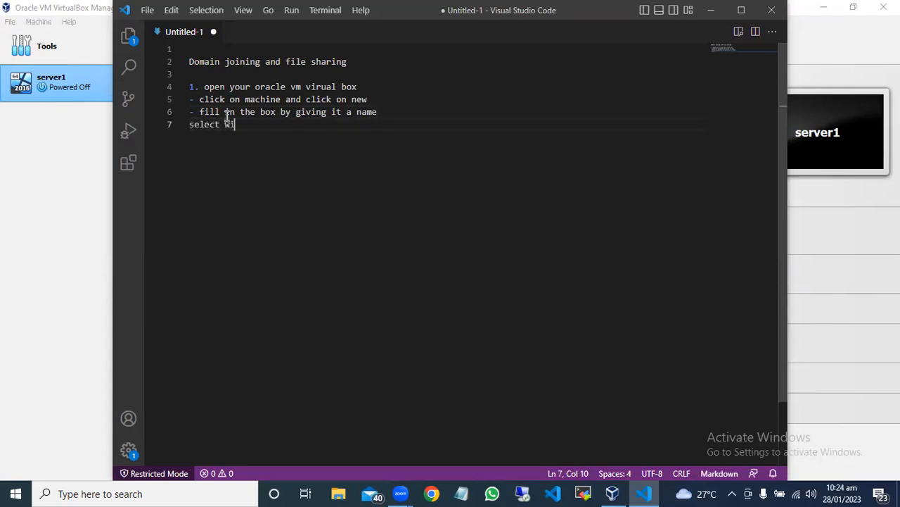
{"action": "type", "text": "ndows server"}
{"action": "type", "text": "21076"}
{"action": "key", "text": "BackSpace"}
{"action": "key", "text": "BackSpace"}
{"action": "key", "text": "BackSpace"}
{"action": "key", "text": "BackSpace"}
{"action": "key", "text": "BackSpace"}
{"action": "type", "text": "016 64bit"}
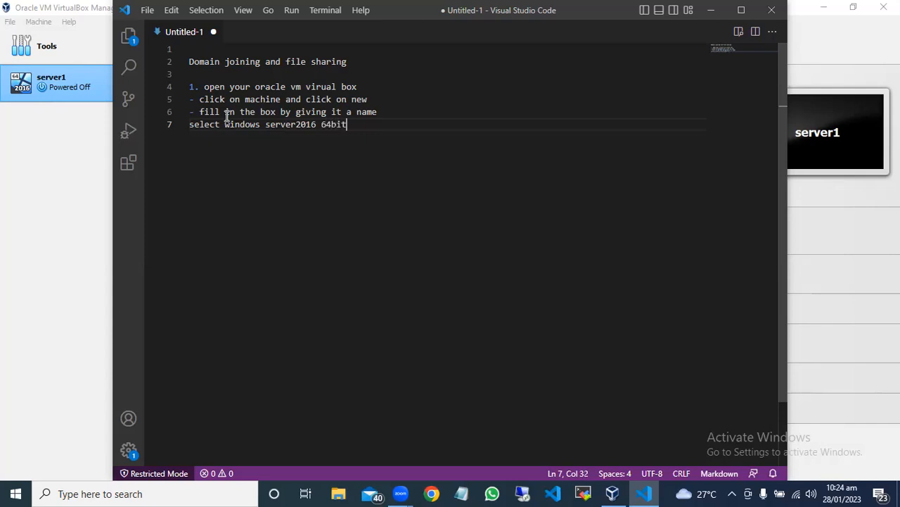
{"action": "type", "text": " fors"}
{"action": "key", "text": "BackSpace"}
{"action": "type", "text": "sevr"}
{"action": "key", "text": "BackSpace"}
{"action": "key", "text": "BackSpace"}
{"action": "type", "text": "revr"}
{"action": "key", "text": "BackSpace"}
{"action": "key", "text": "BackSpace"}
{"action": "key", "text": "BackSpace"}
{"action": "type", "text": "ver and selecy"}
{"action": "key", "text": "BackSpace"}
{"action": "type", "text": "t wind"}
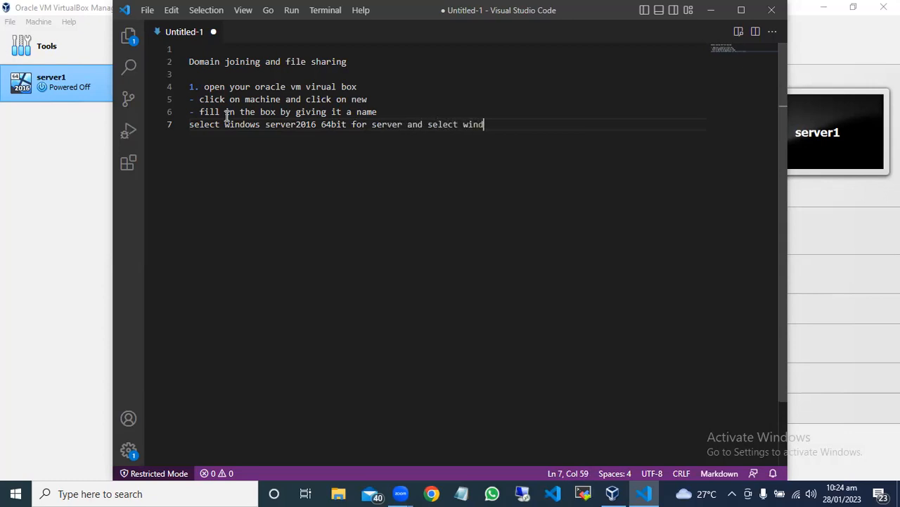
{"action": "type", "text": "pws 10 64bit for client"}
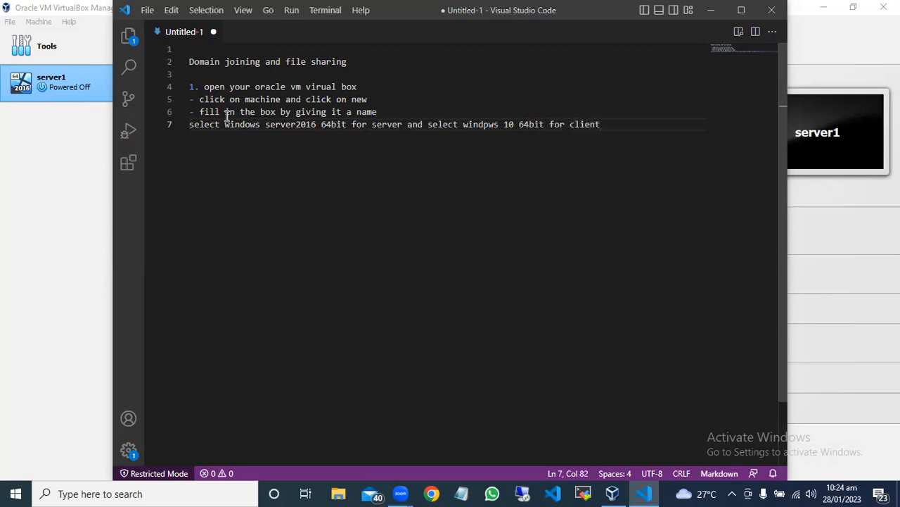
- Insert 'your' before client, correct 'windpws' to 'windows', and start a new line
{"action": "key", "text": "Left"}
{"action": "key", "text": "Left"}
{"action": "key", "text": "Left"}
{"action": "key", "text": "Left"}
{"action": "key", "text": "Left"}
{"action": "key", "text": "Left"}
{"action": "type", "text": "your"}
{"action": "left_click", "coordinate": [489, 125]}
{"action": "key", "text": "BackSpace"}
{"action": "type", "text": "o"}
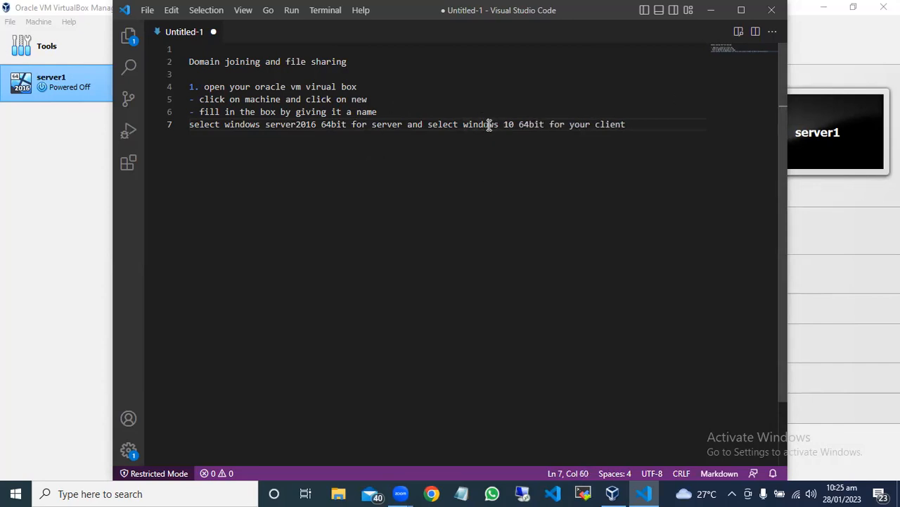
{"action": "left_click", "coordinate": [654, 126]}
{"action": "key", "text": "Return"}
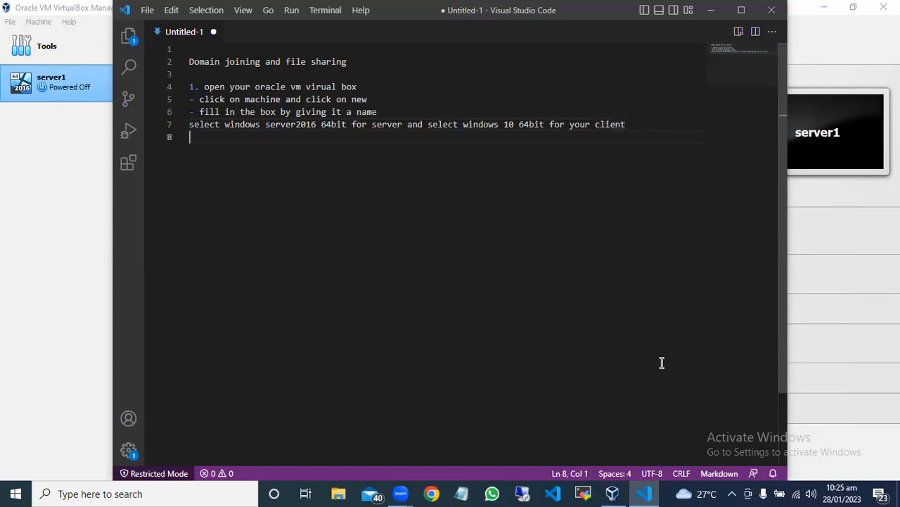
- Return to VirtualBox Manager and open the Machine menu to create another machine
{"action": "mouse_move", "coordinate": [612, 492]}
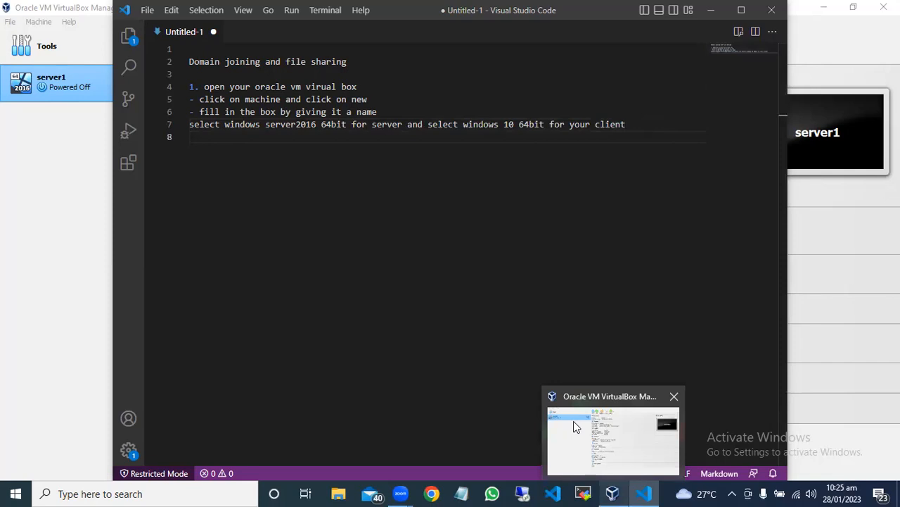
{"action": "left_click", "coordinate": [98, 89]}
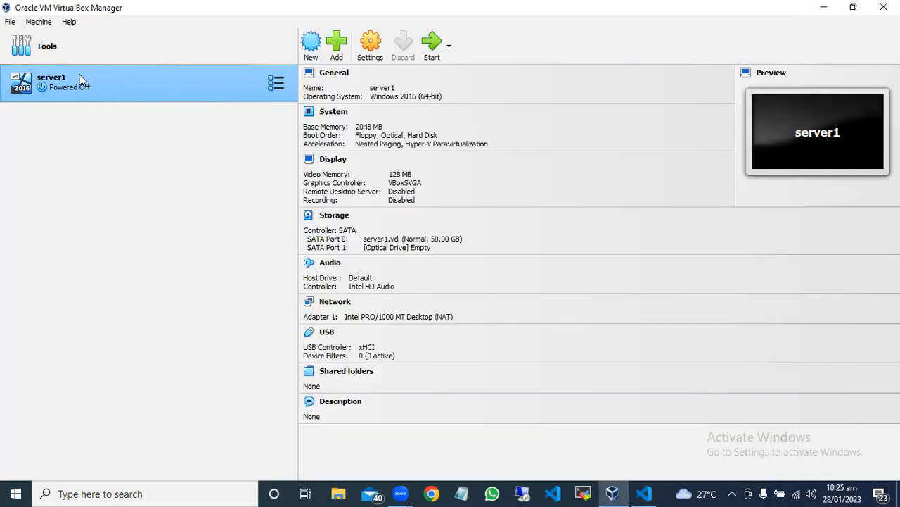
{"action": "left_click", "coordinate": [45, 22]}
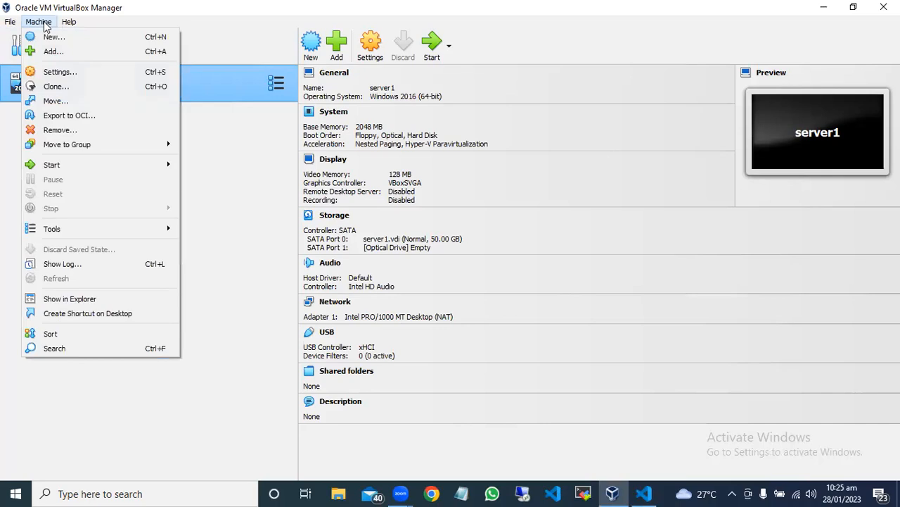
{"action": "left_click", "coordinate": [206, 211]}
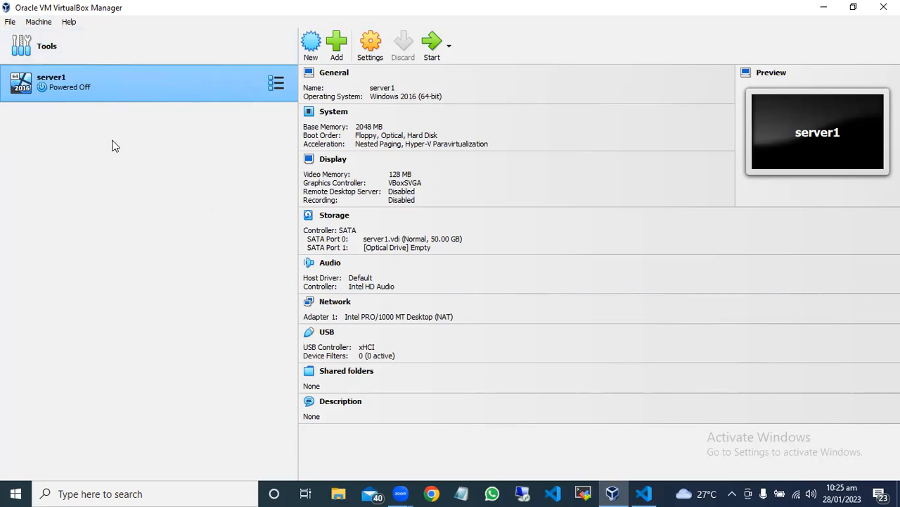
{"action": "left_click", "coordinate": [42, 24]}
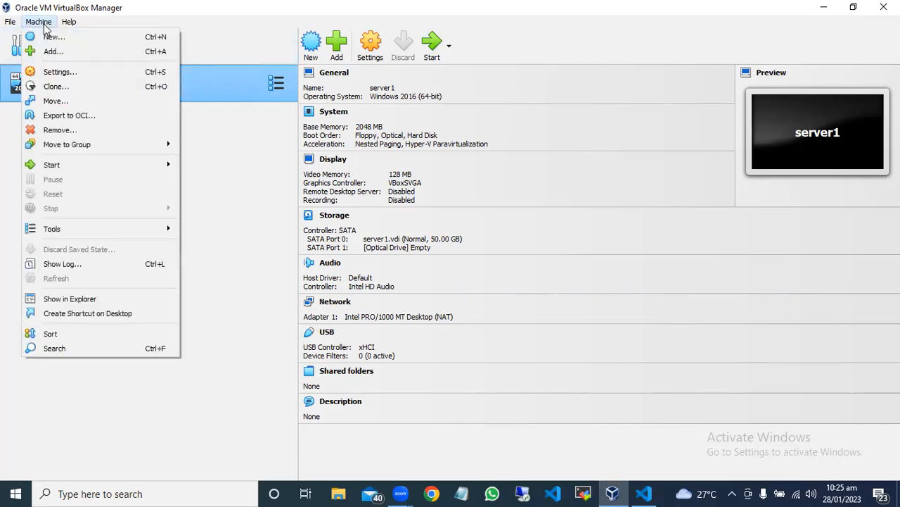
- Begin a new virtual machine named 'client' with Windows 10 (64-bit) as the version
{"action": "left_click", "coordinate": [57, 39]}
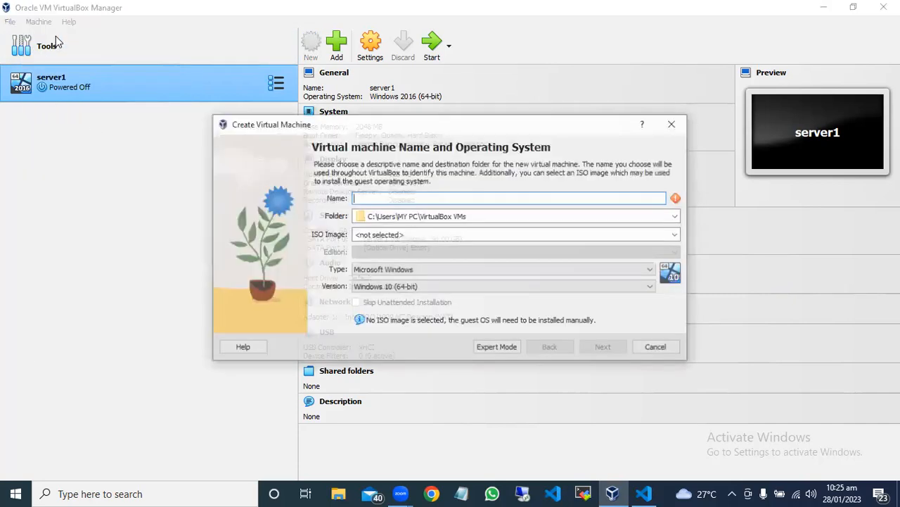
{"action": "type", "text": "cluient"}
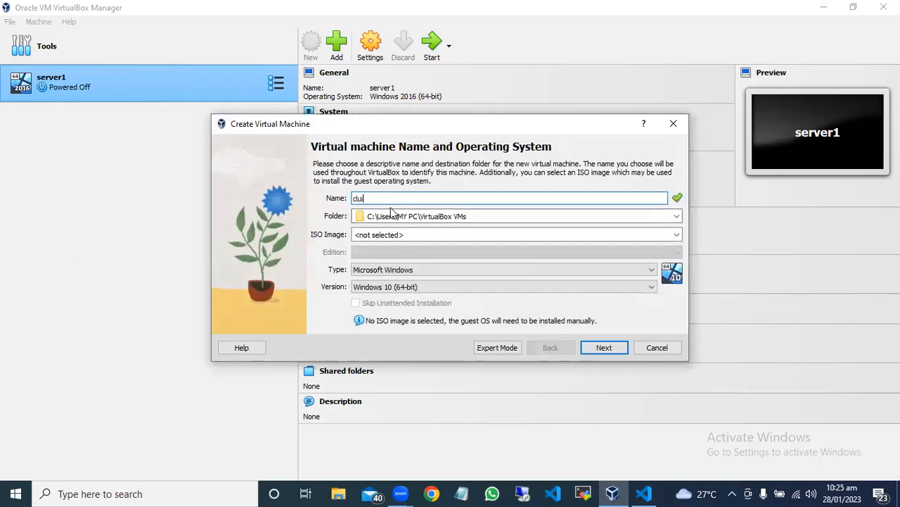
{"action": "key", "text": "BackSpace"}
{"action": "key", "text": "BackSpace"}
{"action": "key", "text": "BackSpace"}
{"action": "key", "text": "BackSpace"}
{"action": "type", "text": "ient"}
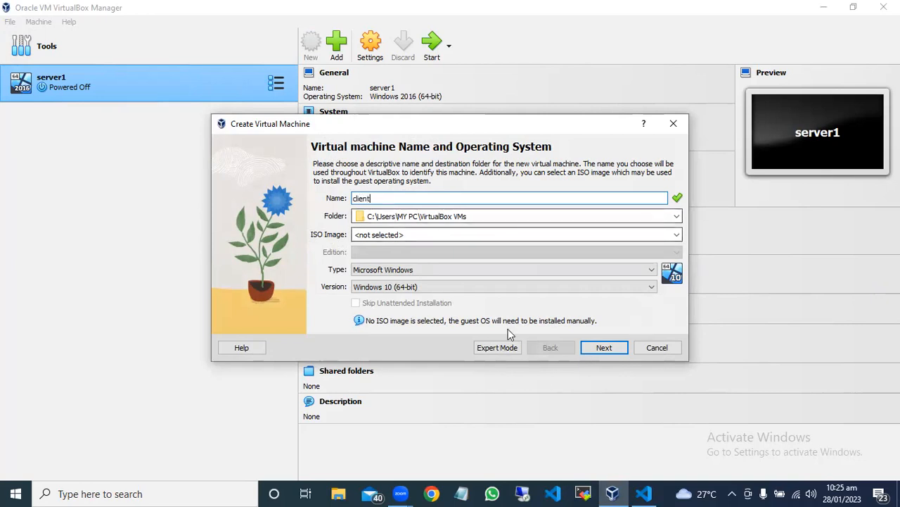
{"action": "left_click", "coordinate": [414, 289]}
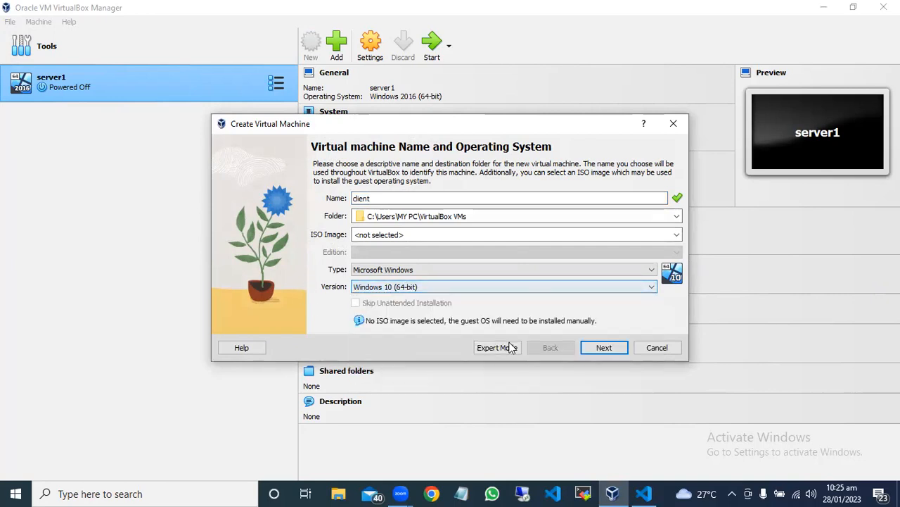
- Keep the default 2048 MB memory and 50 GB virtual disk, then finish creating client
{"action": "left_click", "coordinate": [605, 347]}
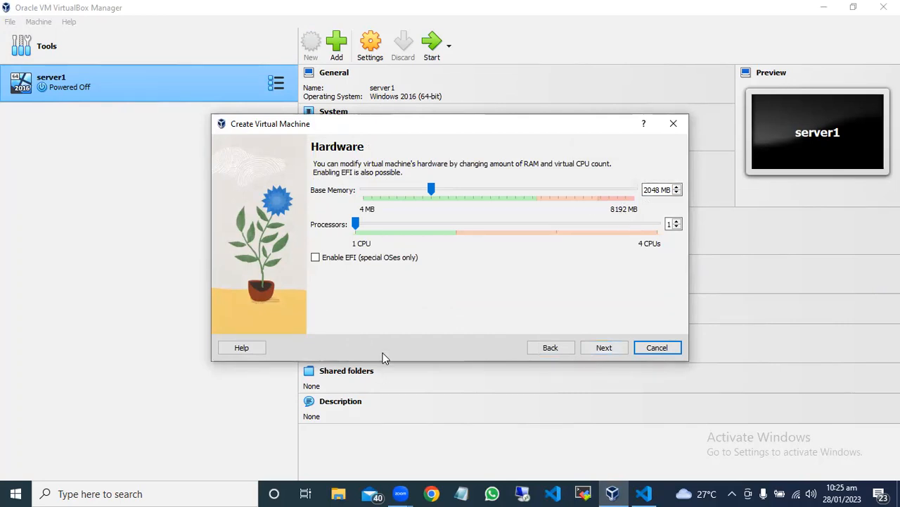
{"action": "left_click", "coordinate": [604, 348]}
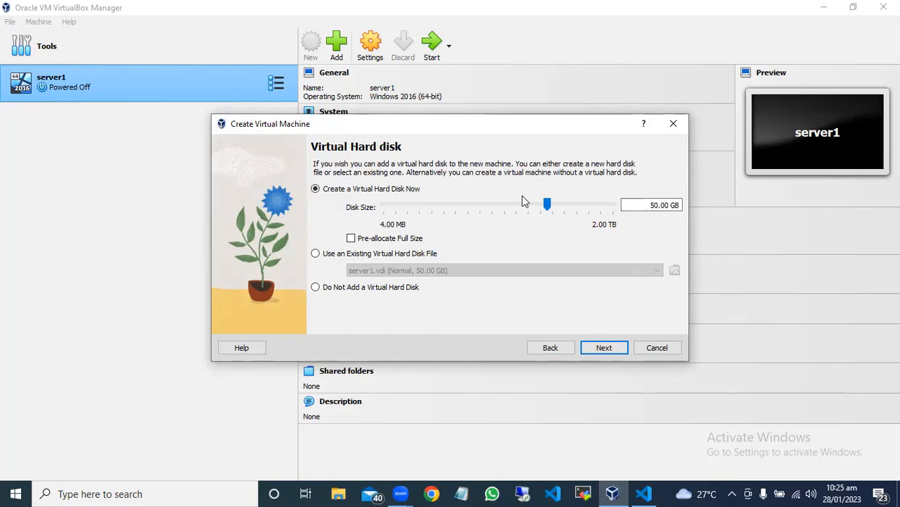
{"action": "left_click", "coordinate": [605, 347]}
{"action": "left_click", "coordinate": [607, 348]}
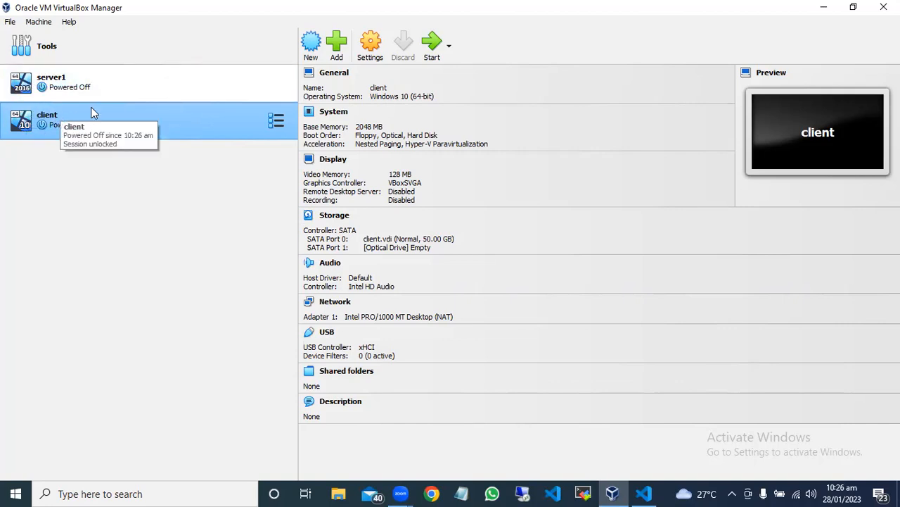
- Start the server1 machine with Normal Start
{"action": "left_click", "coordinate": [105, 85]}
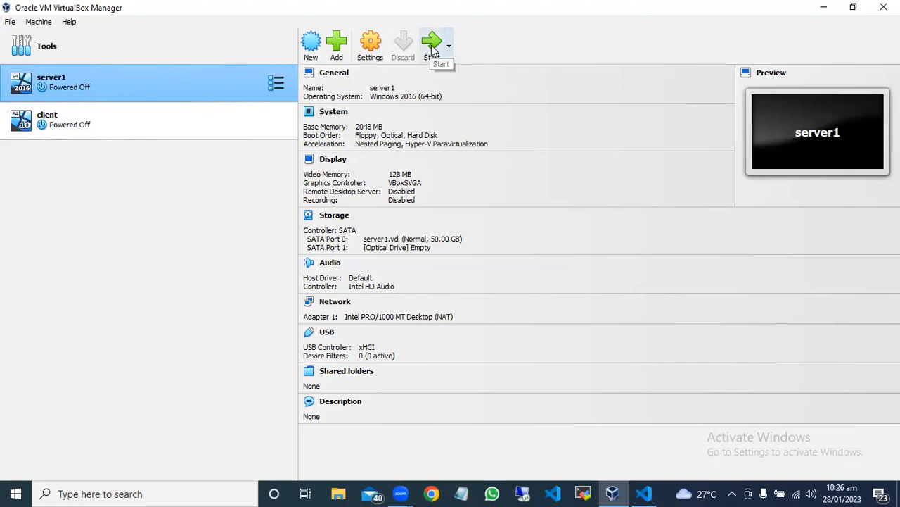
{"action": "right_click", "coordinate": [266, 83]}
{"action": "mouse_move", "coordinate": [292, 185]}
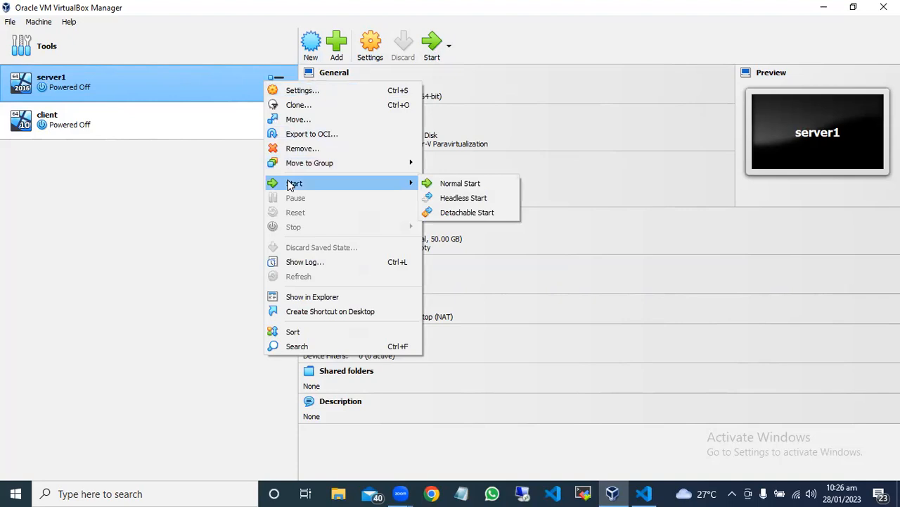
{"action": "left_click", "coordinate": [461, 183]}
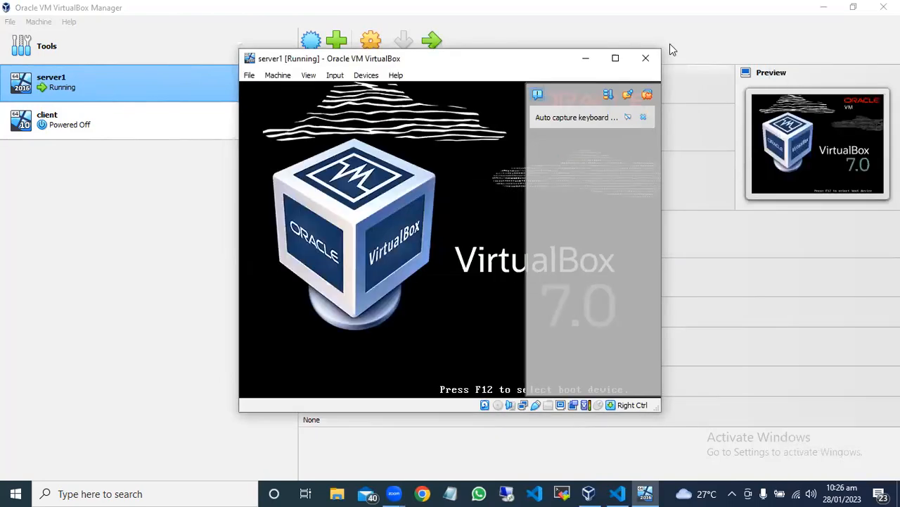
- Maximize the running server1 VM window
{"action": "left_click", "coordinate": [616, 58]}
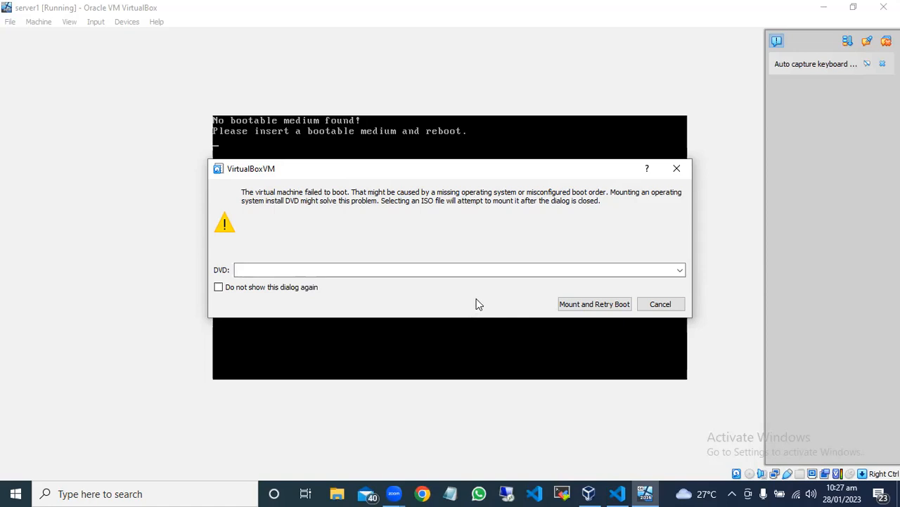
- Choose Other... from the boot dialog's disc list to browse Downloads for an ISO
{"action": "left_click", "coordinate": [680, 273]}
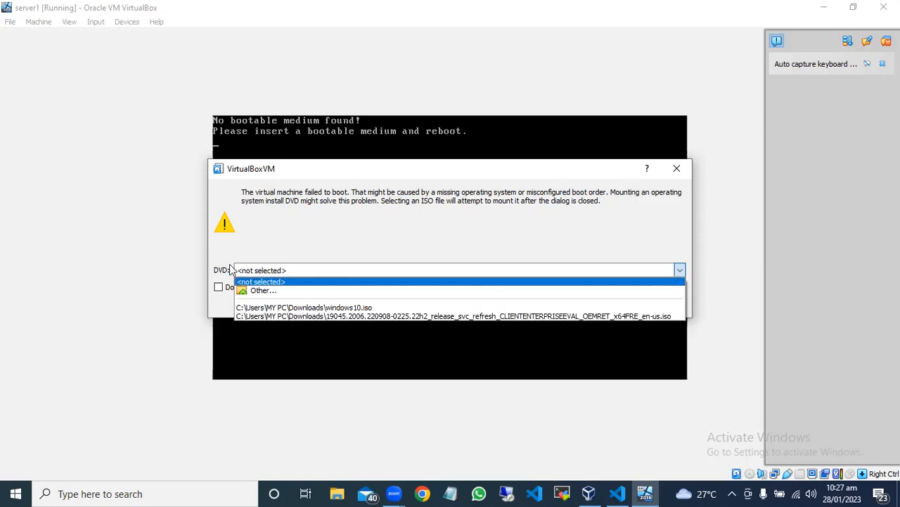
{"action": "left_click", "coordinate": [251, 291]}
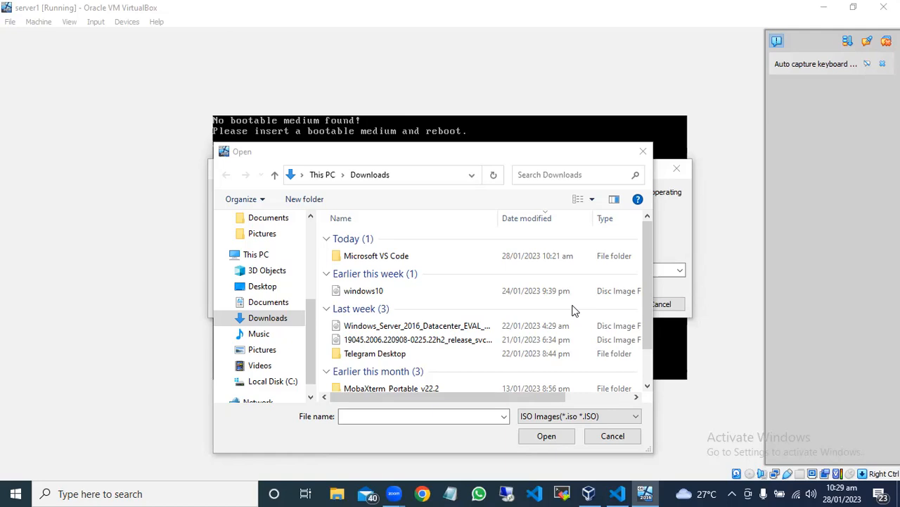
- Mount the Windows_Server_2016_Datacenter_EVAL ISO on server1 and retry the boot
{"action": "left_click", "coordinate": [420, 328]}
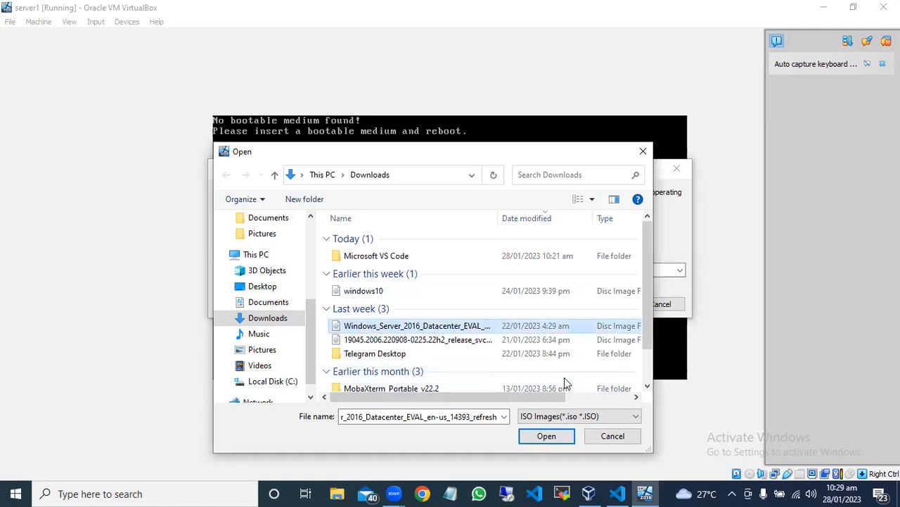
{"action": "left_click", "coordinate": [549, 435]}
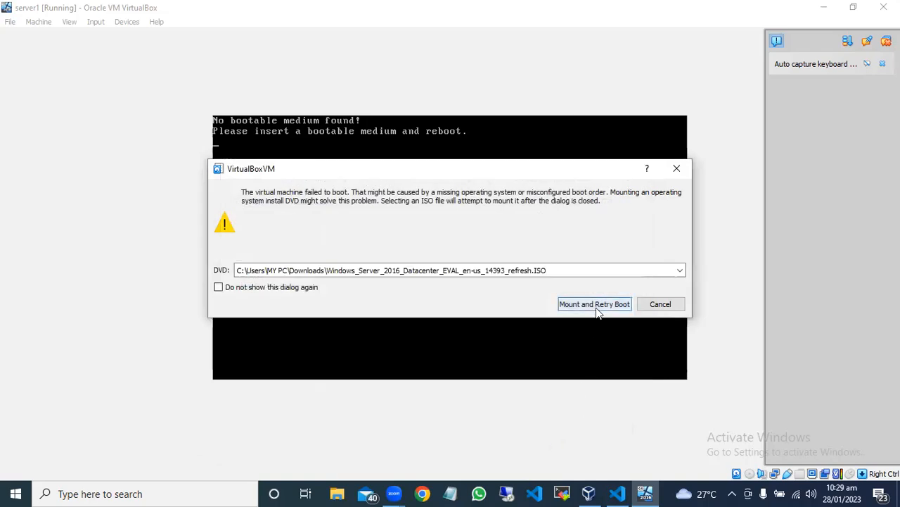
{"action": "left_click", "coordinate": [594, 304]}
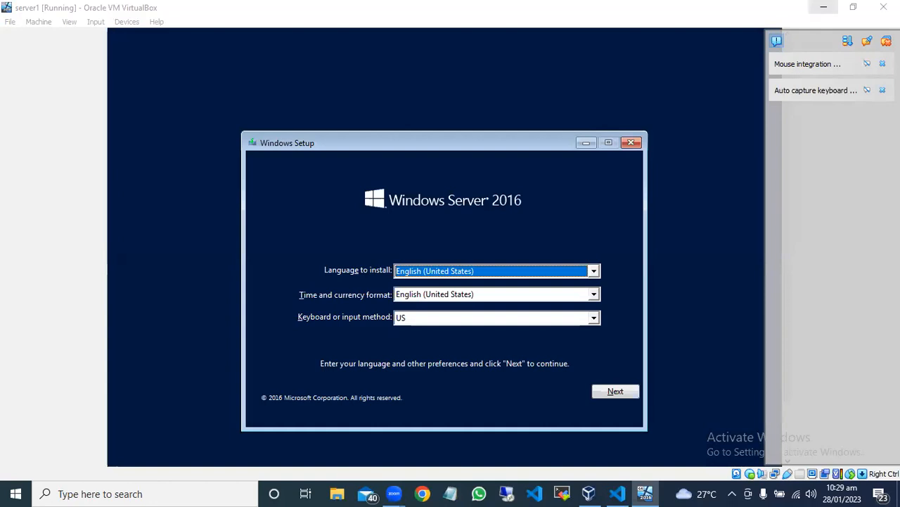
- Keep English (United States) with US keyboard and start the Windows Server installation
{"action": "left_click", "coordinate": [615, 392]}
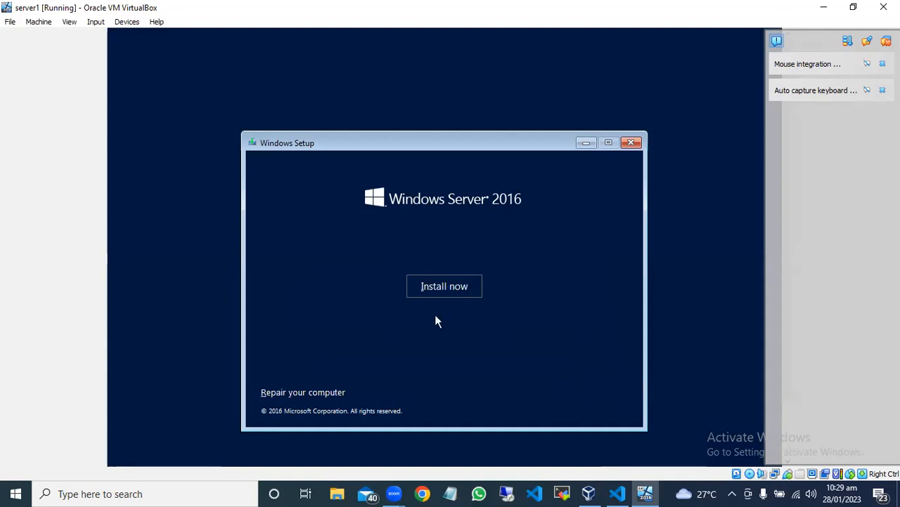
{"action": "left_click", "coordinate": [432, 292]}
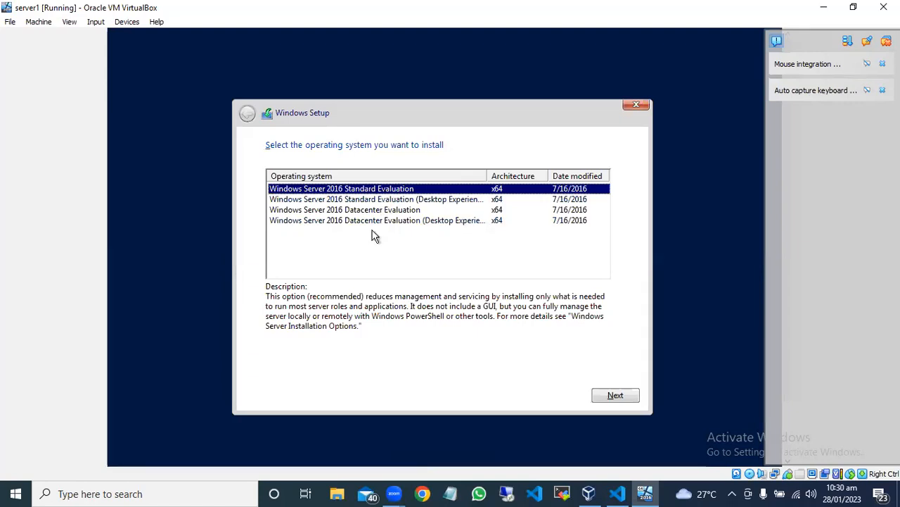
- Select Windows Server 2016 Standard Evaluation (Desktop Experience) and continue
{"action": "left_click", "coordinate": [376, 200]}
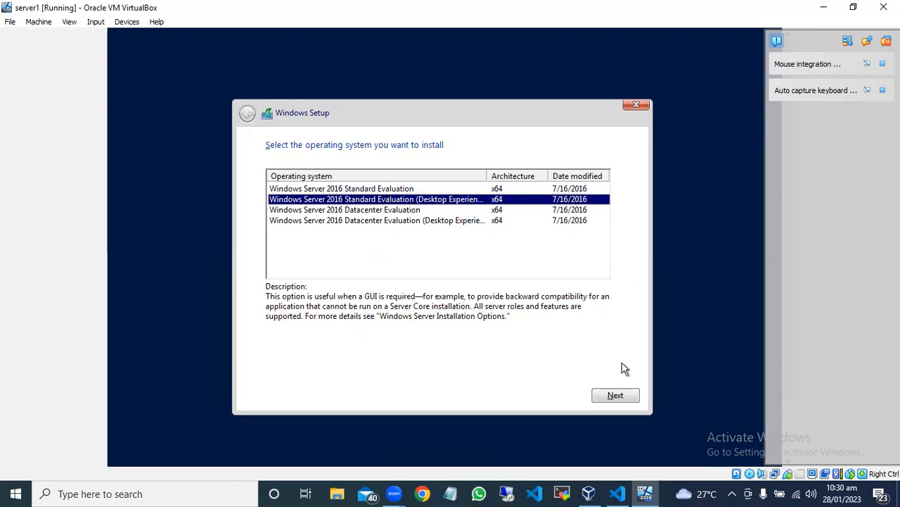
{"action": "left_click", "coordinate": [605, 396]}
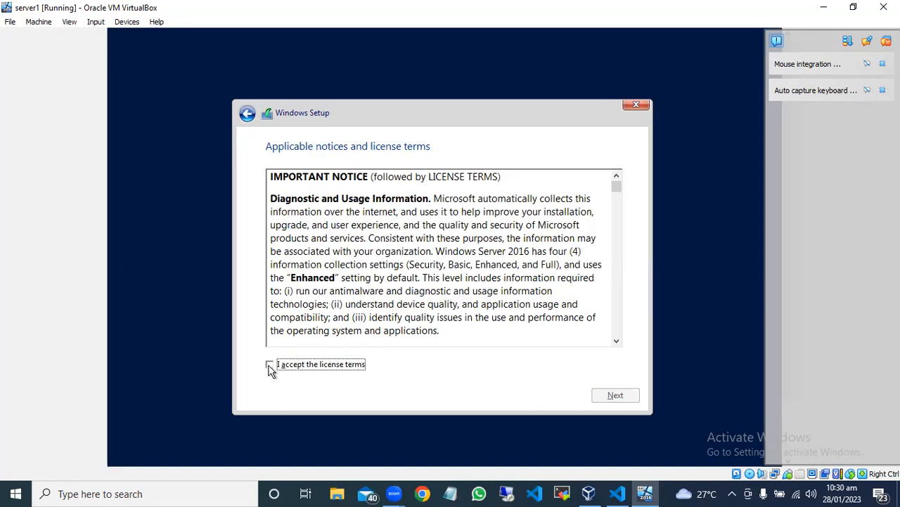
- Accept the license terms and choose Custom: Install Windows only (advanced)
{"action": "left_click", "coordinate": [269, 366]}
{"action": "left_click", "coordinate": [615, 395]}
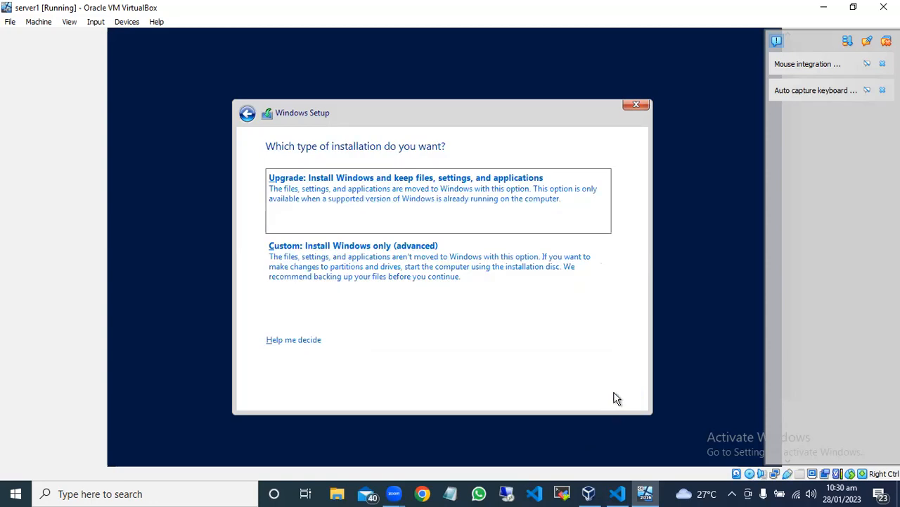
{"action": "left_click", "coordinate": [449, 274]}
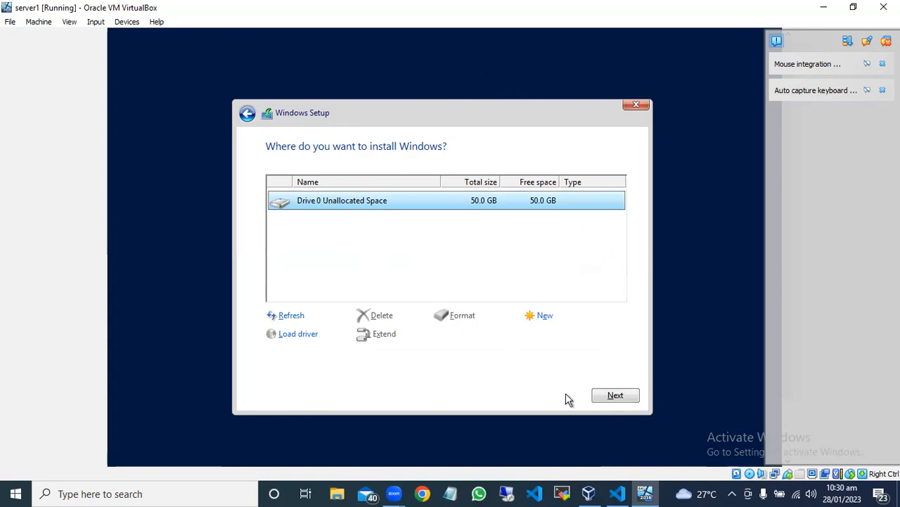
- Install Windows Server onto Drive 0's 50 GB unallocated space
{"action": "left_click", "coordinate": [605, 394]}
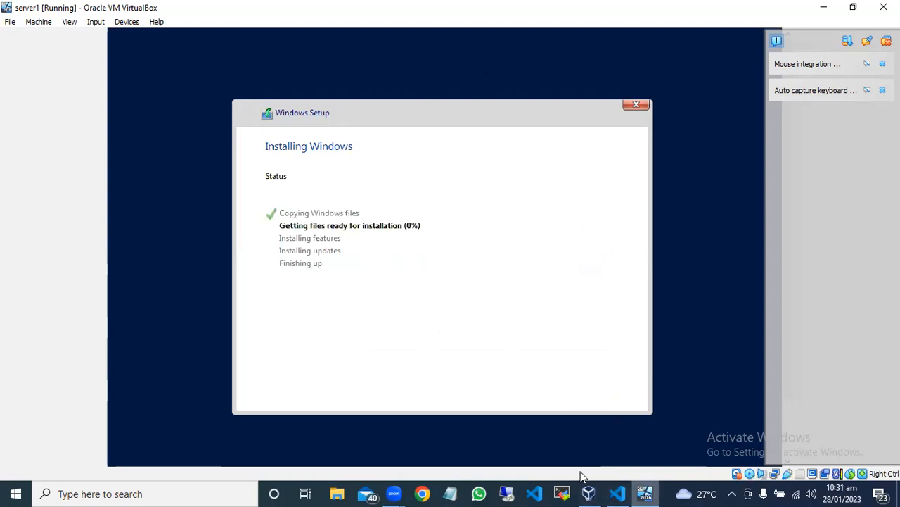
- From VirtualBox Manager, start the client VM with Normal Start
{"action": "mouse_move", "coordinate": [589, 491]}
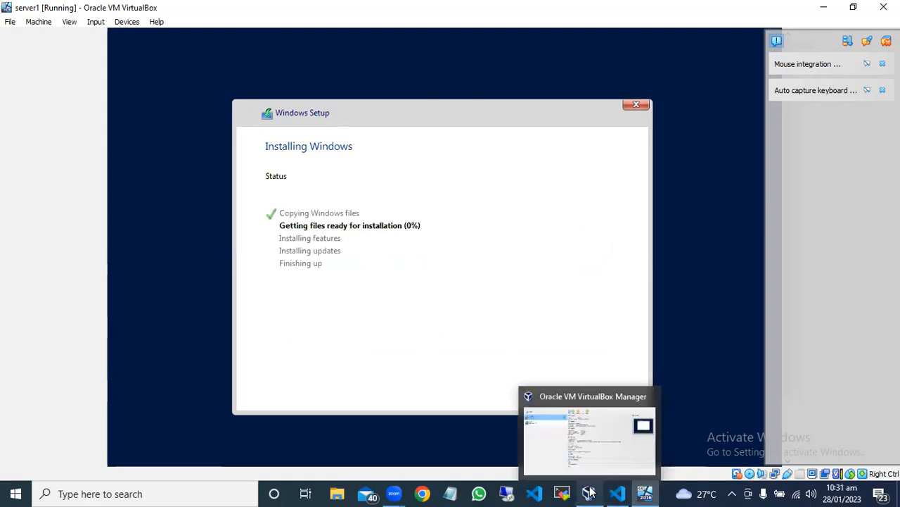
{"action": "left_click", "coordinate": [556, 455]}
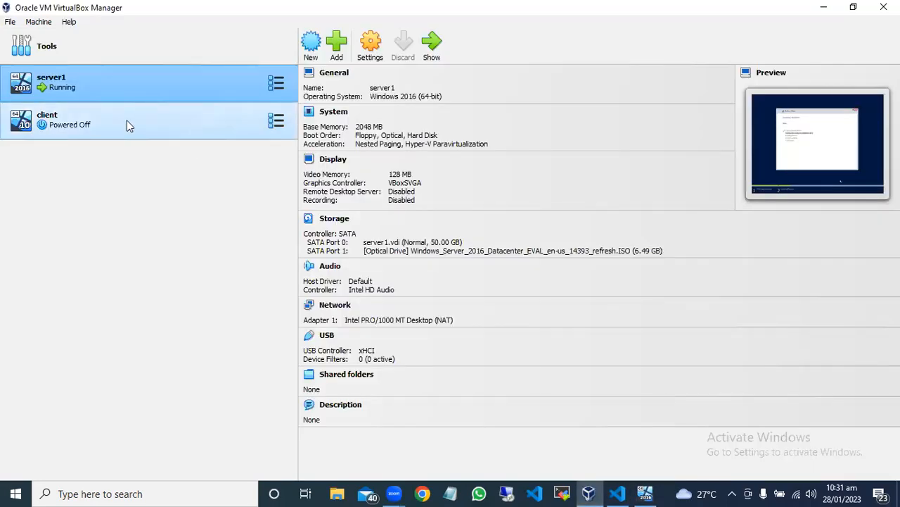
{"action": "left_click", "coordinate": [208, 125]}
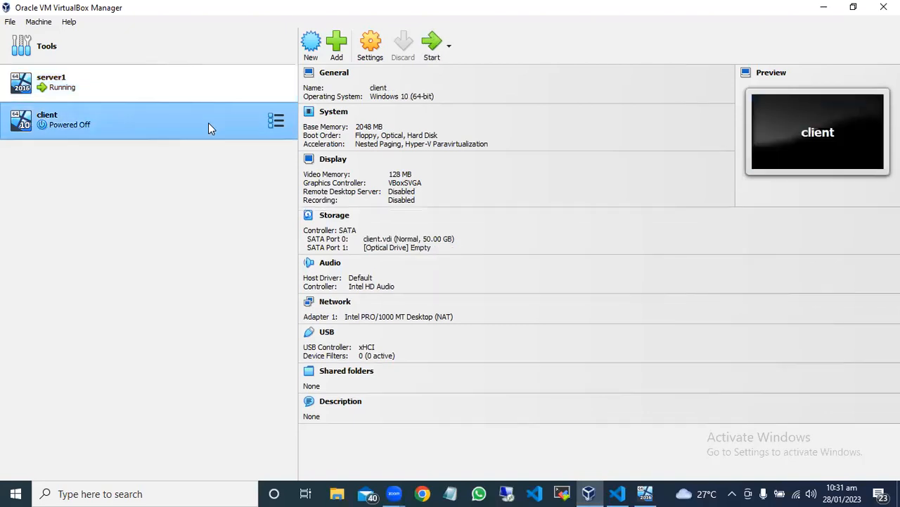
{"action": "right_click", "coordinate": [209, 124]}
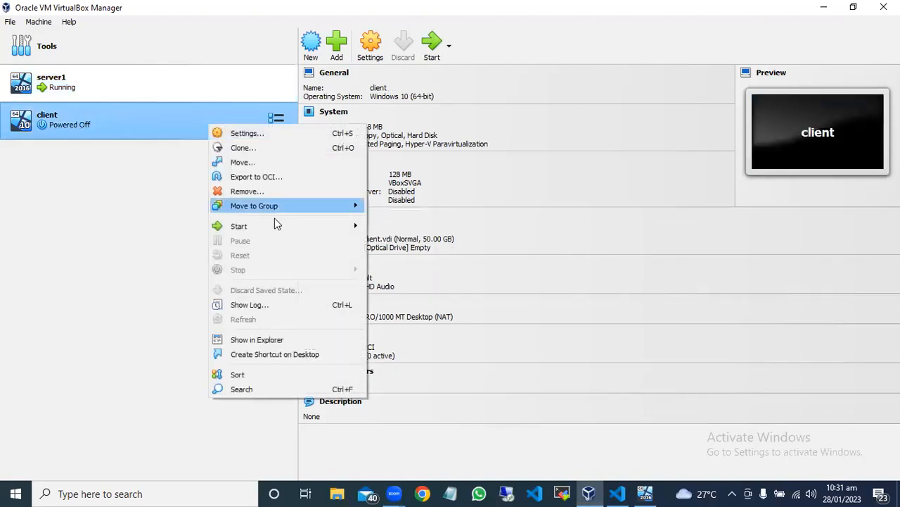
{"action": "mouse_move", "coordinate": [272, 226]}
{"action": "left_click", "coordinate": [391, 227]}
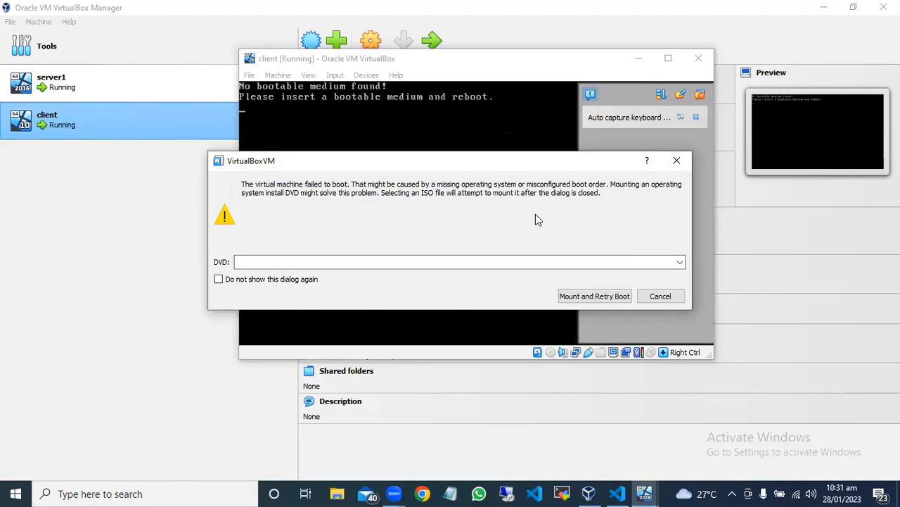
- Mount windows10.iso from Downloads in the client VM's DVD drive and retry the boot
{"action": "left_click", "coordinate": [680, 262]}
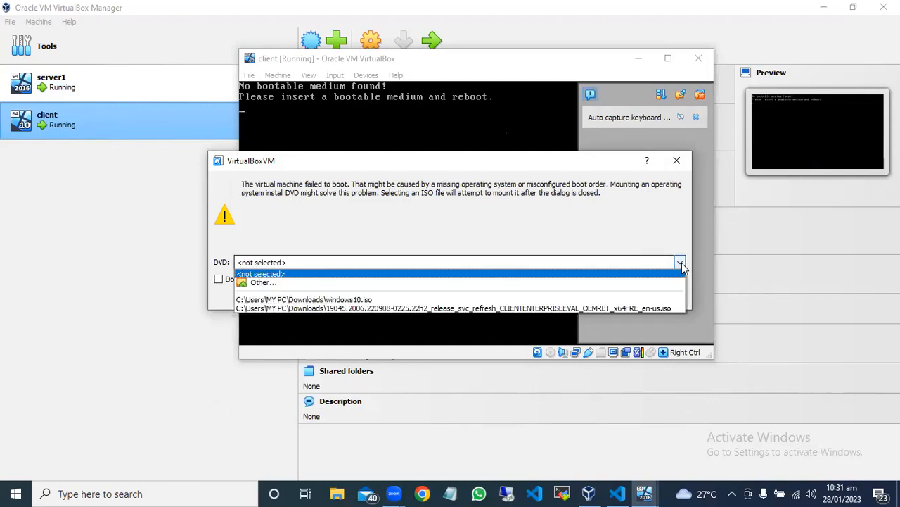
{"action": "left_click", "coordinate": [358, 301]}
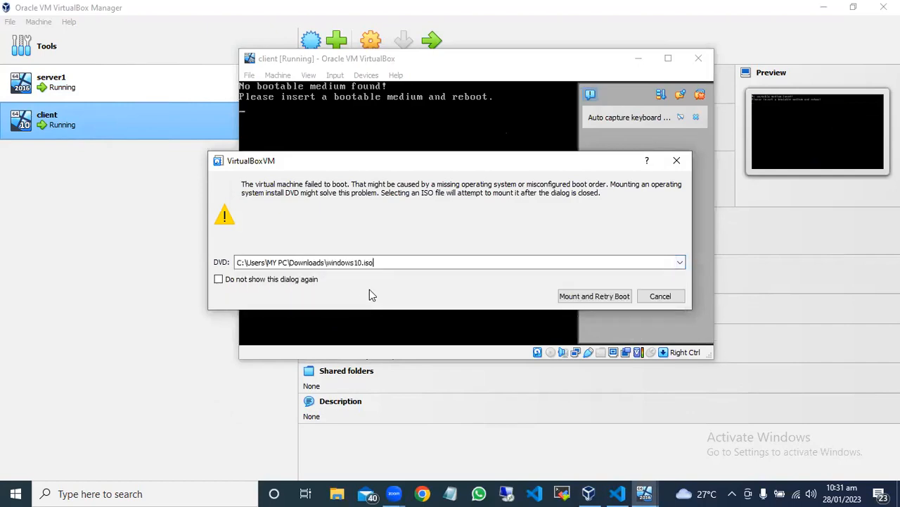
{"action": "left_click", "coordinate": [580, 297]}
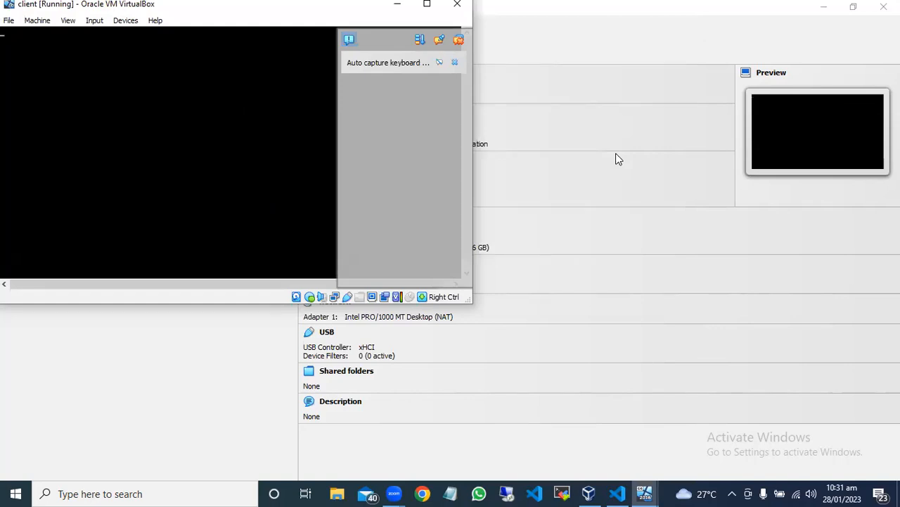
- Maximize the client VM window, then switch back to server1, whose setup is at 9%
{"action": "left_click", "coordinate": [455, 63]}
{"action": "mouse_move", "coordinate": [537, 7]}
{"action": "left_mouse_down"}
{"action": "mouse_move", "coordinate": [532, 273]}
{"action": "mouse_move", "coordinate": [518, 11]}
{"action": "left_mouse_up"}
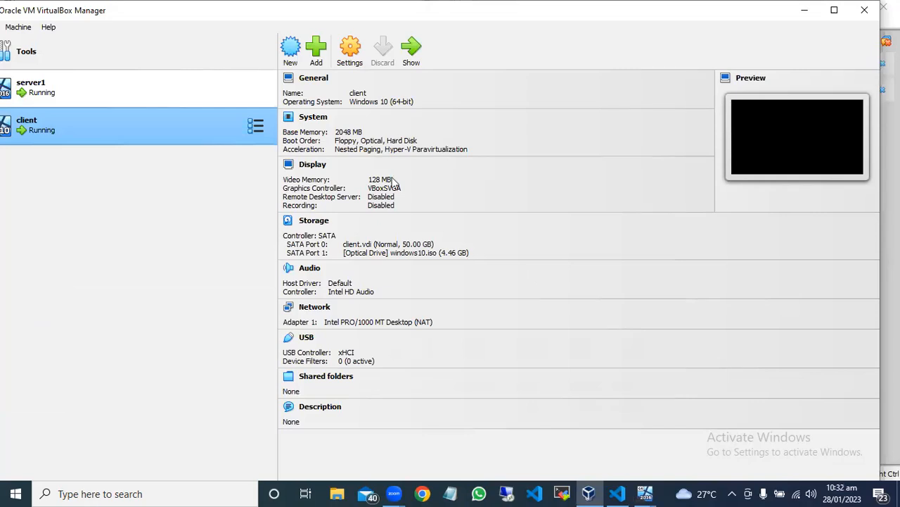
{"action": "mouse_move", "coordinate": [645, 493]}
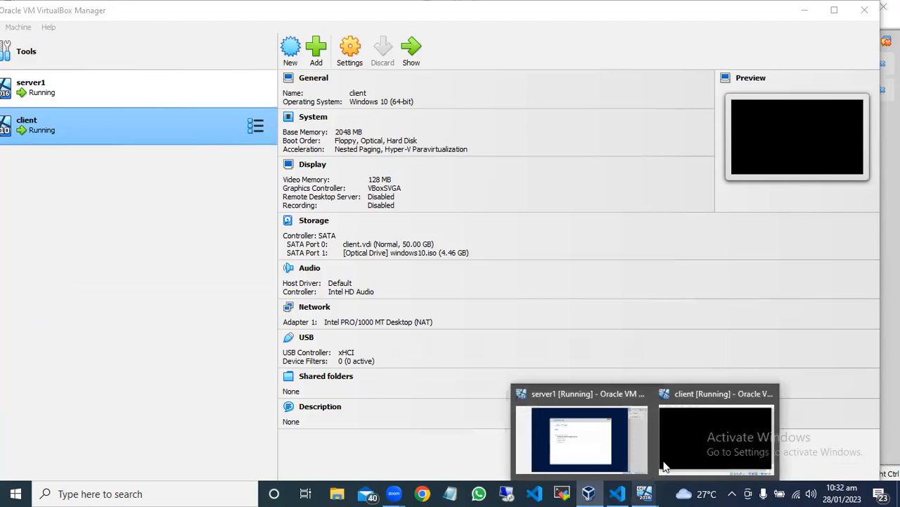
{"action": "left_click", "coordinate": [689, 438]}
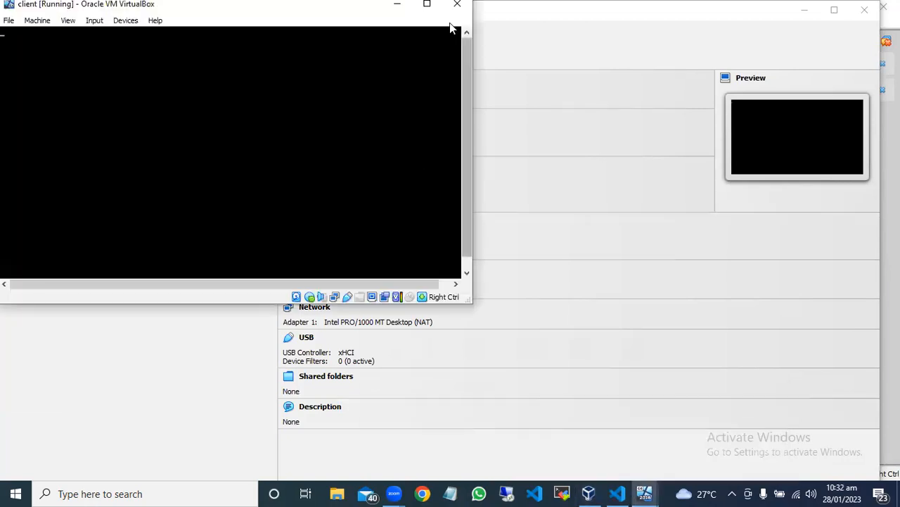
{"action": "left_click", "coordinate": [427, 5]}
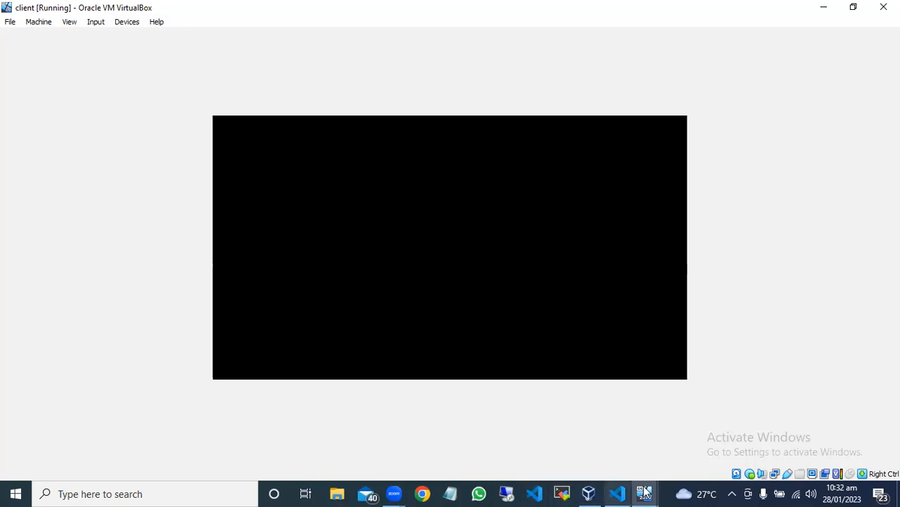
{"action": "mouse_move", "coordinate": [647, 492]}
{"action": "left_click", "coordinate": [621, 472]}
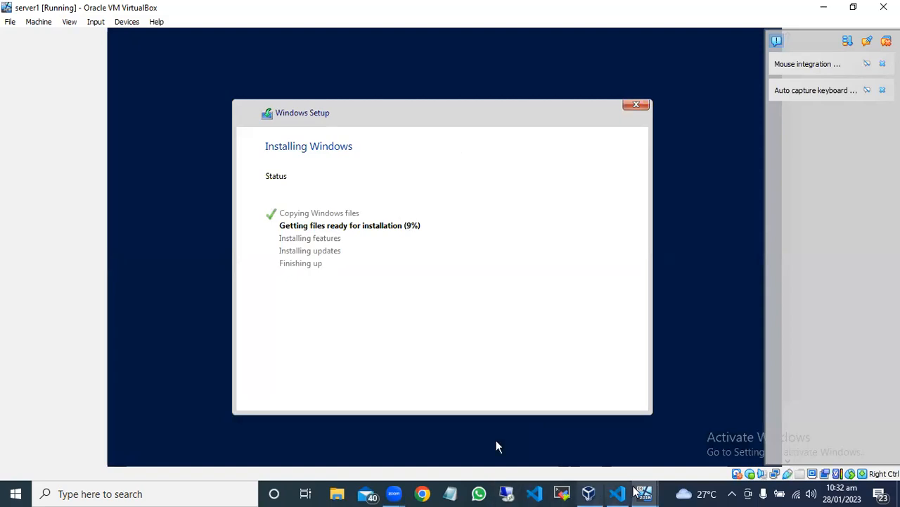
- Bring the client VM forward, now on Windows Setup's English (United States) language page
{"action": "mouse_move", "coordinate": [644, 491]}
{"action": "left_click", "coordinate": [681, 466]}
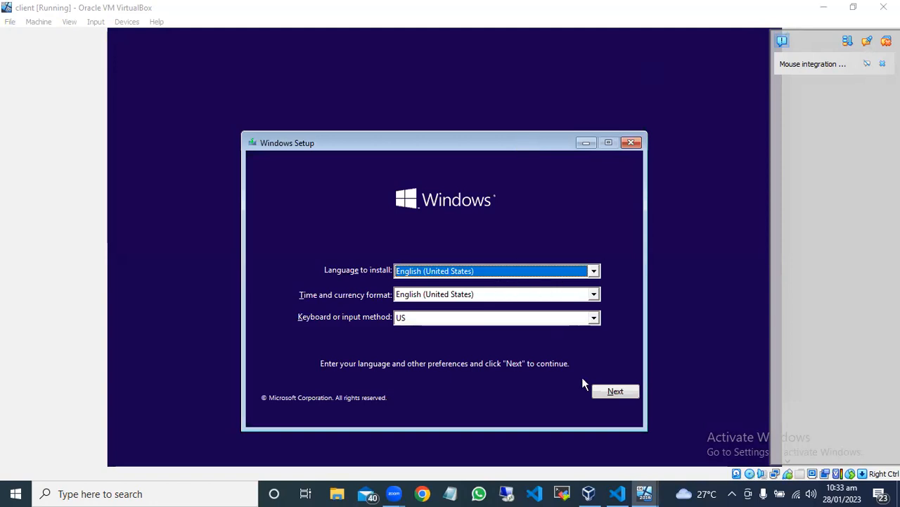
- Keep the default language settings, start Install now, and continue without a product key
{"action": "left_click", "coordinate": [628, 389]}
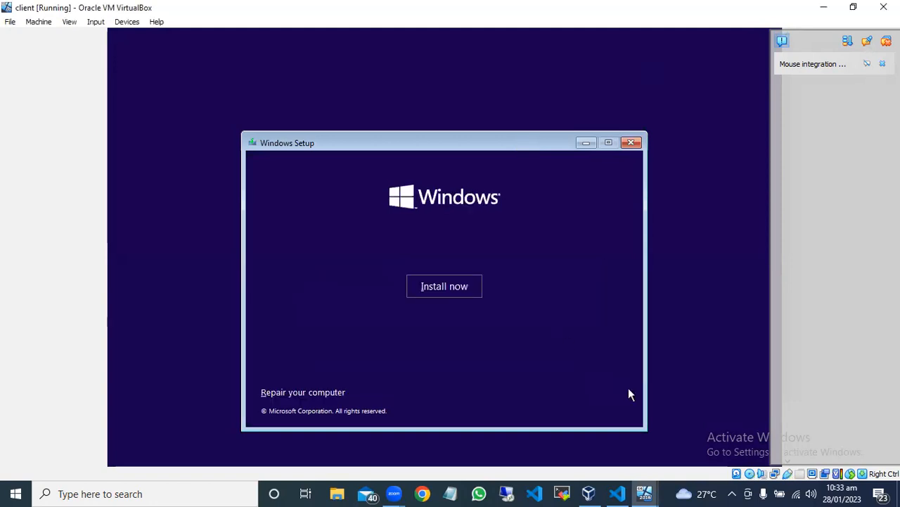
{"action": "left_click", "coordinate": [460, 283]}
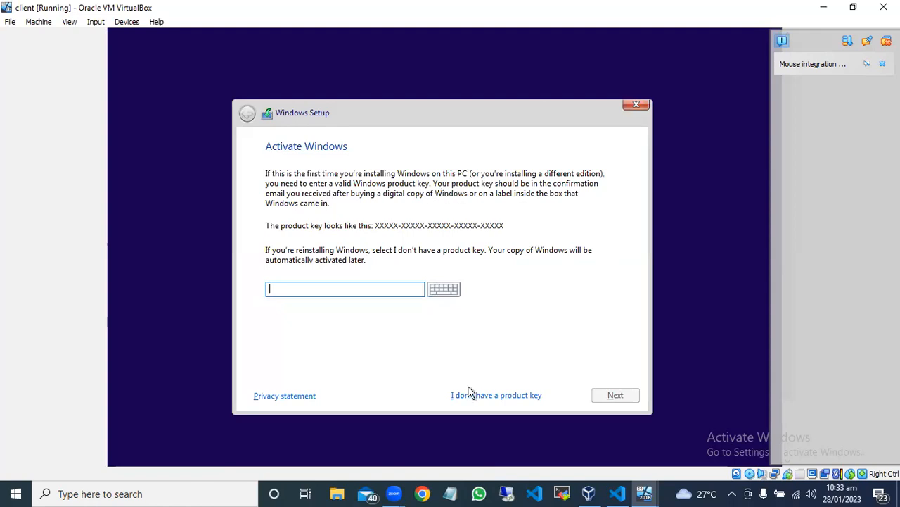
{"action": "left_click", "coordinate": [480, 395]}
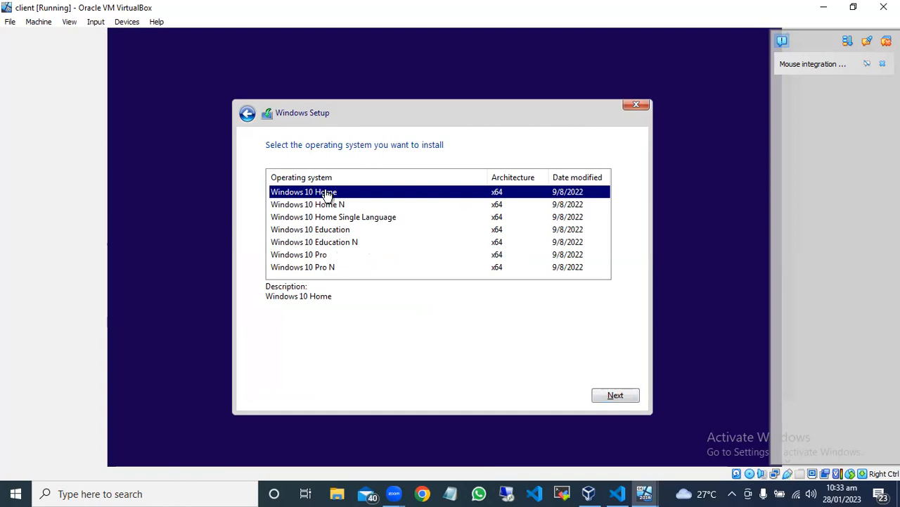
- Select Windows 10 Pro as the client's edition and accept the license terms
{"action": "left_click", "coordinate": [314, 256]}
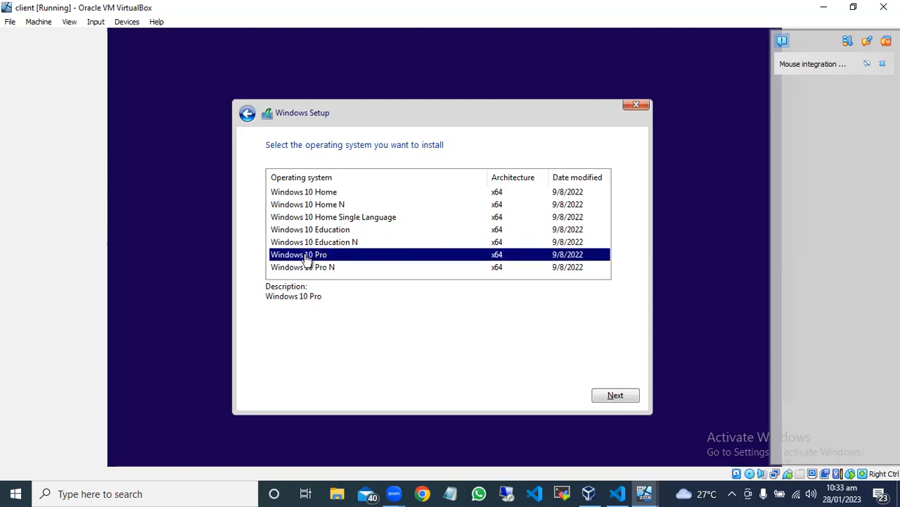
{"action": "left_click", "coordinate": [617, 398]}
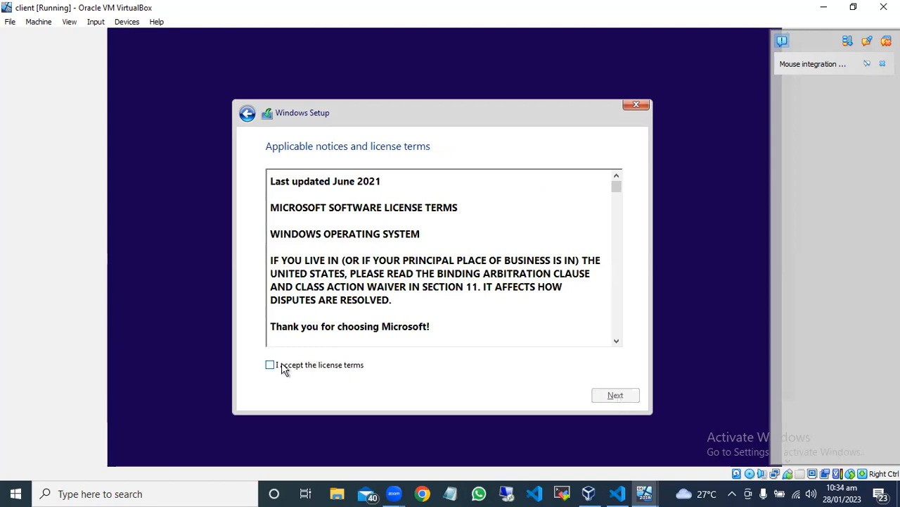
{"action": "left_click", "coordinate": [280, 366]}
{"action": "left_click", "coordinate": [630, 396]}
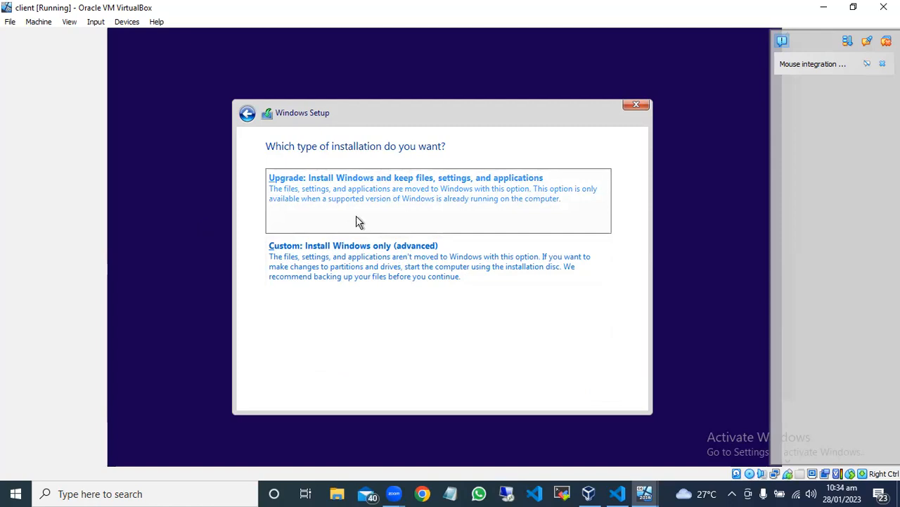
- Choose a custom install onto Drive 0's 50 GB unallocated space, starting the file copy
{"action": "left_click", "coordinate": [516, 261]}
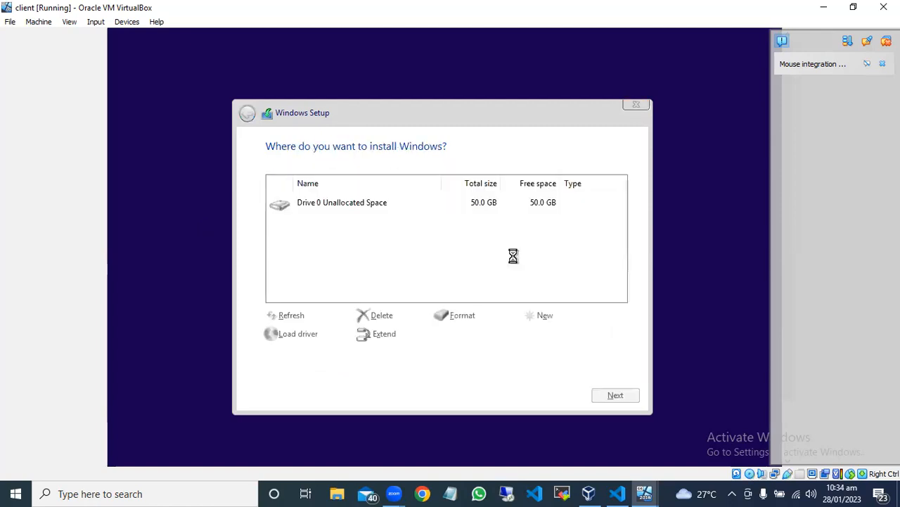
{"action": "left_click", "coordinate": [610, 394]}
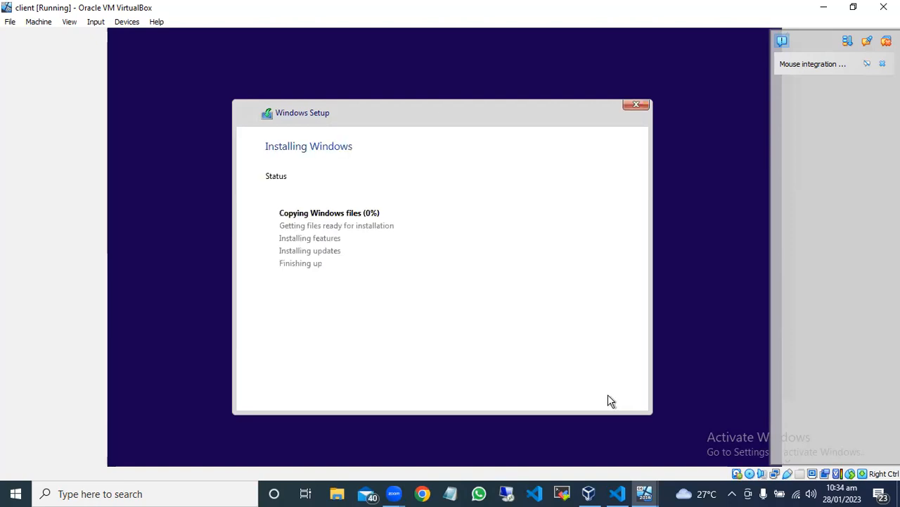
{"action": "left_click", "coordinate": [649, 492]}
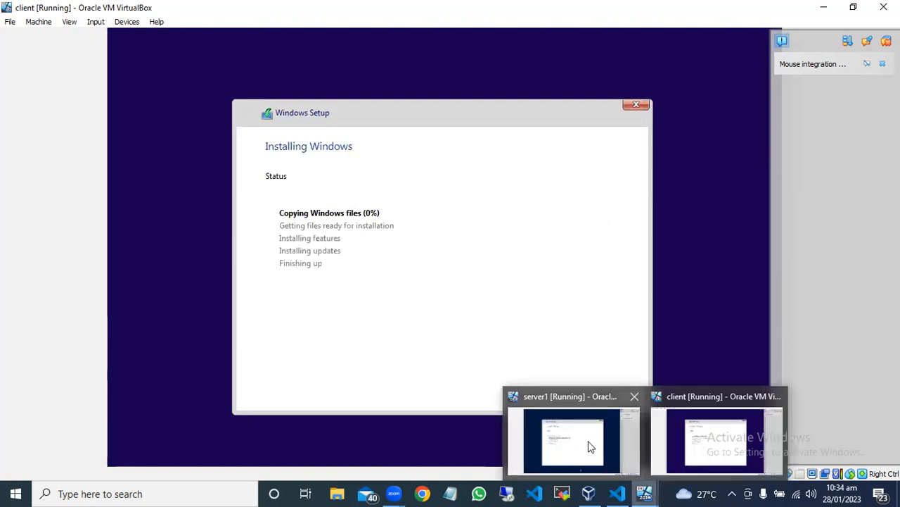
- Check server1's setup at 25%, then bring the VS Code Untitled-1 notes forward
{"action": "left_click", "coordinate": [591, 446]}
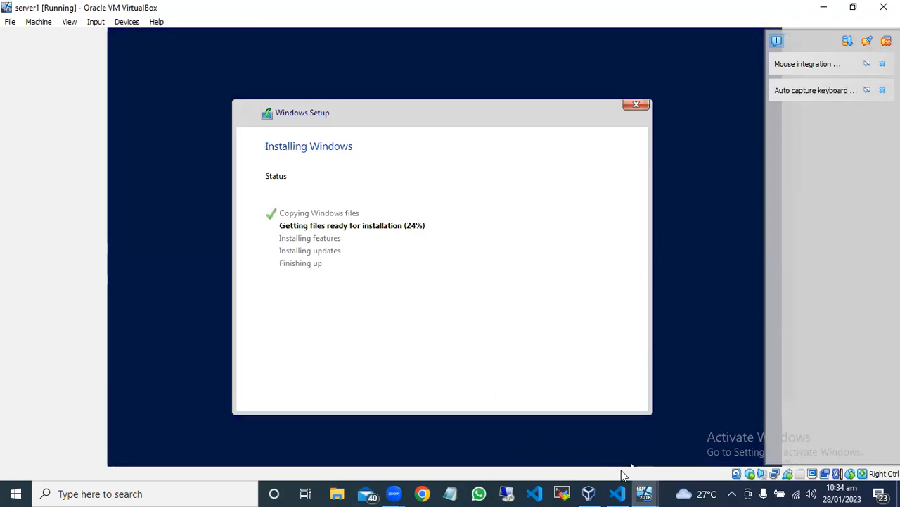
{"action": "mouse_move", "coordinate": [619, 492]}
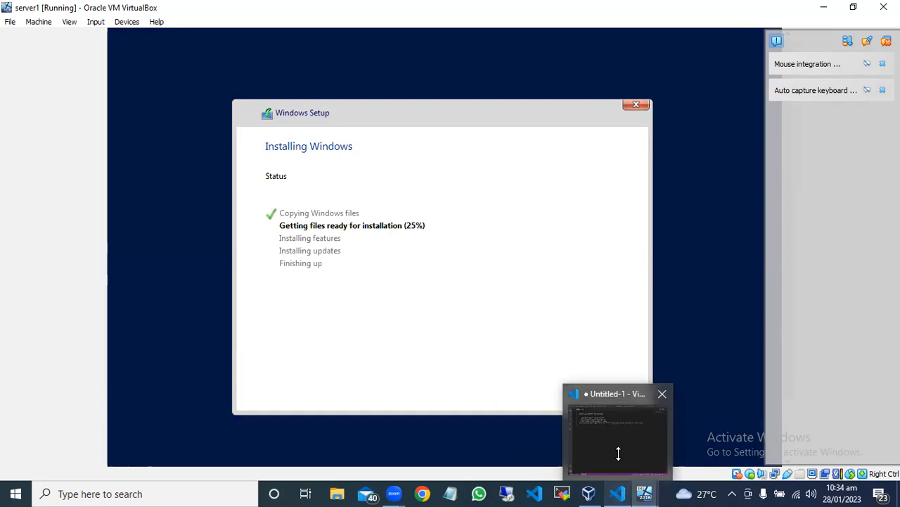
{"action": "left_click", "coordinate": [618, 451]}
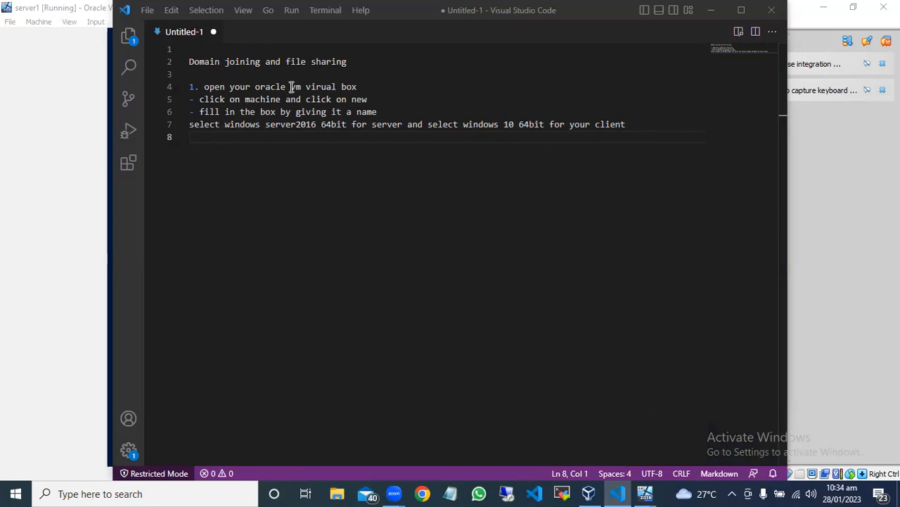
- Add the heading 'intstalling server and OS' below the title, correcting its typo
{"action": "left_click", "coordinate": [351, 65]}
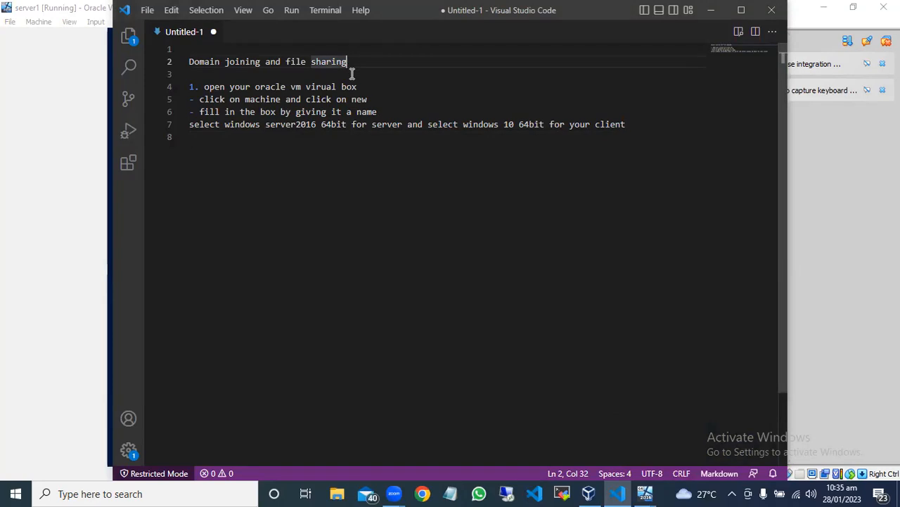
{"action": "key", "text": "Return"}
{"action": "key", "text": "Return"}
{"action": "key", "text": "Return"}
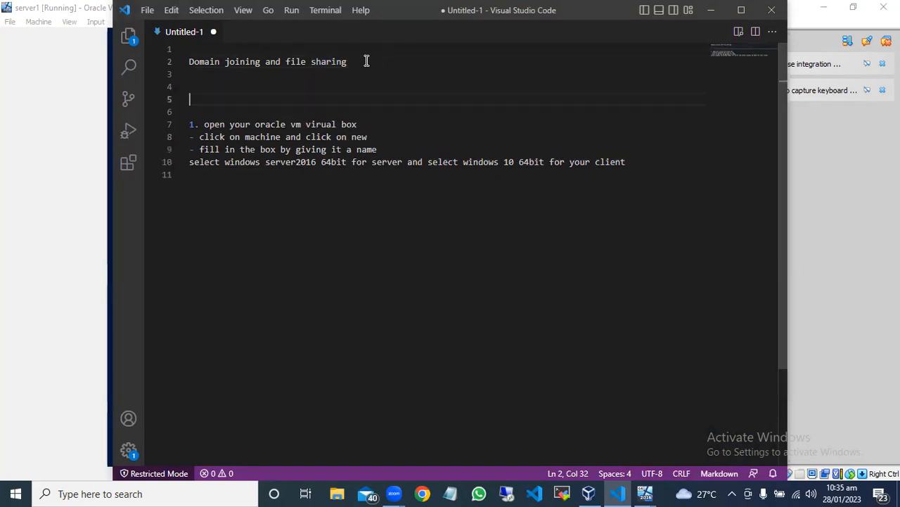
{"action": "type", "text": "in"}
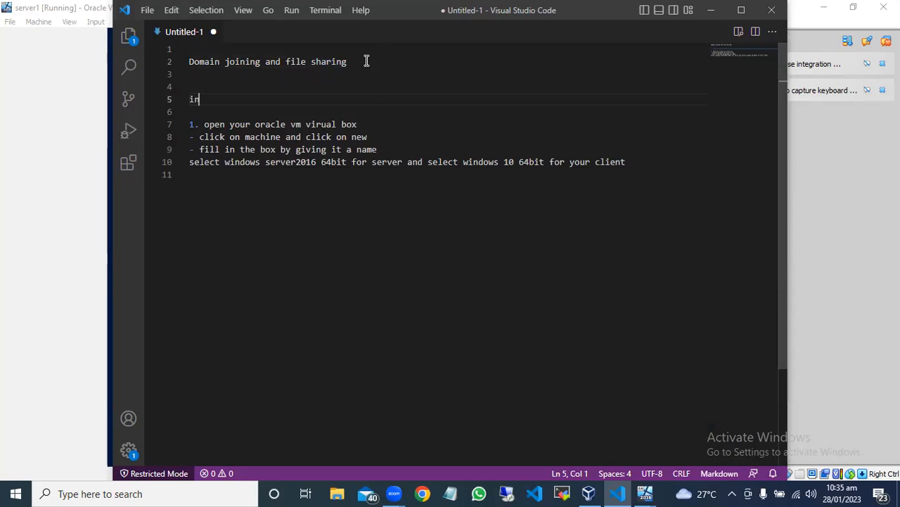
{"action": "type", "text": "tsaalling se"}
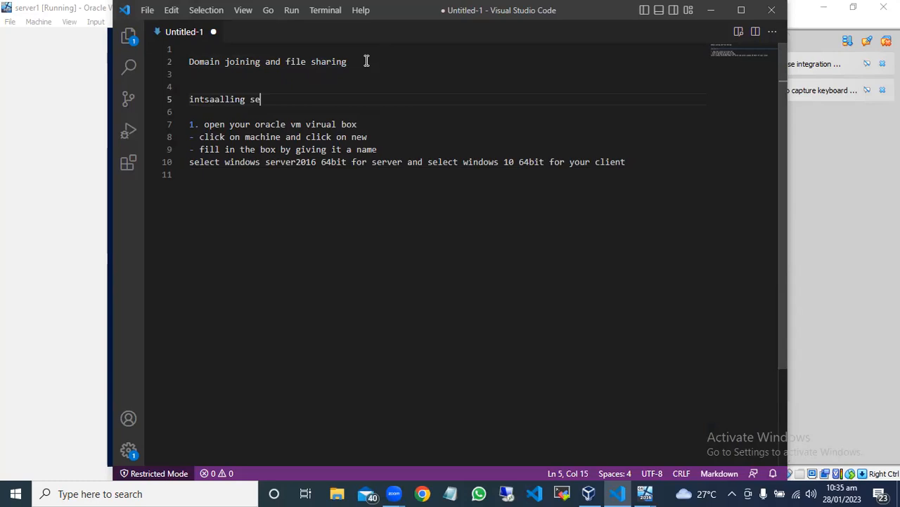
{"action": "type", "text": "rver and OS"}
{"action": "key", "text": "Left"}
{"action": "key", "text": "Left"}
{"action": "key", "text": "Left"}
{"action": "key", "text": "Left"}
{"action": "key", "text": "Left"}
{"action": "key", "text": "Left"}
{"action": "key", "text": "Left"}
{"action": "key", "text": "Left"}
{"action": "key", "text": "Left"}
{"action": "key", "text": "Left"}
{"action": "key", "text": "Left"}
{"action": "key", "text": "Left"}
{"action": "key", "text": "Left"}
{"action": "key", "text": "Left"}
{"action": "key", "text": "Left"}
{"action": "key", "text": "Left"}
{"action": "key", "text": "Left"}
{"action": "key", "text": "Left"}
{"action": "key", "text": "Left"}
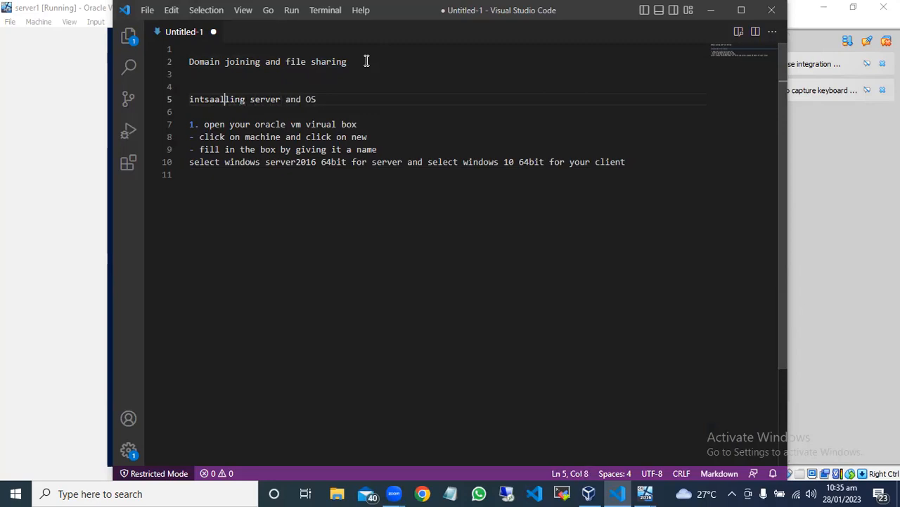
{"action": "key", "text": "Left"}
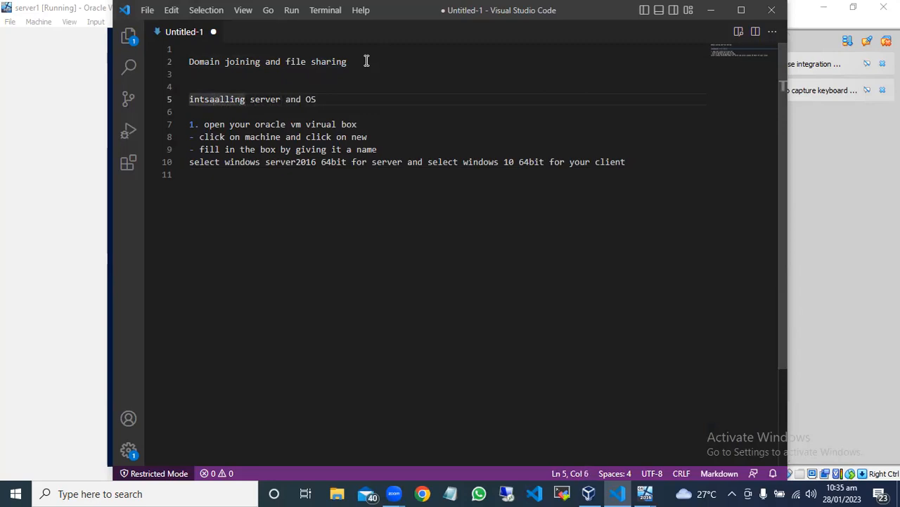
{"action": "key", "text": "BackSpace"}
{"action": "type", "text": "t"}
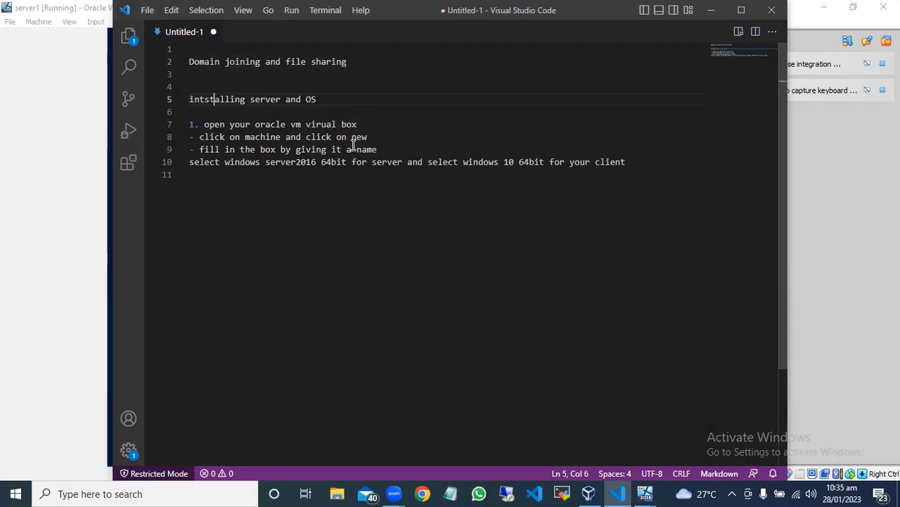
- Below line 10, add the note 'after creating the template'
{"action": "left_click", "coordinate": [534, 160]}
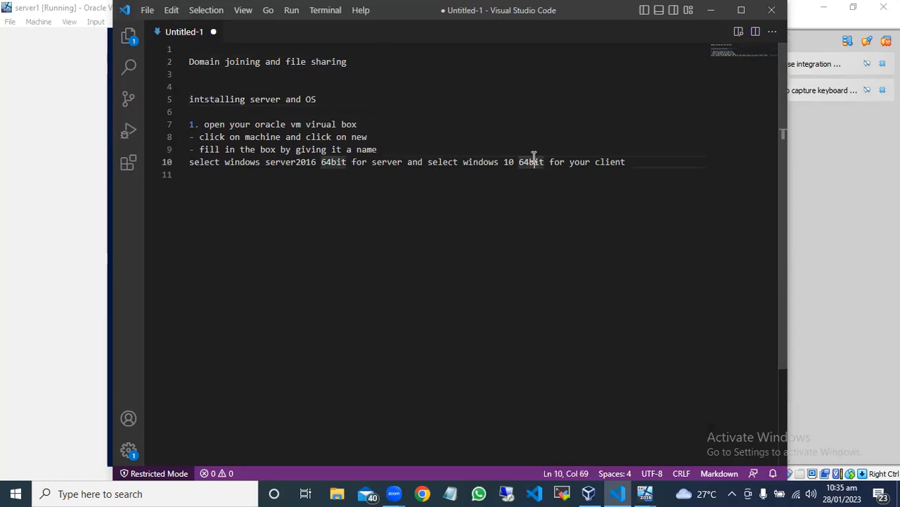
{"action": "left_click", "coordinate": [673, 162]}
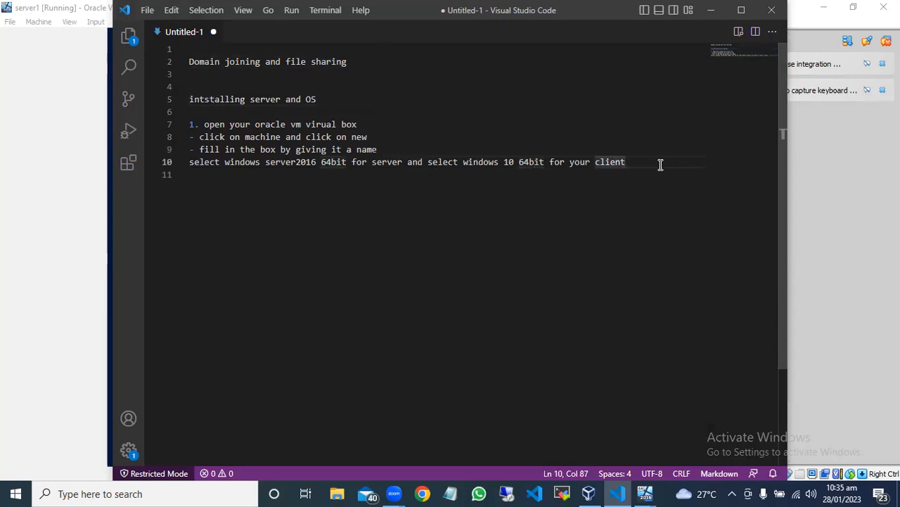
{"action": "key", "text": "Return"}
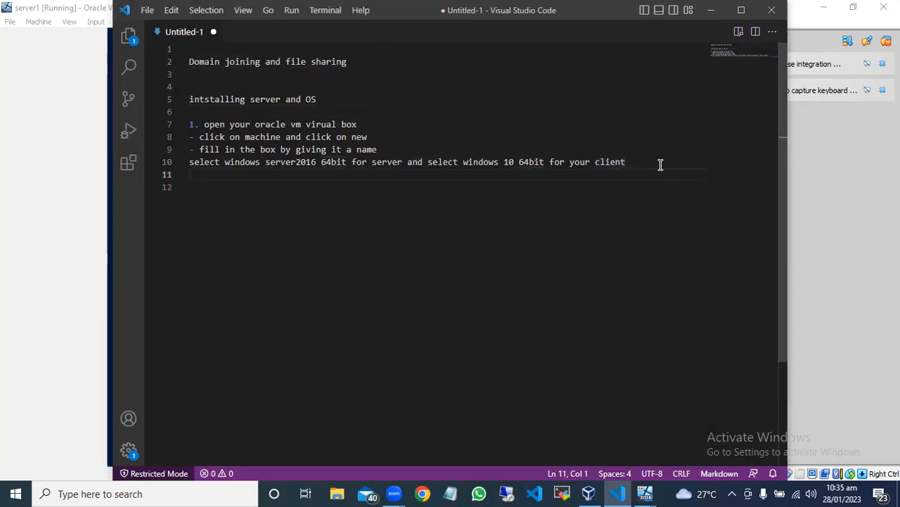
{"action": "key", "text": "Return"}
{"action": "type", "text": "after"}
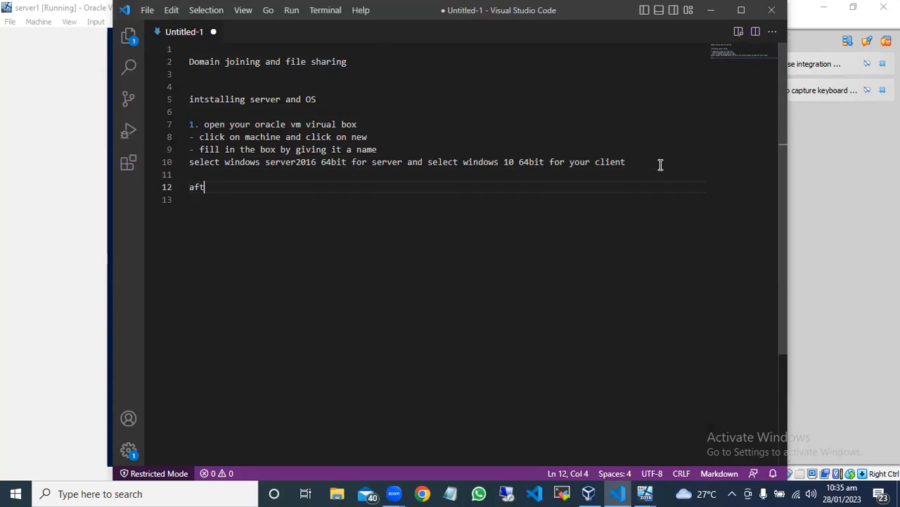
{"action": "type", "text": "eTIB"}
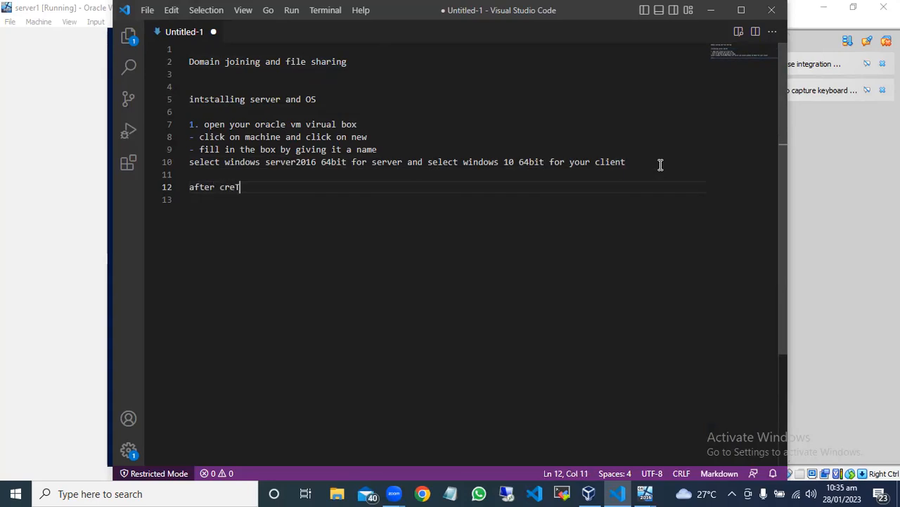
{"action": "key", "text": "BackSpace"}
{"action": "key", "text": "BackSpace"}
{"action": "key", "text": "BackSpace"}
{"action": "type", "text": "ATING"}
{"action": "key", "text": "BackSpace"}
{"action": "key", "text": "BackSpace"}
{"action": "key", "text": "BackSpace"}
{"action": "key", "text": "BackSpace"}
{"action": "key", "text": "BackSpace"}
{"action": "key", "text": "BackSpace"}
{"action": "type", "text": "ating the template"}
- Add the line 'right click and select start ---- normal start' beneath it
{"action": "key", "text": "Return"}
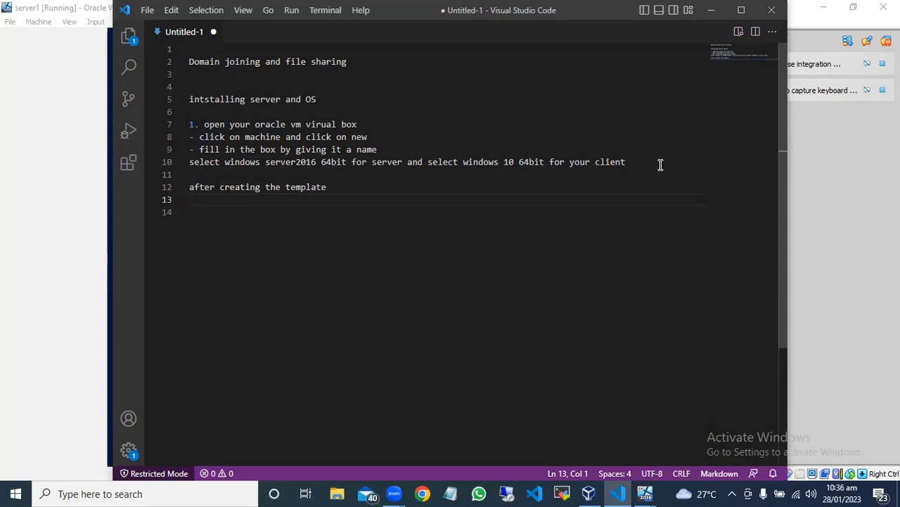
{"action": "type", "text": "click on the machine"}
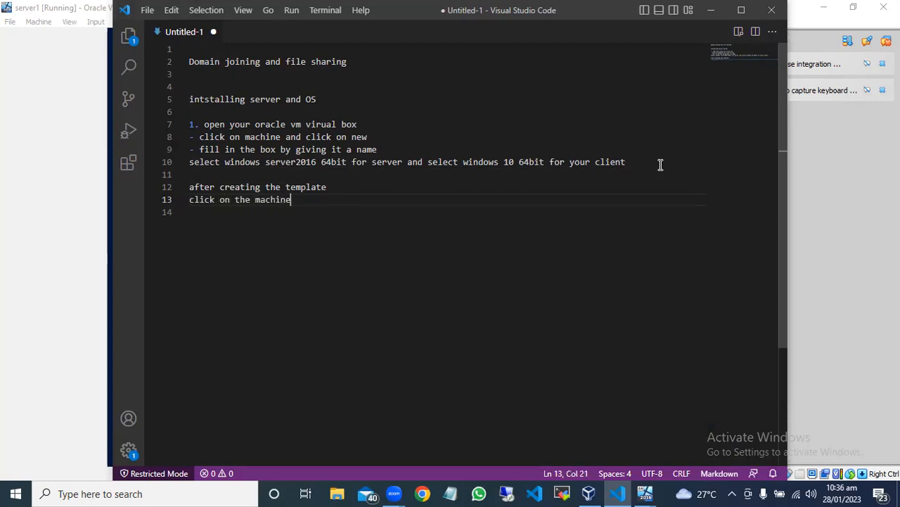
{"action": "type", "text": ". "}
{"action": "type", "text": "s"}
{"action": "type", "text": "lecet"}
{"action": "key", "text": "BackSpace"}
{"action": "key", "text": "BackSpace"}
{"action": "key", "text": "BackSpace"}
{"action": "key", "text": "BackSpace"}
{"action": "key", "text": "BackSpace"}
{"action": "key", "text": "BackSpace"}
{"action": "type", "text": "right click and sel"}
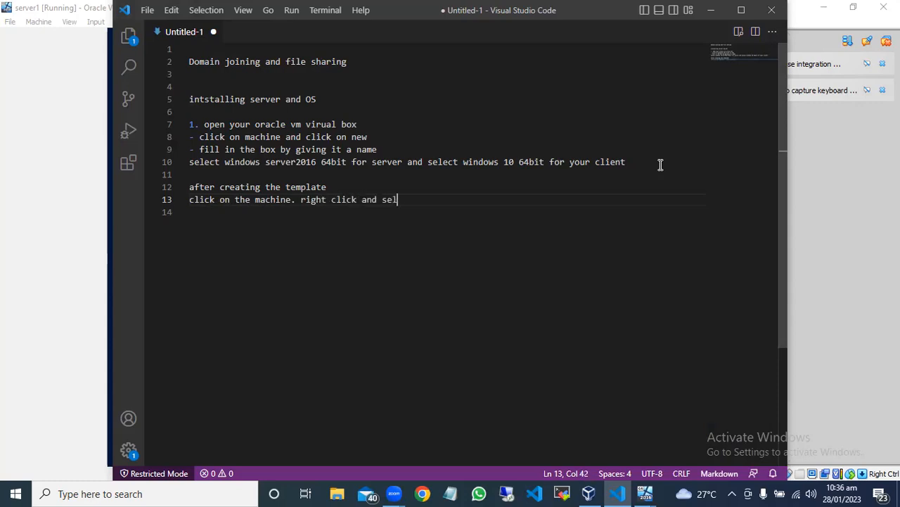
{"action": "type", "text": "ect start ---- normal start"}
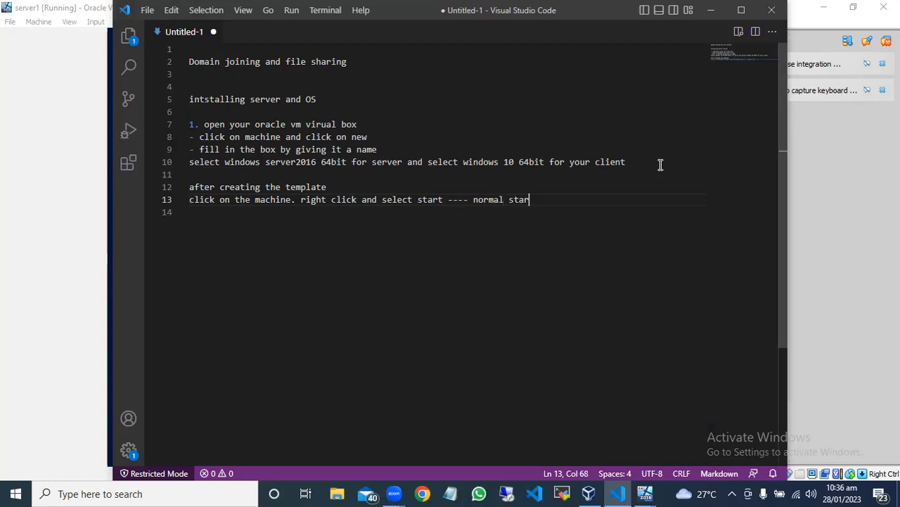
{"action": "key", "text": "Return"}
{"action": "key", "text": "Return"}
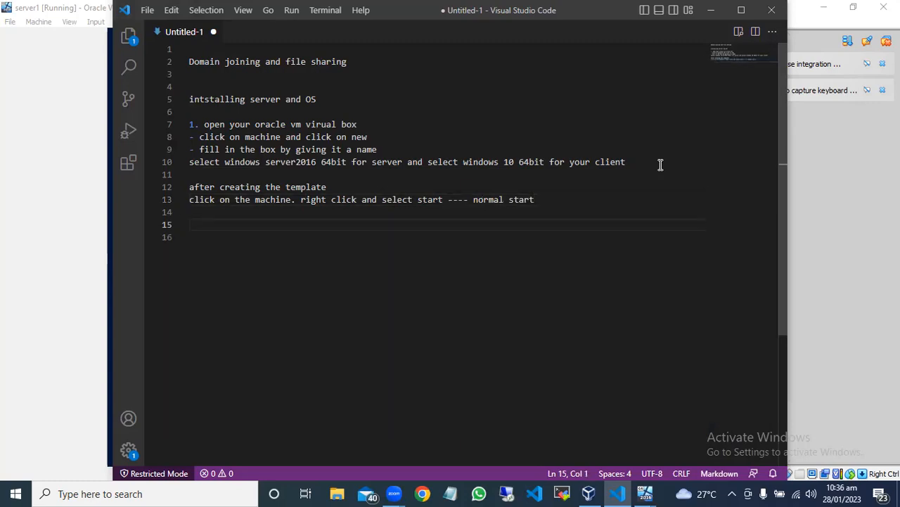
- Add a 'select language' step and remove the stray blank line above it
{"action": "type", "text": "select language"}
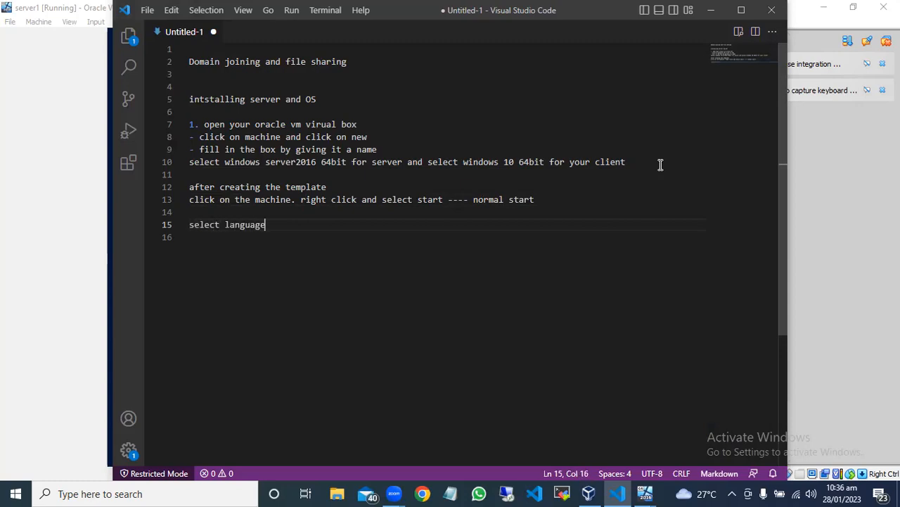
{"action": "key", "text": "Return"}
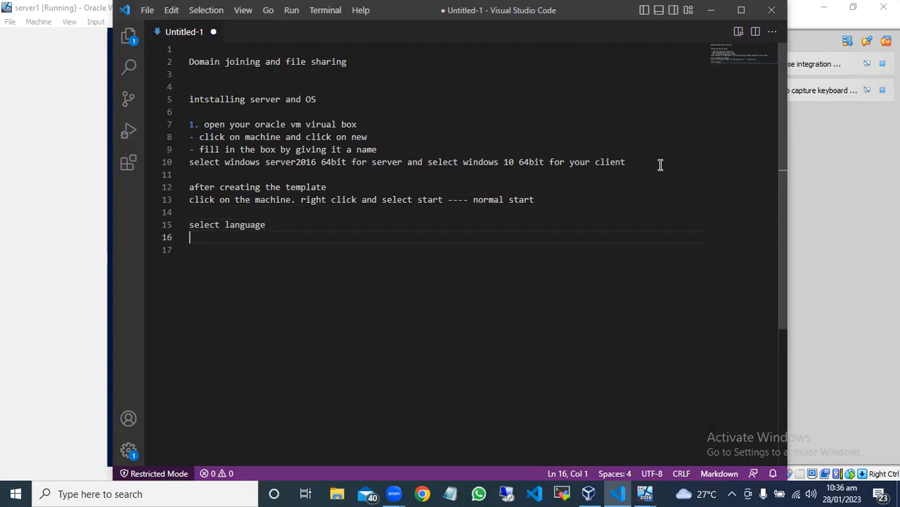
{"action": "key", "text": "Up"}
{"action": "key", "text": "BackSpace"}
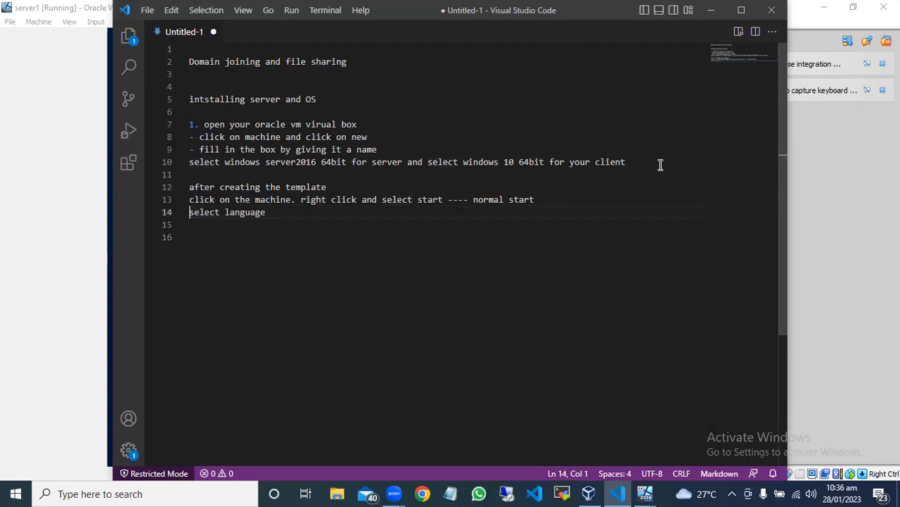
{"action": "key", "text": "Right"}
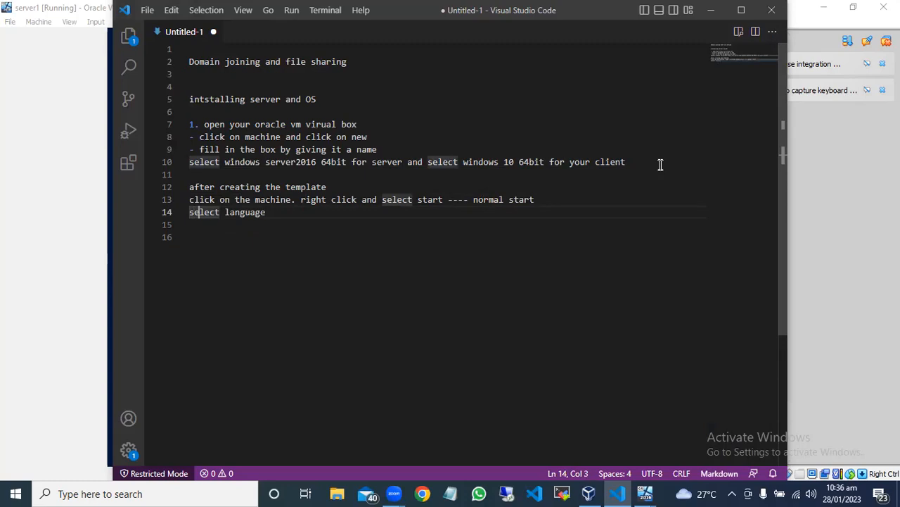
{"action": "key", "text": "Right"}
{"action": "key", "text": "Right"}
{"action": "key", "text": "Right"}
{"action": "key", "text": "Right"}
{"action": "key", "text": "Right"}
{"action": "key", "text": "Right"}
{"action": "key", "text": "Right"}
{"action": "key", "text": "Right"}
{"action": "key", "text": "Right"}
{"action": "key", "text": "Right"}
{"action": "key", "text": "Right"}
{"action": "key", "text": "Right"}
{"action": "key", "text": "Right"}
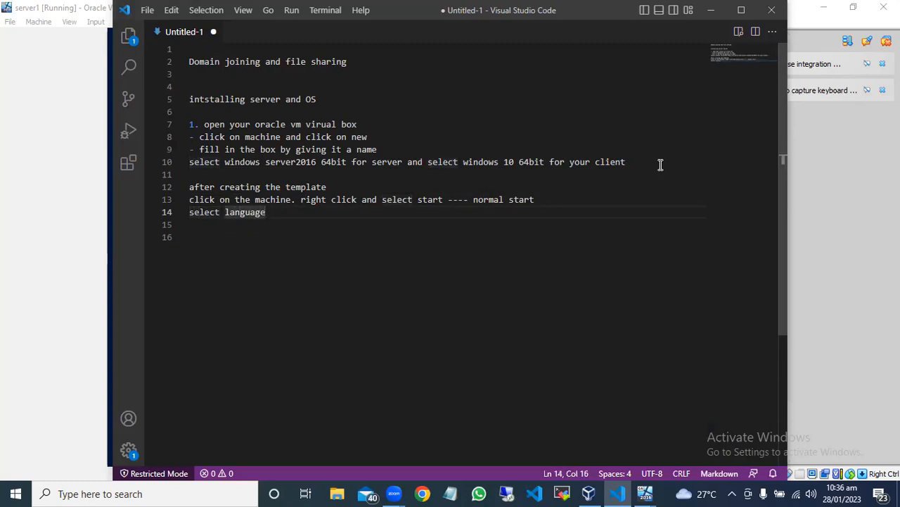
{"action": "key", "text": "Return"}
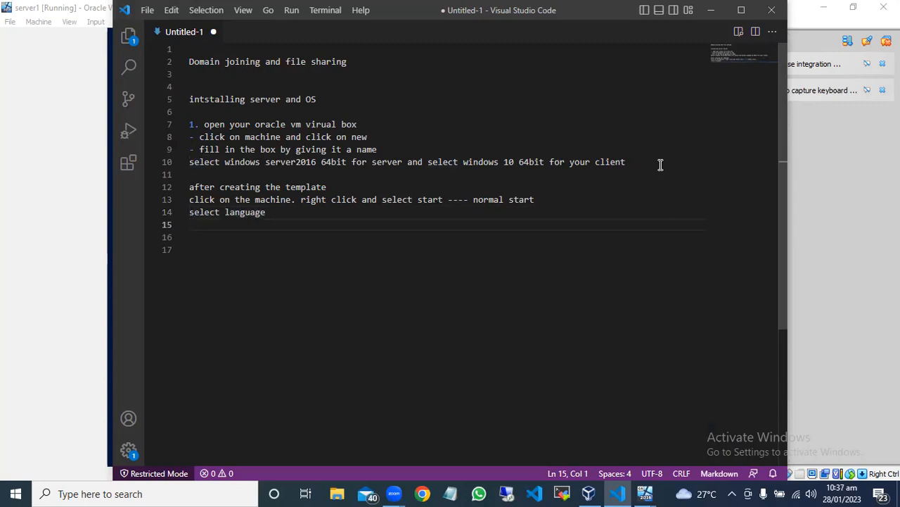
- Add the step choosing 'desktop experince' for the server
{"action": "type", "text": "select your"}
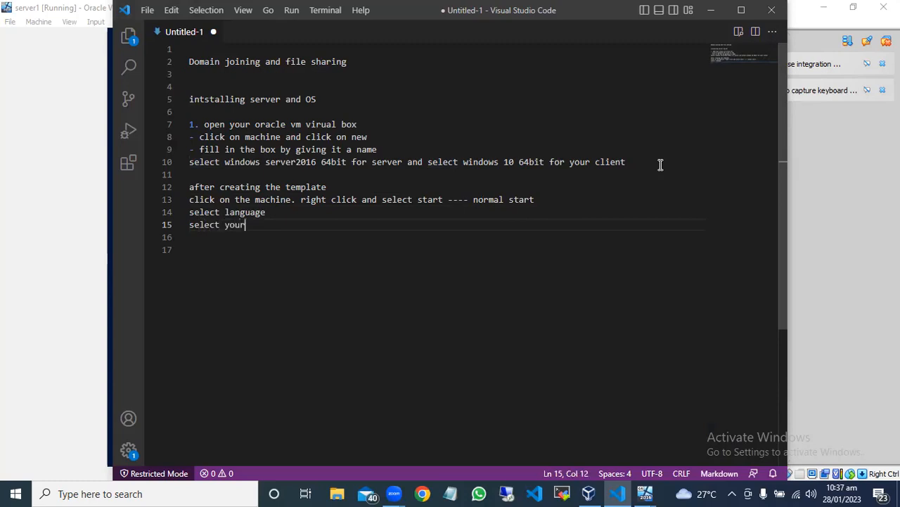
{"action": "key", "text": "BackSpace"}
{"action": "key", "text": "BackSpace"}
{"action": "key", "text": "BackSpace"}
{"action": "key", "text": "BackSpace"}
{"action": "key", "text": "BackSpace"}
{"action": "type", "text": "desktop experince for "}
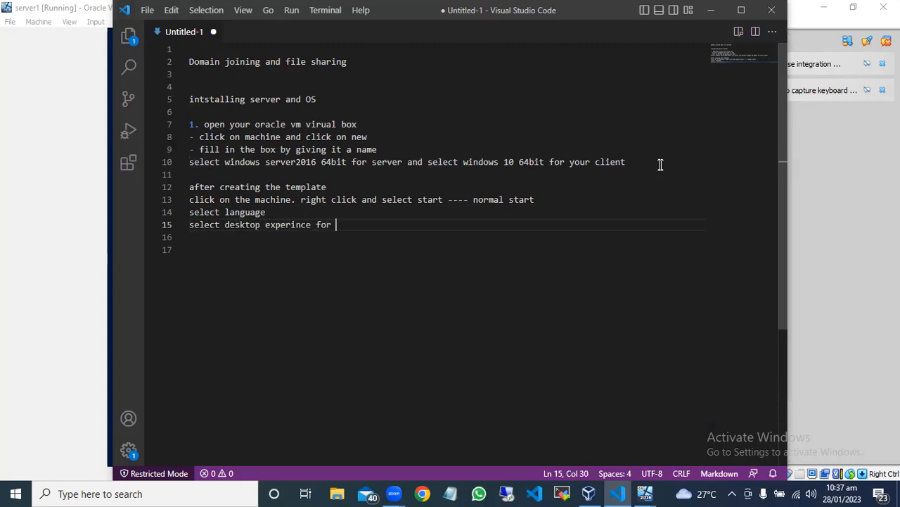
{"action": "type", "text": "your server"}
- Add the line 'select windows 10 pro or enterprise for your client'
{"action": "key", "text": "Return"}
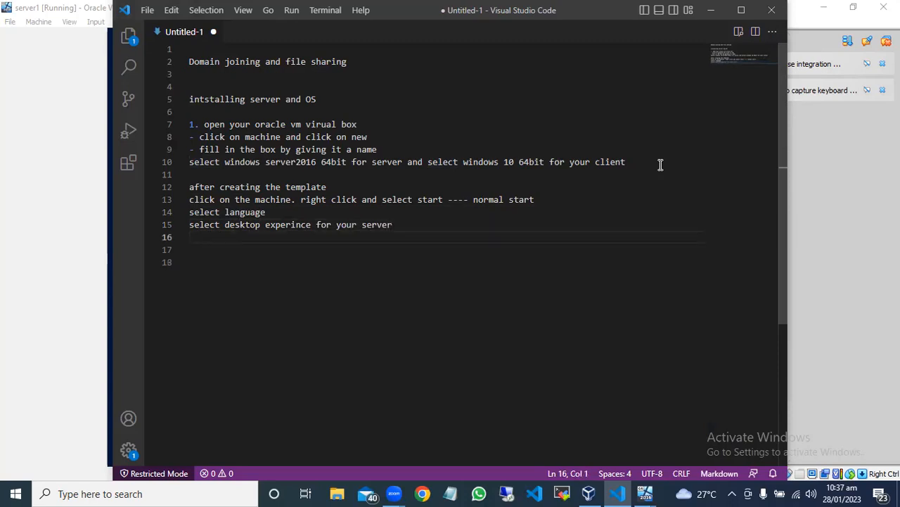
{"action": "type", "text": "select windows "}
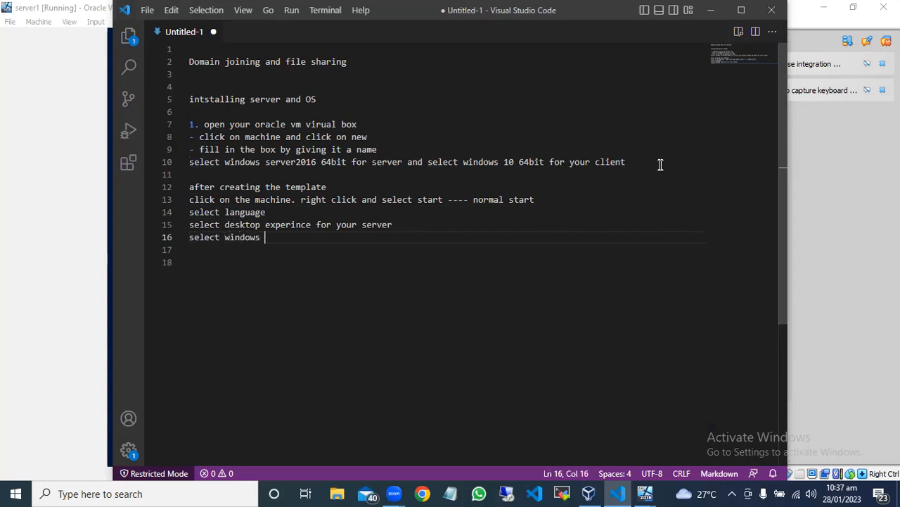
{"action": "type", "text": "10 pro or enterprise "}
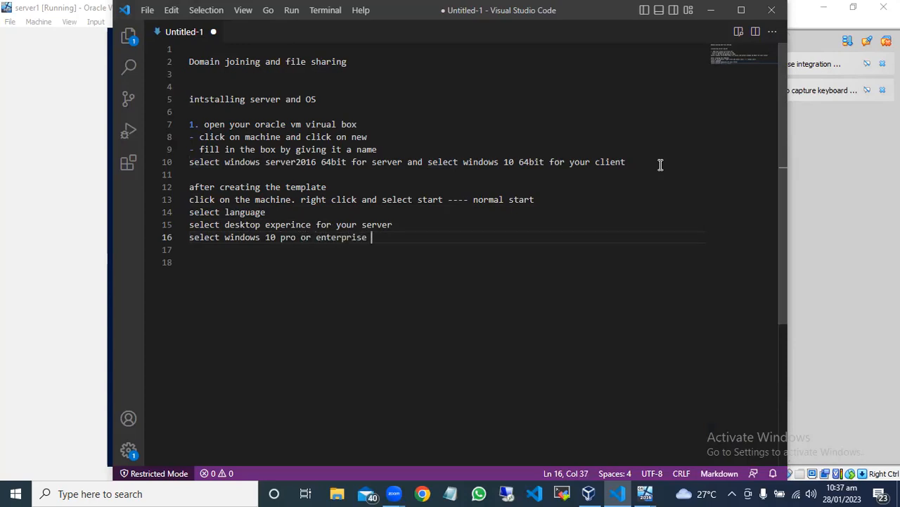
{"action": "type", "text": "for your client"}
{"action": "key", "text": "Return"}
- Type 'select custom install for fresh installation', 'accept terms.' and 'start installation' on separate lines
{"action": "type", "text": "select custom in"}
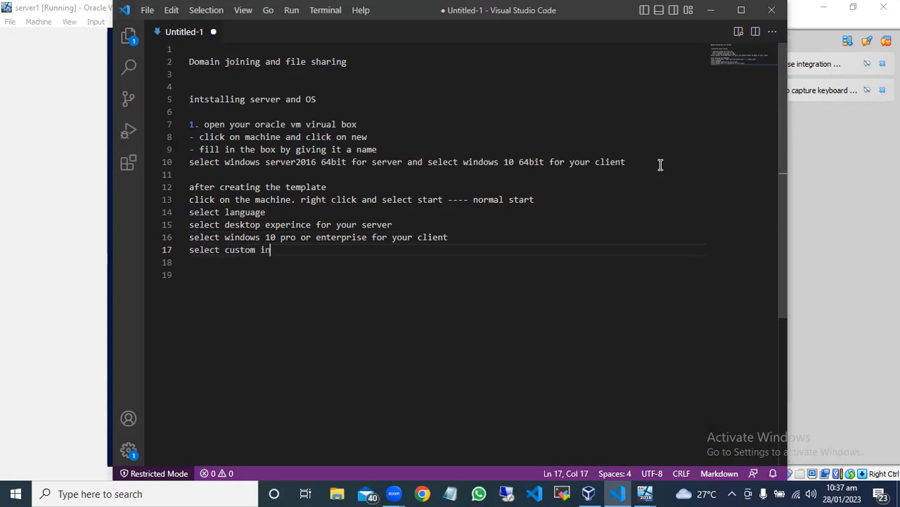
{"action": "type", "text": "stall for fresh installat"}
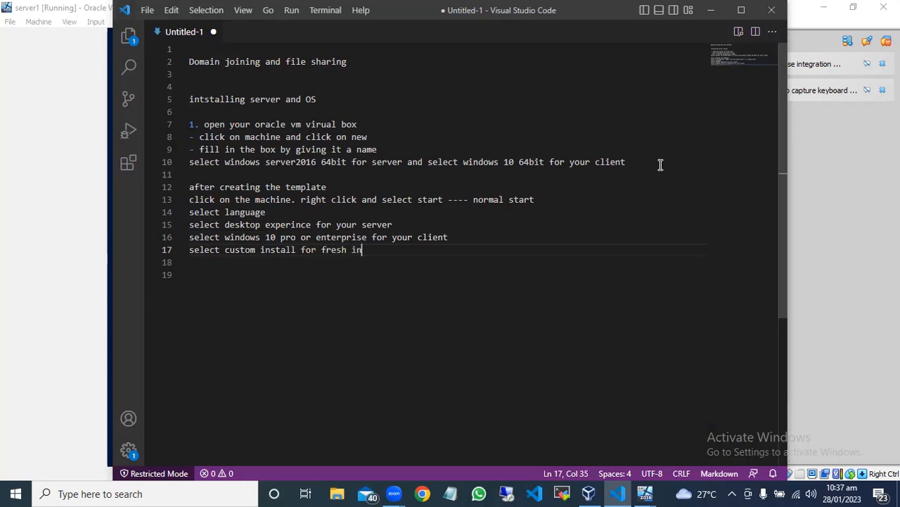
{"action": "type", "text": "ion"}
{"action": "key", "text": "Return"}
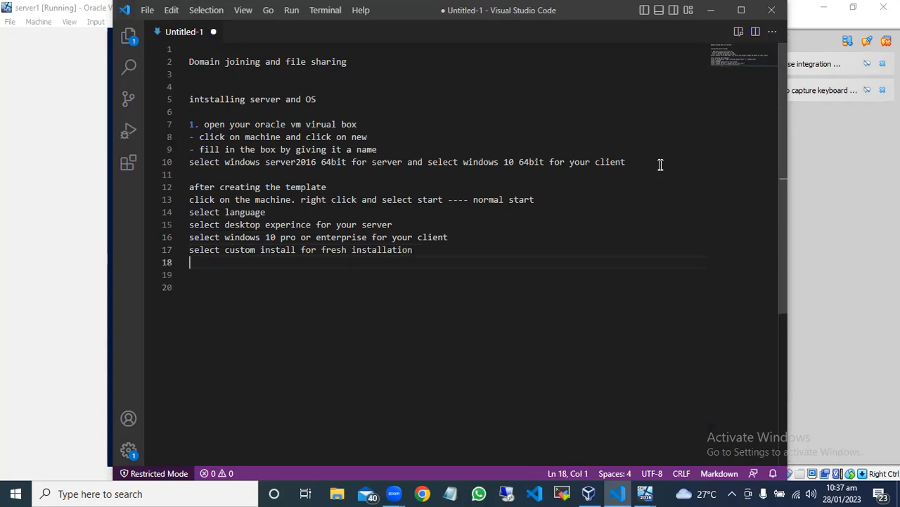
{"action": "type", "text": "a"}
{"action": "key", "text": "BackSpace"}
{"action": "type", "text": "accept terms."}
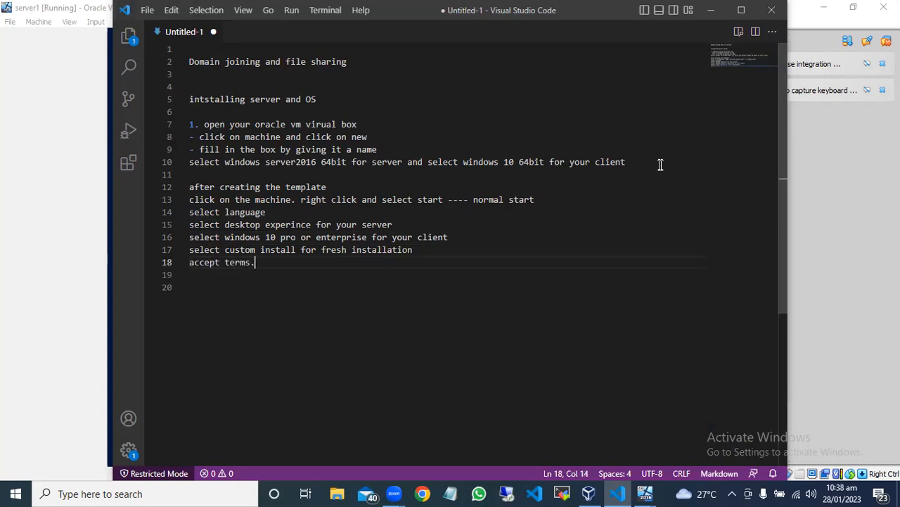
{"action": "key", "text": "Return"}
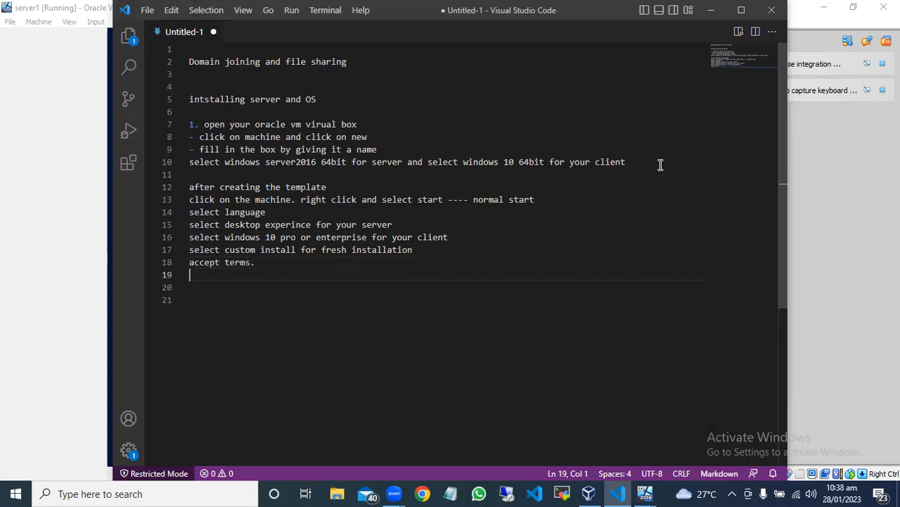
{"action": "type", "text": "start installation"}
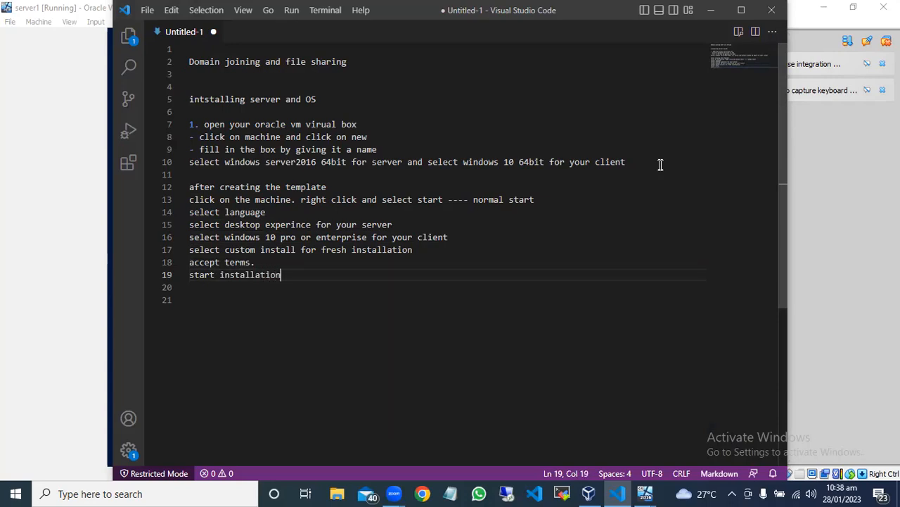
{"action": "key", "text": "Return"}
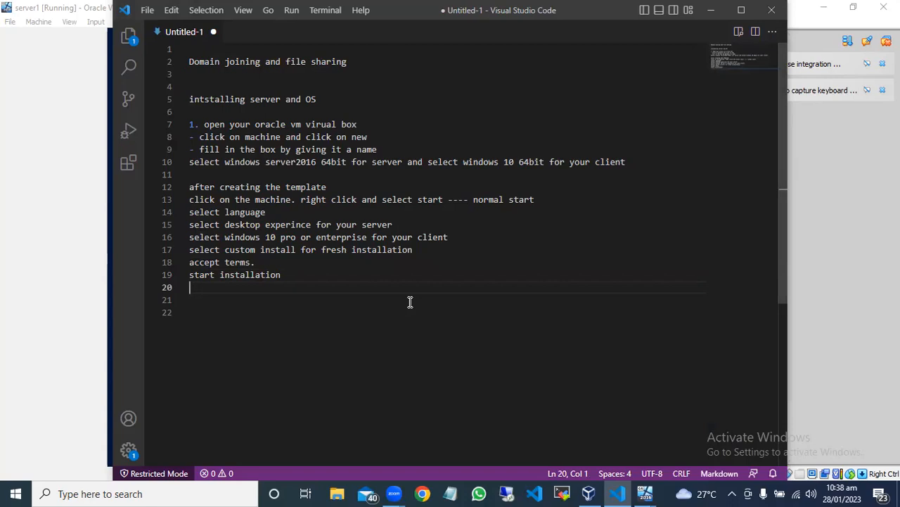
{"action": "mouse_move", "coordinate": [589, 493]}
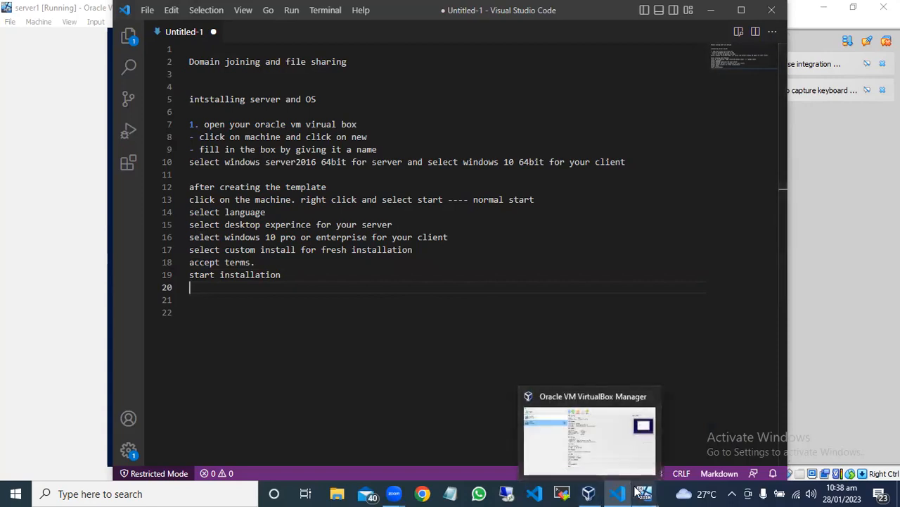
- Check server1's setup progress, then switch to the client VM's Windows 10 setup at 9%
{"action": "mouse_move", "coordinate": [645, 493]}
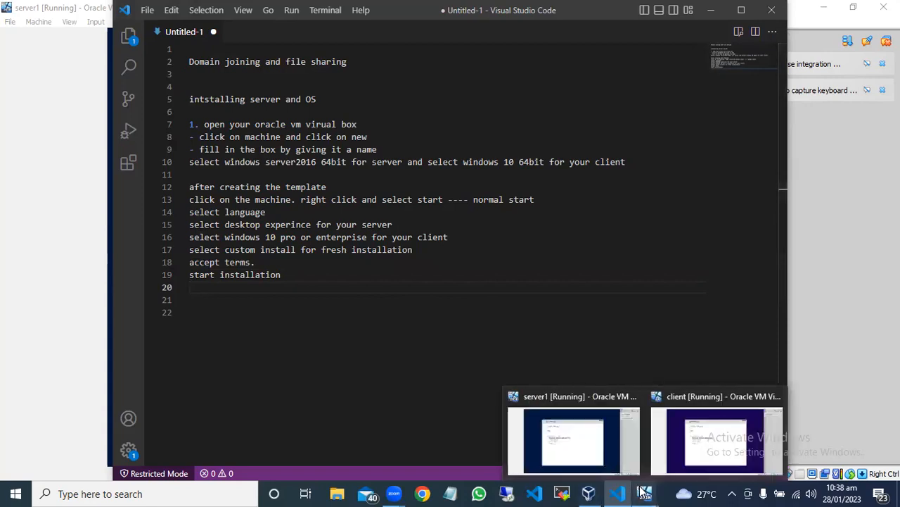
{"action": "left_click", "coordinate": [606, 445]}
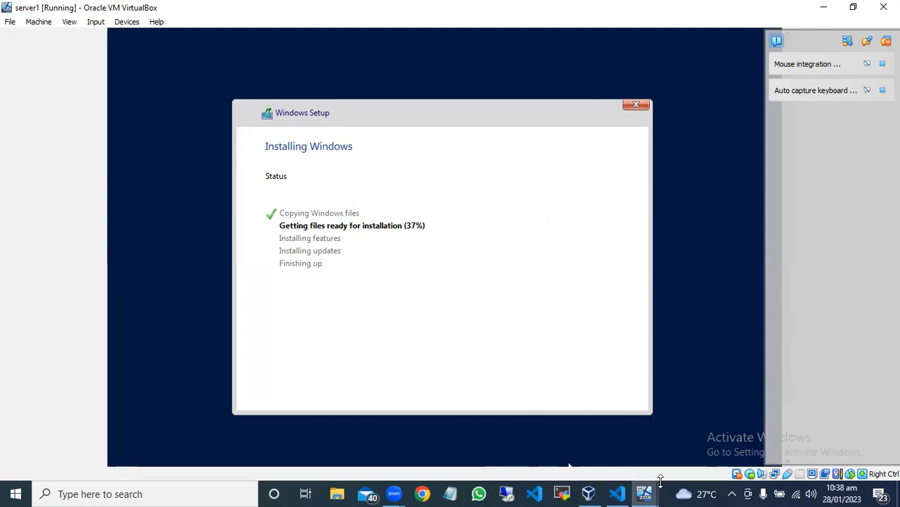
{"action": "mouse_move", "coordinate": [651, 490]}
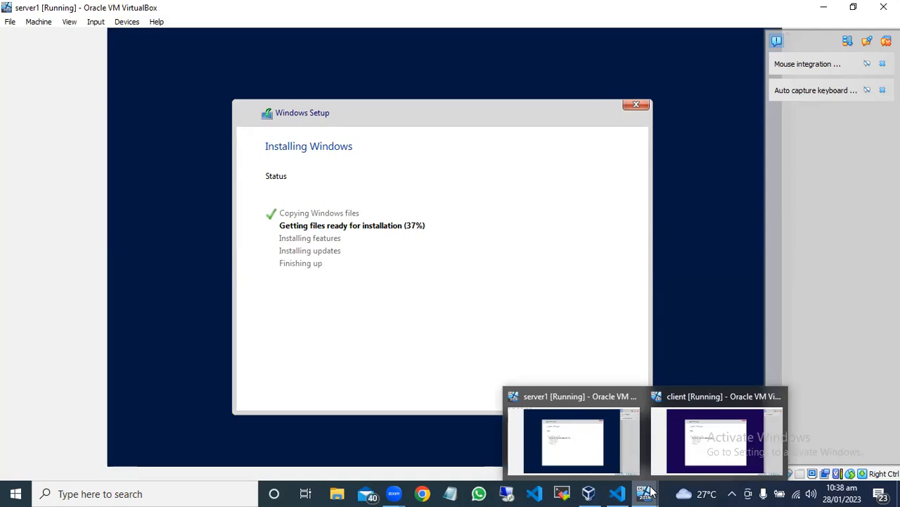
{"action": "left_click", "coordinate": [682, 428]}
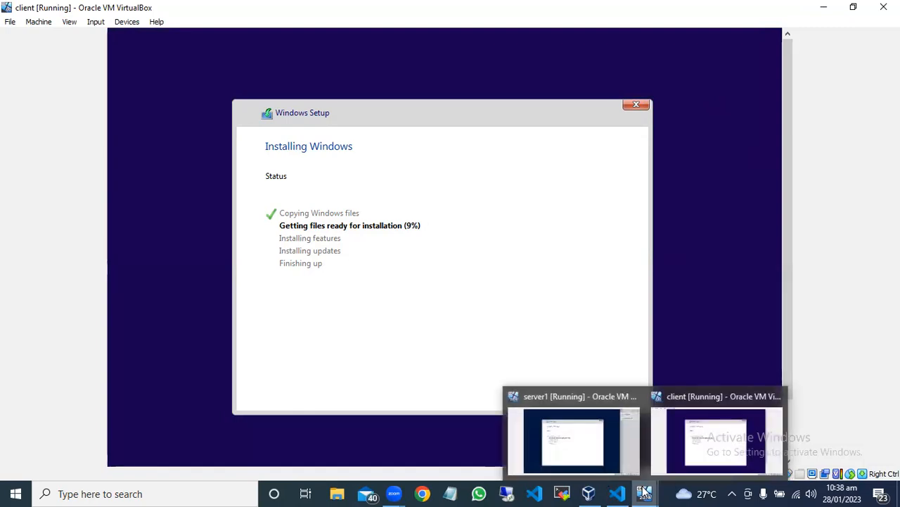
- Switch back to server1, whose Windows Server setup is getting files ready at 39%
{"action": "left_click", "coordinate": [584, 465]}
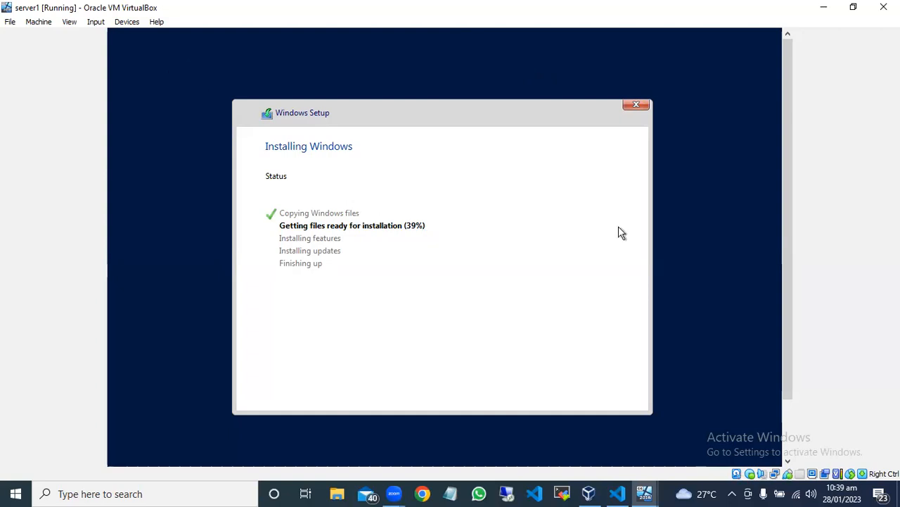
{"action": "left_click_drag", "start_coordinate": [786, 180], "coordinate": [797, 111]}
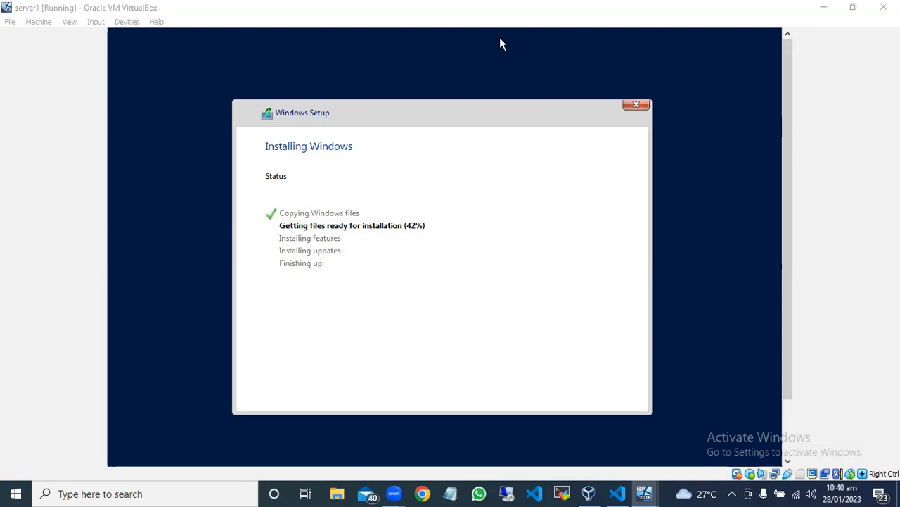
{"action": "left_click", "coordinate": [824, 7]}
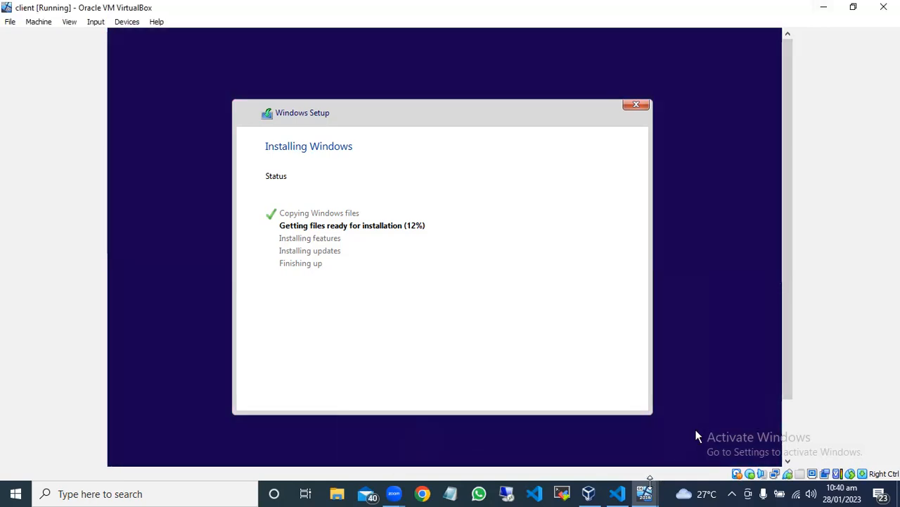
{"action": "mouse_move", "coordinate": [644, 492]}
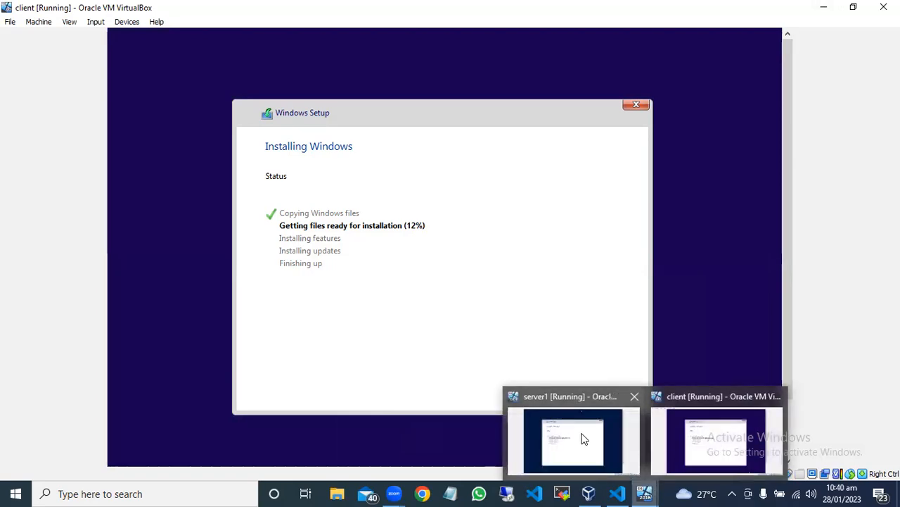
{"action": "left_click", "coordinate": [582, 439]}
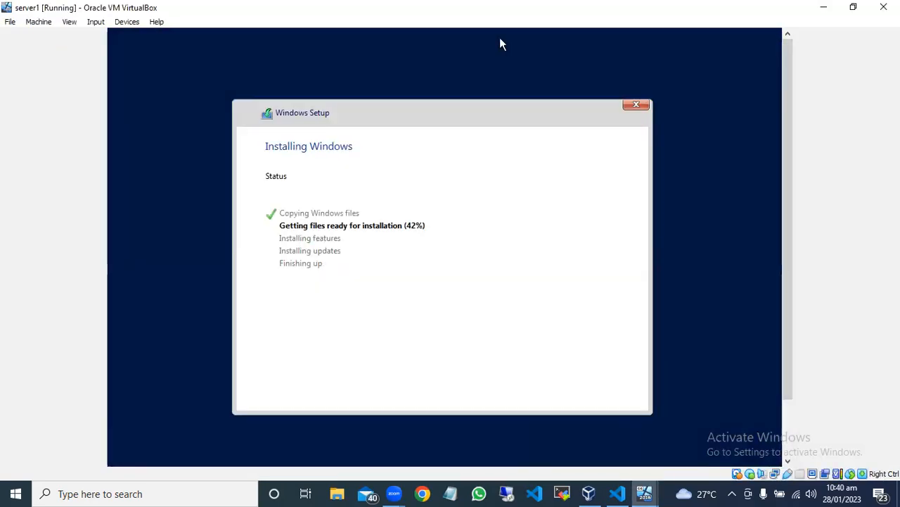
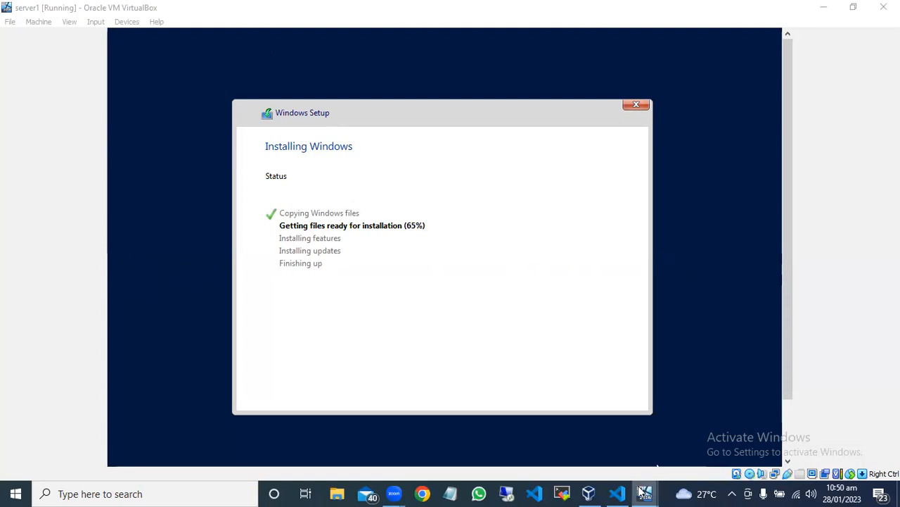
- Switch to the client VM, where Windows Setup is getting files ready at 98%
{"action": "mouse_move", "coordinate": [644, 493]}
{"action": "left_click", "coordinate": [699, 455]}
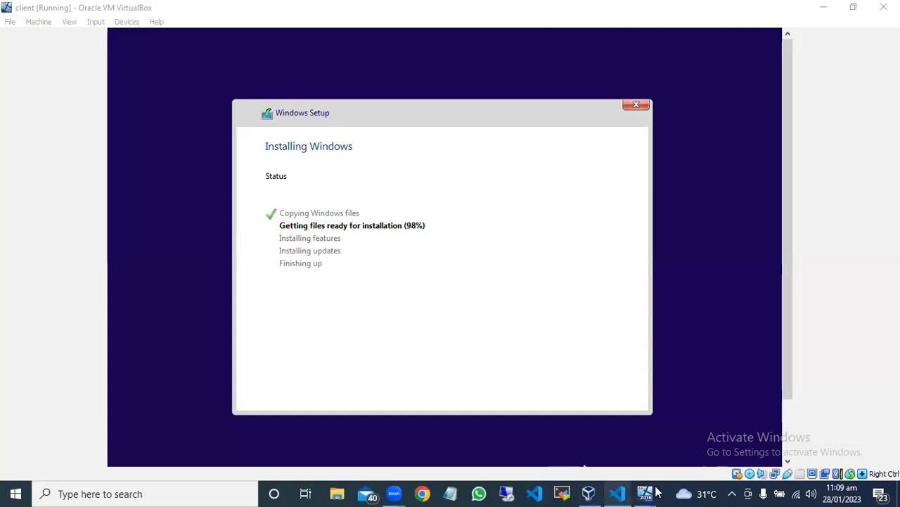
{"action": "mouse_move", "coordinate": [656, 487]}
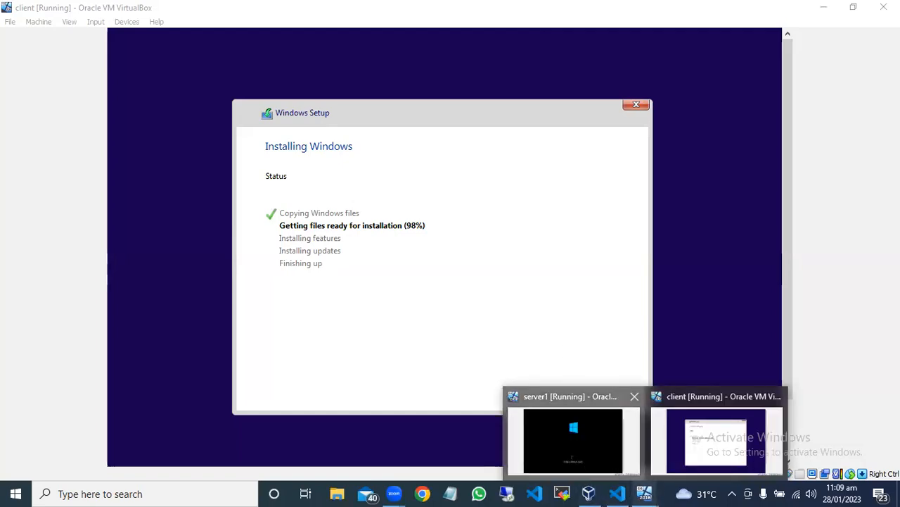
{"action": "left_click", "coordinate": [587, 456]}
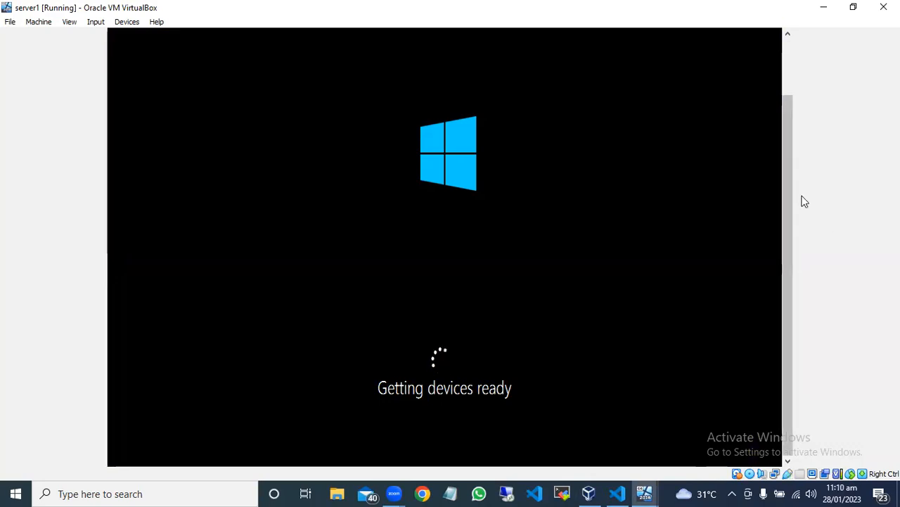
{"action": "left_click_drag", "start_coordinate": [788, 196], "coordinate": [792, 244]}
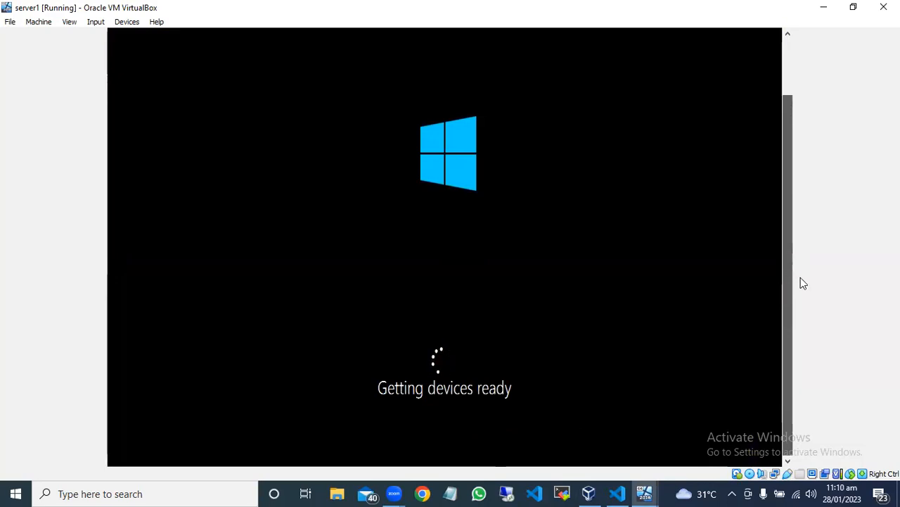
{"action": "left_click_drag", "start_coordinate": [795, 282], "coordinate": [808, 261]}
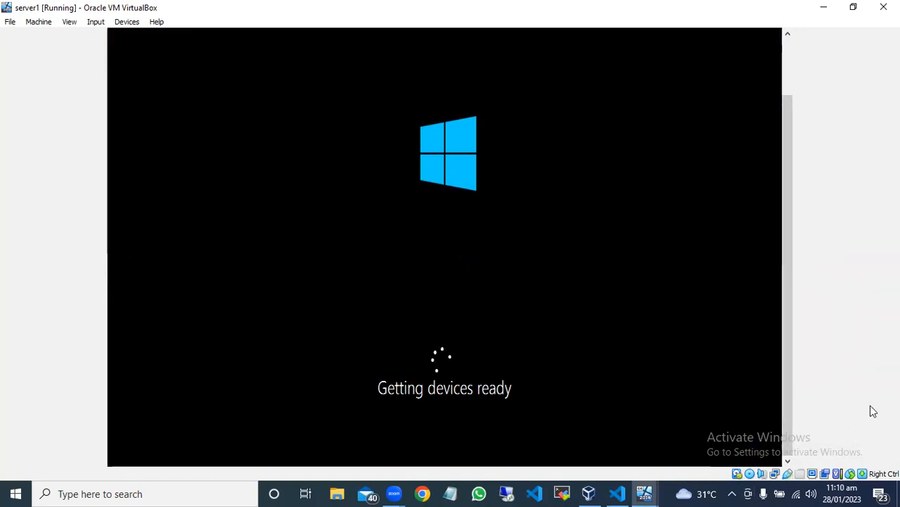
{"action": "mouse_move", "coordinate": [647, 492]}
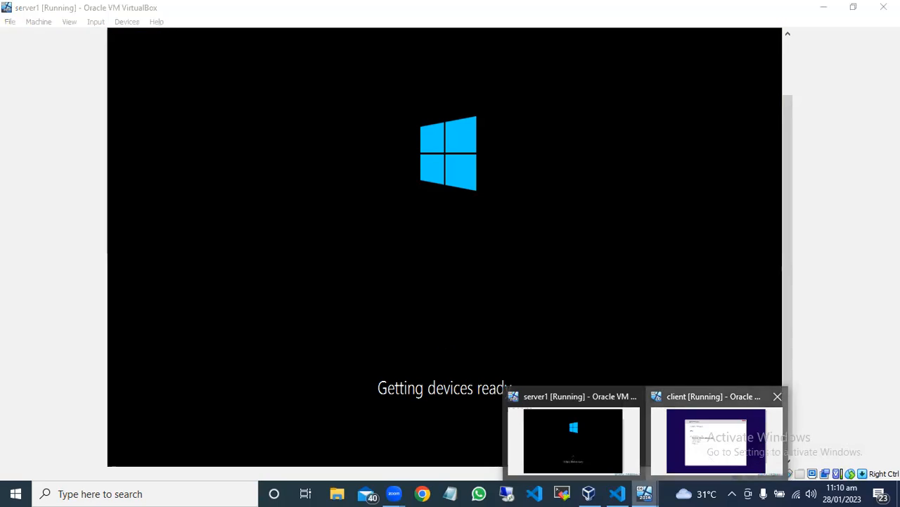
{"action": "left_click", "coordinate": [708, 454]}
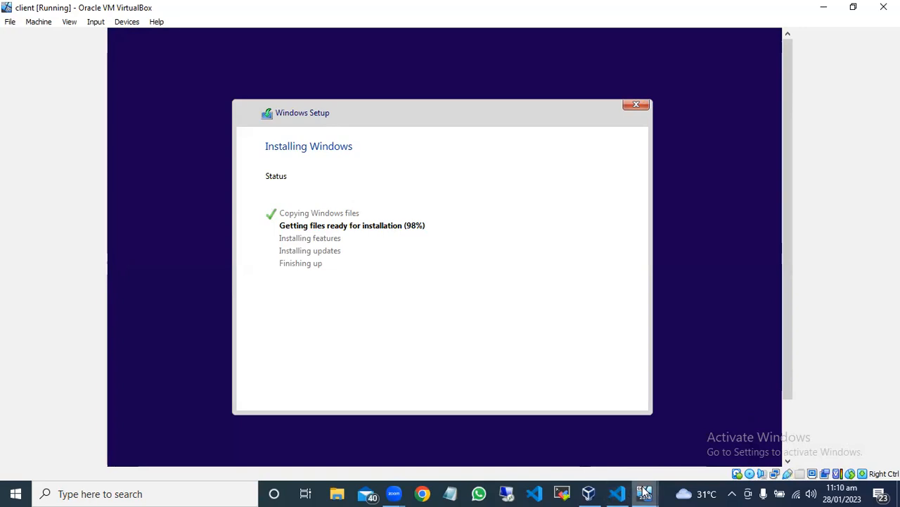
- Check server1 getting devices ready and the client's progress, then return to server1's blank screen
{"action": "mouse_move", "coordinate": [646, 491]}
{"action": "left_click", "coordinate": [573, 440]}
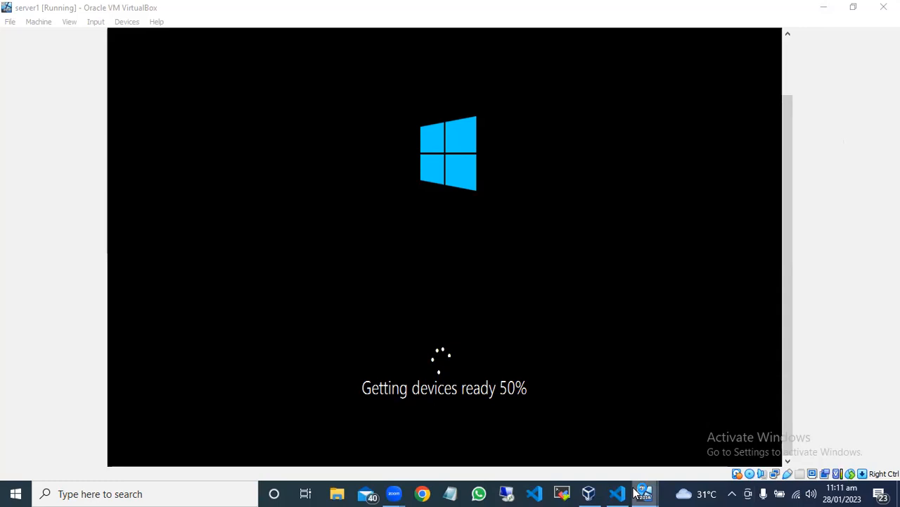
{"action": "mouse_move", "coordinate": [639, 492]}
{"action": "left_click", "coordinate": [751, 445]}
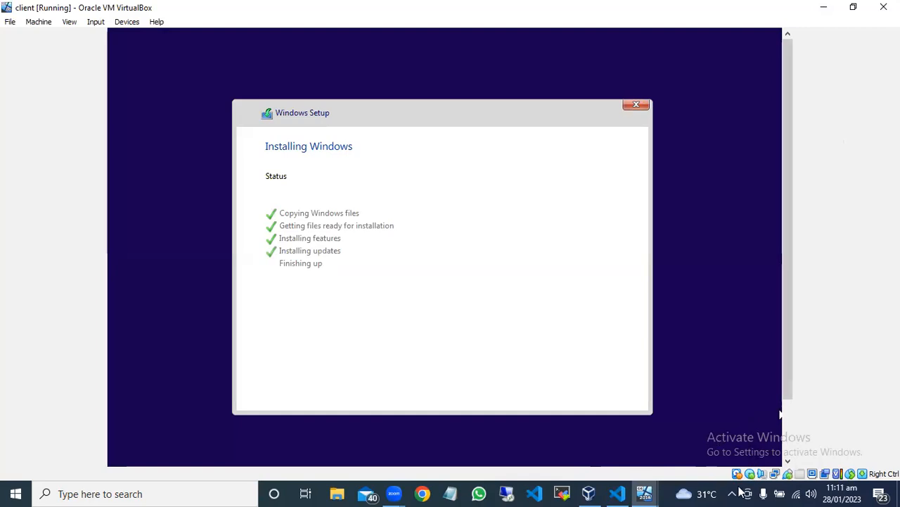
{"action": "mouse_move", "coordinate": [645, 490]}
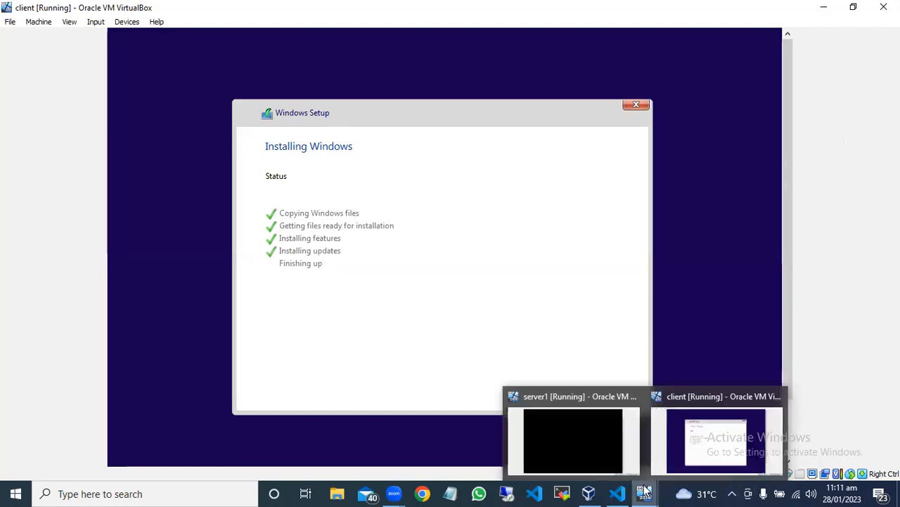
{"action": "left_click", "coordinate": [599, 454]}
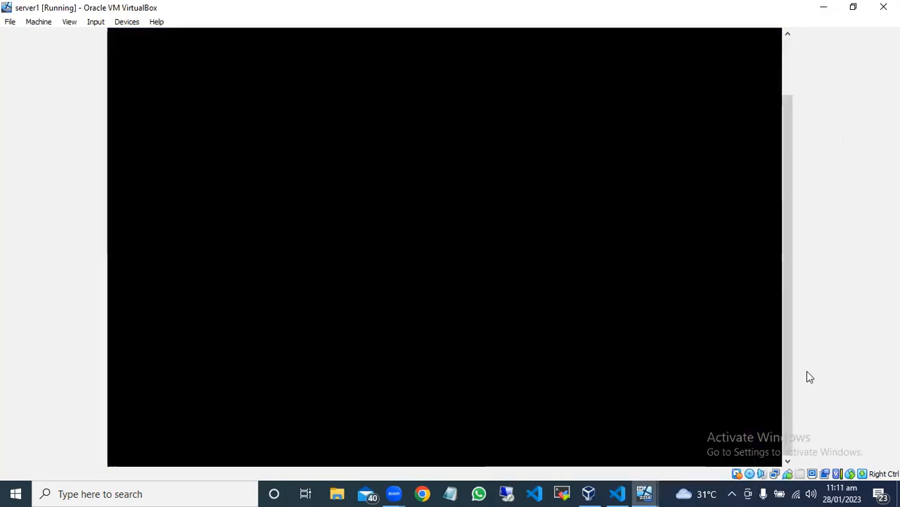
- After server1 shows Getting ready, switch to the client VM, whose screen has gone black
{"action": "left_click_drag", "start_coordinate": [787, 353], "coordinate": [784, 405]}
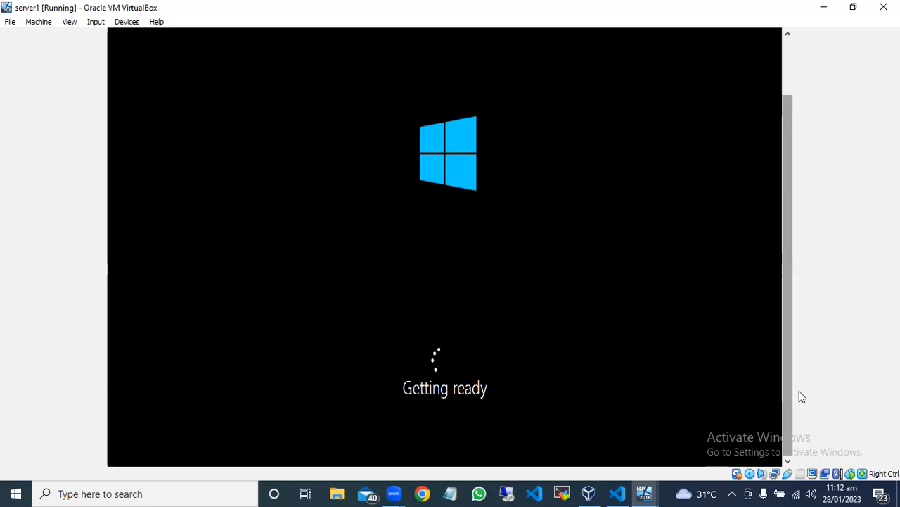
{"action": "left_click_drag", "start_coordinate": [789, 208], "coordinate": [787, 280]}
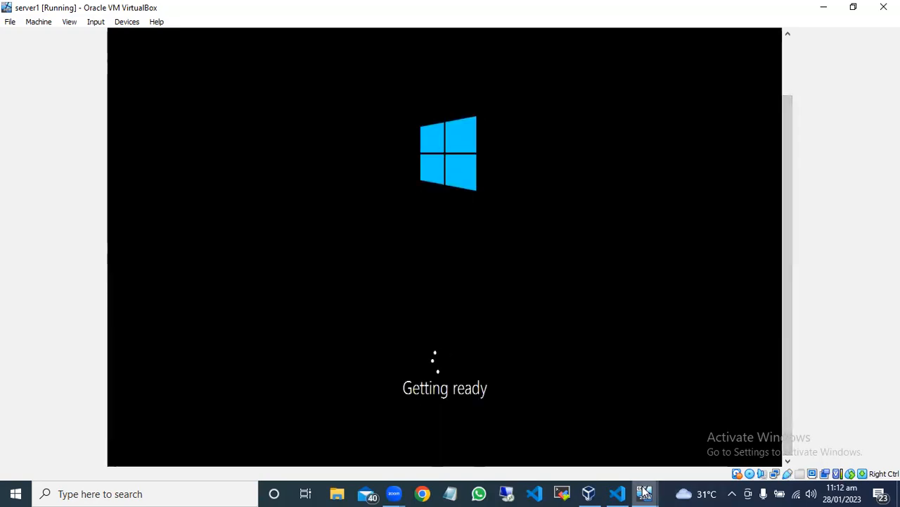
{"action": "left_click", "coordinate": [645, 492]}
{"action": "left_click", "coordinate": [686, 455]}
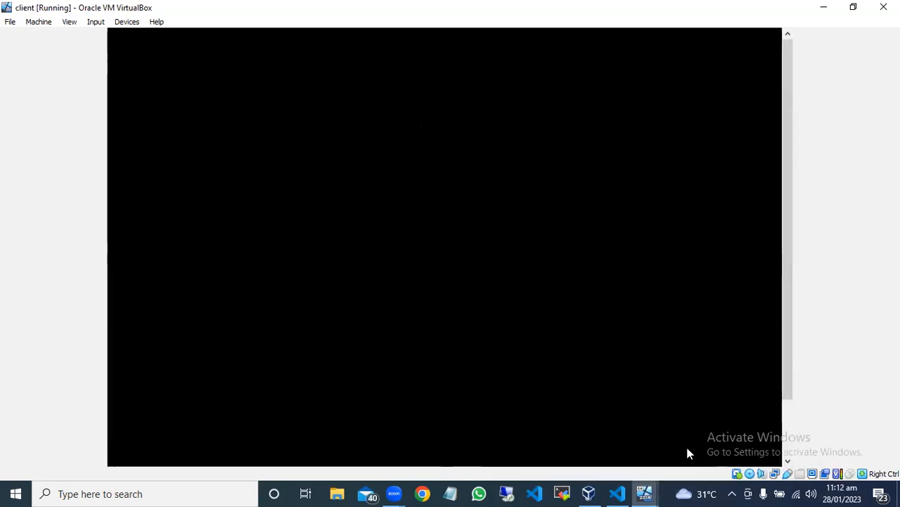
- Switch to the server1 VM window to follow its reboot
{"action": "left_click_drag", "start_coordinate": [788, 348], "coordinate": [770, 446]}
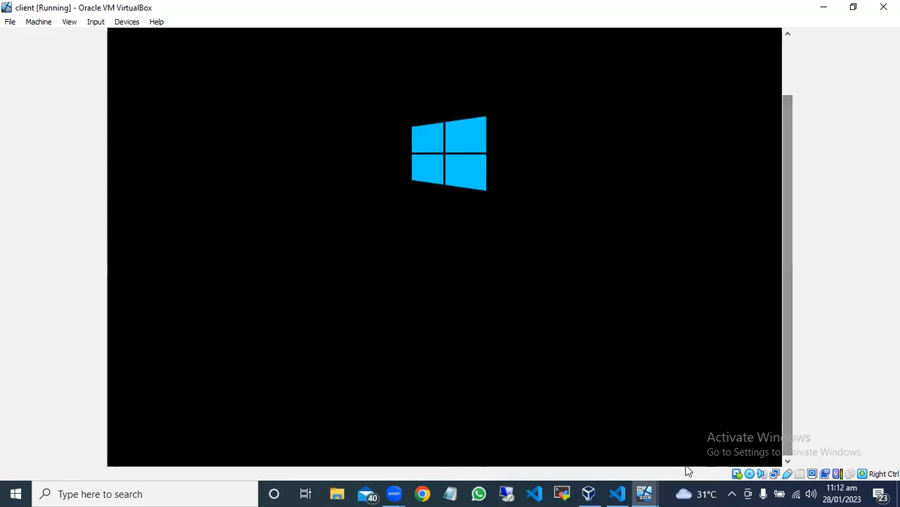
{"action": "left_click", "coordinate": [642, 490]}
{"action": "left_click", "coordinate": [560, 448]}
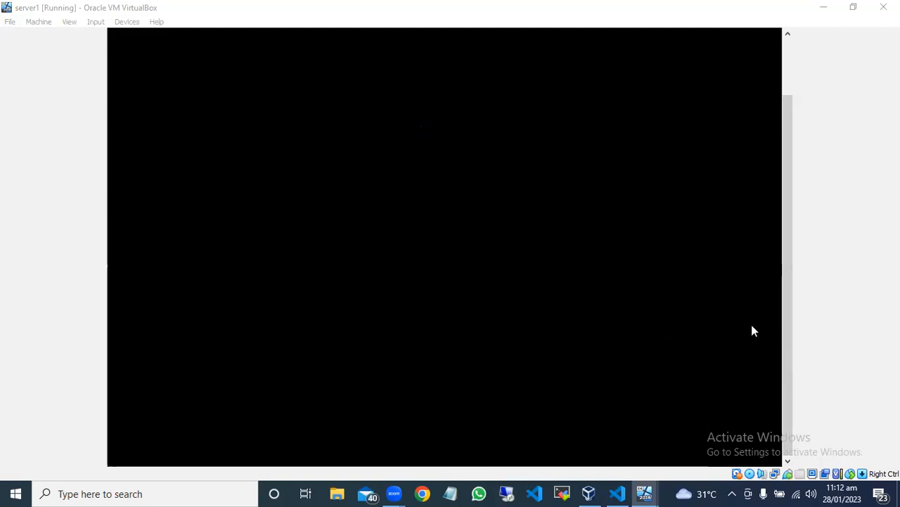
{"action": "left_click_drag", "start_coordinate": [788, 325], "coordinate": [776, 384]}
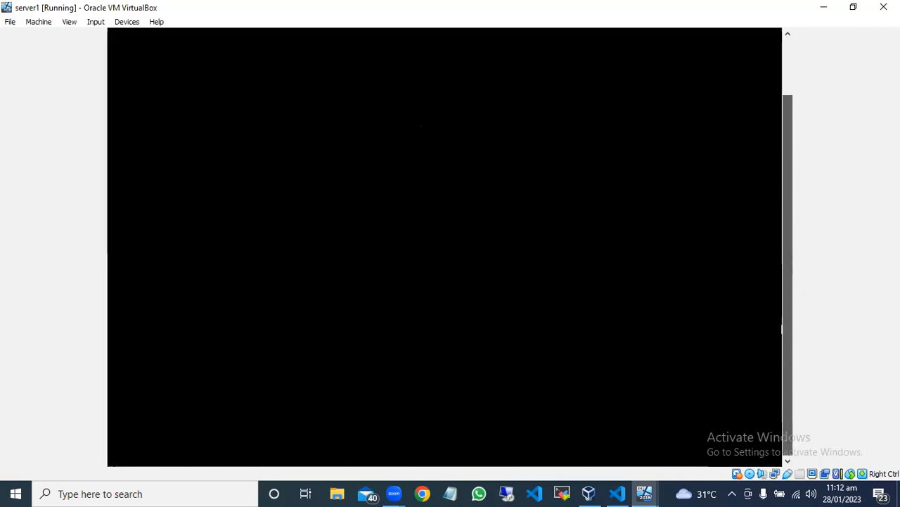
- Check the client VM restarting, then return to server1 at its boot-from-CD-or-DVD prompt
{"action": "mouse_move", "coordinate": [637, 492]}
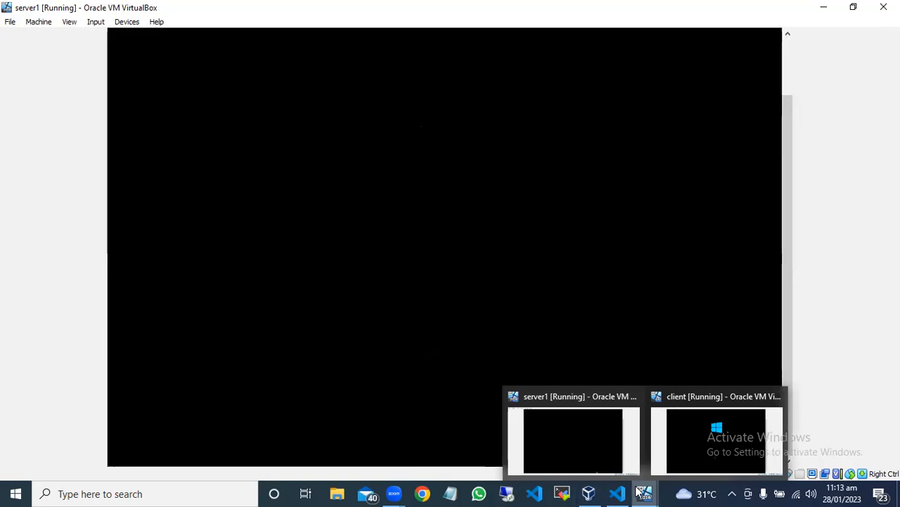
{"action": "left_click", "coordinate": [676, 447]}
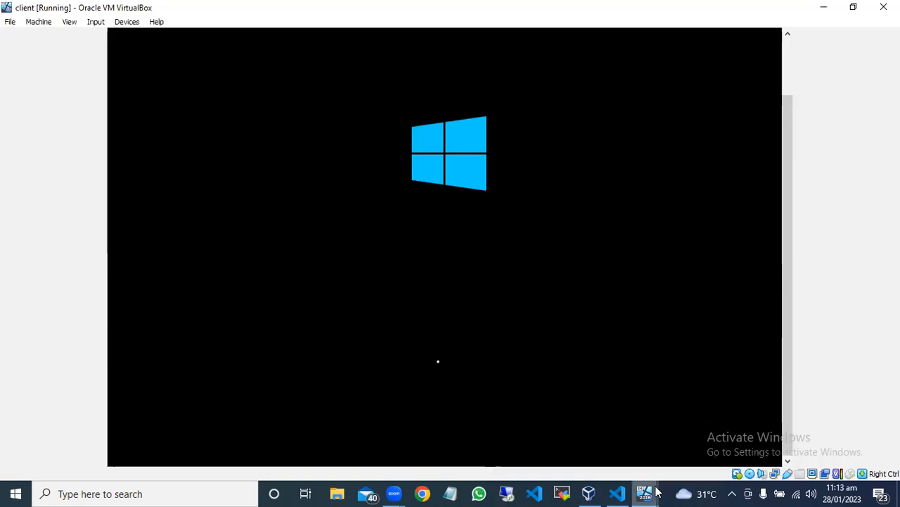
{"action": "mouse_move", "coordinate": [655, 491]}
{"action": "left_click", "coordinate": [578, 440]}
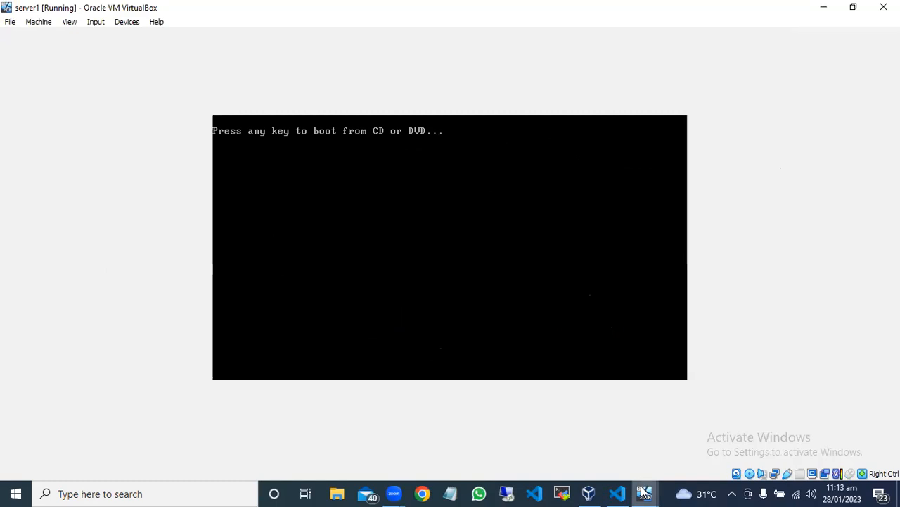
{"action": "mouse_move", "coordinate": [644, 491]}
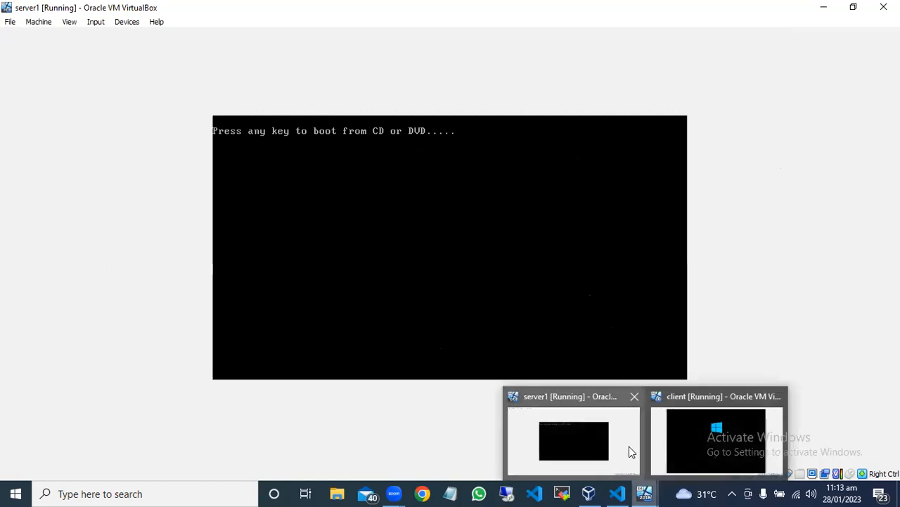
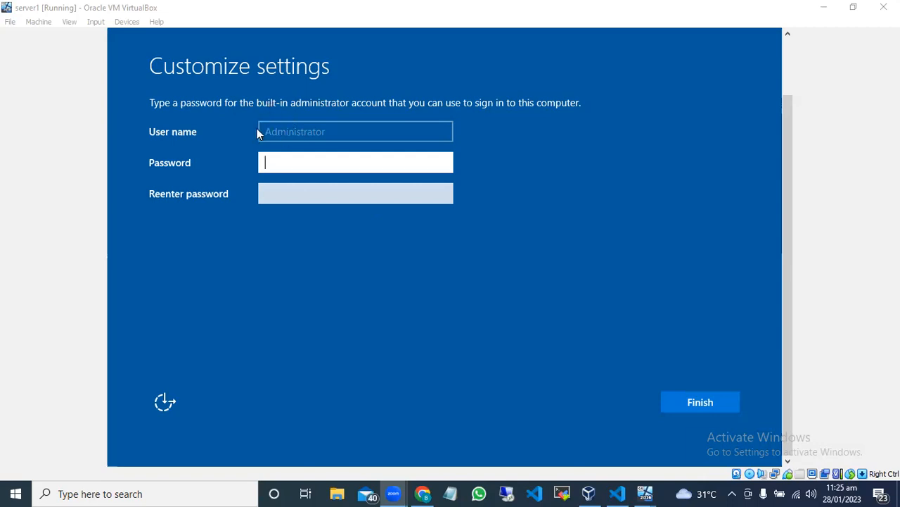
- Enter the built-in Administrator password, re-enter it to confirm, and finish Customize settings
{"action": "left_click", "coordinate": [288, 162]}
{"action": "key", "text": "Caps_Lock"}
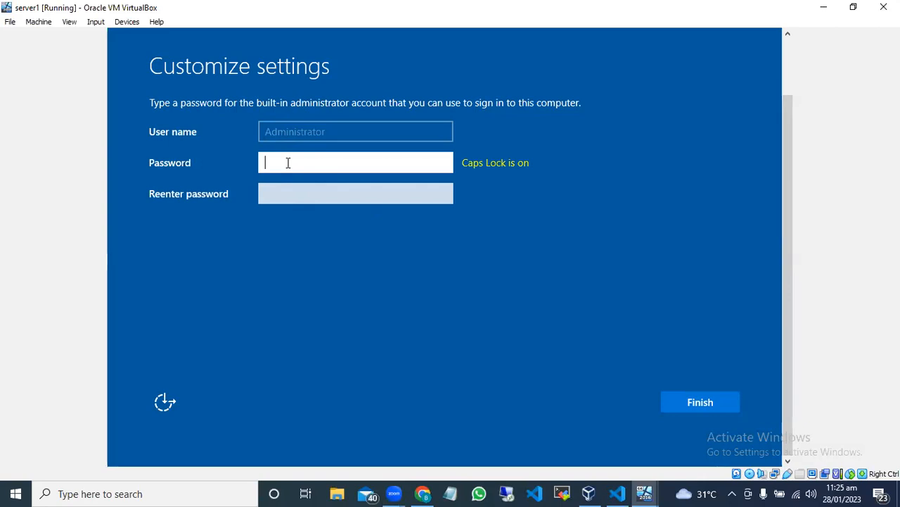
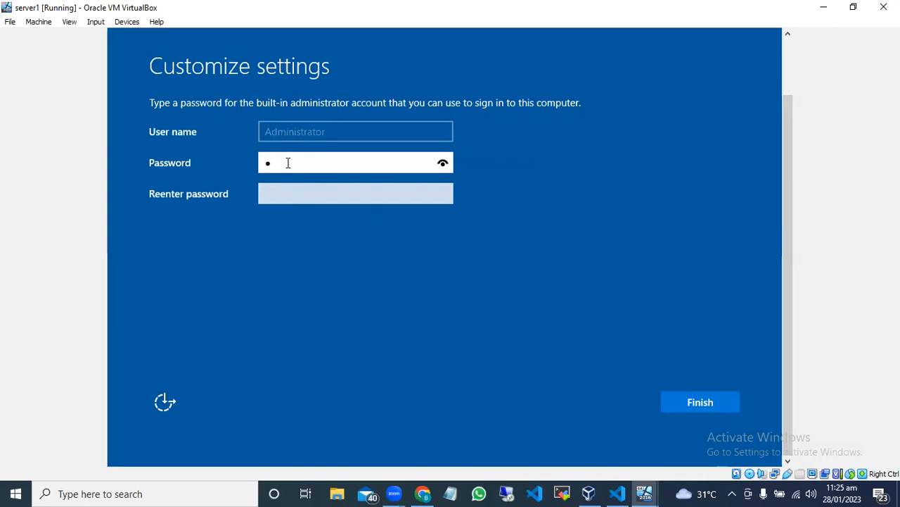
{"action": "left_click", "coordinate": [298, 198]}
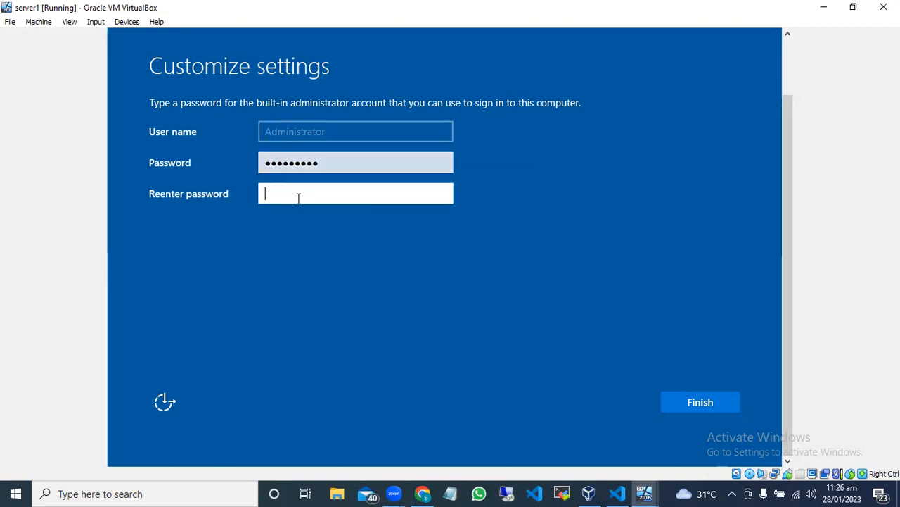
{"action": "key", "text": "Caps_Lock"}
{"action": "key", "text": "Caps_Lock"}
{"action": "left_click", "coordinate": [728, 403]}
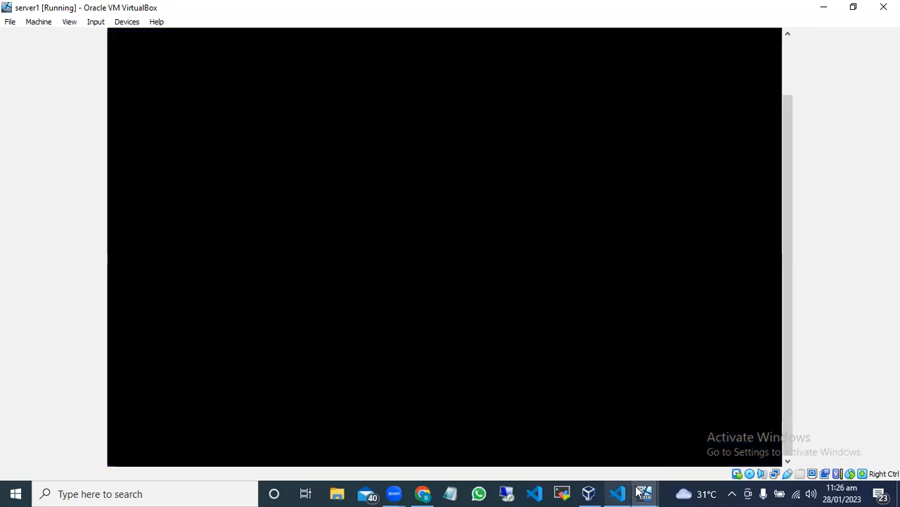
- Glance at the client VM, then return to server1, now at its Ctrl+Alt+Delete lock screen
{"action": "mouse_move", "coordinate": [646, 492]}
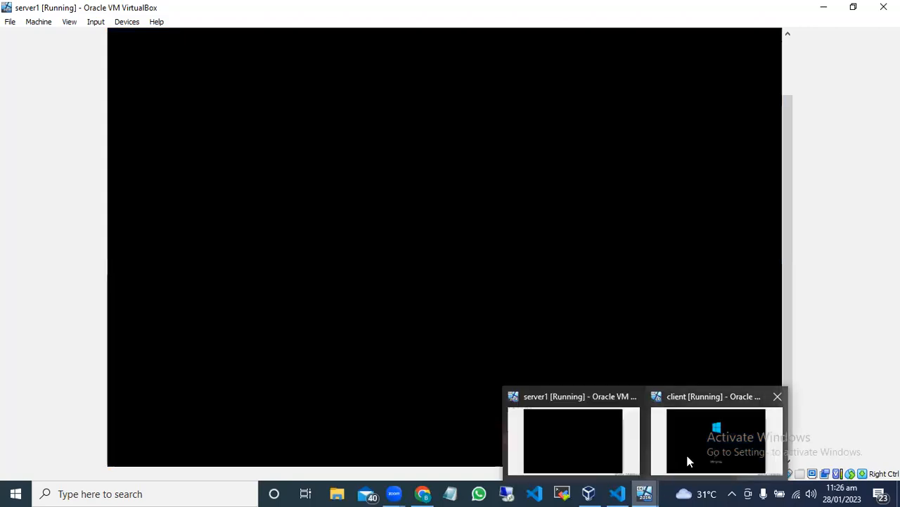
{"action": "left_click", "coordinate": [689, 450]}
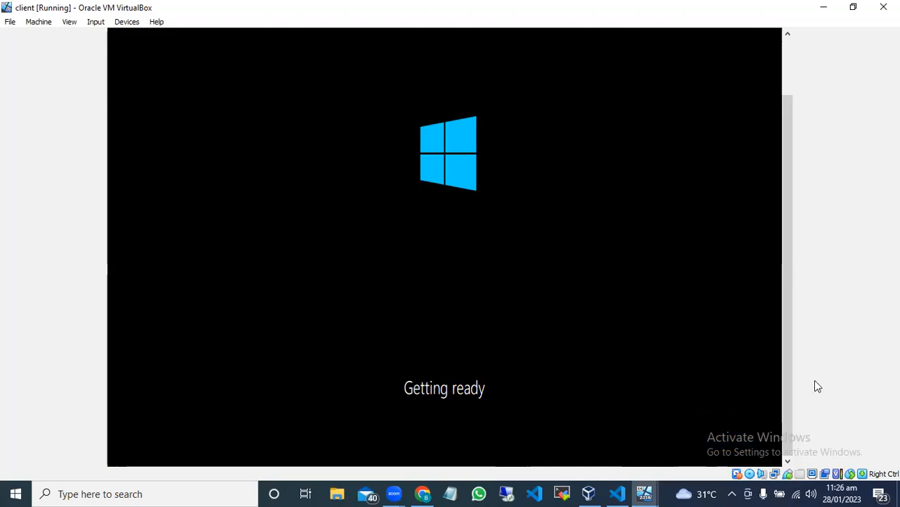
{"action": "mouse_move", "coordinate": [646, 492]}
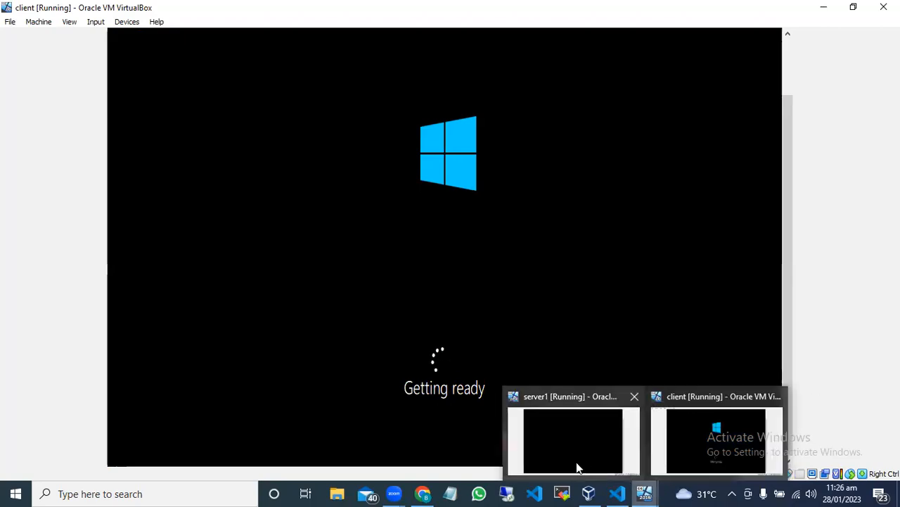
{"action": "left_click", "coordinate": [576, 466]}
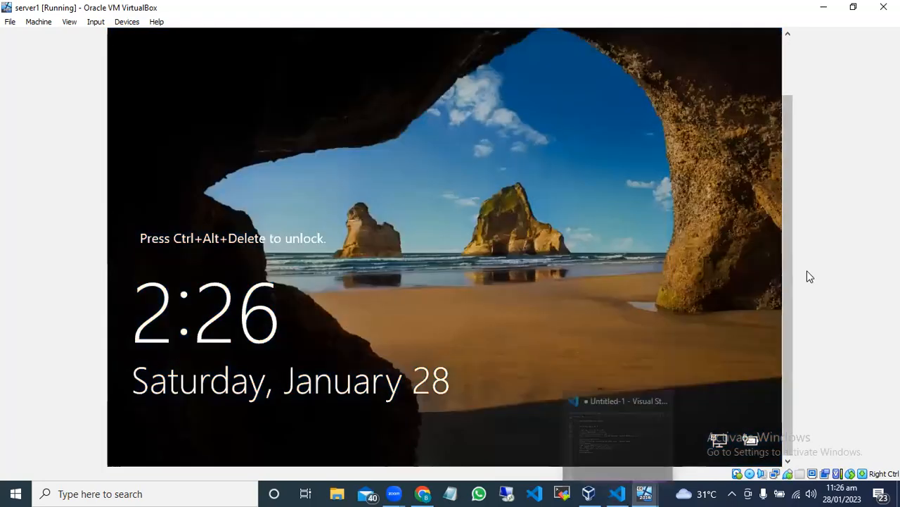
{"action": "left_click_drag", "start_coordinate": [790, 237], "coordinate": [793, 126]}
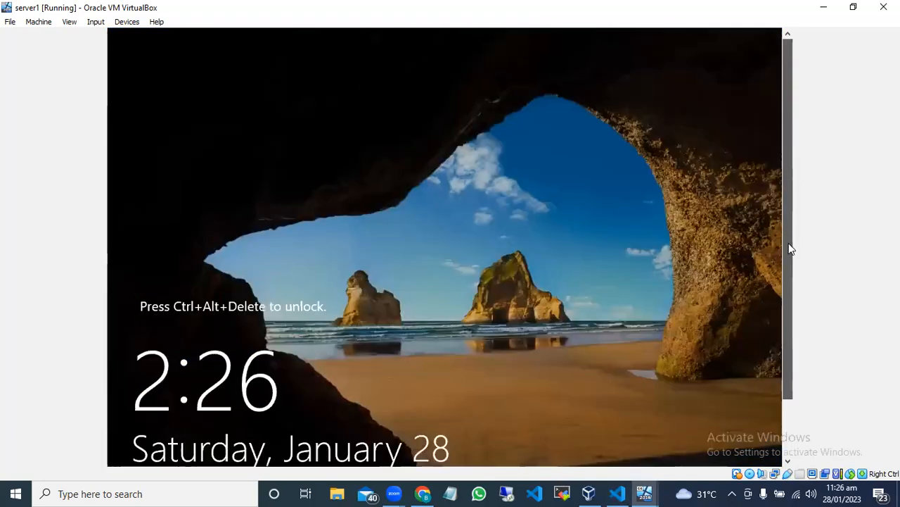
{"action": "left_click_drag", "start_coordinate": [789, 243], "coordinate": [787, 299]}
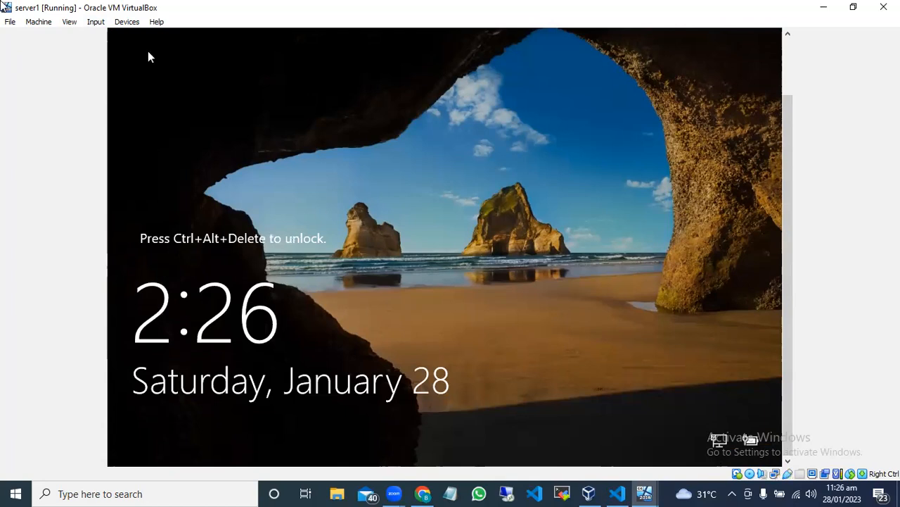
- Send Ctrl-Alt-Del to server1 via Input > Keyboard to reach the Administrator sign-in screen
{"action": "left_click", "coordinate": [98, 23]}
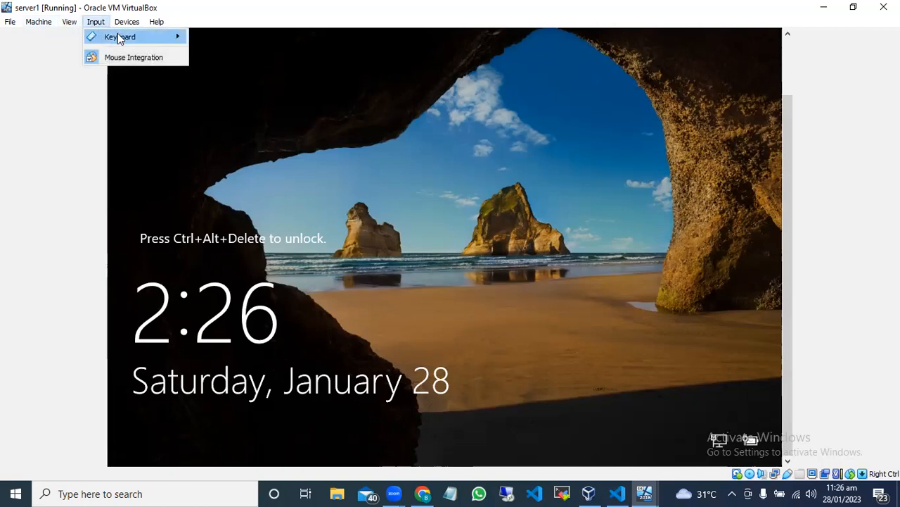
{"action": "mouse_move", "coordinate": [118, 35]}
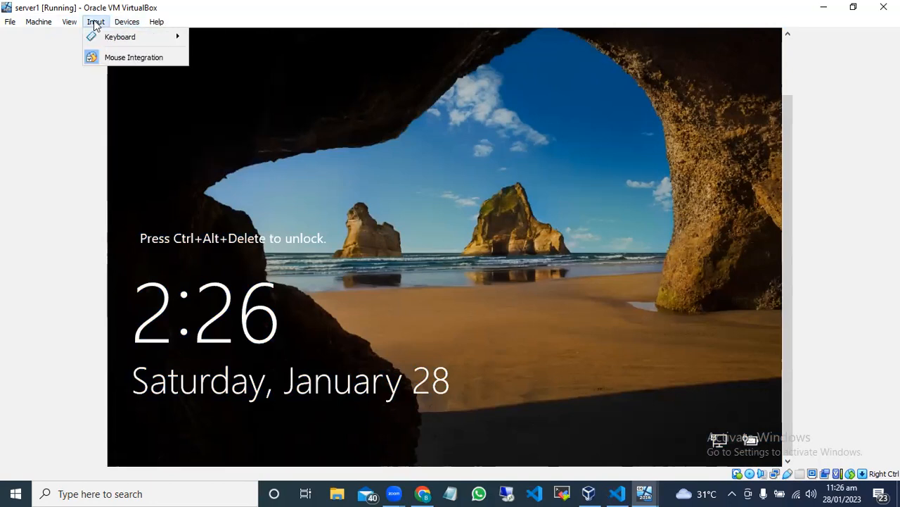
{"action": "mouse_move", "coordinate": [178, 42]}
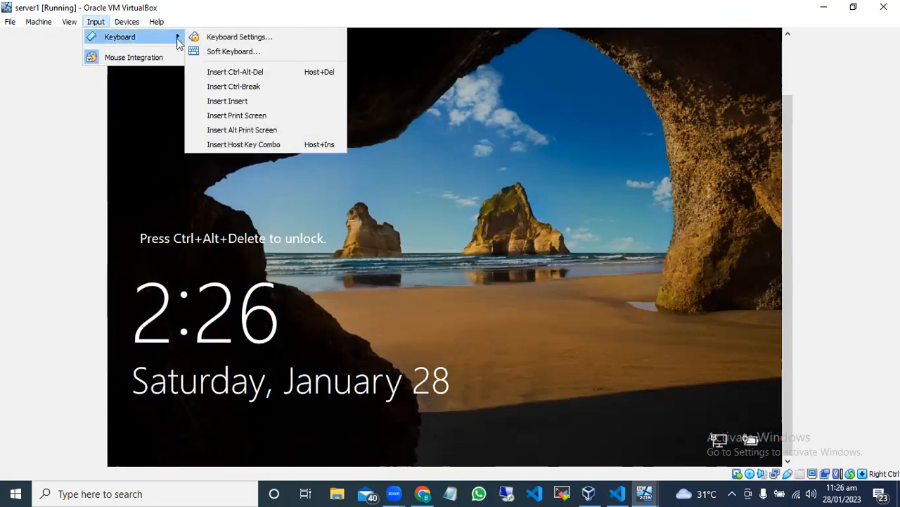
{"action": "left_click", "coordinate": [256, 76]}
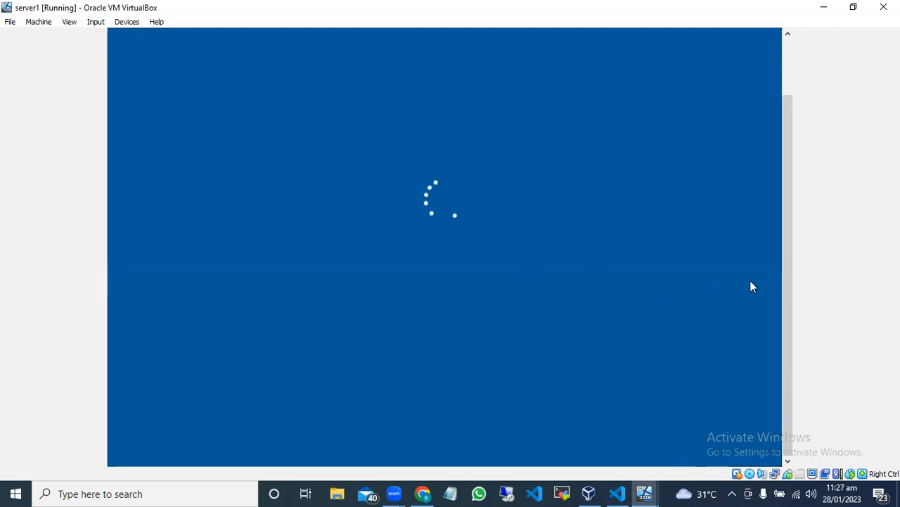
{"action": "left_click_drag", "start_coordinate": [784, 255], "coordinate": [782, 325]}
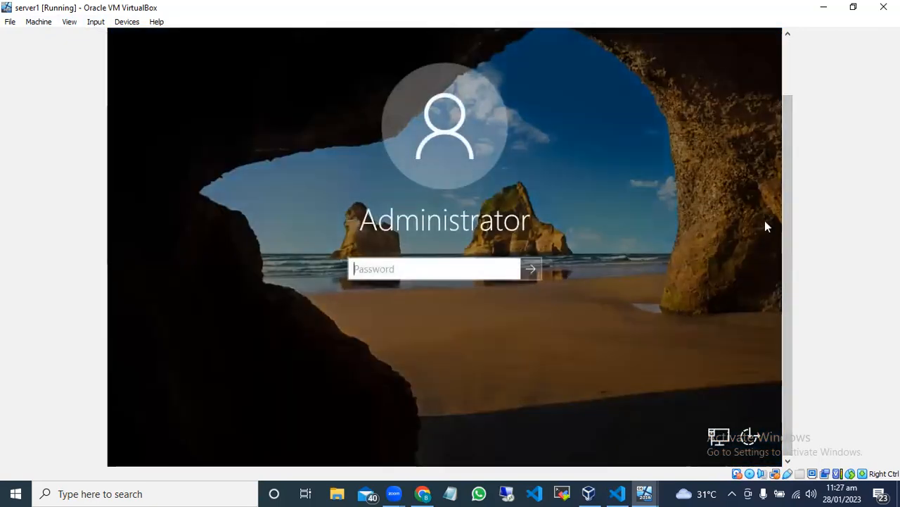
- Sign in to server1 with the Administrator password
{"action": "key", "text": "Caps_Lock"}
{"action": "type", "text": "•"}
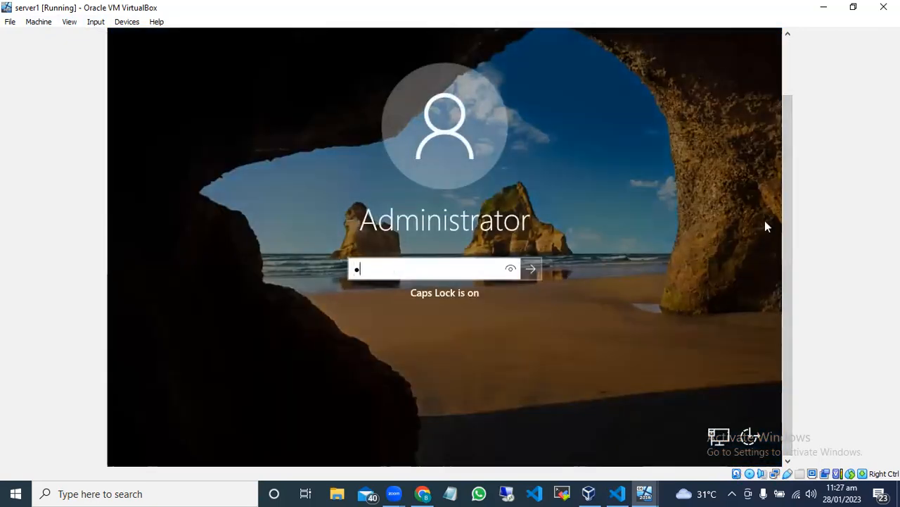
{"action": "key", "text": "Caps_Lock"}
{"action": "type", "text": "•••••••••"}
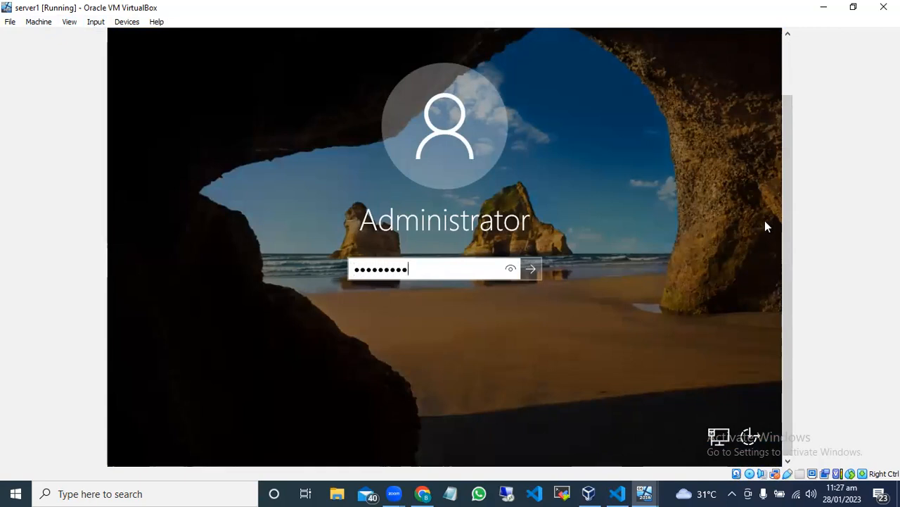
{"action": "key", "text": "Return"}
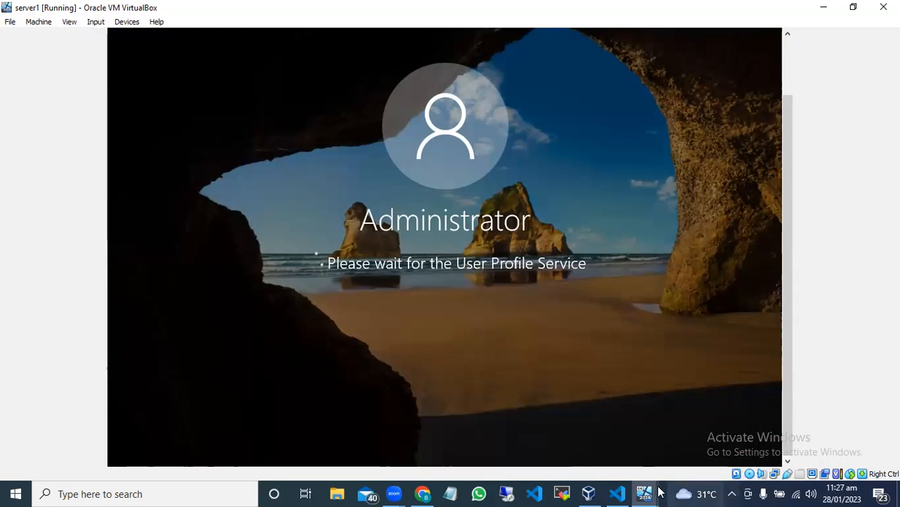
- Check the client VM while server1 loads its profile, then return to server1
{"action": "mouse_move", "coordinate": [650, 491]}
{"action": "left_click", "coordinate": [699, 449]}
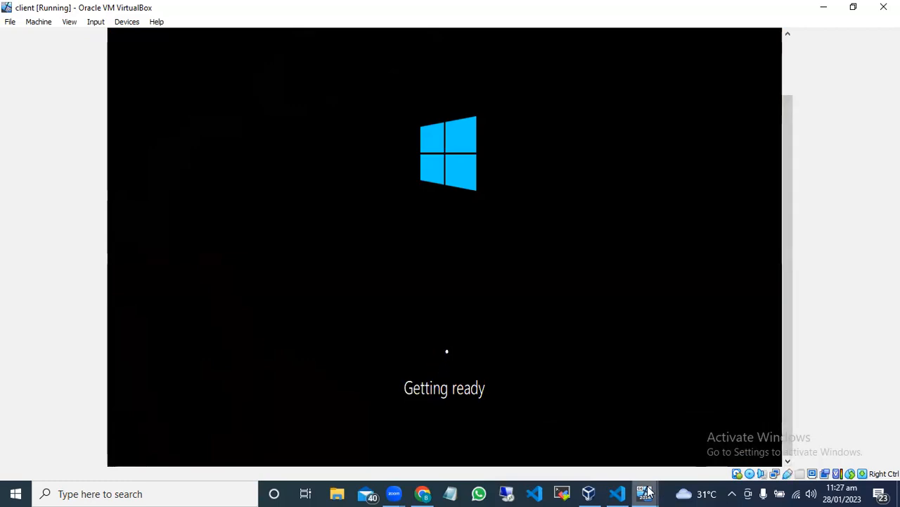
{"action": "mouse_move", "coordinate": [647, 493]}
{"action": "left_click", "coordinate": [573, 436]}
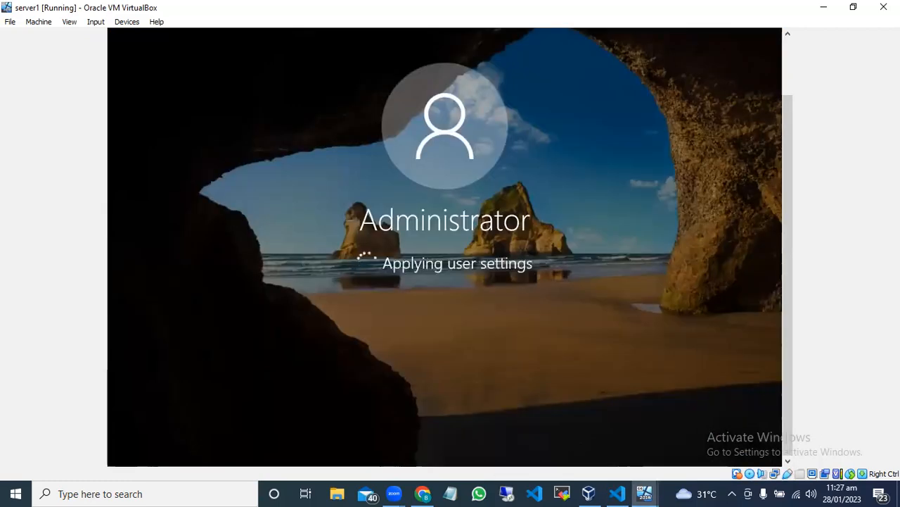
{"action": "left_click_drag", "start_coordinate": [783, 120], "coordinate": [791, 85]}
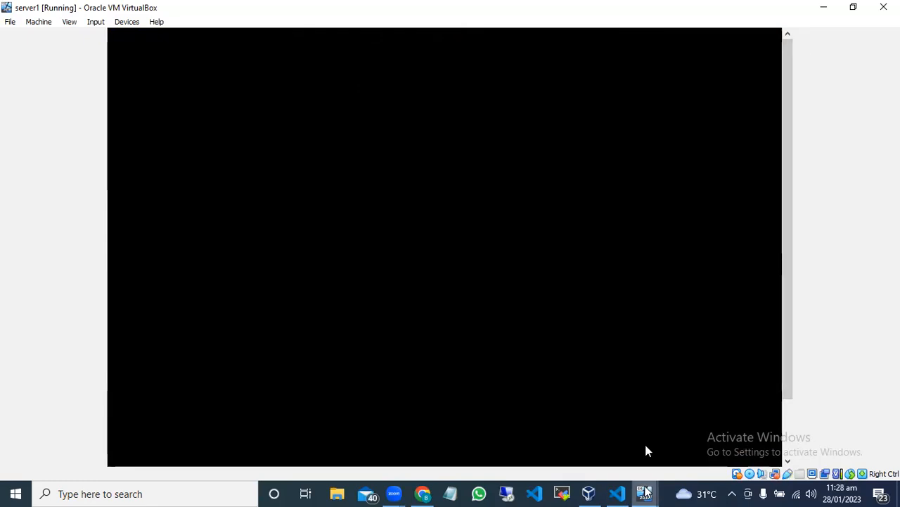
- Check the client and server1 VMs, then bring the Untitled-1 setup notes in VS Code forward
{"action": "mouse_move", "coordinate": [644, 493]}
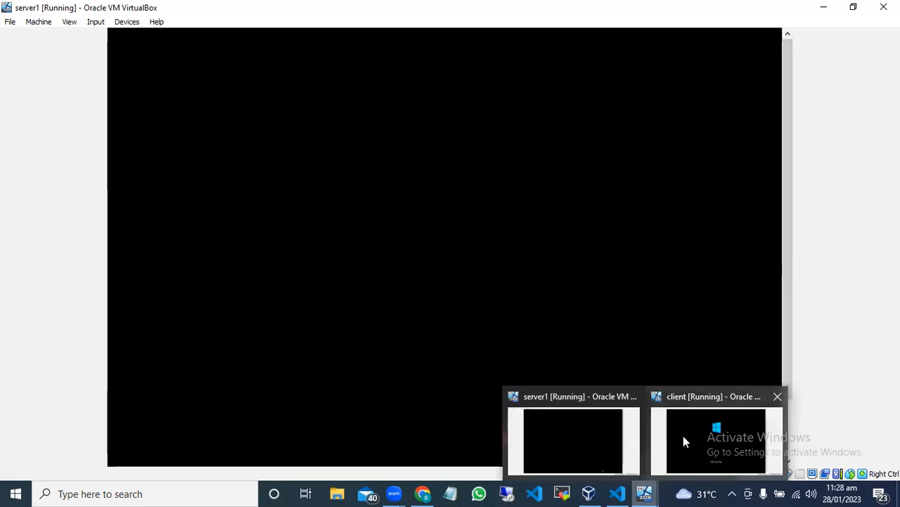
{"action": "left_click", "coordinate": [683, 437]}
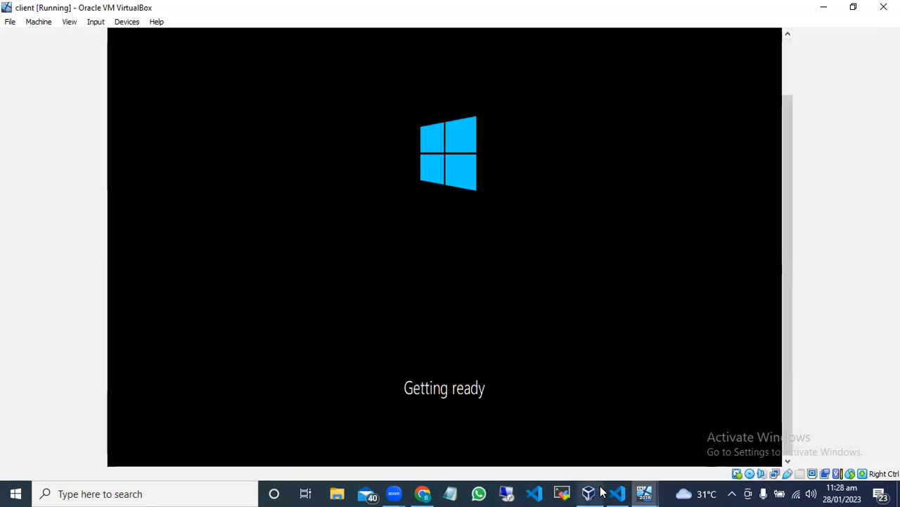
{"action": "mouse_move", "coordinate": [644, 493]}
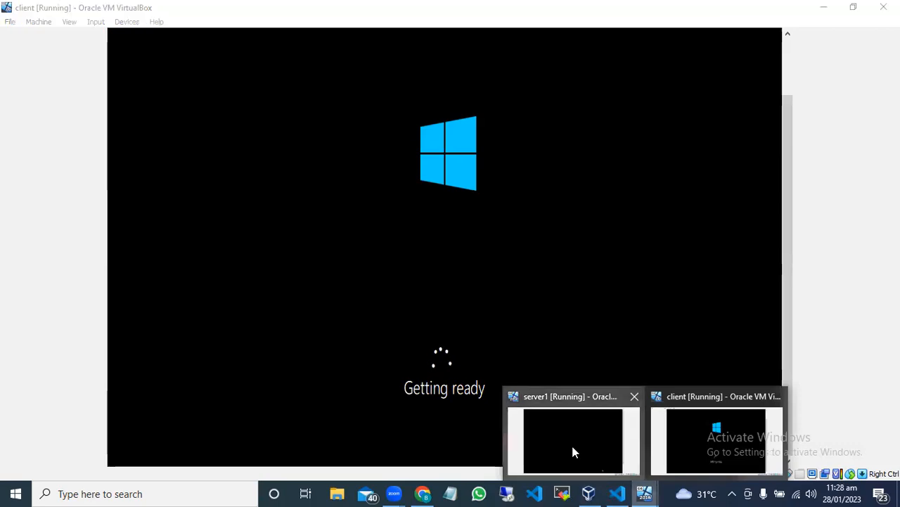
{"action": "left_click", "coordinate": [571, 450]}
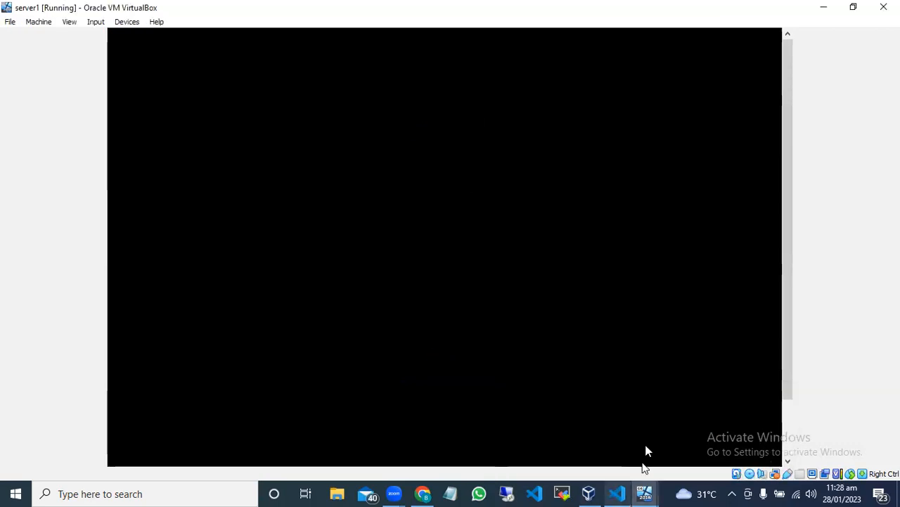
{"action": "mouse_move", "coordinate": [619, 493]}
{"action": "left_click", "coordinate": [636, 458]}
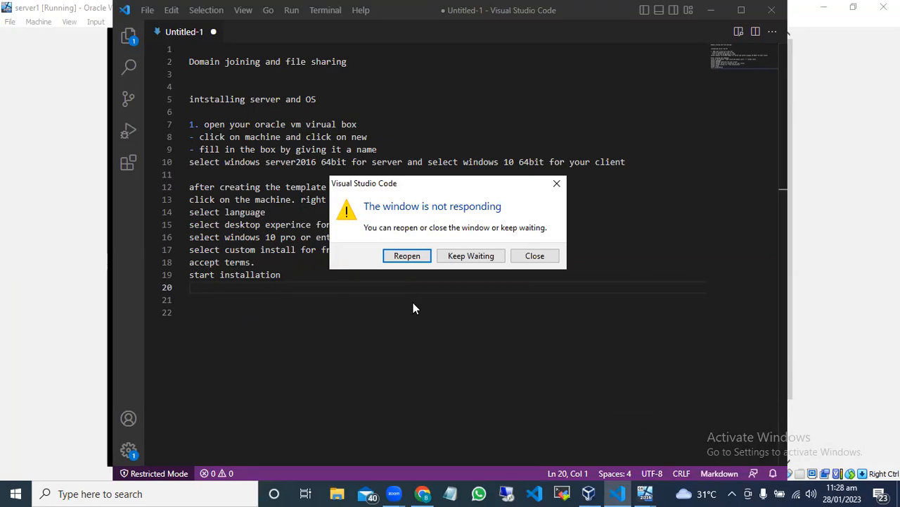
- Choose Keep Waiting on VS Code's not-responding warning and go back to the server1 VM
{"action": "left_click", "coordinate": [458, 258]}
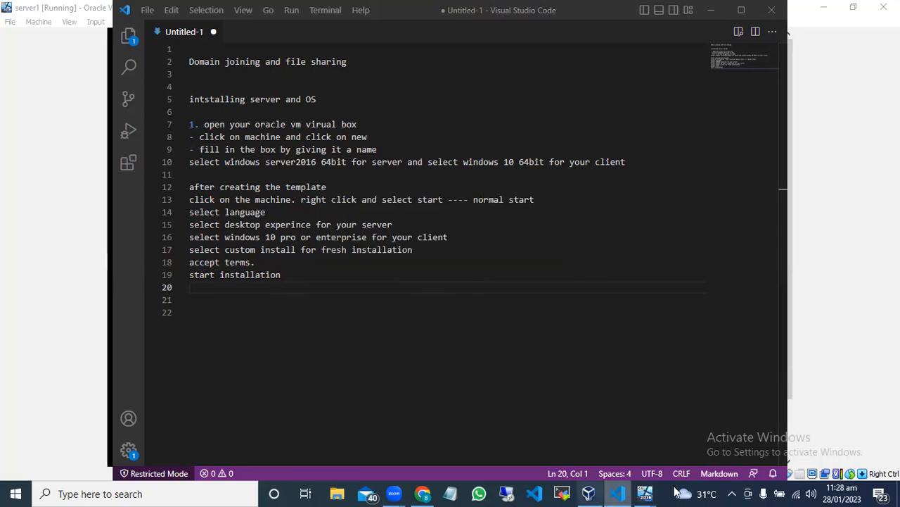
{"action": "mouse_move", "coordinate": [640, 491]}
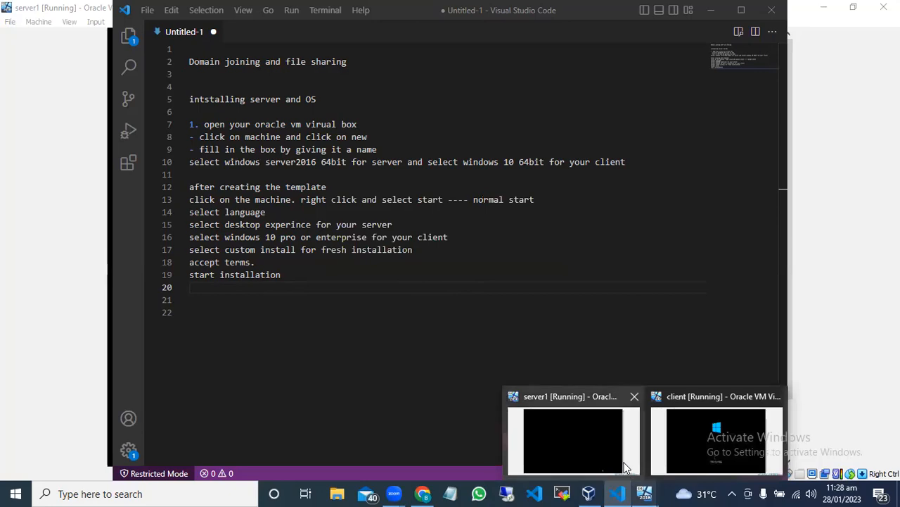
{"action": "left_click", "coordinate": [641, 451]}
{"action": "left_click_drag", "start_coordinate": [785, 298], "coordinate": [798, 427]}
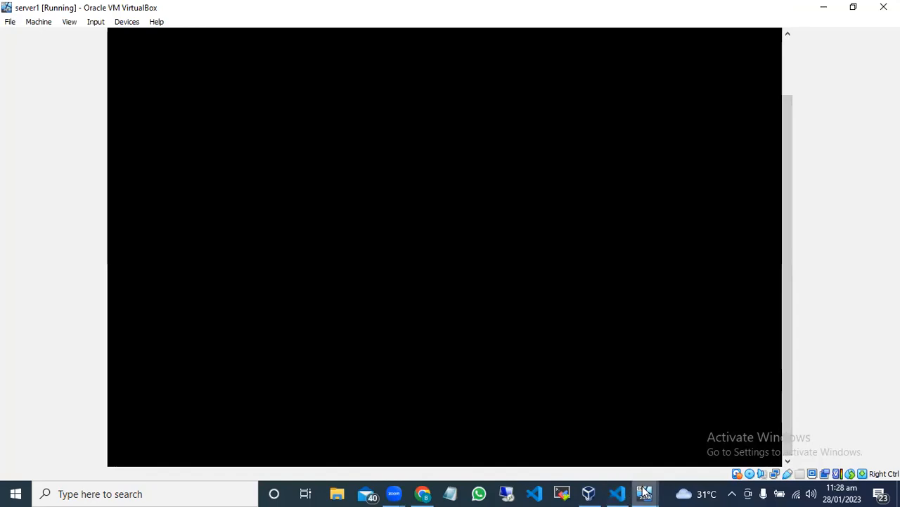
- Look at the client's Getting ready screen, then return to server1 and scroll to its loaded desktop
{"action": "mouse_move", "coordinate": [644, 493]}
{"action": "left_click", "coordinate": [716, 436]}
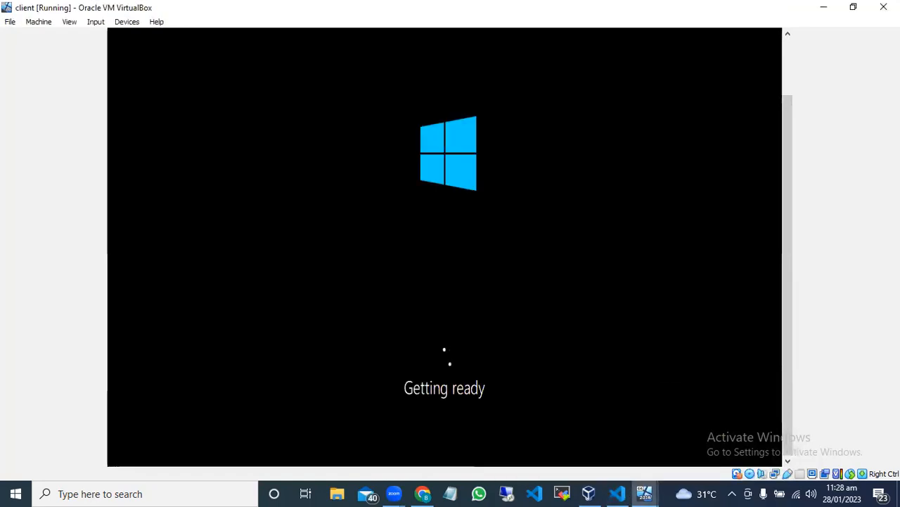
{"action": "mouse_move", "coordinate": [645, 492]}
{"action": "left_click", "coordinate": [571, 458]}
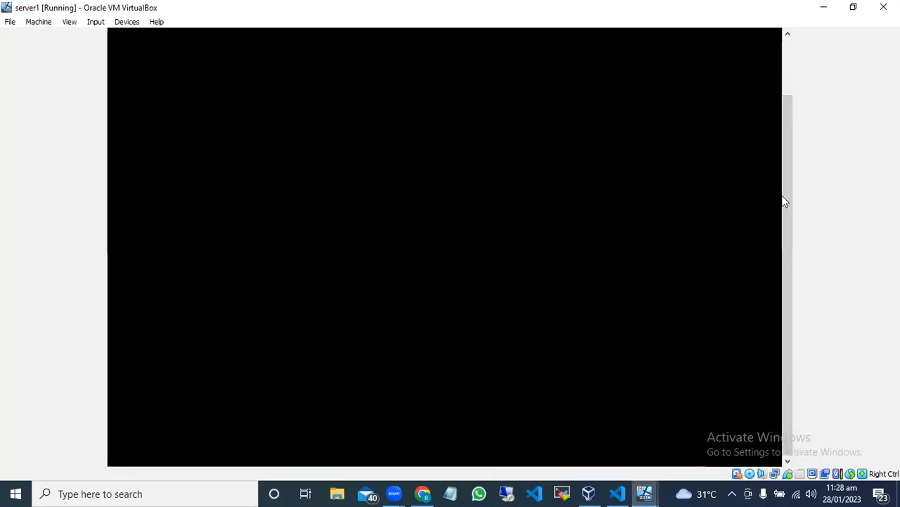
{"action": "mouse_move", "coordinate": [790, 97]}
{"action": "left_mouse_down"}
{"action": "mouse_move", "coordinate": [775, 274]}
{"action": "mouse_move", "coordinate": [800, 98]}
{"action": "mouse_move", "coordinate": [797, 167]}
{"action": "mouse_move", "coordinate": [781, 89]}
{"action": "mouse_move", "coordinate": [802, 254]}
{"action": "mouse_move", "coordinate": [782, 112]}
{"action": "left_mouse_up"}
{"action": "left_click_drag", "start_coordinate": [789, 191], "coordinate": [816, 251]}
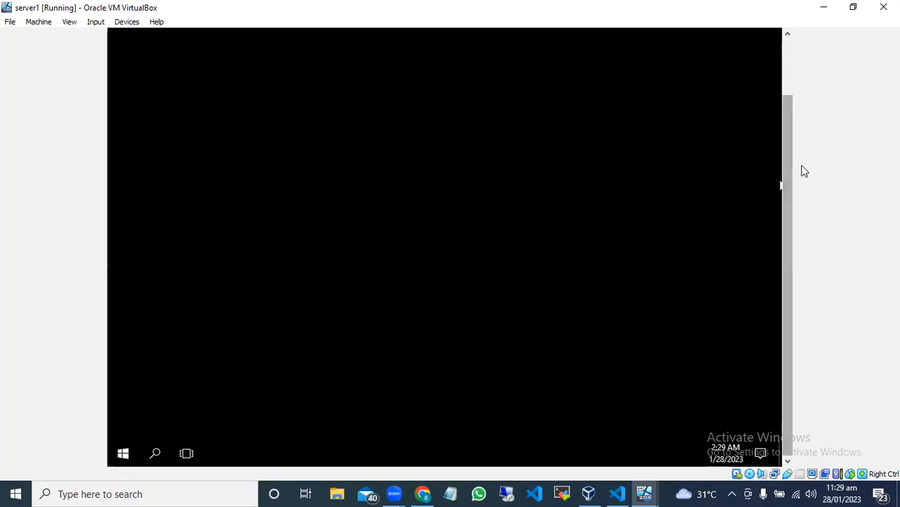
{"action": "left_click_drag", "start_coordinate": [788, 158], "coordinate": [816, 417]}
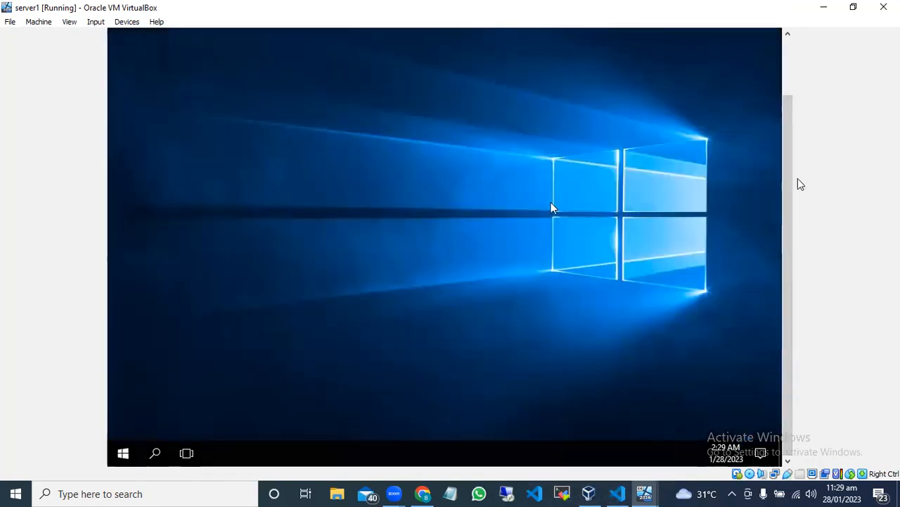
{"action": "left_click_drag", "start_coordinate": [787, 166], "coordinate": [791, 219]}
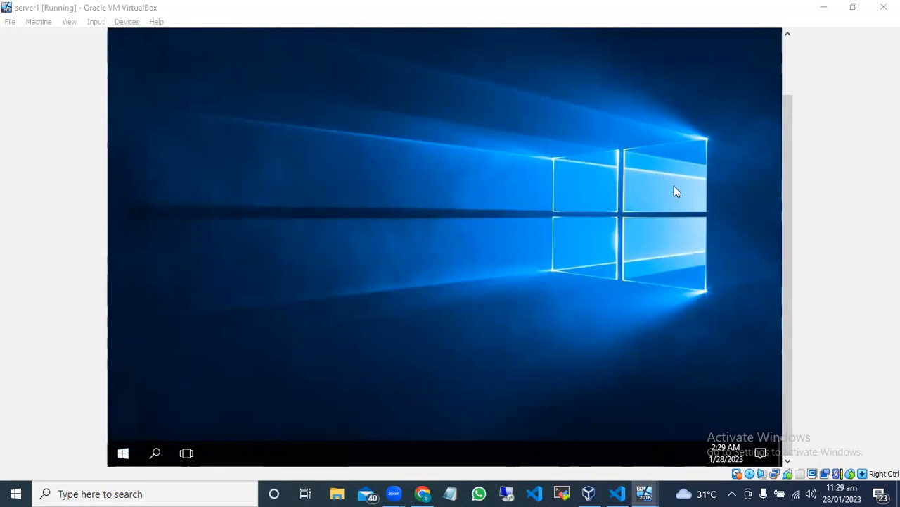
{"action": "left_click_drag", "start_coordinate": [785, 257], "coordinate": [800, 371]}
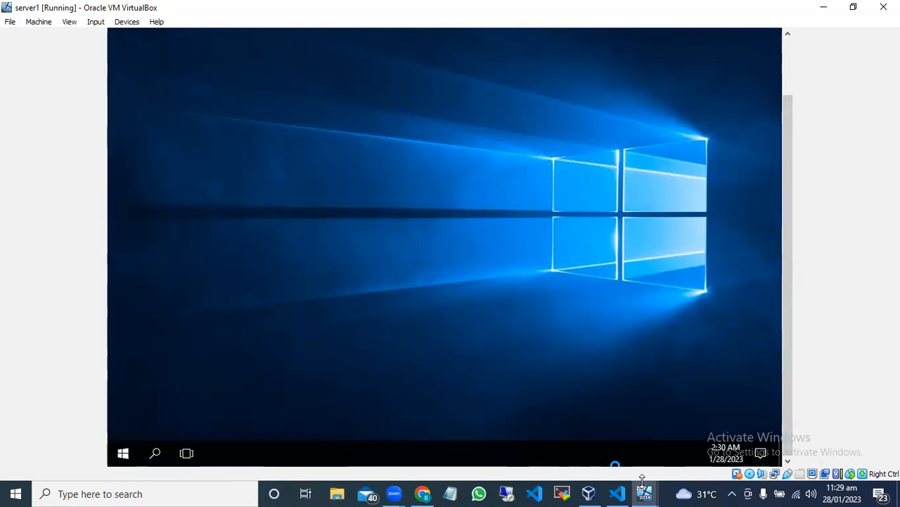
- View the client VM still at Getting ready, then bring up the Zoom Screen Sharing Meeting window
{"action": "mouse_move", "coordinate": [645, 492]}
{"action": "left_click", "coordinate": [701, 437]}
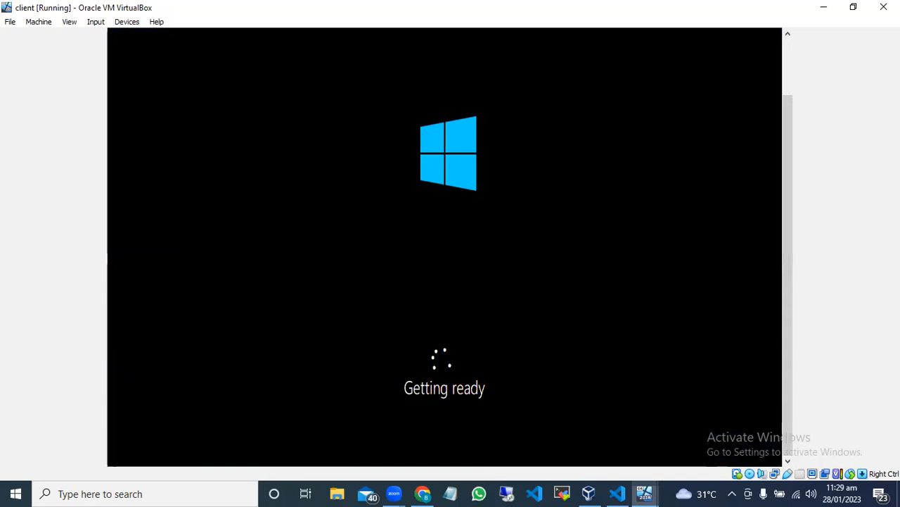
{"action": "left_click_drag", "start_coordinate": [790, 168], "coordinate": [814, 344]}
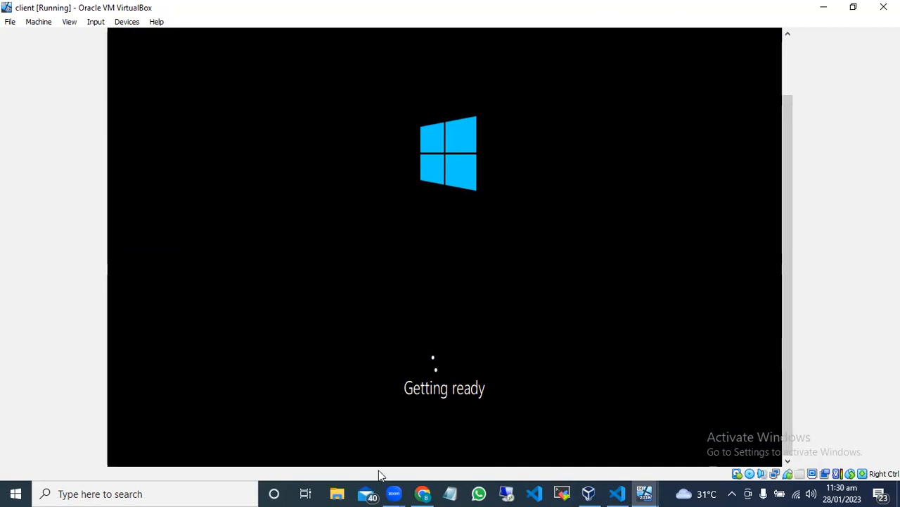
{"action": "mouse_move", "coordinate": [396, 494]}
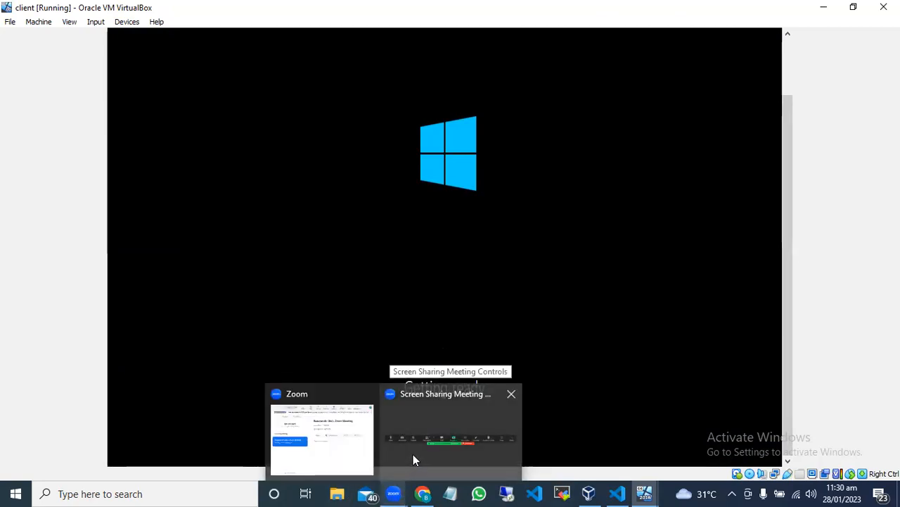
{"action": "left_click", "coordinate": [413, 455]}
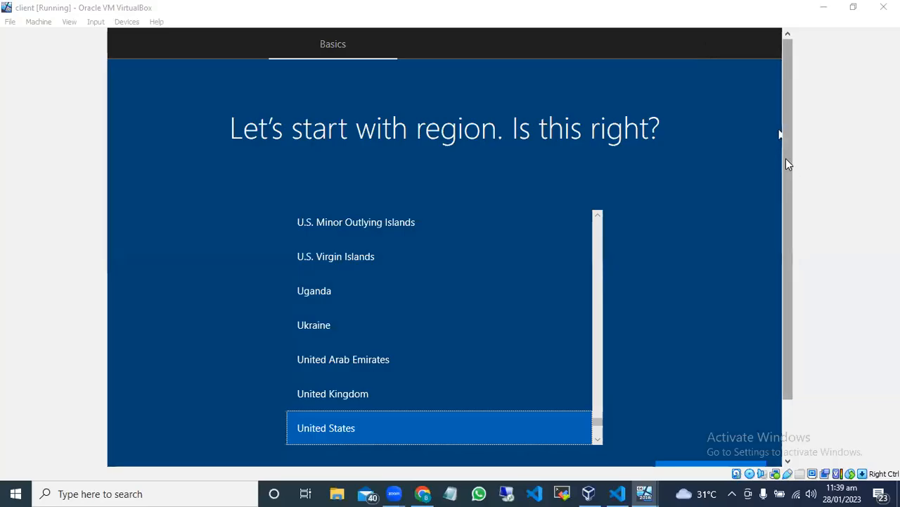
- Accept United States as the client's region, then switch back to the Zoom meeting
{"action": "left_click_drag", "start_coordinate": [788, 161], "coordinate": [791, 295]}
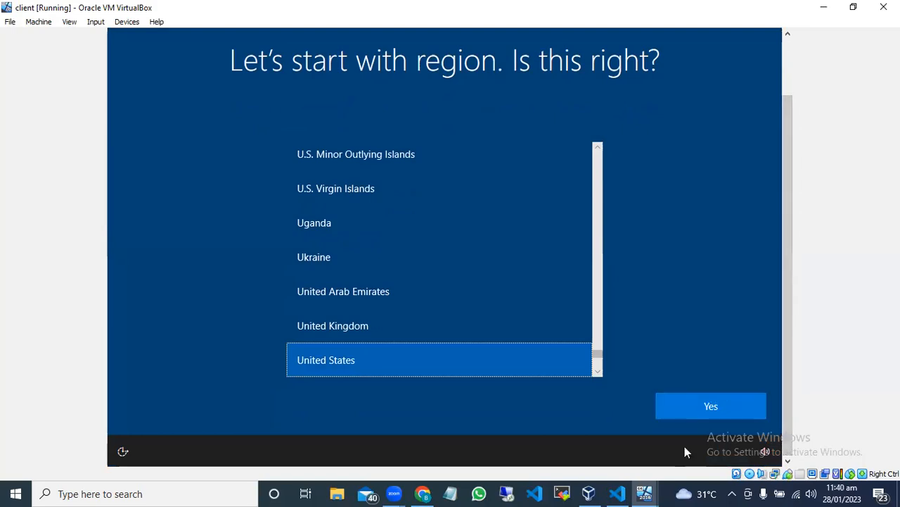
{"action": "left_click", "coordinate": [690, 413]}
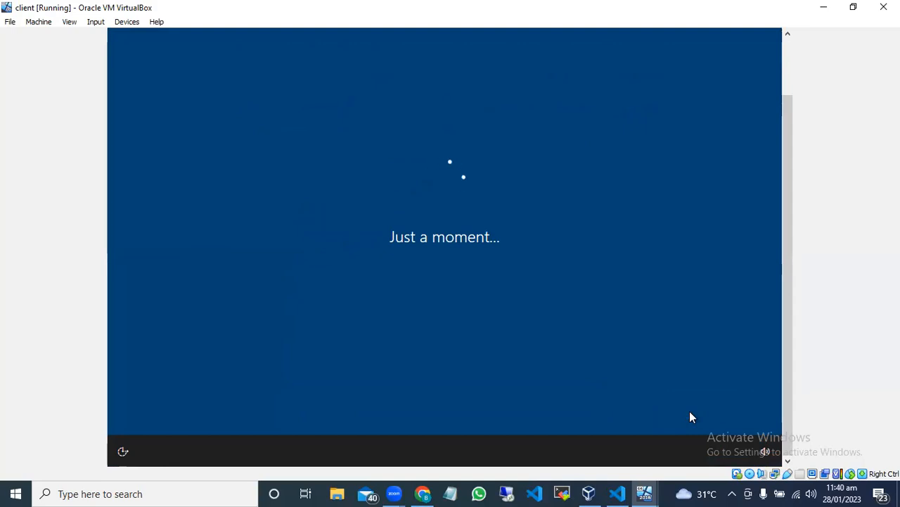
{"action": "left_click", "coordinate": [394, 493]}
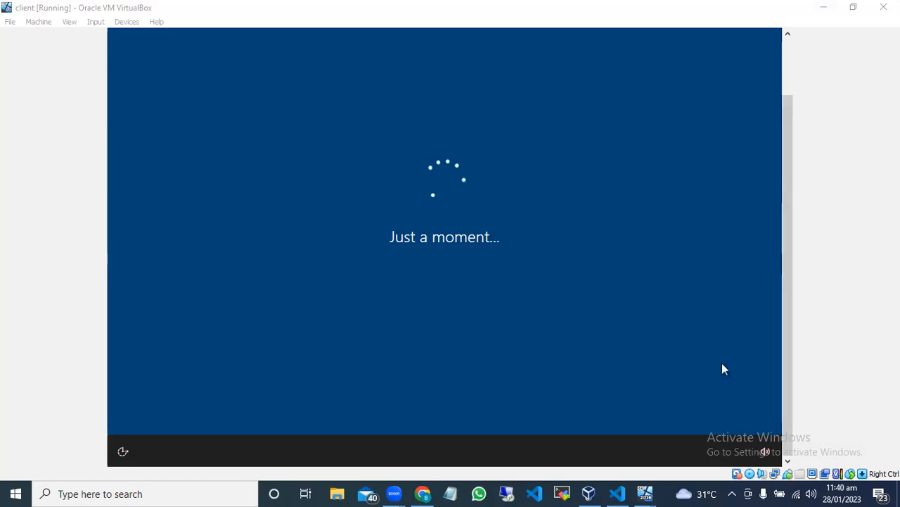
- Go to the server1 VM and close its Server Manager window
{"action": "mouse_move", "coordinate": [645, 492]}
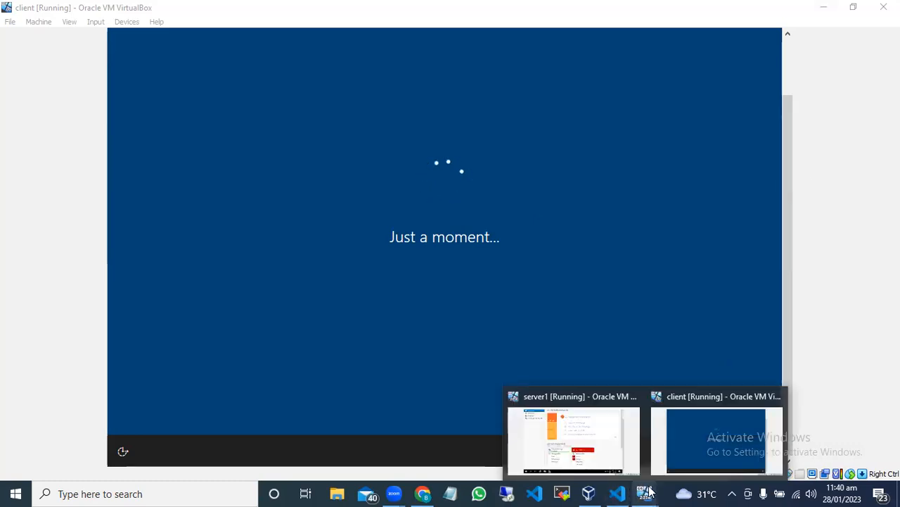
{"action": "left_click", "coordinate": [618, 456]}
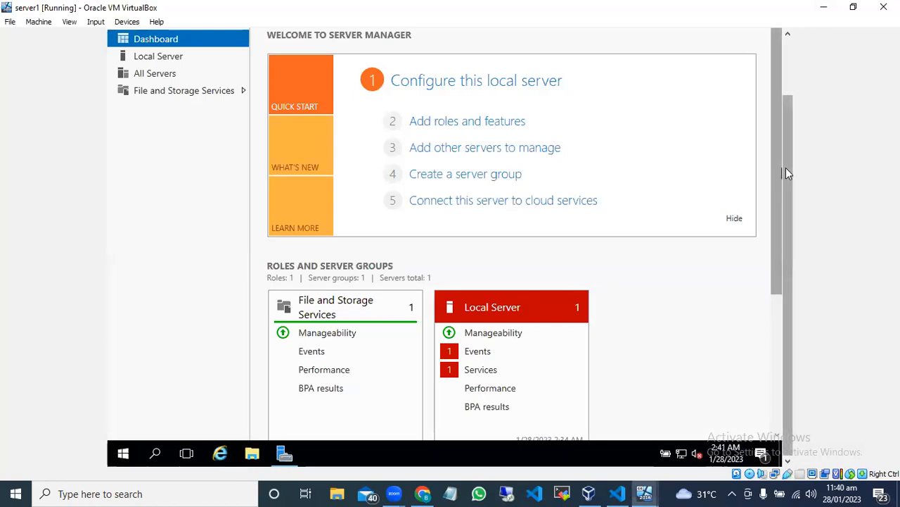
{"action": "left_click_drag", "start_coordinate": [791, 174], "coordinate": [784, 77]}
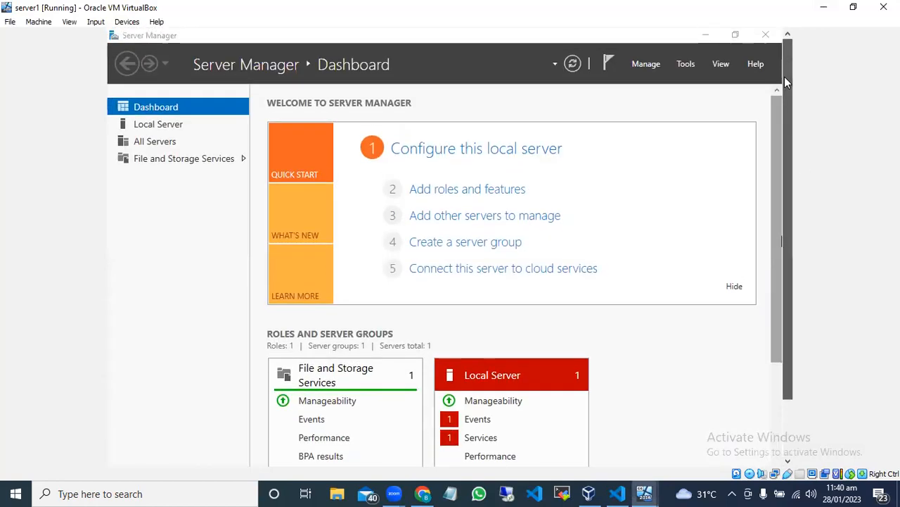
{"action": "left_click", "coordinate": [791, 6]}
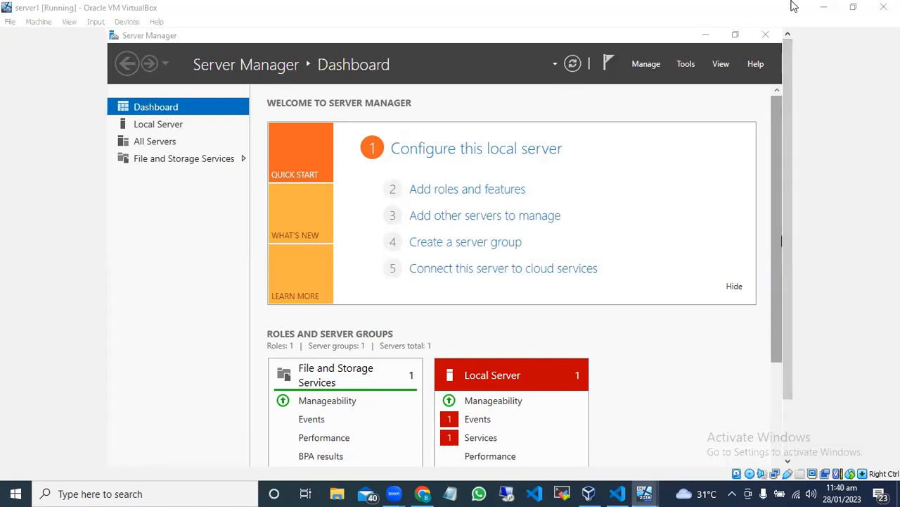
{"action": "left_click", "coordinate": [787, 104]}
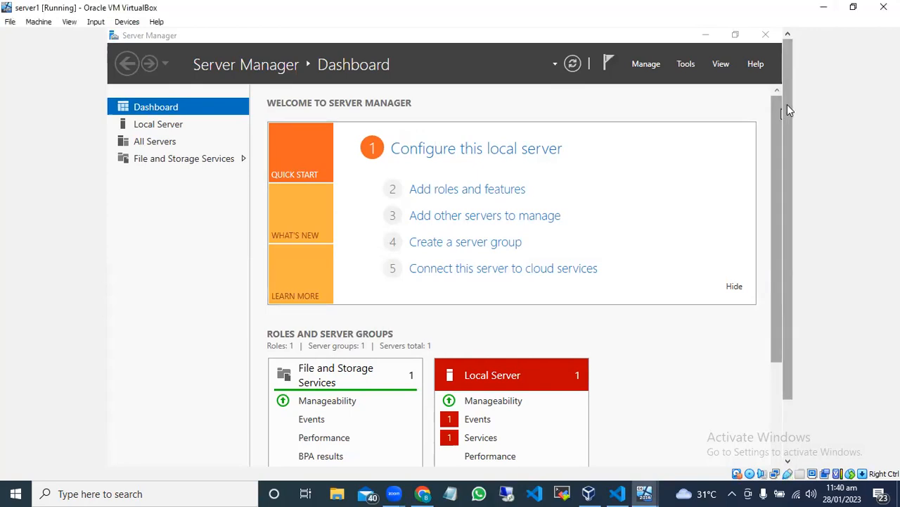
{"action": "left_click", "coordinate": [767, 35]}
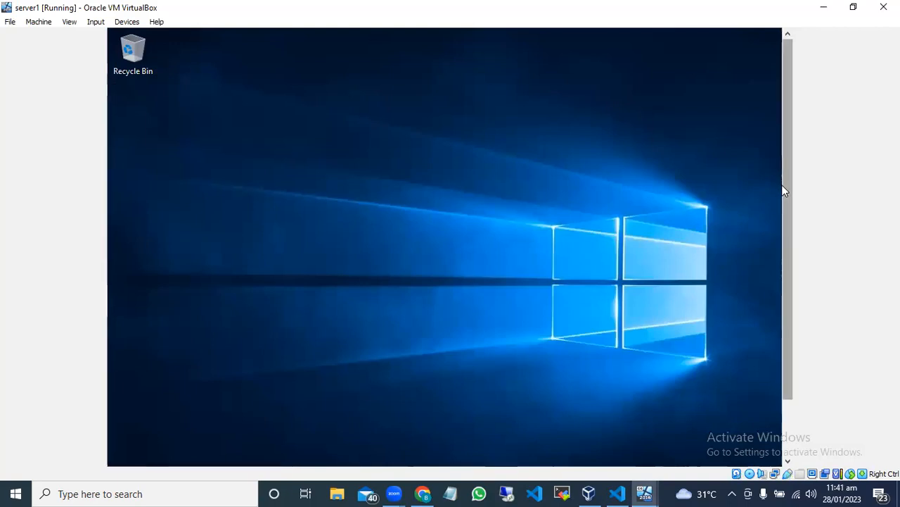
- Reopen Server Manager from the Start menu tile, let the dashboard load, and close it again
{"action": "left_click_drag", "start_coordinate": [787, 188], "coordinate": [795, 401]}
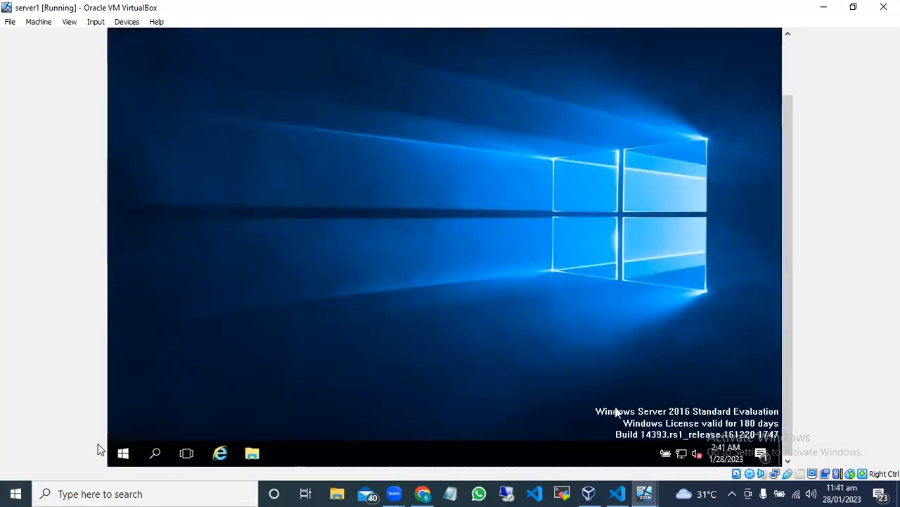
{"action": "left_click", "coordinate": [125, 453]}
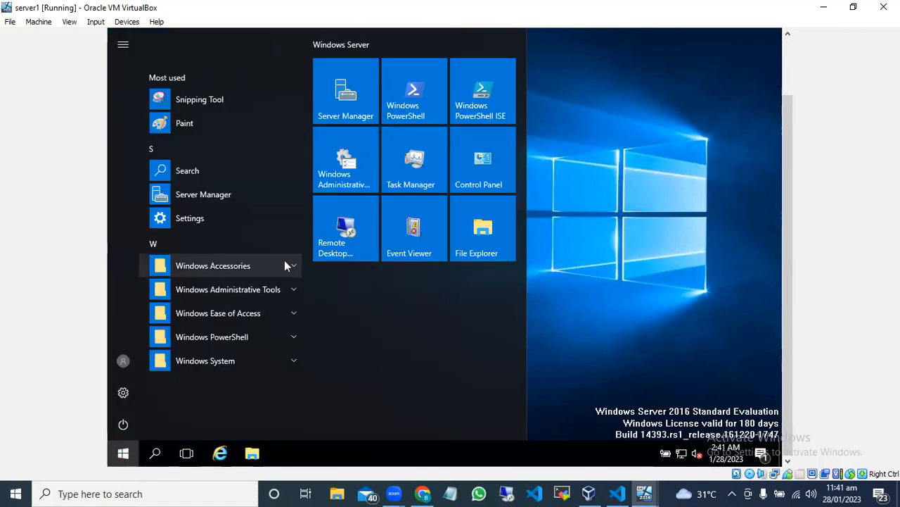
{"action": "left_click", "coordinate": [359, 77]}
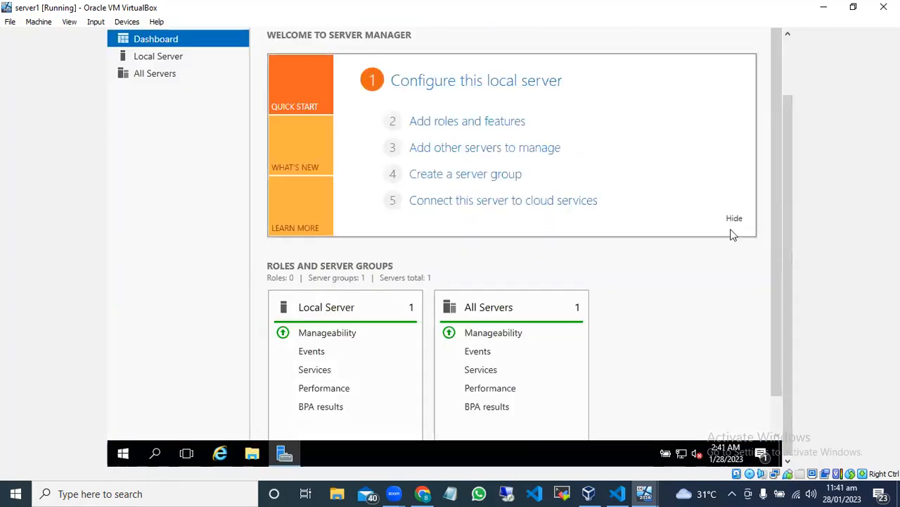
{"action": "left_click_drag", "start_coordinate": [785, 194], "coordinate": [784, 122]}
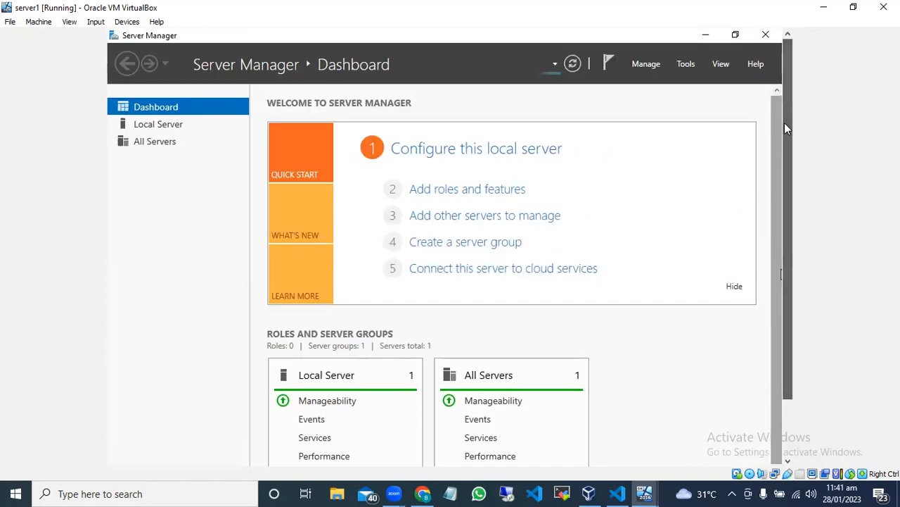
{"action": "left_click", "coordinate": [766, 35]}
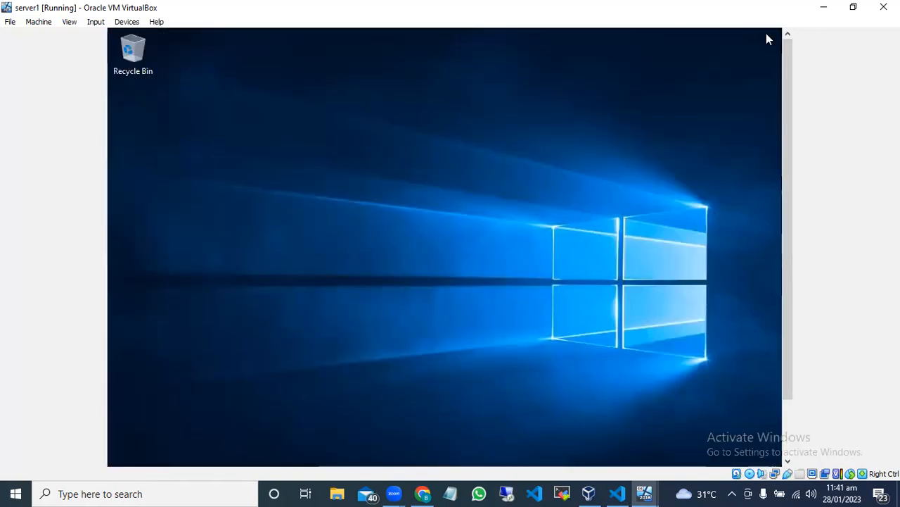
- Bring the client VM forward and skip its OOBEKEYBOARD 'Something went wrong' error
{"action": "mouse_move", "coordinate": [646, 493]}
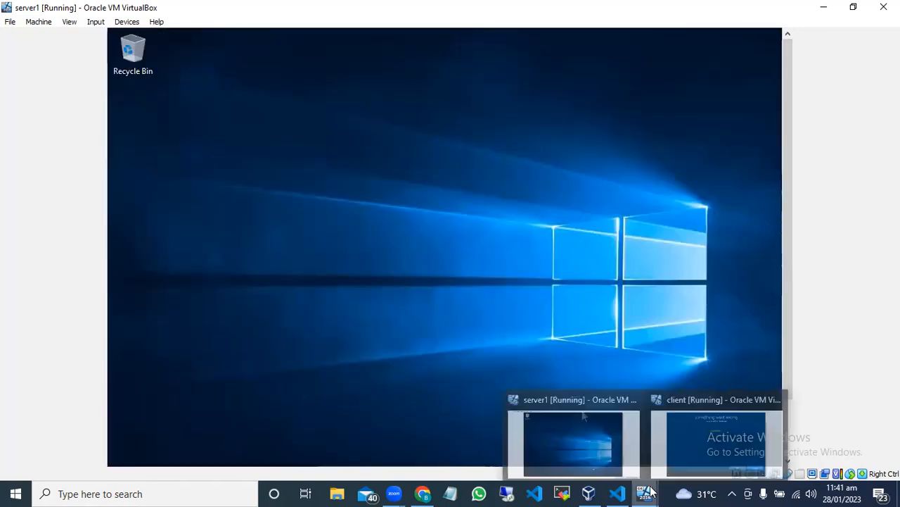
{"action": "left_click", "coordinate": [698, 406]}
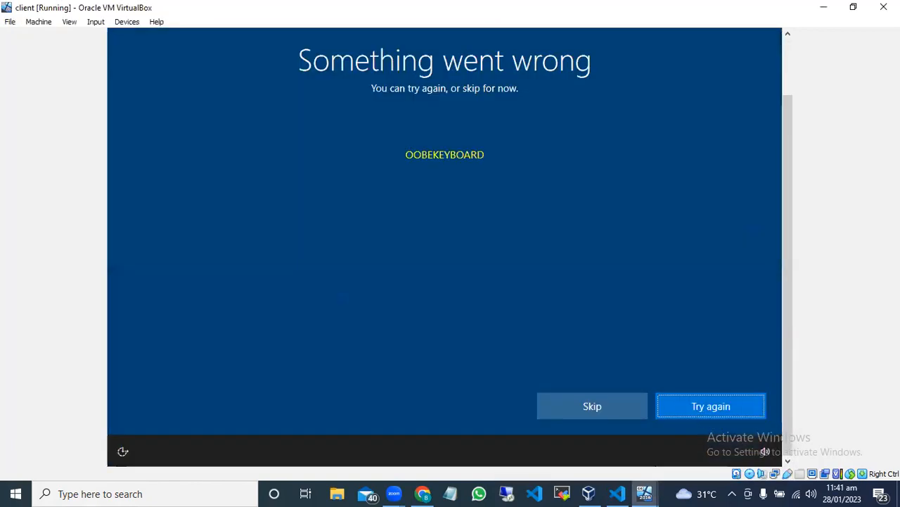
{"action": "left_click", "coordinate": [588, 406]}
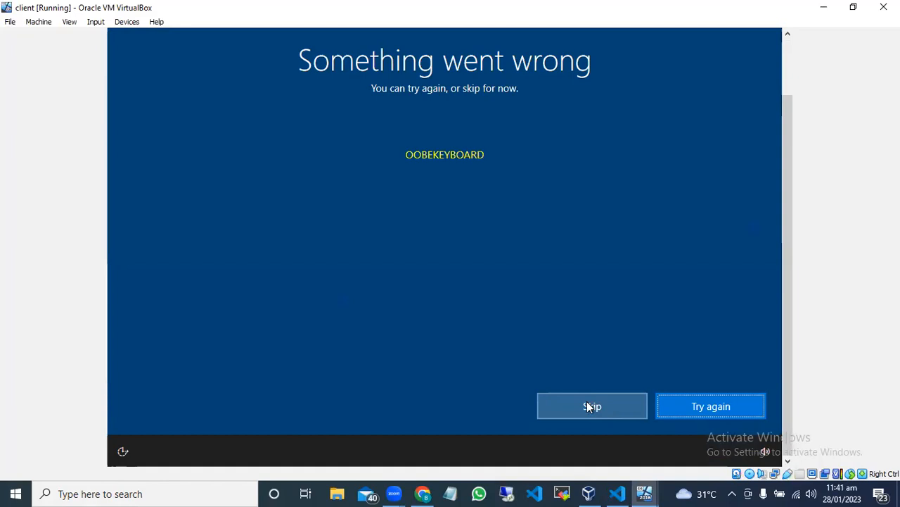
{"action": "left_click", "coordinate": [587, 404]}
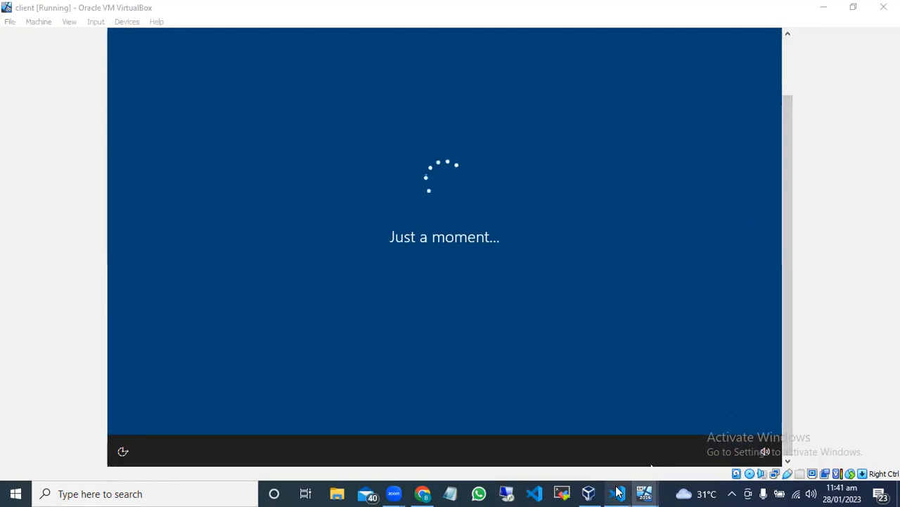
- In the notes, replace the misspelled 'sergver' line with 'server' and open a new line beneath it
{"action": "mouse_move", "coordinate": [617, 492]}
{"action": "left_click", "coordinate": [624, 457]}
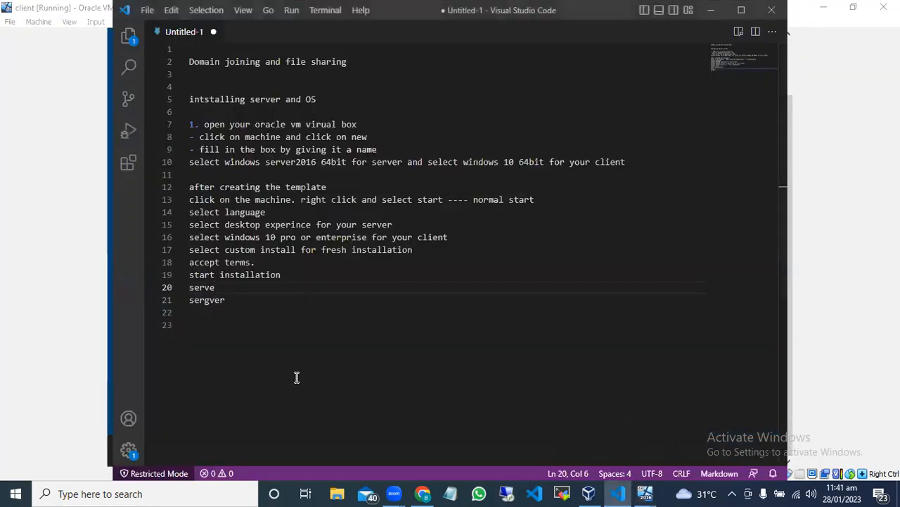
{"action": "left_click", "coordinate": [246, 300]}
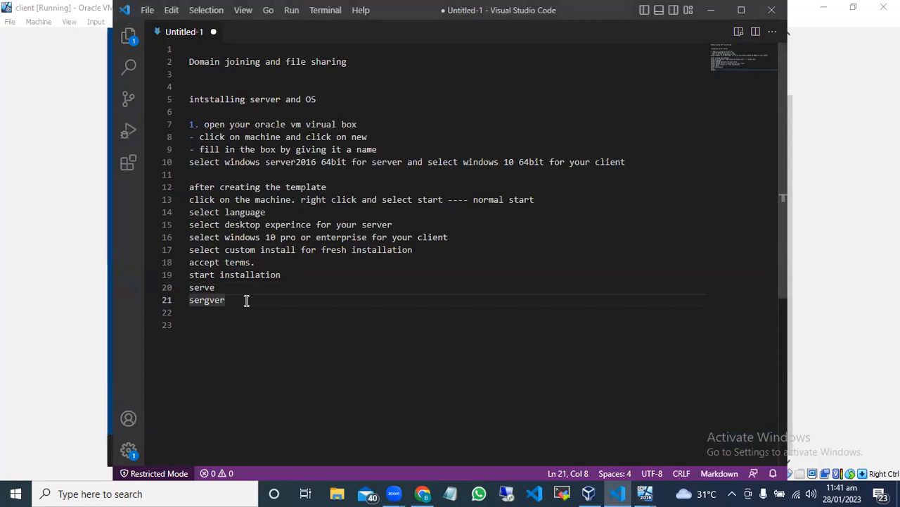
{"action": "key", "text": "BackSpace"}
{"action": "key", "text": "BackSpace"}
{"action": "key", "text": "BackSpace"}
{"action": "key", "text": "BackSpace"}
{"action": "key", "text": "BackSpace"}
{"action": "key", "text": "BackSpace"}
{"action": "key", "text": "BackSpace"}
{"action": "key", "text": "BackSpace"}
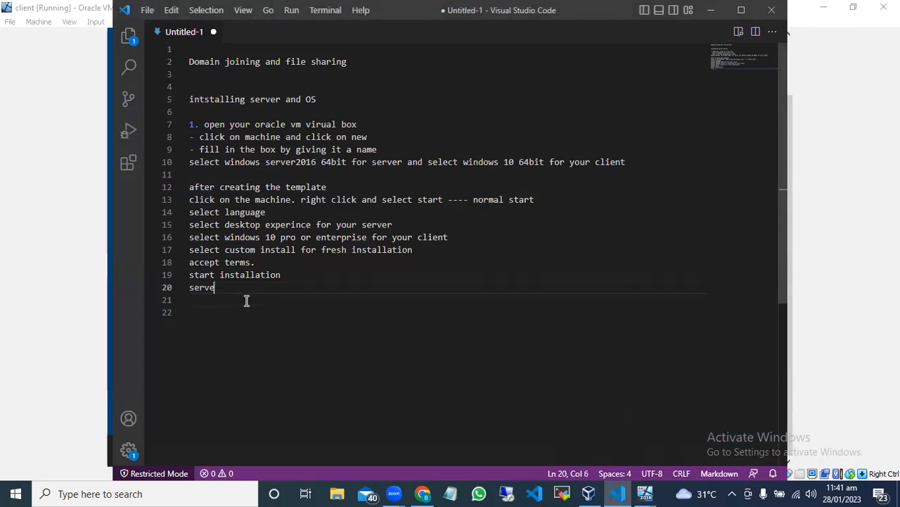
{"action": "type", "text": "r"}
{"action": "key", "text": "Return"}
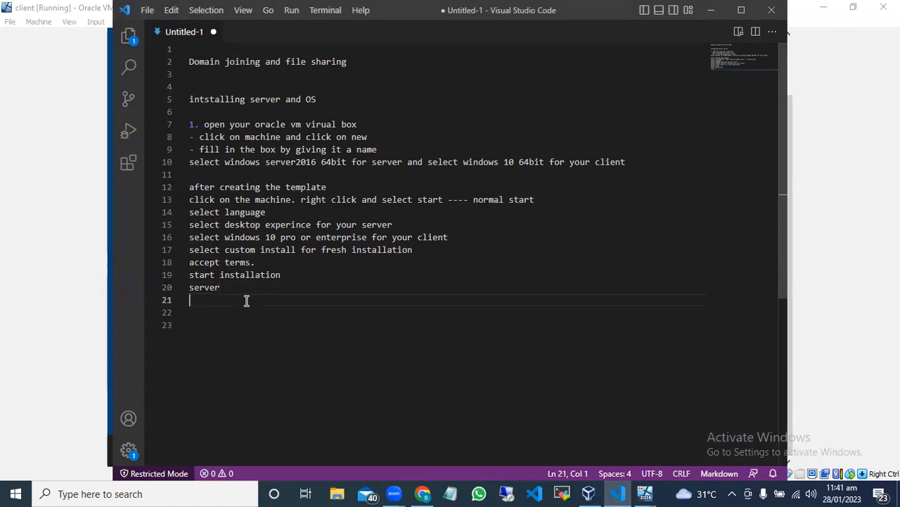
{"action": "key", "text": "Left"}
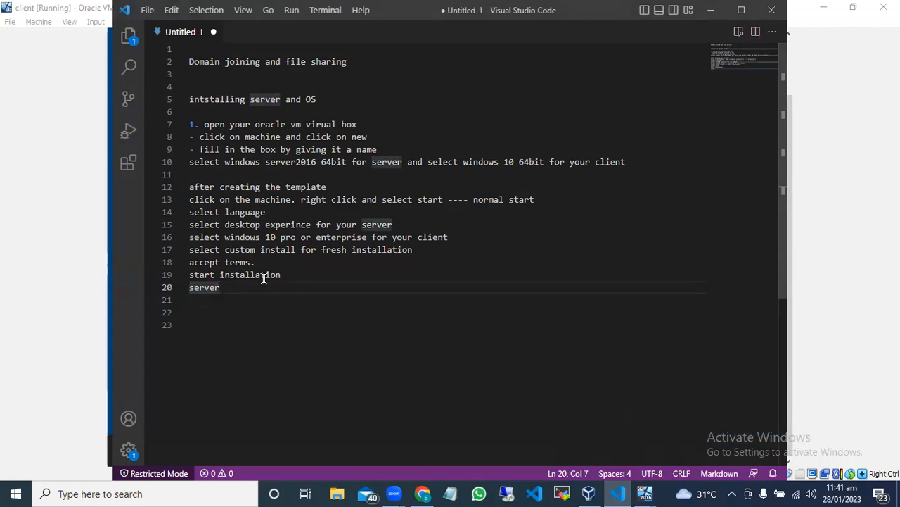
{"action": "left_click", "coordinate": [261, 275]}
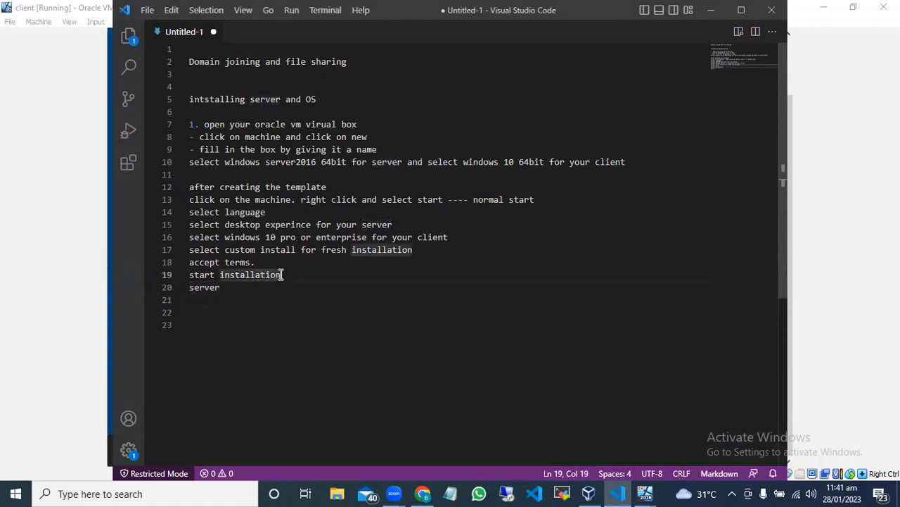
{"action": "key", "text": "Return"}
{"action": "left_click", "coordinate": [224, 299]}
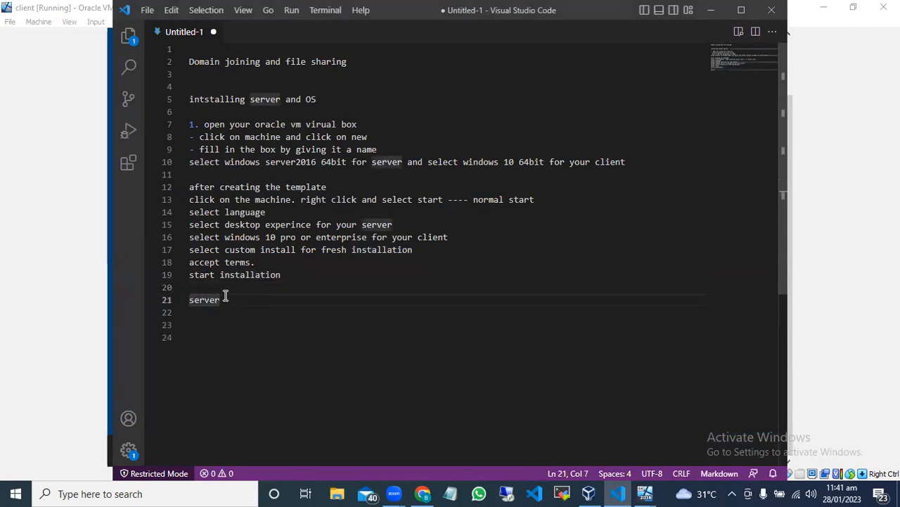
{"action": "key", "text": "Return"}
- Add the steps 'select admin password' and 'wait for finall installing' under server
{"action": "type", "text": "sele"}
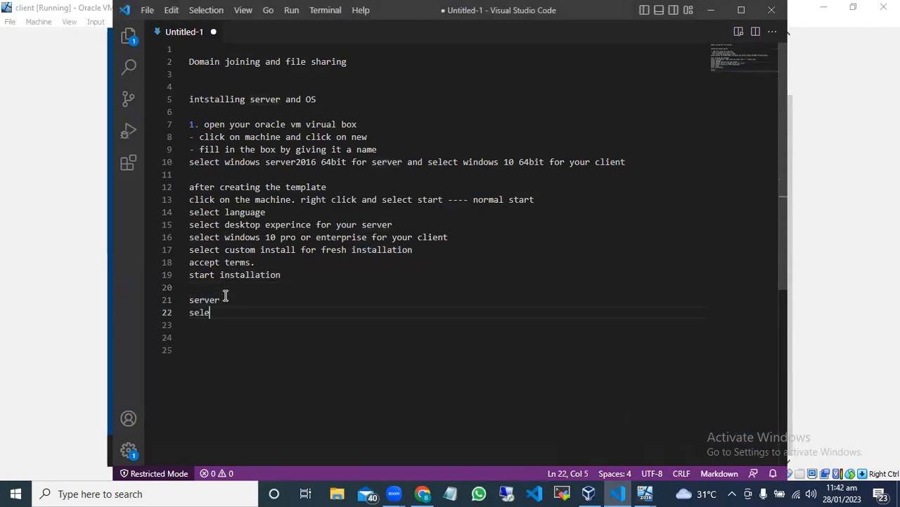
{"action": "type", "text": "ct admin password"}
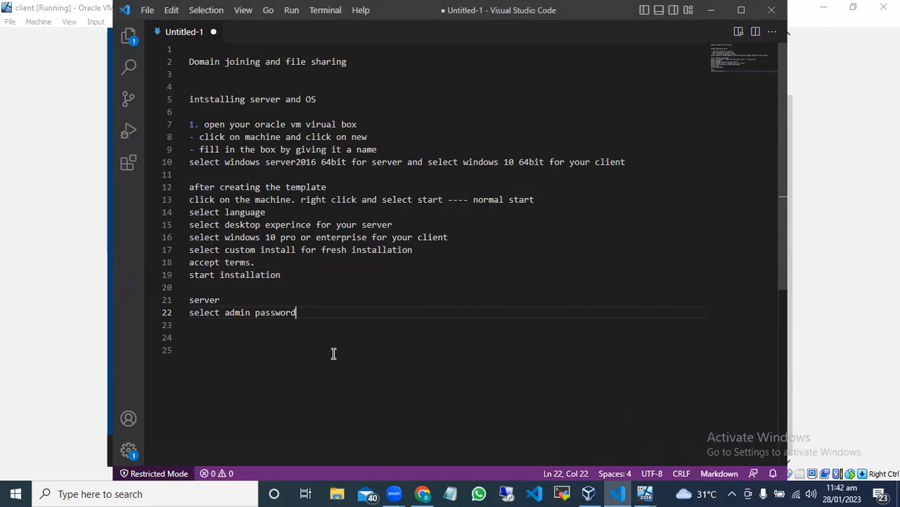
{"action": "key", "text": "Return"}
{"action": "key", "text": "Return"}
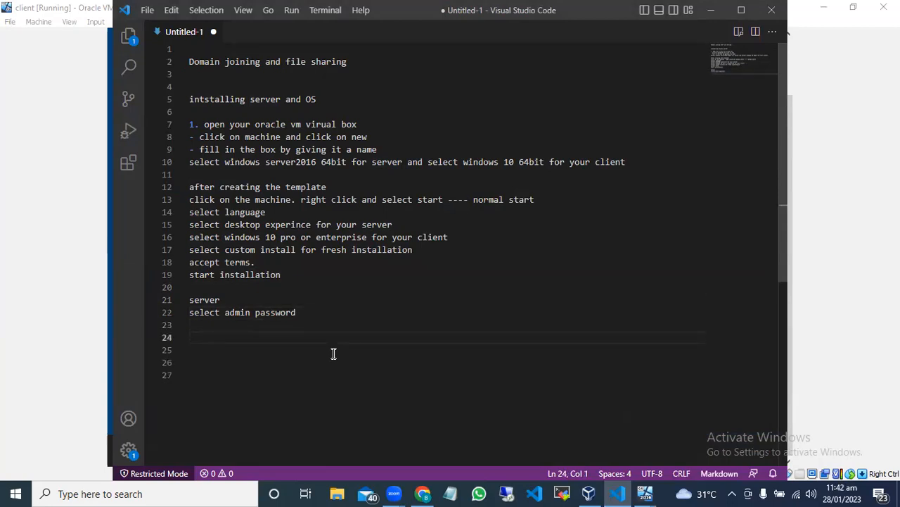
{"action": "key", "text": "BackSpace"}
{"action": "type", "text": "wait"}
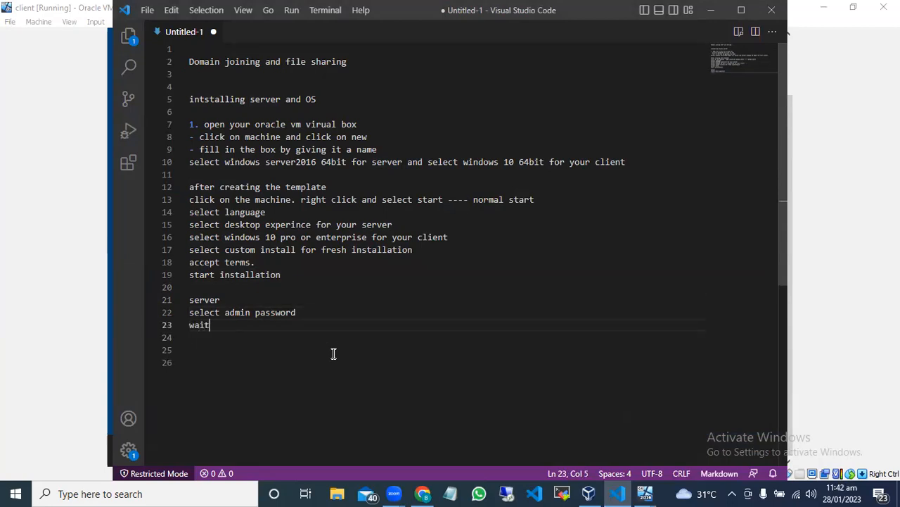
{"action": "type", "text": " for finall"}
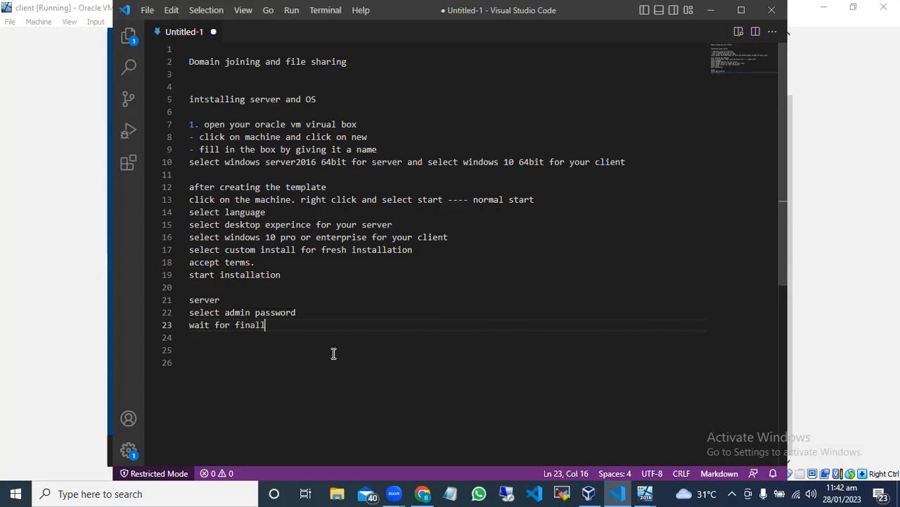
{"action": "type", "text": " ind"}
{"action": "key", "text": "BackSpace"}
{"action": "type", "text": "stalling"}
- Add an unlock step reading 'to unlock rightclick'
{"action": "key", "text": "Return"}
{"action": "type", "text": "to "}
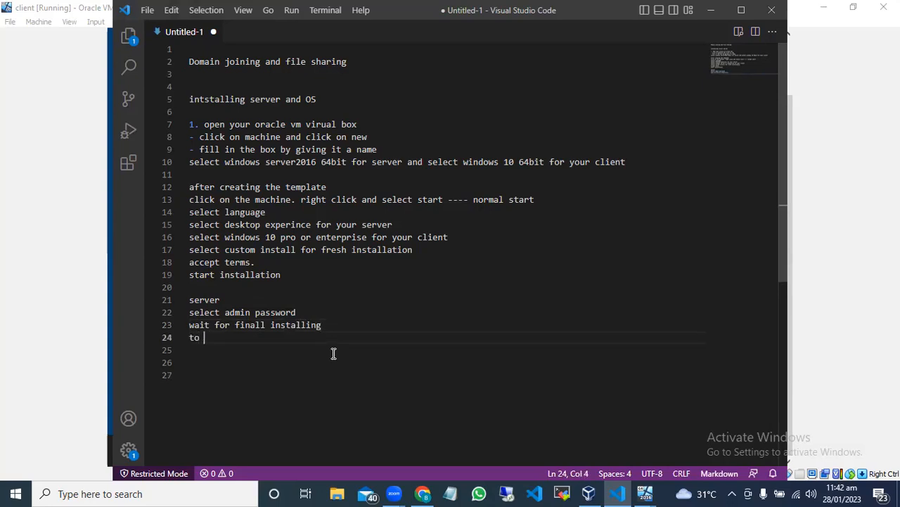
{"action": "type", "text": "unlock "}
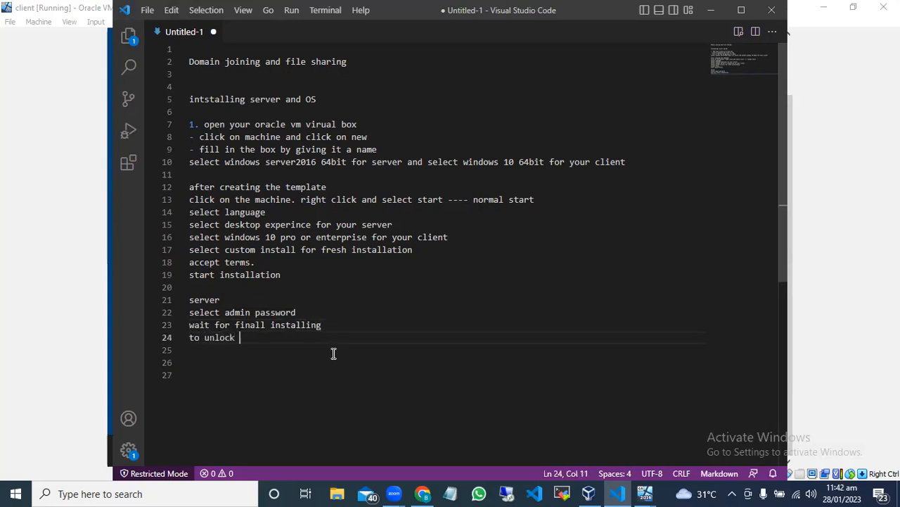
{"action": "type", "text": "wri"}
{"action": "key", "text": "BackSpace"}
{"action": "key", "text": "BackSpace"}
{"action": "key", "text": "BackSpace"}
{"action": "type", "text": "rightclick"}
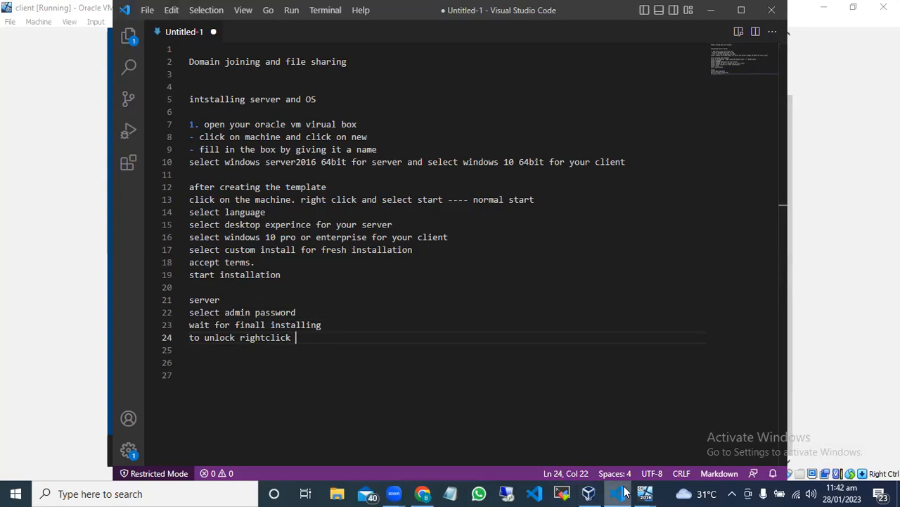
- Bring the server1 VM window forward and look through its Input and Devices menus
{"action": "mouse_move", "coordinate": [623, 493]}
{"action": "left_click", "coordinate": [581, 415]}
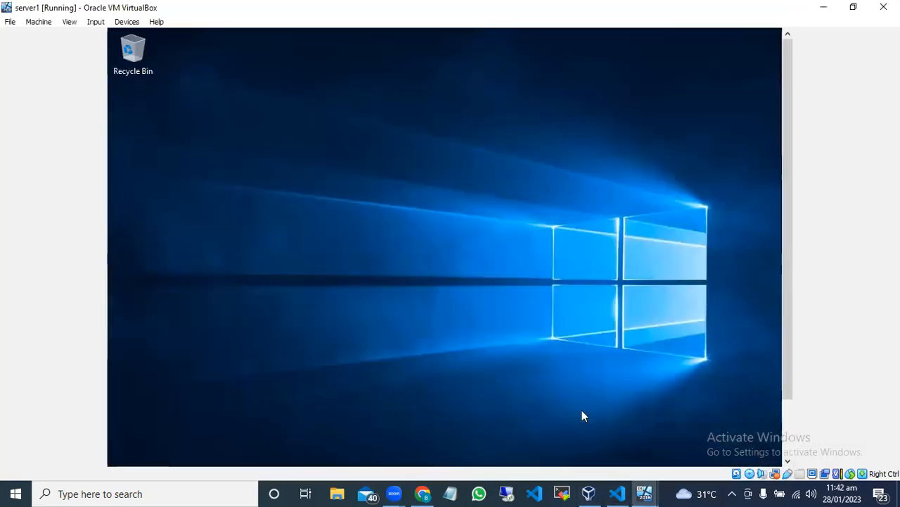
{"action": "left_click", "coordinate": [96, 22]}
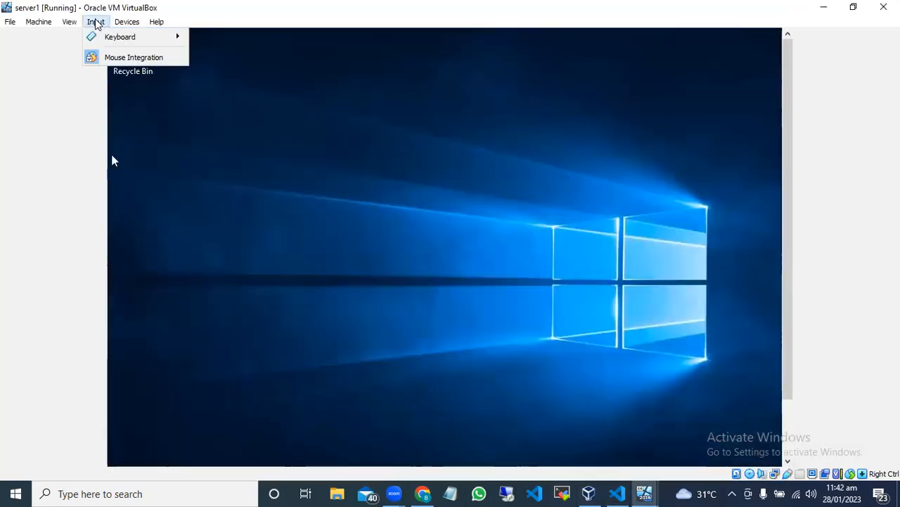
{"action": "left_click", "coordinate": [127, 22]}
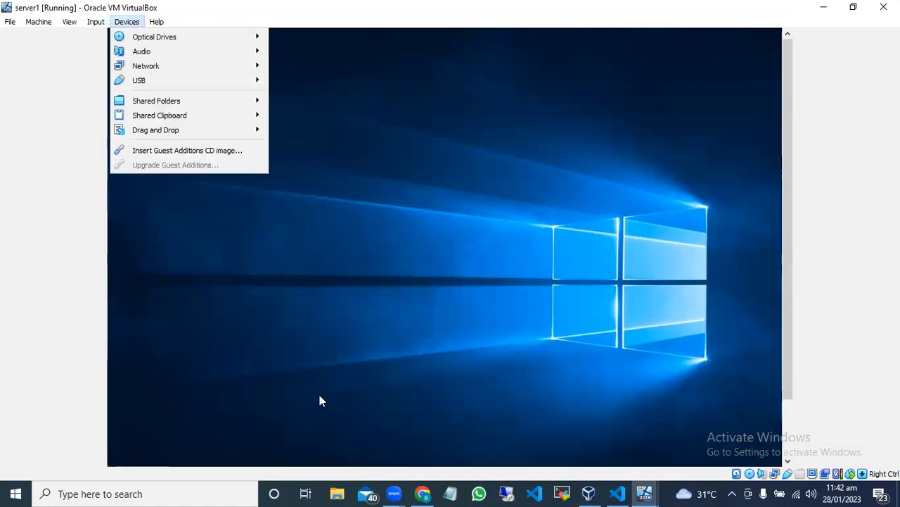
- Back in the notes, start trimming 'rightclick' in the unlock step
{"action": "mouse_move", "coordinate": [617, 492]}
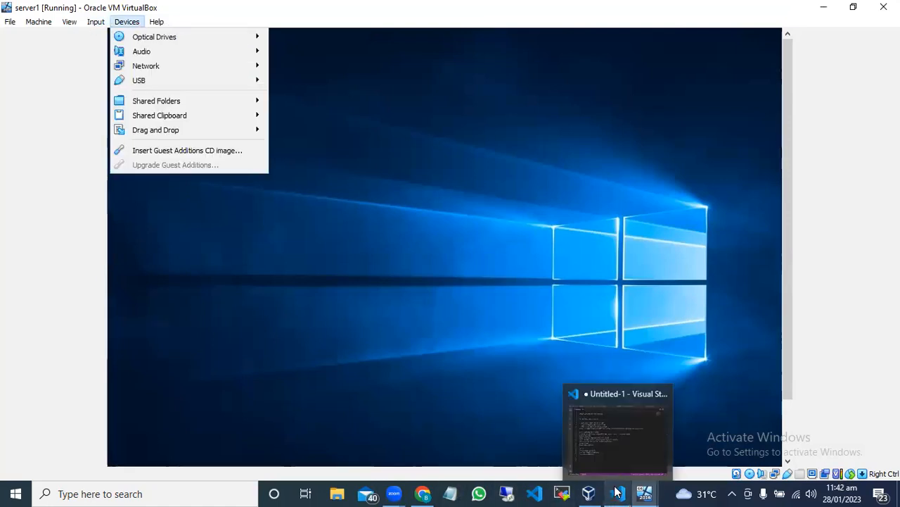
{"action": "left_click", "coordinate": [601, 441]}
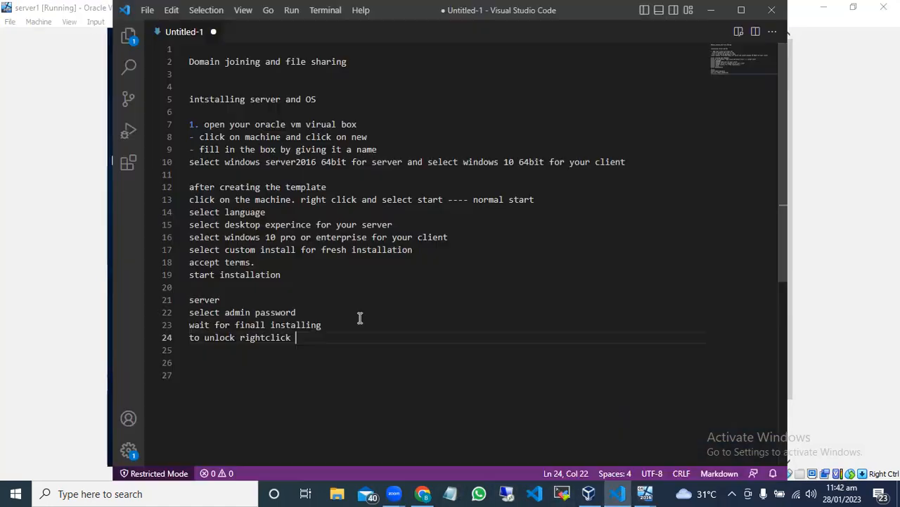
{"action": "left_click", "coordinate": [265, 337]}
{"action": "key", "text": "BackSpace"}
{"action": "key", "text": "BackSpace"}
{"action": "key", "text": "BackSpace"}
{"action": "key", "text": "BackSpace"}
{"action": "key", "text": "BackSpace"}
- Make the unlock step read 'to unlock click input, take cursur to keyboard, take curcur to alt-del-'
{"action": "key", "text": "Down"}
{"action": "key", "text": "Down"}
{"action": "key", "text": "Down"}
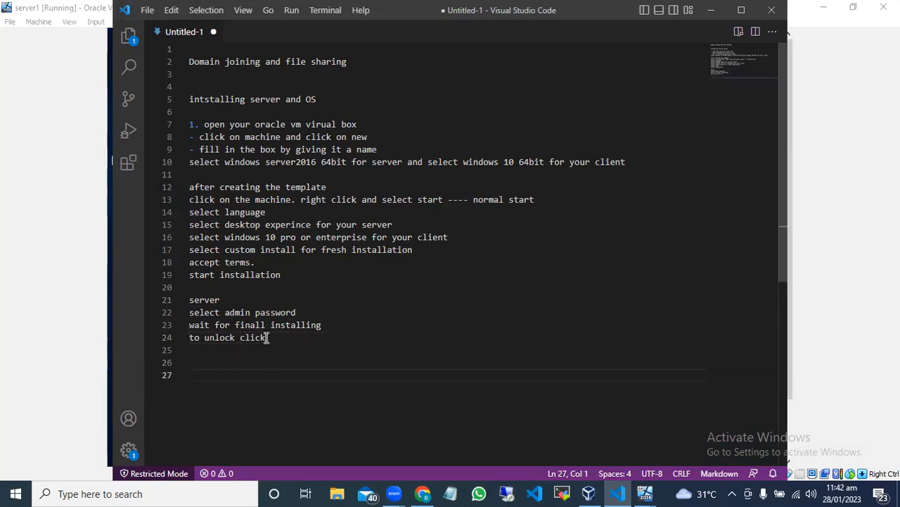
{"action": "left_click", "coordinate": [268, 338]}
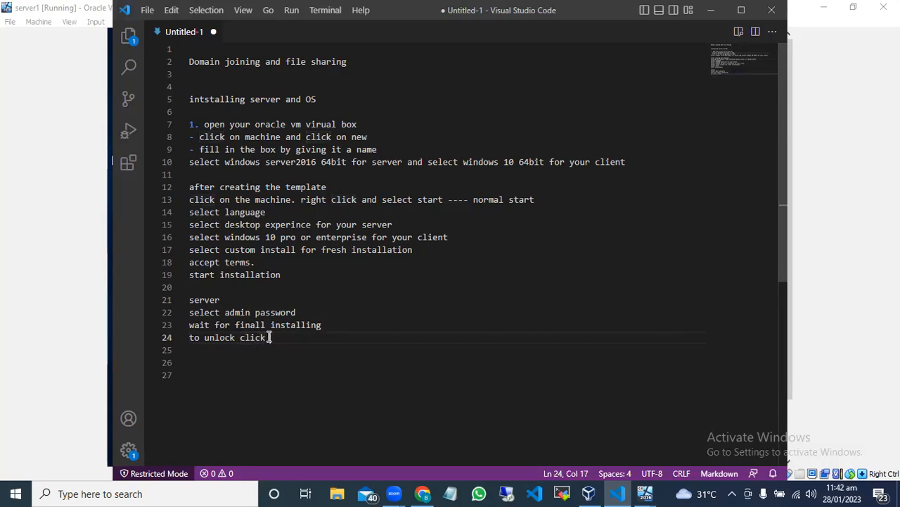
{"action": "type", "text": "input, take cursur "}
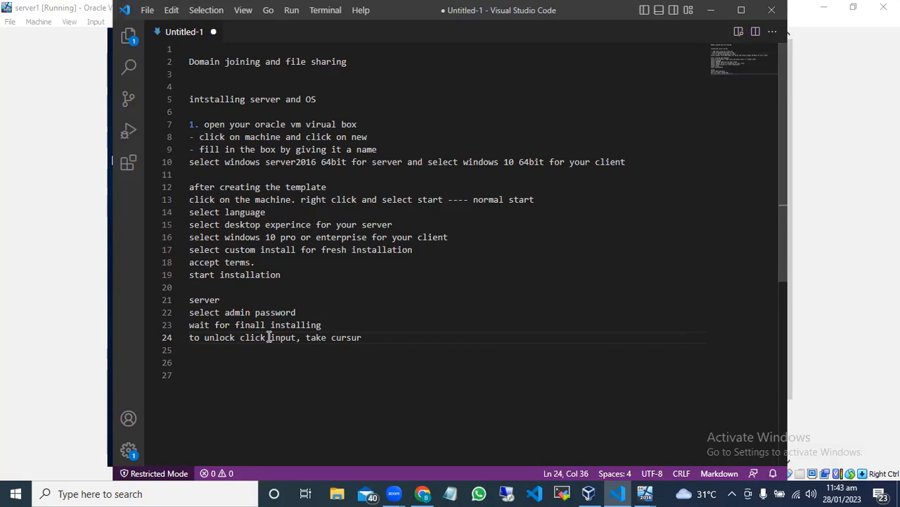
{"action": "type", "text": "to ke"}
{"action": "type", "text": "yboard"}
{"action": "type", "text": ", "}
{"action": "type", "text": "take cu"}
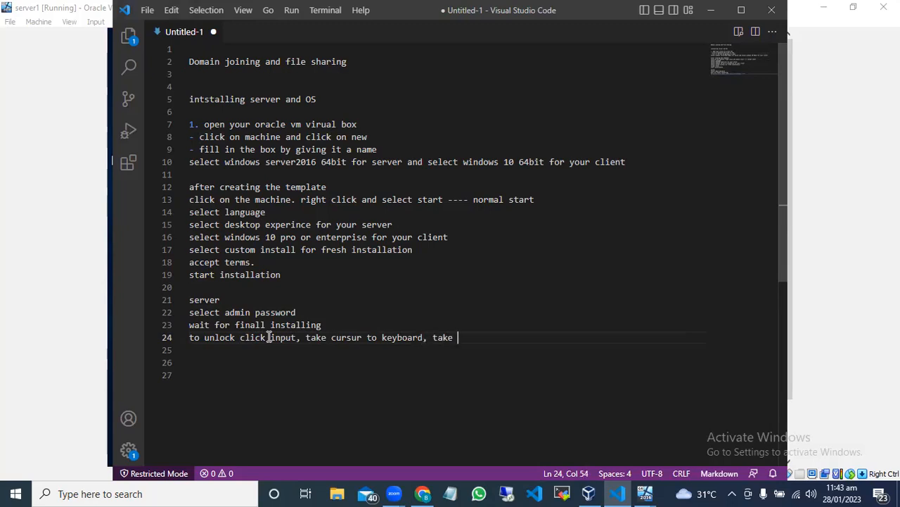
{"action": "type", "text": "rcur to alt-del"}
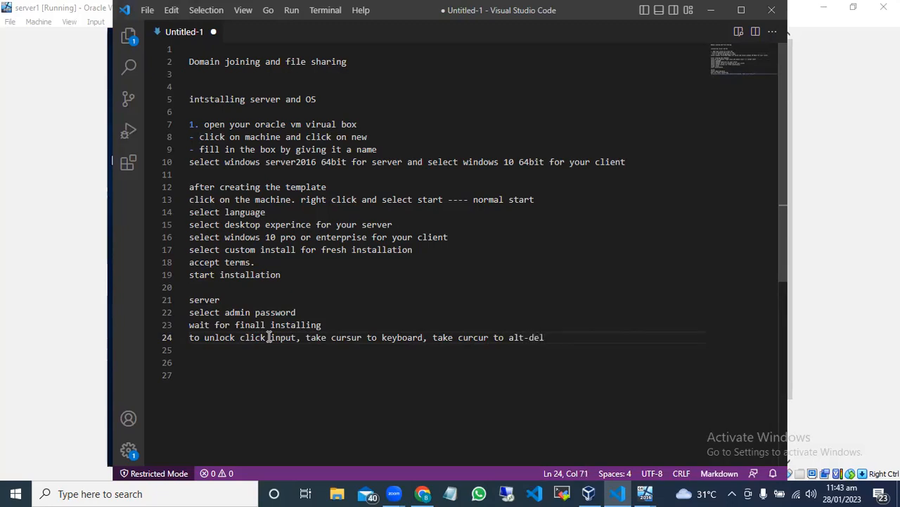
{"action": "type", "text": "-"}
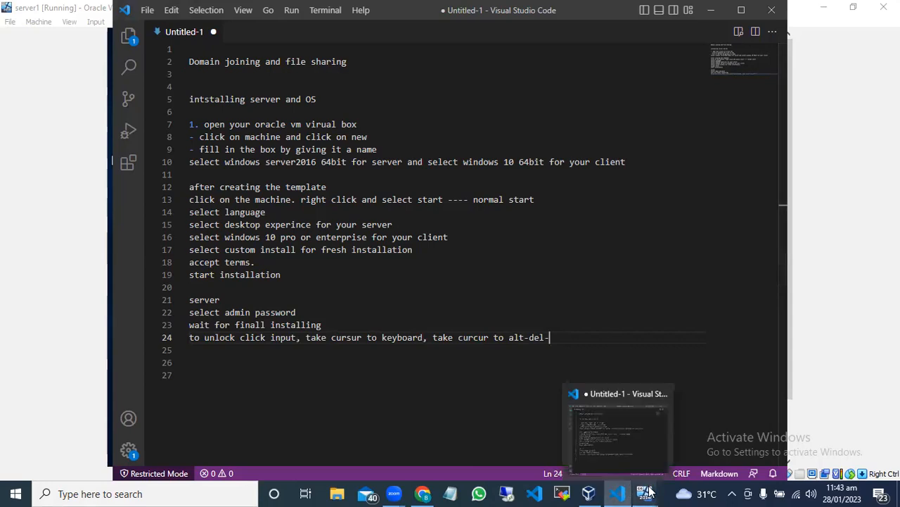
{"action": "mouse_move", "coordinate": [645, 493]}
{"action": "left_click", "coordinate": [576, 441]}
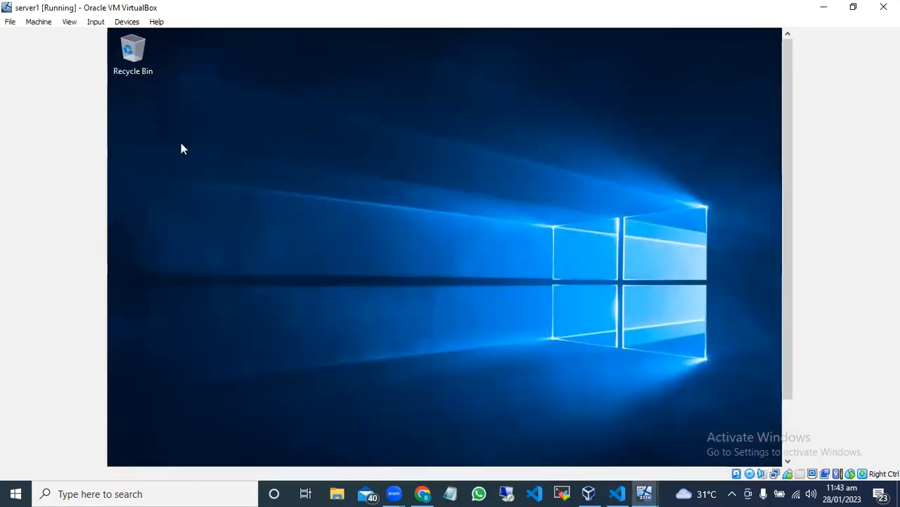
{"action": "left_click", "coordinate": [95, 22]}
{"action": "mouse_move", "coordinate": [117, 38]}
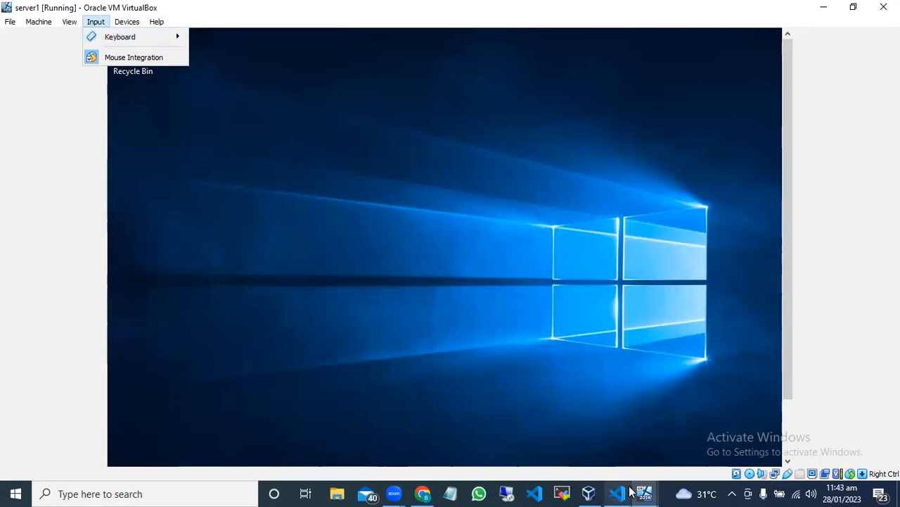
{"action": "mouse_move", "coordinate": [616, 492]}
{"action": "left_click", "coordinate": [608, 446]}
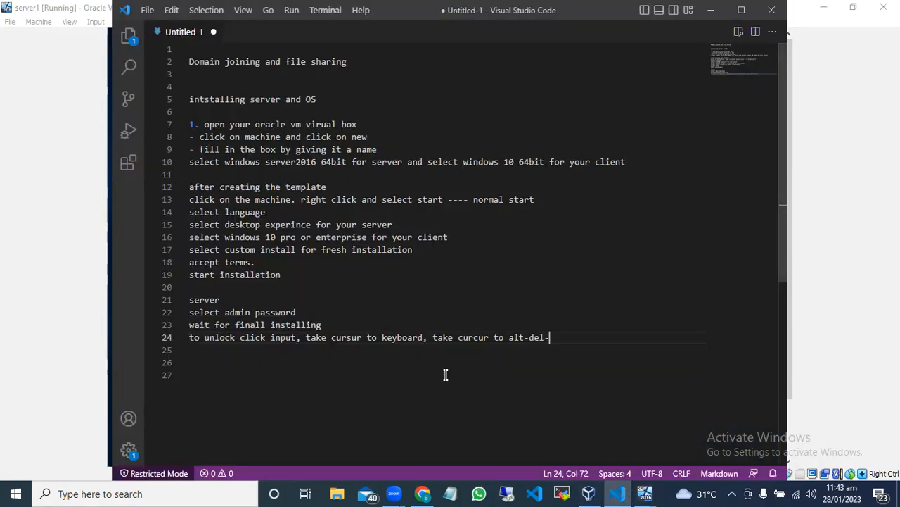
- Insert 'ctrl-' before 'alt-del' in the unlock step and remove the trailing dash
{"action": "left_click", "coordinate": [509, 337]}
{"action": "type", "text": "ctrl-"}
{"action": "left_click", "coordinate": [617, 341]}
{"action": "key", "text": "BackSpace"}
{"action": "key", "text": "BackSpace"}
- Add a 'client' heading below the server notes, correcting typos, with a fresh line after it
{"action": "key", "text": "Return"}
{"action": "key", "text": "Return"}
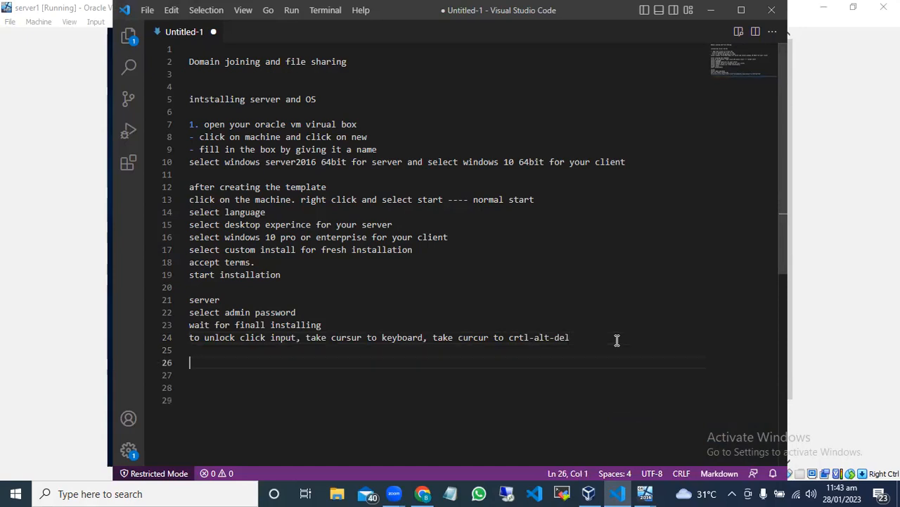
{"action": "type", "text": "client"}
{"action": "key", "text": "Return"}
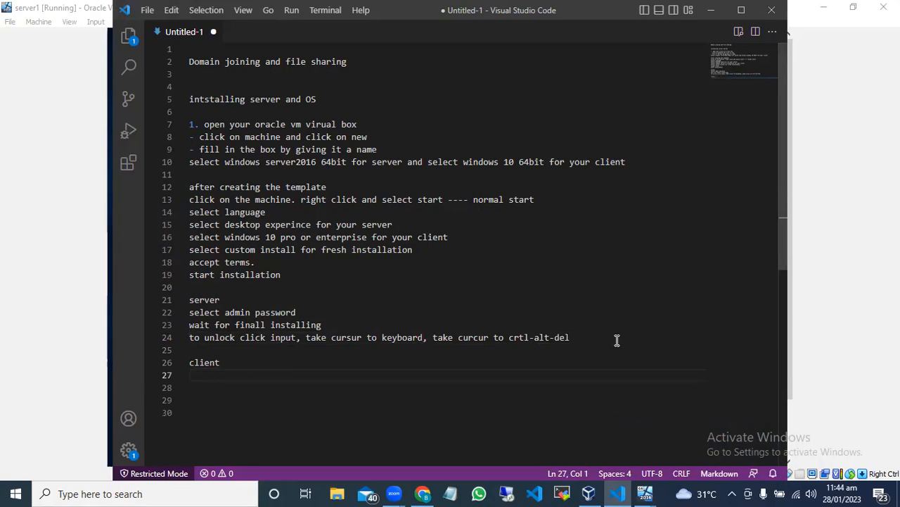
- Bring the client VM forward and wait while Windows setup reaches 'Thanks for your patience.'
{"action": "mouse_move", "coordinate": [645, 494]}
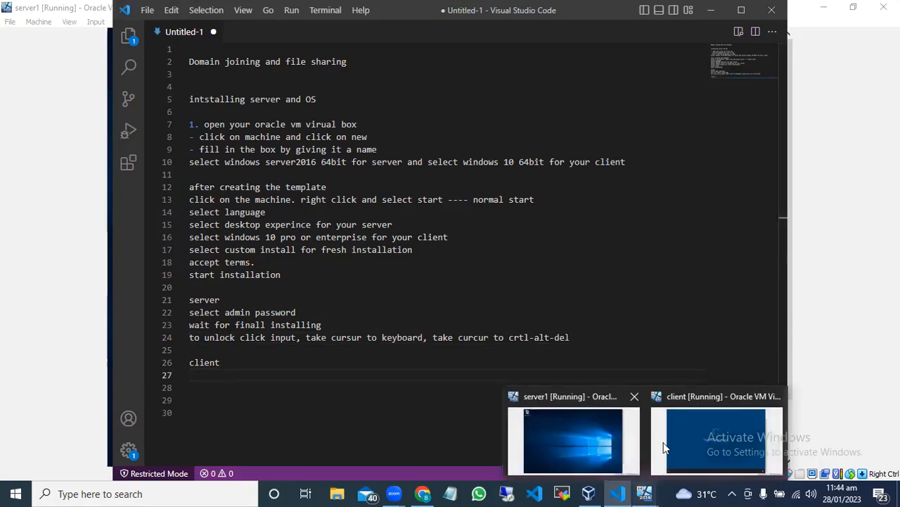
{"action": "left_click", "coordinate": [689, 421]}
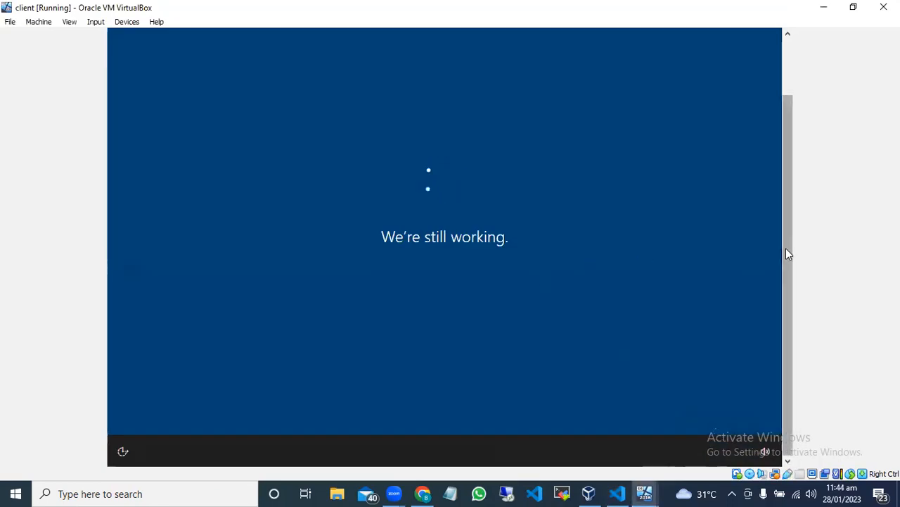
{"action": "left_click_drag", "start_coordinate": [785, 248], "coordinate": [790, 330]}
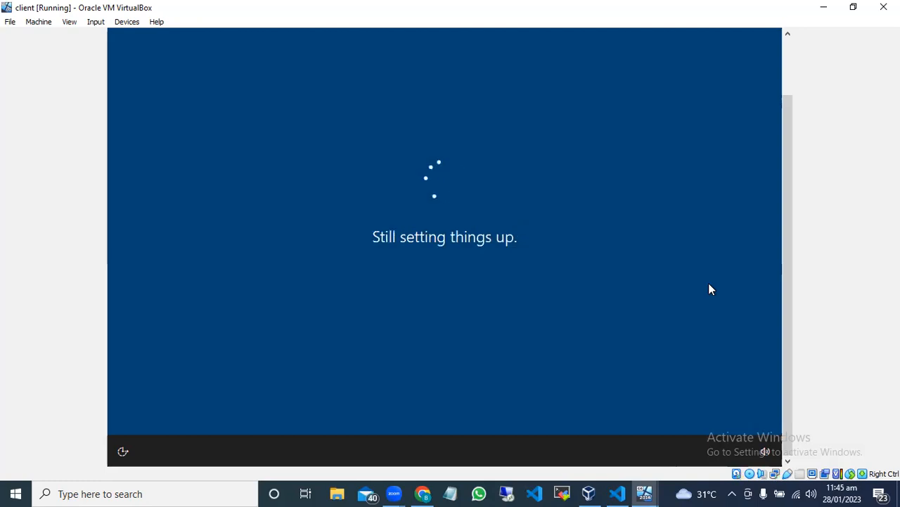
{"action": "left_click_drag", "start_coordinate": [789, 237], "coordinate": [772, 284]}
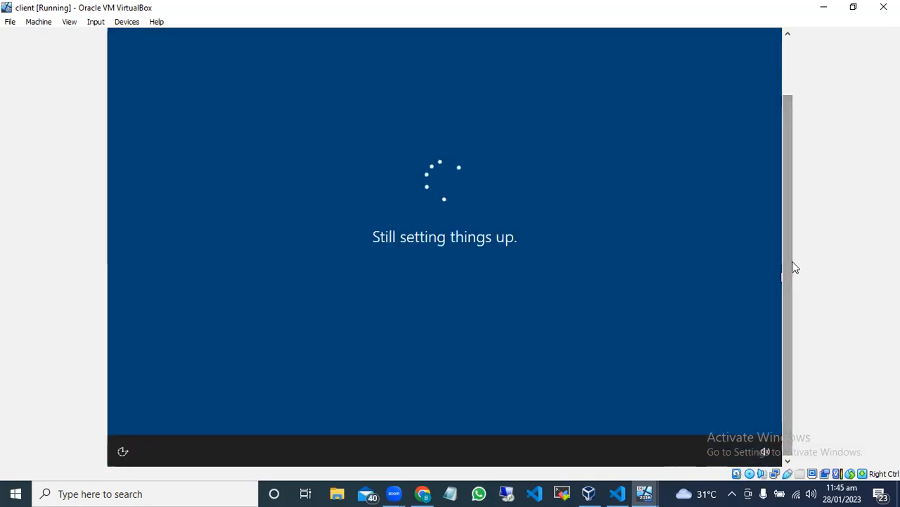
{"action": "mouse_move", "coordinate": [788, 261]}
{"action": "left_mouse_down"}
{"action": "mouse_move", "coordinate": [799, 179]}
{"action": "mouse_move", "coordinate": [798, 249]}
{"action": "left_mouse_up"}
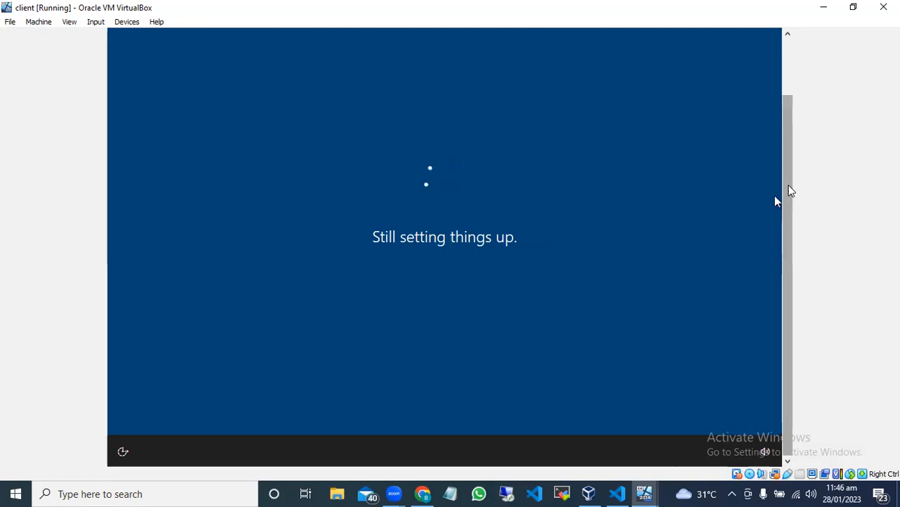
{"action": "left_click_drag", "start_coordinate": [789, 188], "coordinate": [771, 87]}
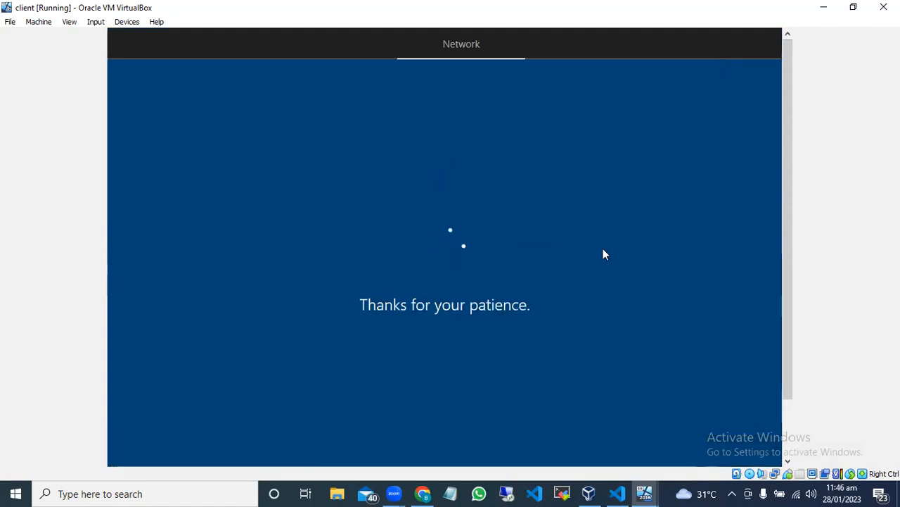
- Wait, scrolling the VM view, until setup asks 'How would you like to set up?'
{"action": "left_click_drag", "start_coordinate": [795, 151], "coordinate": [794, 277]}
{"action": "left_click_drag", "start_coordinate": [794, 185], "coordinate": [796, 121]}
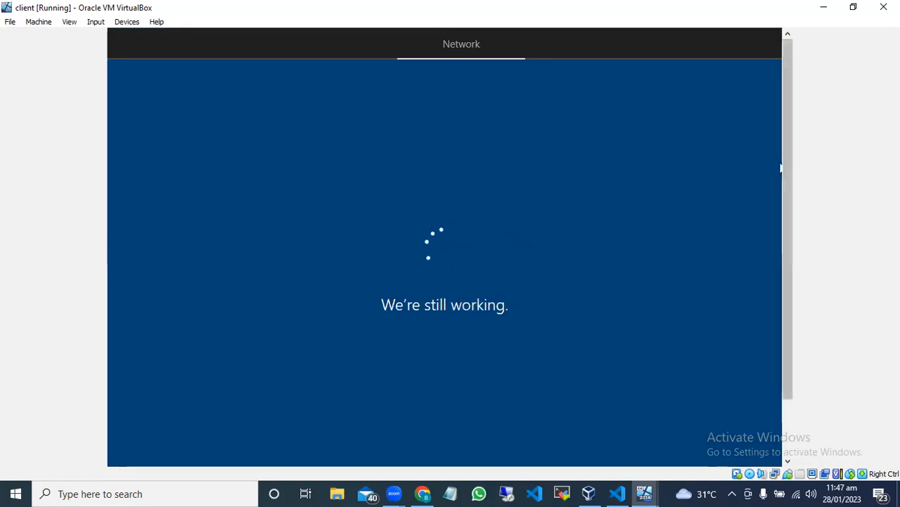
{"action": "left_click_drag", "start_coordinate": [786, 159], "coordinate": [799, 64]}
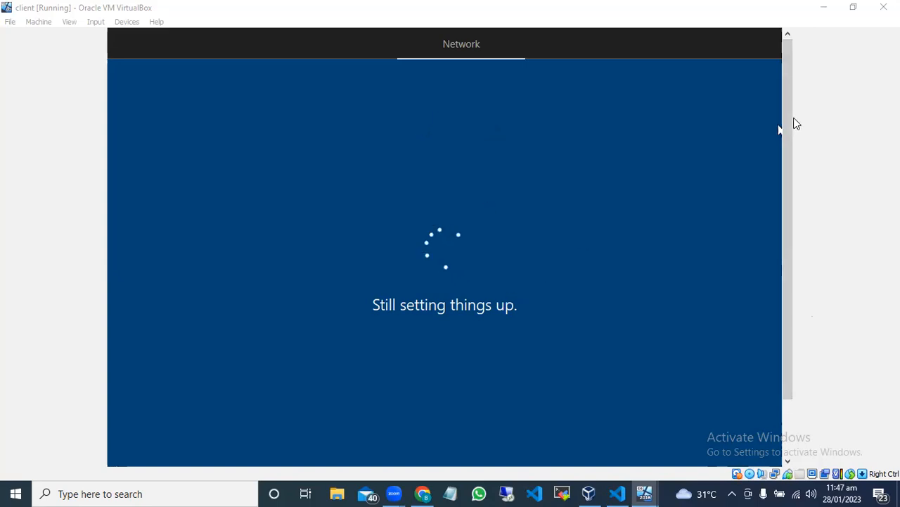
{"action": "left_click_drag", "start_coordinate": [786, 143], "coordinate": [788, 189]}
{"action": "scroll", "coordinate": [785, 182], "scroll_direction": "up", "scroll_amount": 2}
{"action": "scroll", "coordinate": [788, 169], "scroll_direction": "down", "scroll_amount": 2}
{"action": "scroll", "coordinate": [789, 169], "scroll_direction": "up", "scroll_amount": 2}
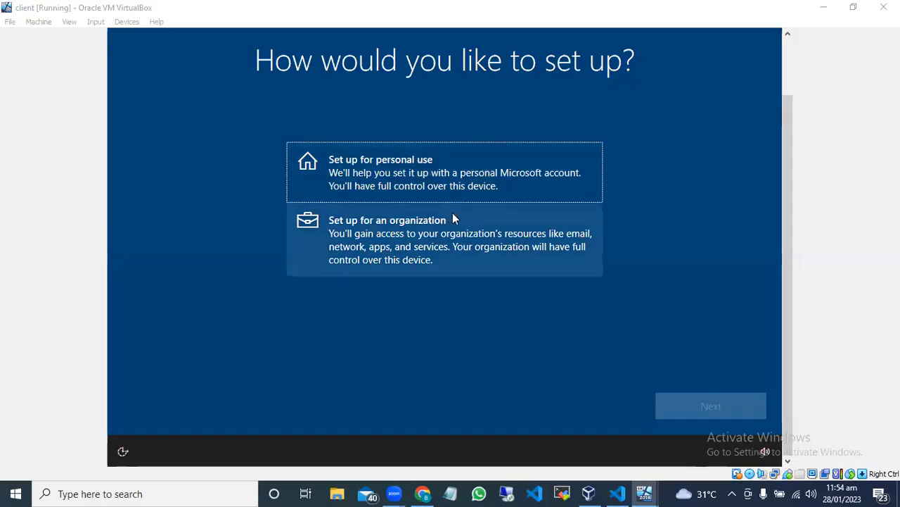
- Choose 'Set up for personal use' and continue to the Microsoft account page
{"action": "left_click", "coordinate": [517, 157]}
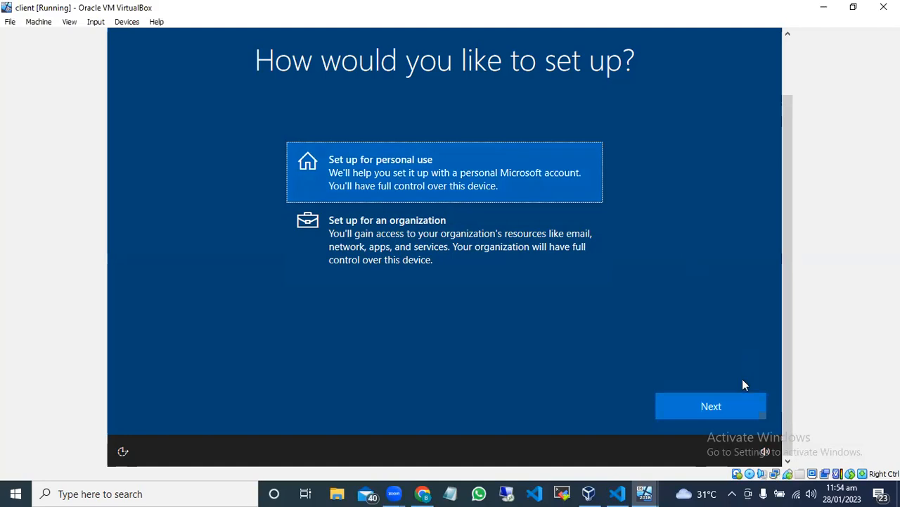
{"action": "left_click", "coordinate": [736, 400]}
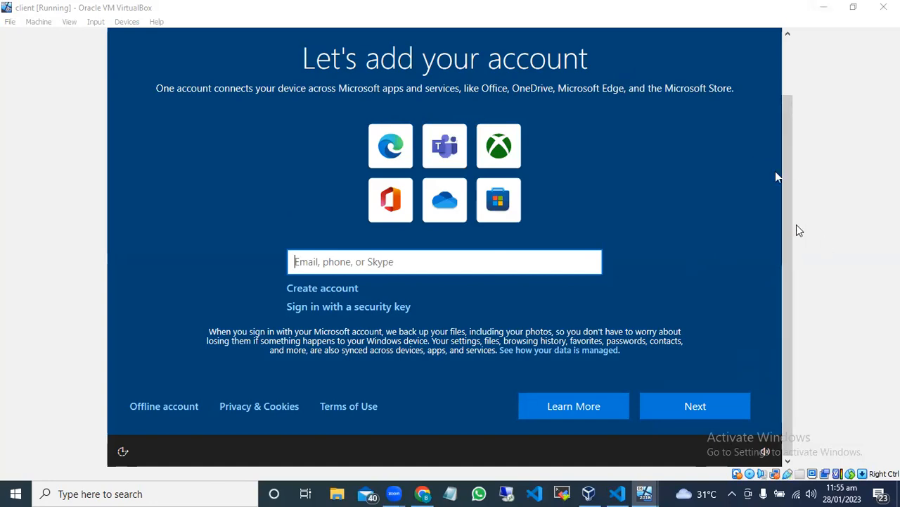
- Enter the Microsoft account e-mail address in the 'Email, phone, or Skype' field, fixing typos
{"action": "left_click_drag", "start_coordinate": [788, 225], "coordinate": [780, 285]}
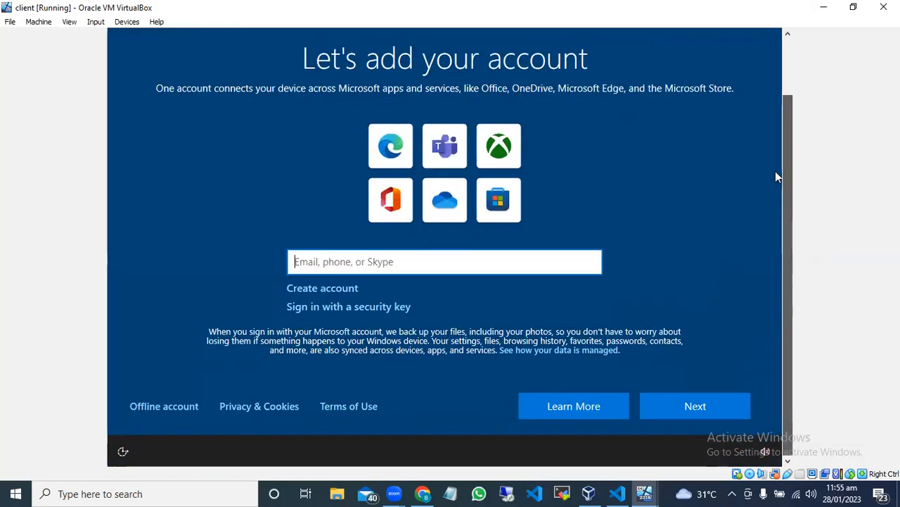
{"action": "left_click", "coordinate": [693, 406]}
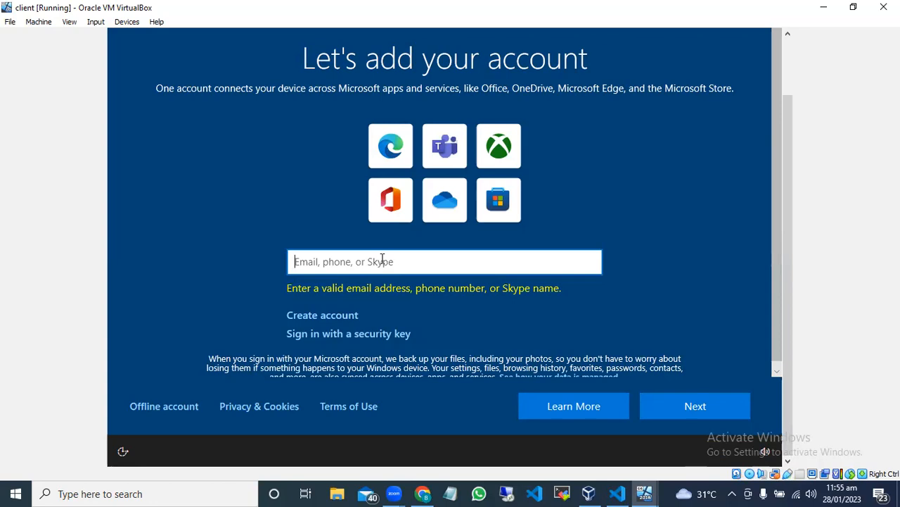
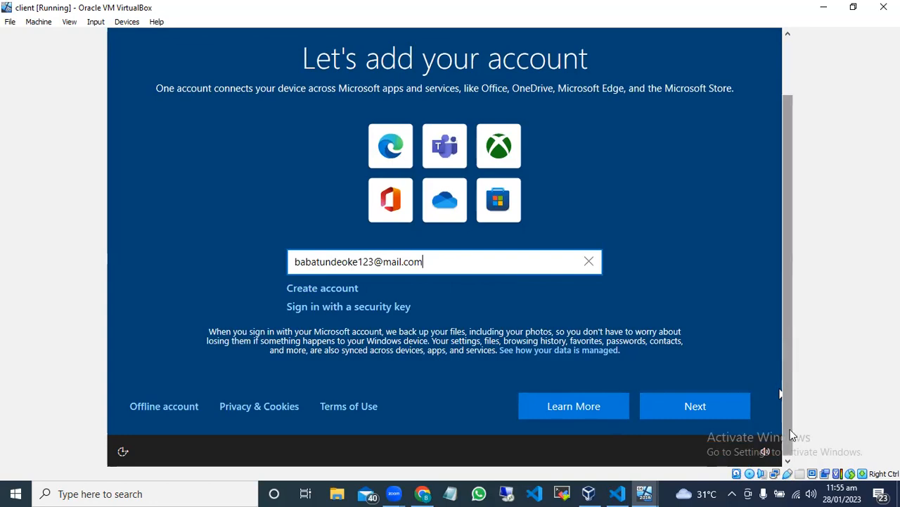
- Choose 'Offline account' instead of signing in with Microsoft
{"action": "left_click", "coordinate": [189, 406]}
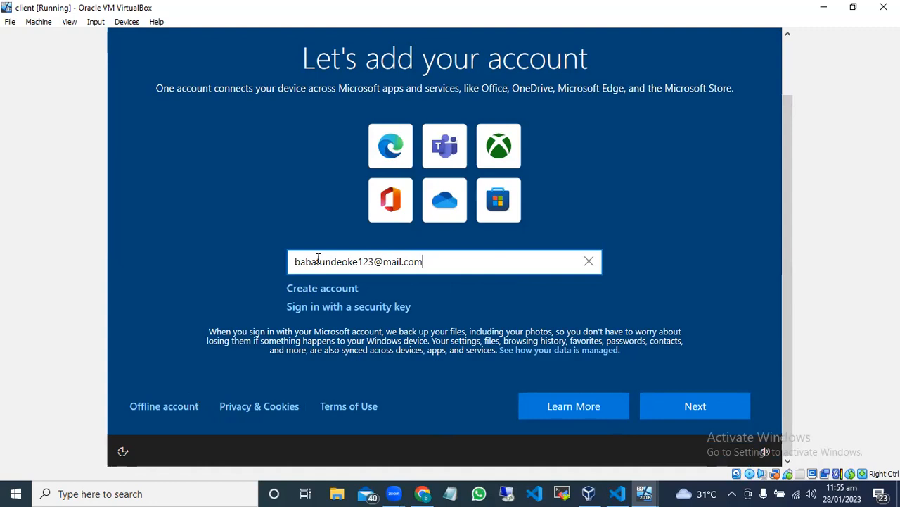
{"action": "left_click", "coordinate": [165, 406]}
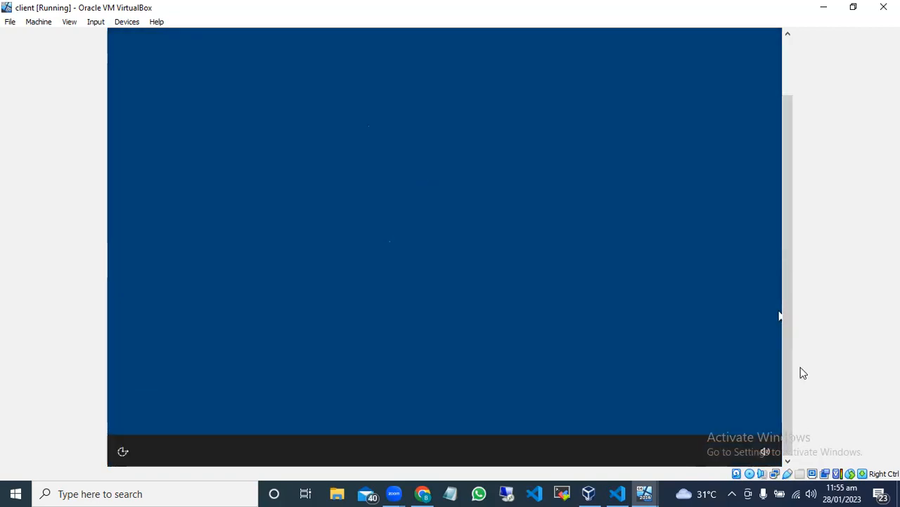
{"action": "scroll", "coordinate": [785, 347], "scroll_direction": "down", "scroll_amount": 1}
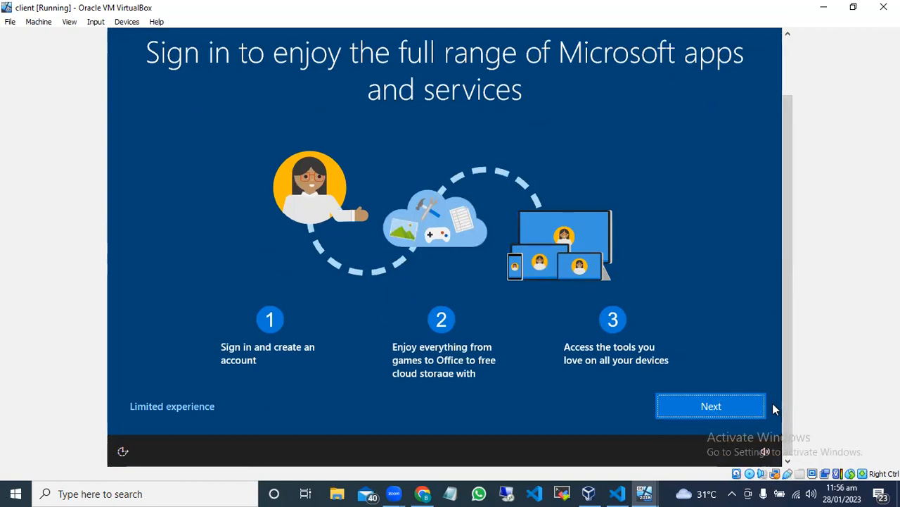
- Click Next on the 'Sign in to enjoy' page to return to Microsoft account sign-in
{"action": "left_click", "coordinate": [709, 414]}
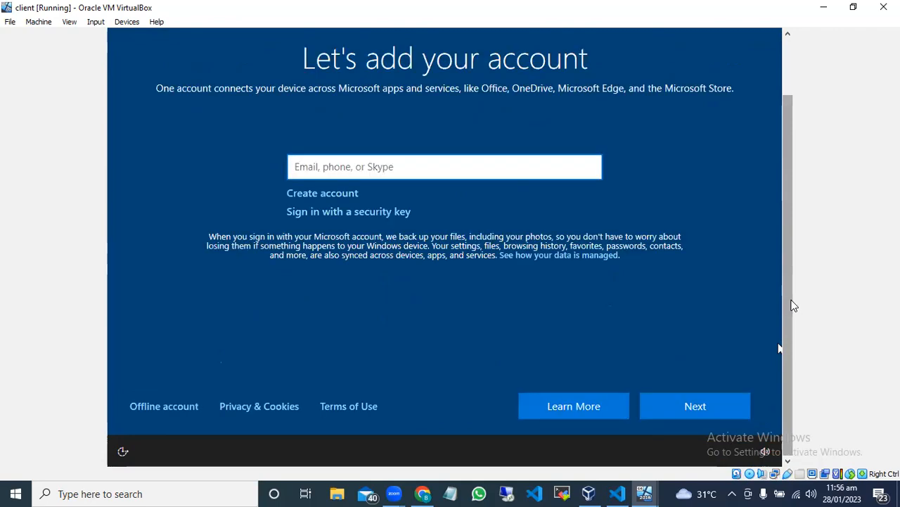
- Type the Microsoft account's Gmail address into the sign-in field and submit it to reach 'Please wait'
{"action": "left_click", "coordinate": [368, 172]}
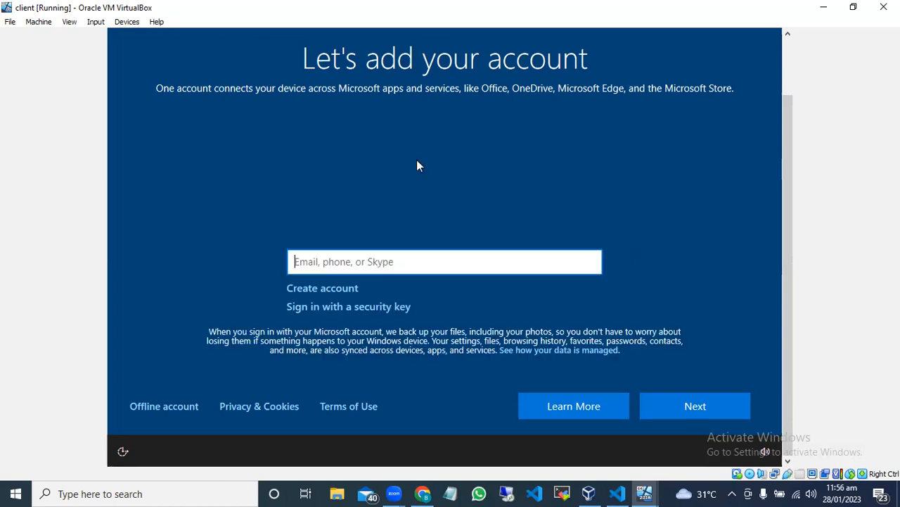
{"action": "left_click", "coordinate": [369, 259]}
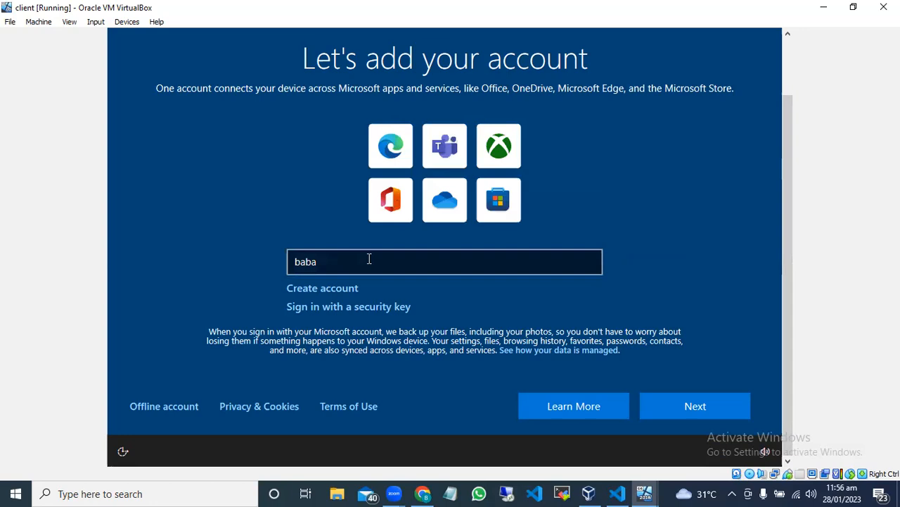
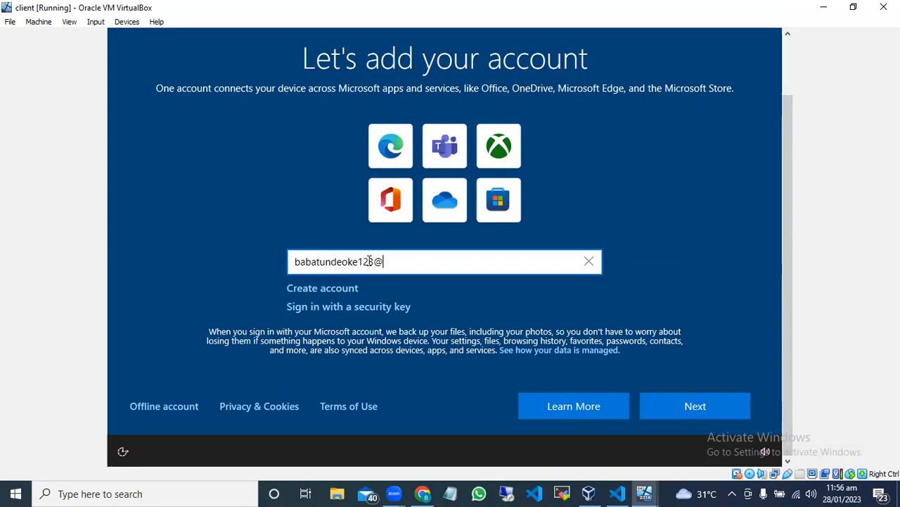
{"action": "left_click", "coordinate": [681, 405]}
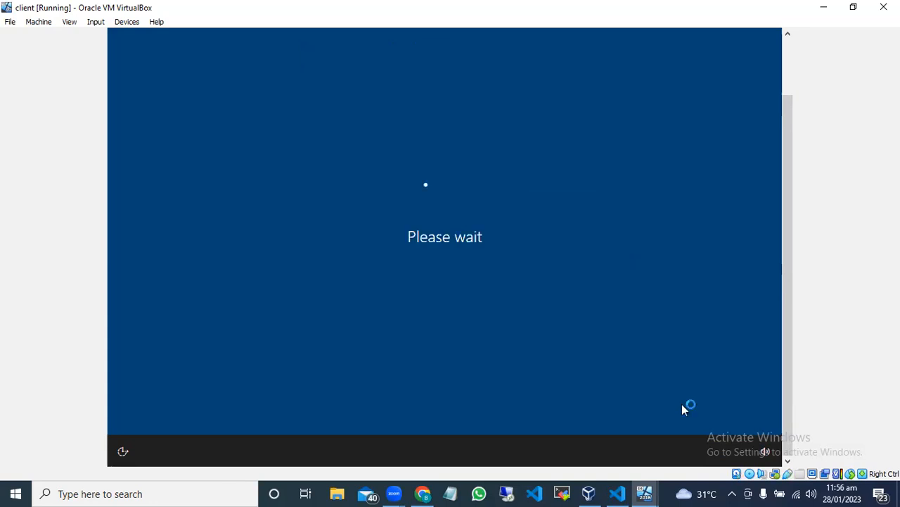
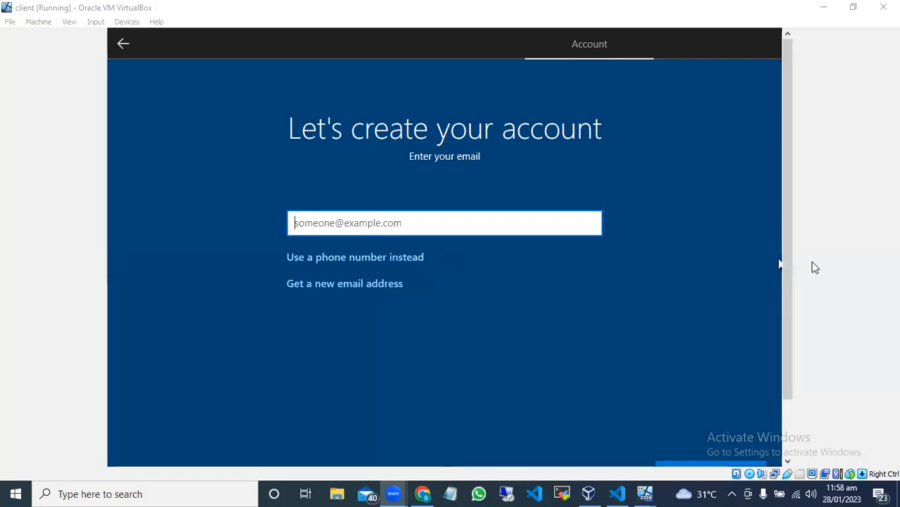
- Enter a Gmail address for the client's Microsoft account and submit it
{"action": "left_click_drag", "start_coordinate": [790, 261], "coordinate": [697, 317]}
{"action": "left_click", "coordinate": [380, 159]}
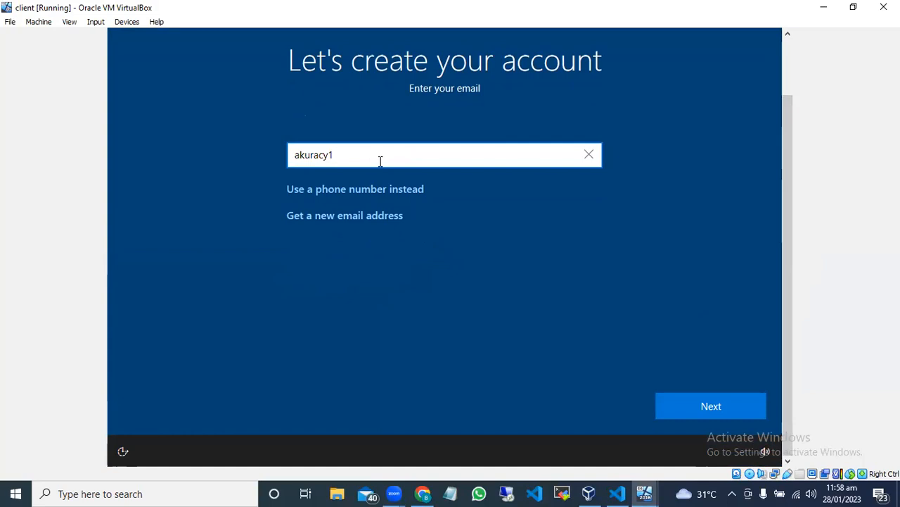
{"action": "left_click", "coordinate": [709, 400]}
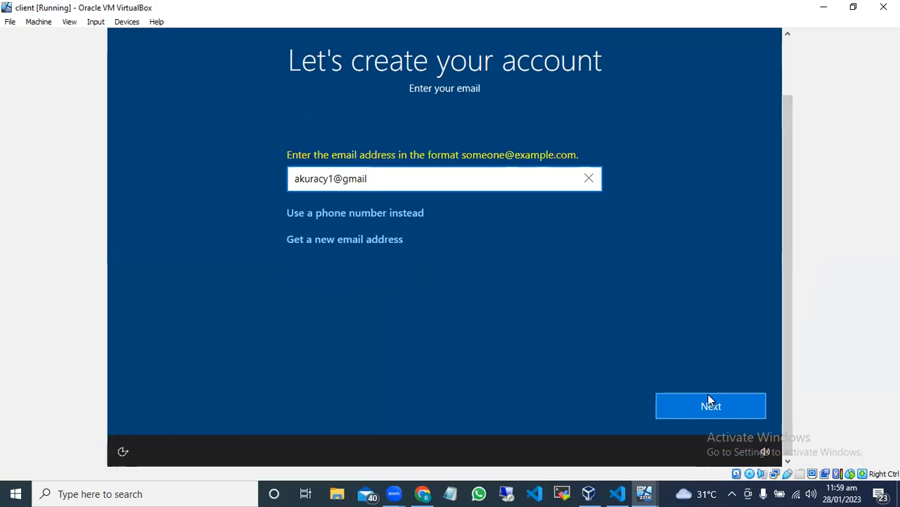
{"action": "type", "text": ".com"}
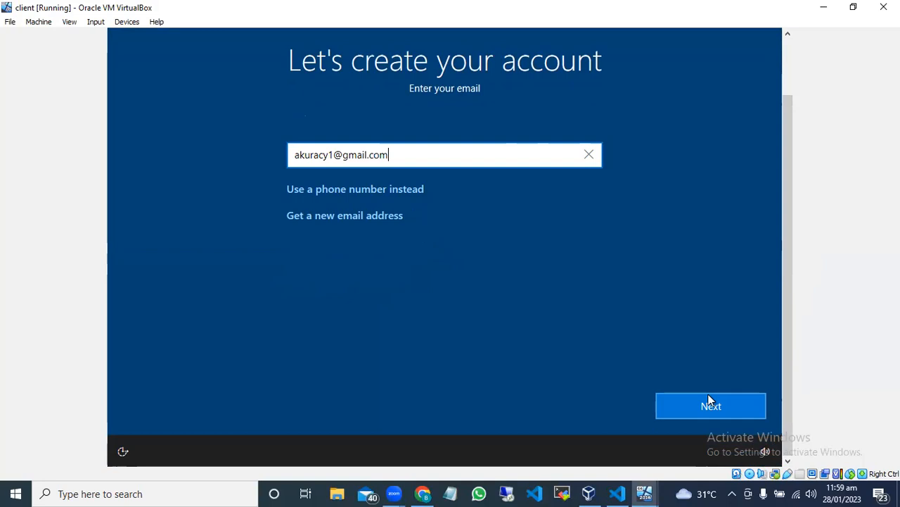
{"action": "left_click", "coordinate": [697, 400]}
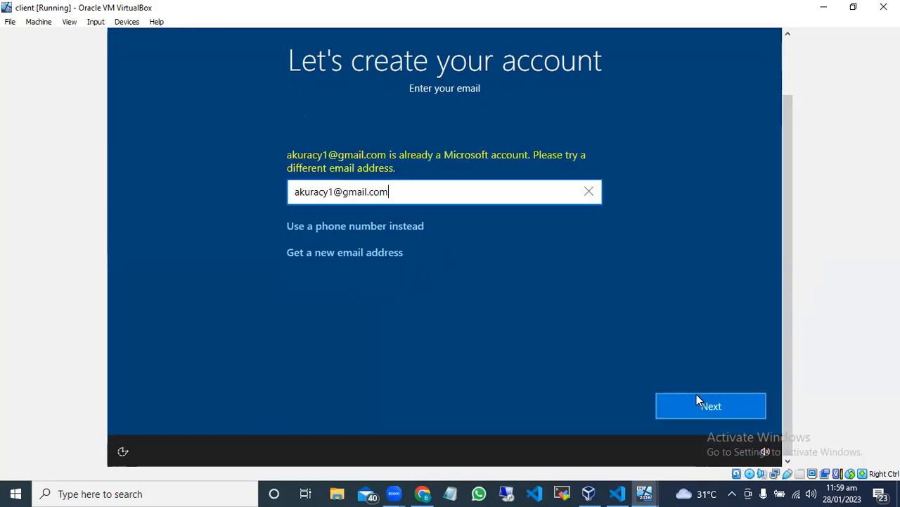
- Replace the already-taken username in the address with a new one and resubmit
{"action": "left_click", "coordinate": [334, 193]}
{"action": "key", "text": "BackSpace"}
{"action": "key", "text": "BackSpace"}
{"action": "key", "text": "BackSpace"}
{"action": "key", "text": "BackSpace"}
{"action": "key", "text": "BackSpace"}
{"action": "key", "text": "BackSpace"}
{"action": "key", "text": "BackSpace"}
{"action": "key", "text": "BackSpace"}
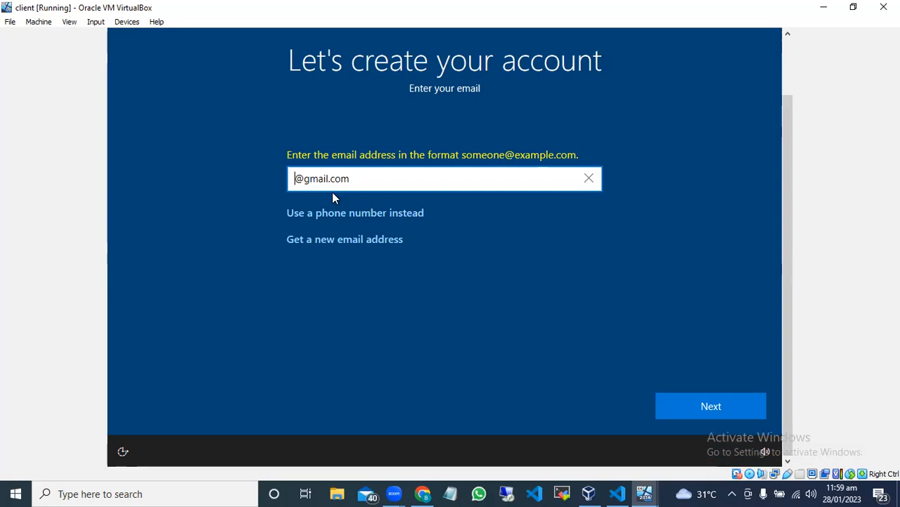
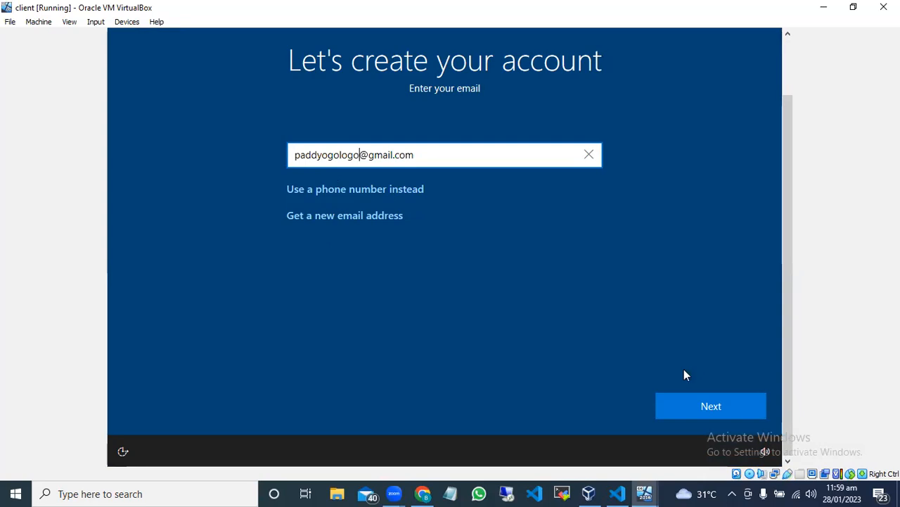
{"action": "left_click", "coordinate": [693, 401]}
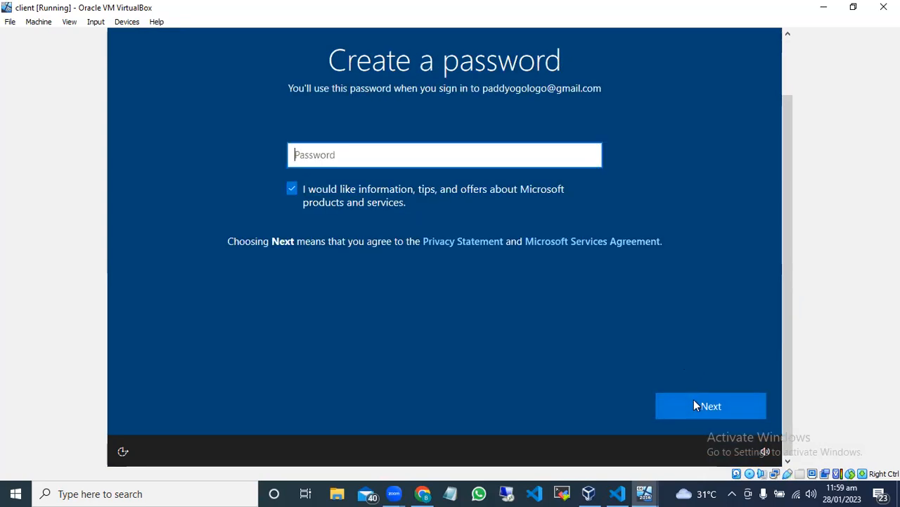
- Type the new account's password, starting with a capital letter, and submit it
{"action": "key", "text": "Caps_Lock"}
{"action": "type", "text": "•"}
{"action": "key", "text": "Caps_Lock"}
{"action": "type", "text": "•••••••"}
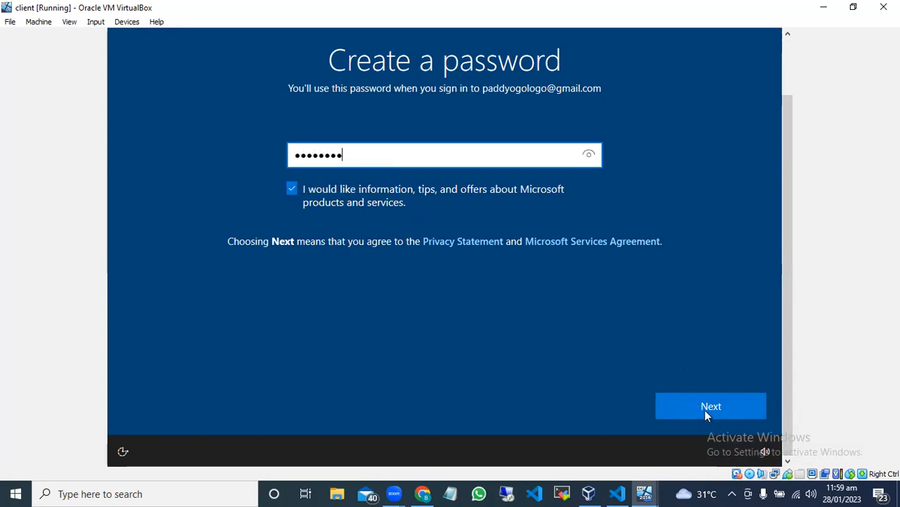
{"action": "left_click", "coordinate": [699, 406]}
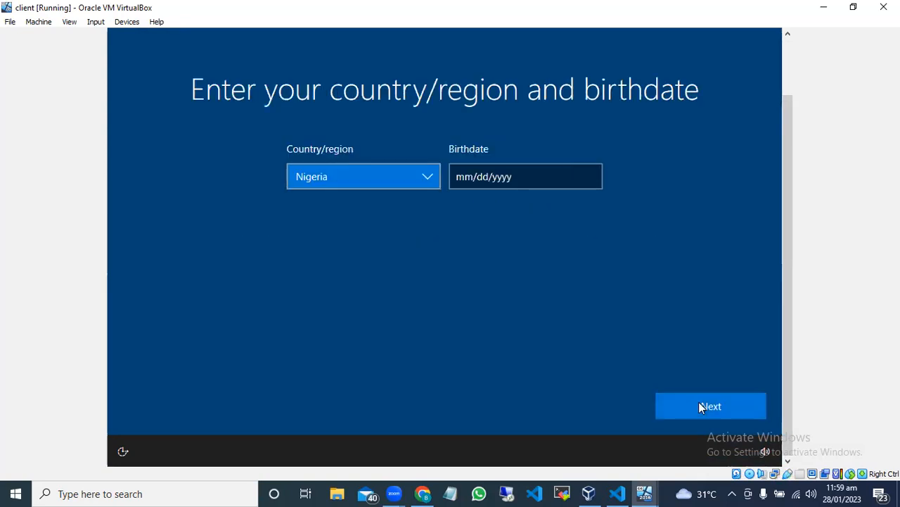
{"action": "left_click", "coordinate": [412, 185]}
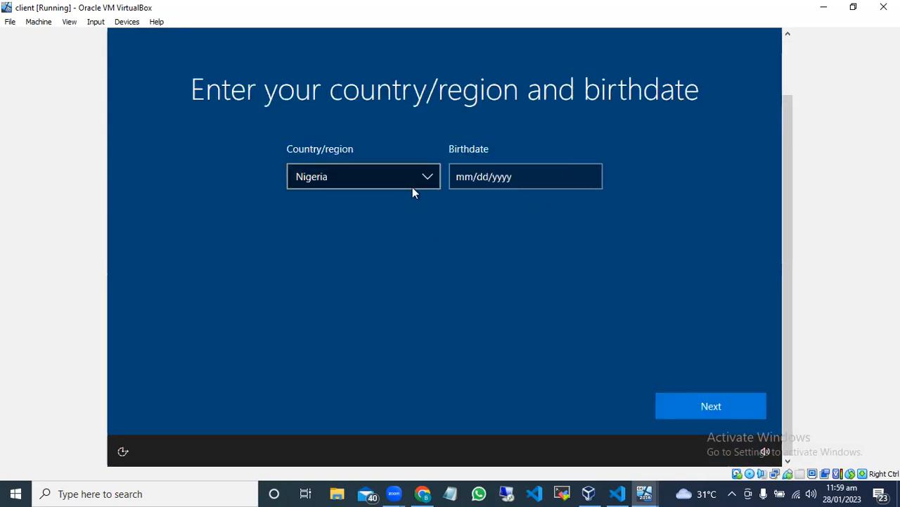
{"action": "left_click", "coordinate": [534, 180]}
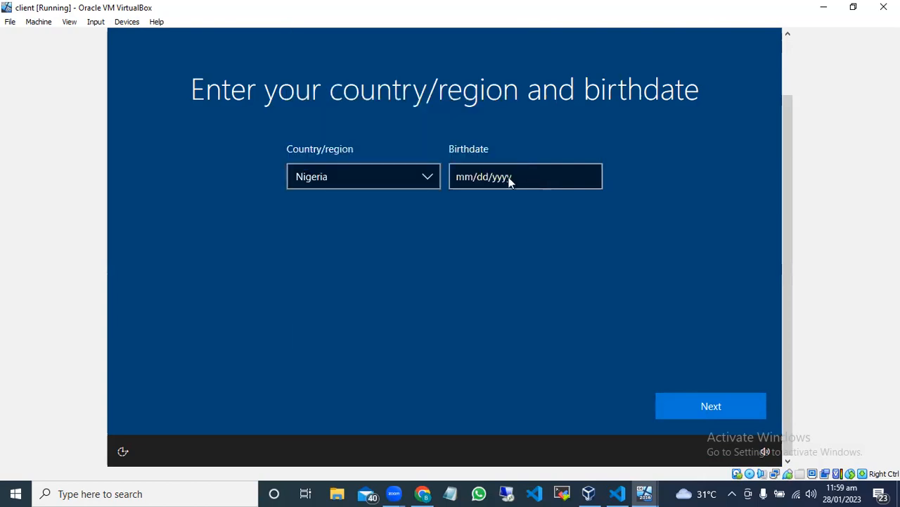
{"action": "left_click", "coordinate": [508, 180]}
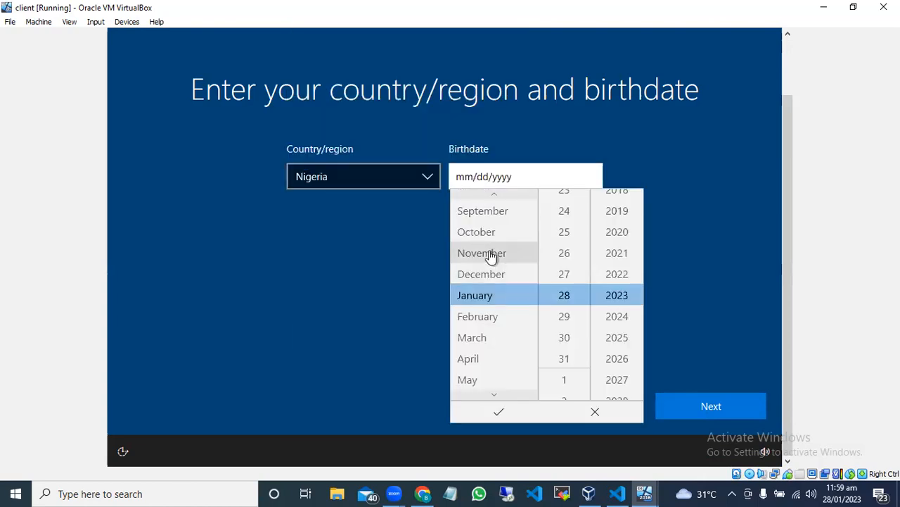
{"action": "left_click", "coordinate": [487, 234]}
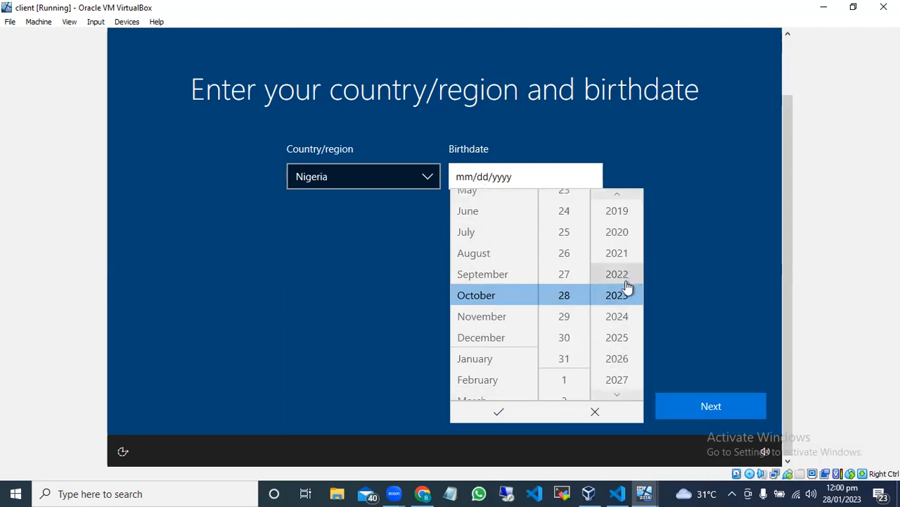
{"action": "left_click", "coordinate": [617, 197]}
{"action": "left_click", "coordinate": [617, 197]}
{"action": "left_click", "coordinate": [617, 197]}
{"action": "left_click", "coordinate": [617, 197]}
{"action": "left_click", "coordinate": [617, 197]}
{"action": "left_click", "coordinate": [617, 198]}
{"action": "left_click", "coordinate": [617, 197]}
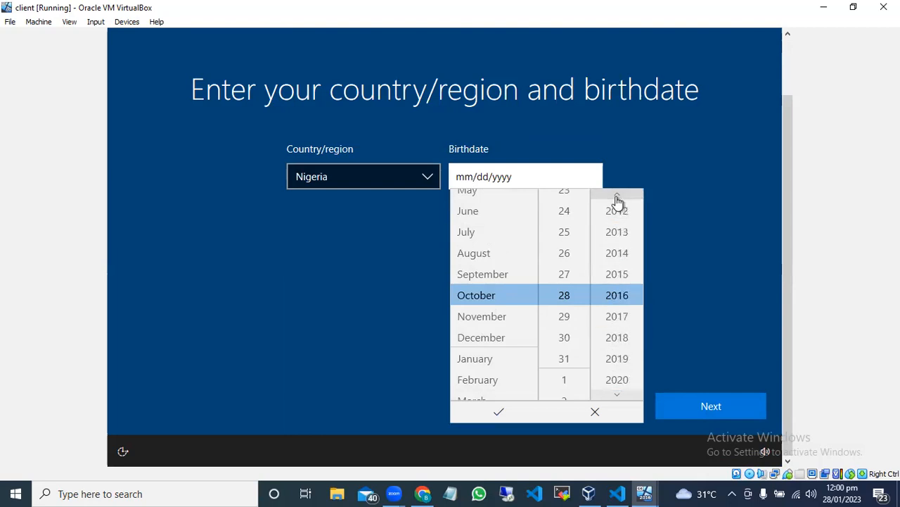
{"action": "left_click", "coordinate": [617, 198]}
{"action": "left_click", "coordinate": [617, 198]}
{"action": "left_click", "coordinate": [617, 198]}
{"action": "left_click", "coordinate": [617, 198]}
{"action": "left_click", "coordinate": [617, 198]}
{"action": "left_click", "coordinate": [617, 198]}
{"action": "left_click", "coordinate": [617, 198]}
{"action": "left_click", "coordinate": [617, 198]}
{"action": "left_click", "coordinate": [617, 198]}
{"action": "left_click", "coordinate": [617, 198]}
{"action": "left_click", "coordinate": [617, 198]}
{"action": "left_click", "coordinate": [617, 197]}
{"action": "left_click", "coordinate": [617, 214]}
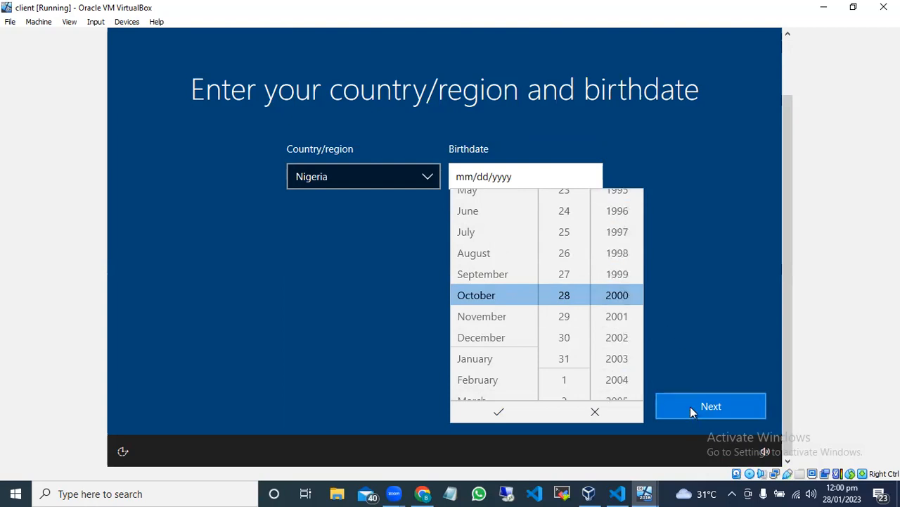
{"action": "left_click", "coordinate": [498, 412]}
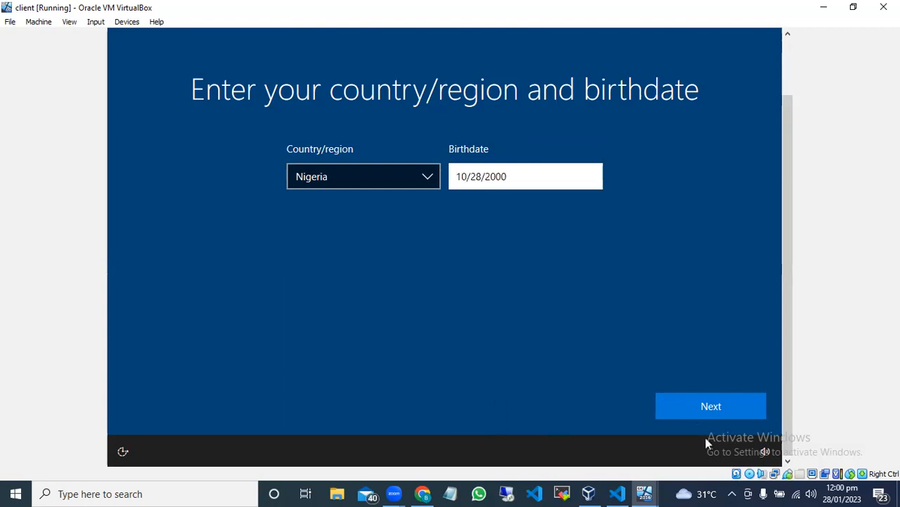
{"action": "left_click", "coordinate": [706, 406]}
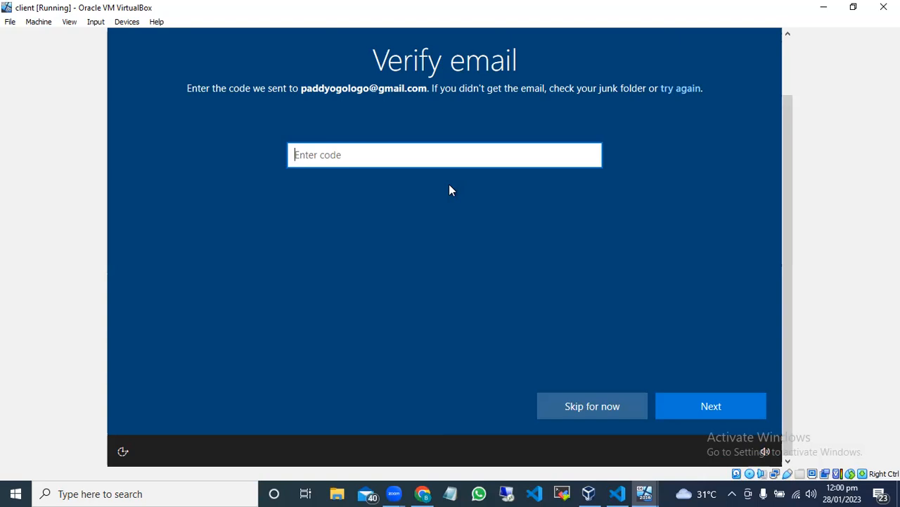
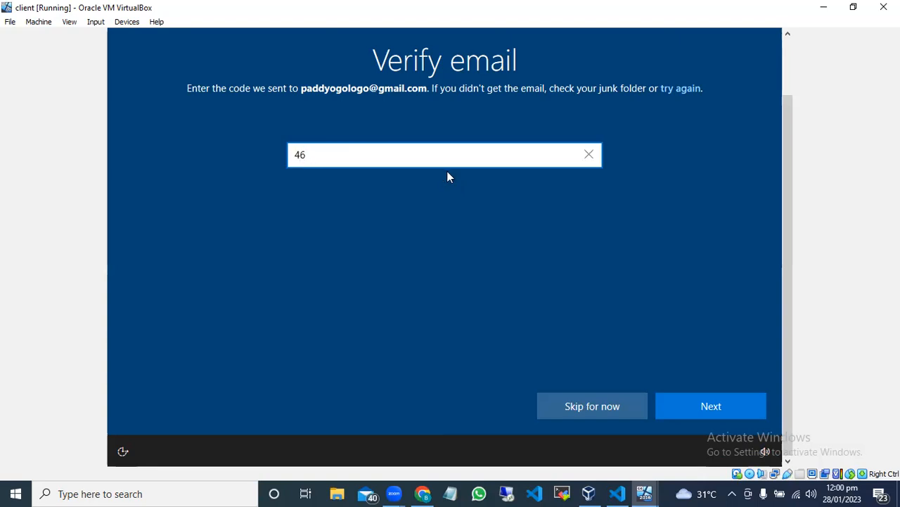
- Enter the verification code from the email, fixing a mistyped digit, and submit it
{"action": "key", "text": "BackSpace"}
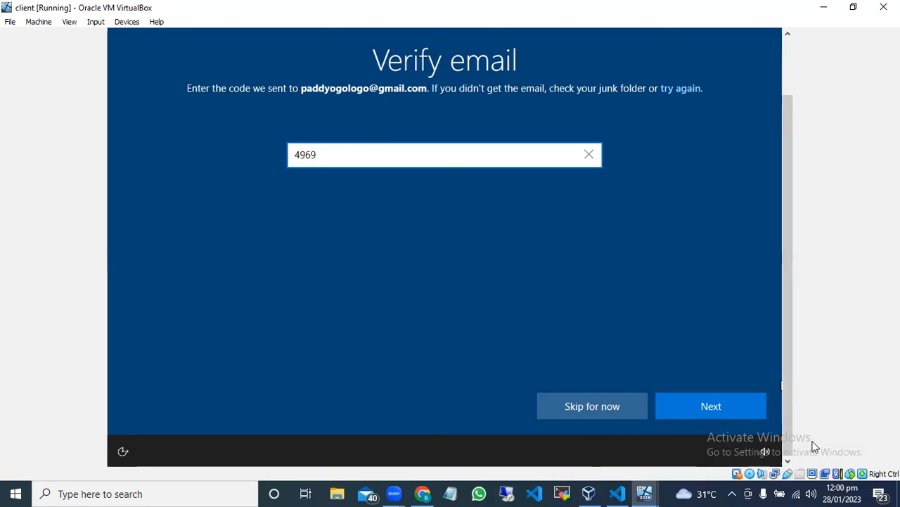
{"action": "left_click", "coordinate": [721, 412]}
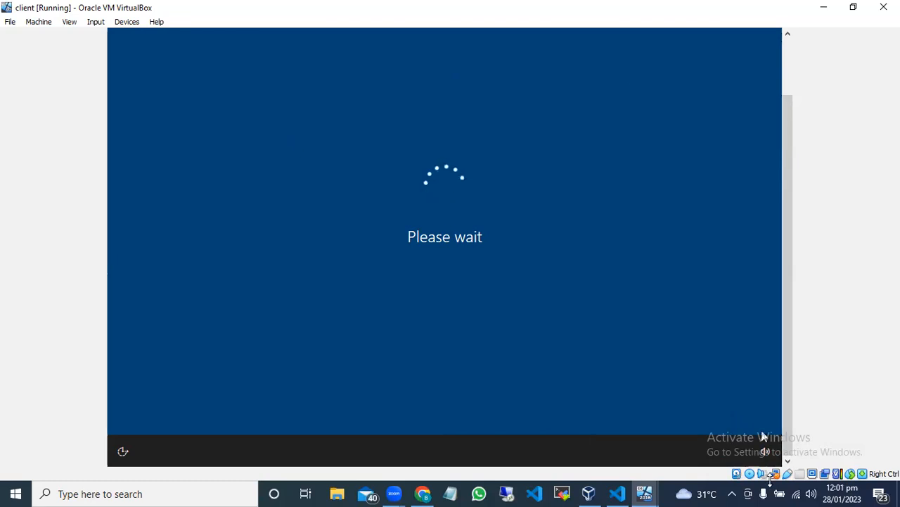
- In the VS Code notes, add 'login with your microsoft account after installation'
{"action": "mouse_move", "coordinate": [617, 492]}
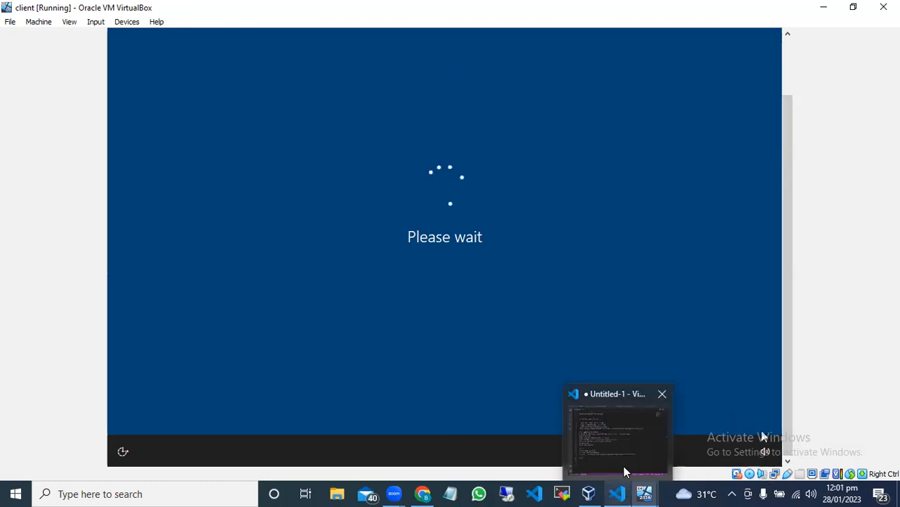
{"action": "left_click", "coordinate": [624, 472]}
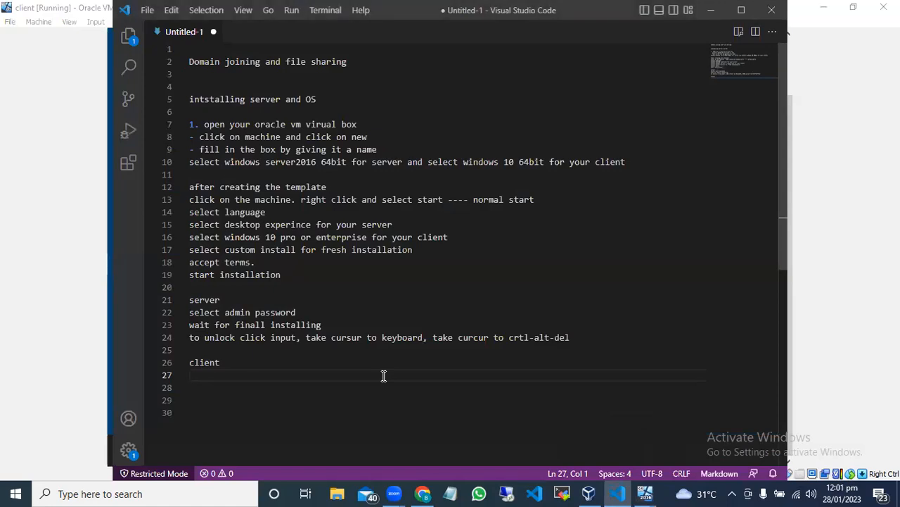
{"action": "type", "text": "login with yo"}
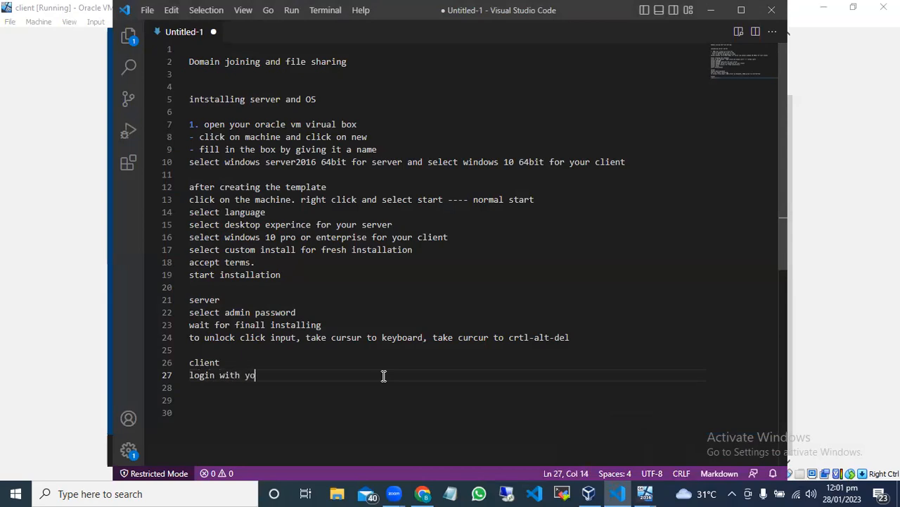
{"action": "type", "text": "ur microsoftr"}
{"action": "key", "text": "BackSpace"}
{"action": "type", "text": "accp"}
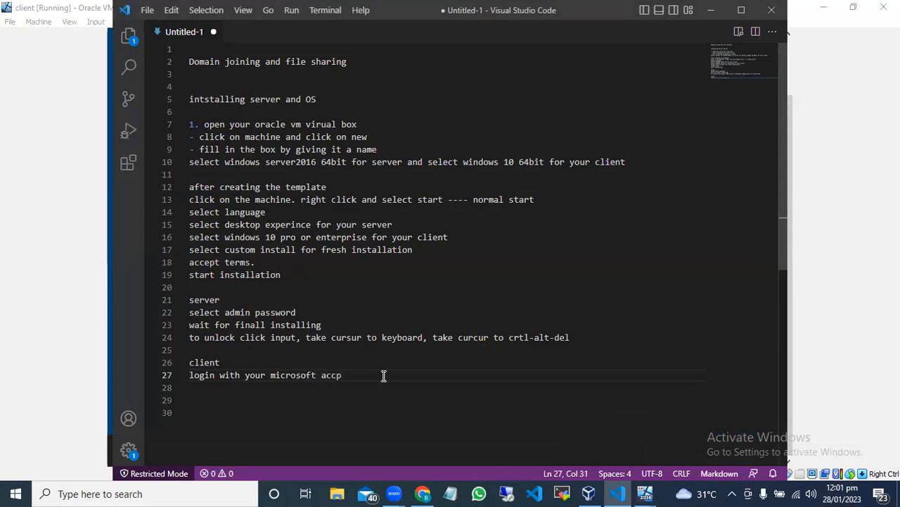
{"action": "key", "text": "BackSpace"}
{"action": "type", "text": "ount after int"}
{"action": "key", "text": "BackSpace"}
{"action": "type", "text": "stallation"}
{"action": "key", "text": "Return"}
- Add the line 'or create a new microsoft acct if you dont have any. (create with email address)'
{"action": "type", "text": "or create"}
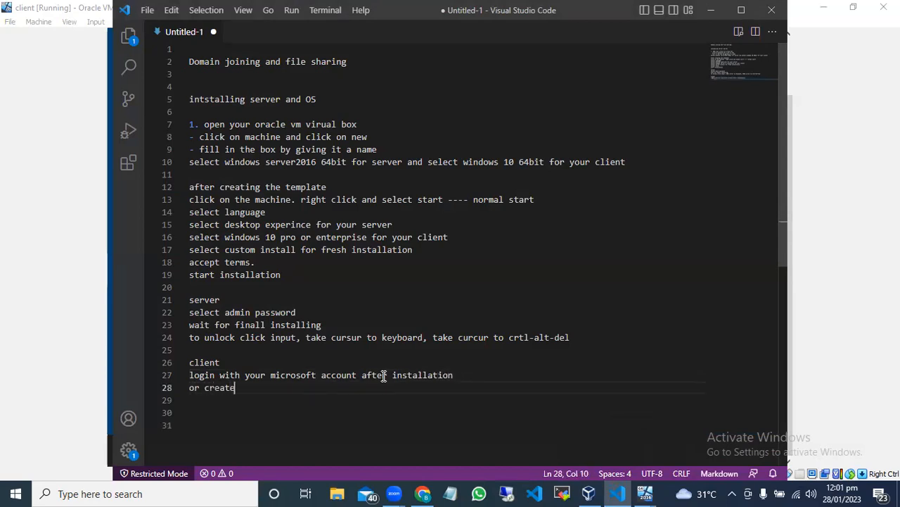
{"action": "type", "text": " a new microsoft"}
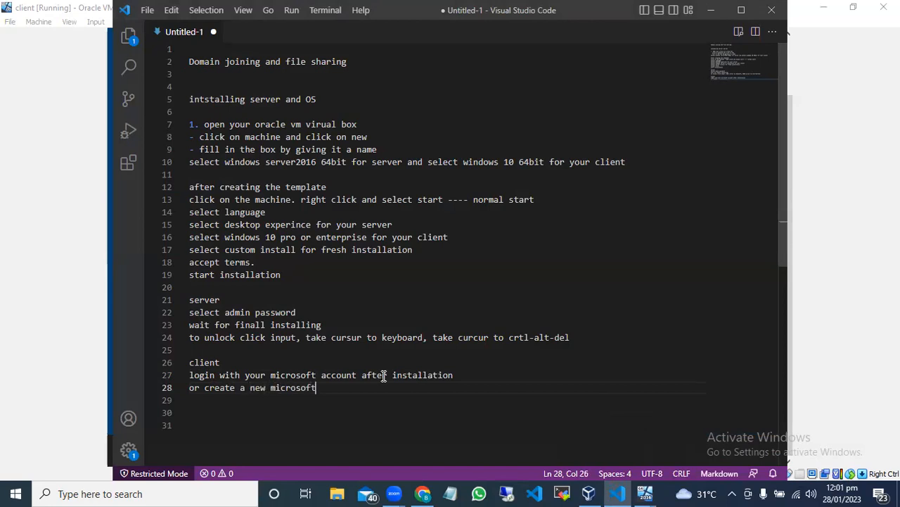
{"action": "type", "text": " acct if you dont habe"}
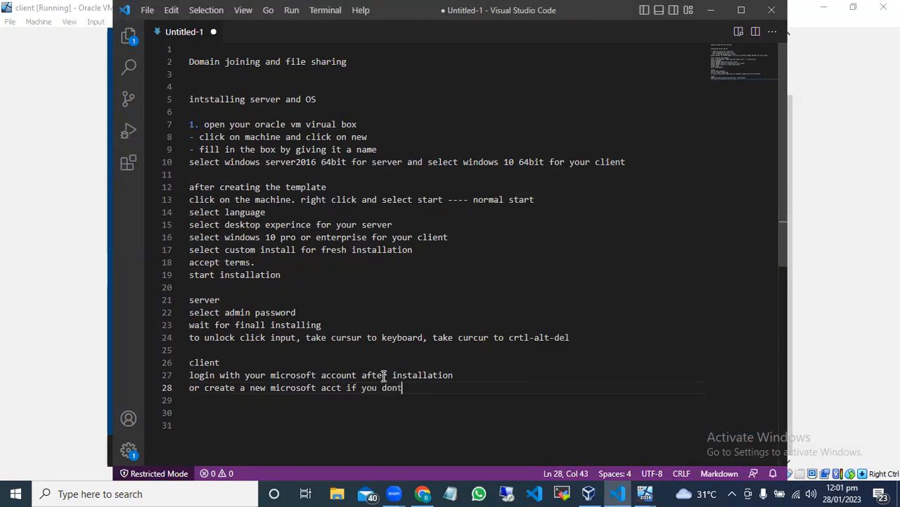
{"action": "key", "text": "BackSpace"}
{"action": "key", "text": "BackSpace"}
{"action": "type", "text": "ve an"}
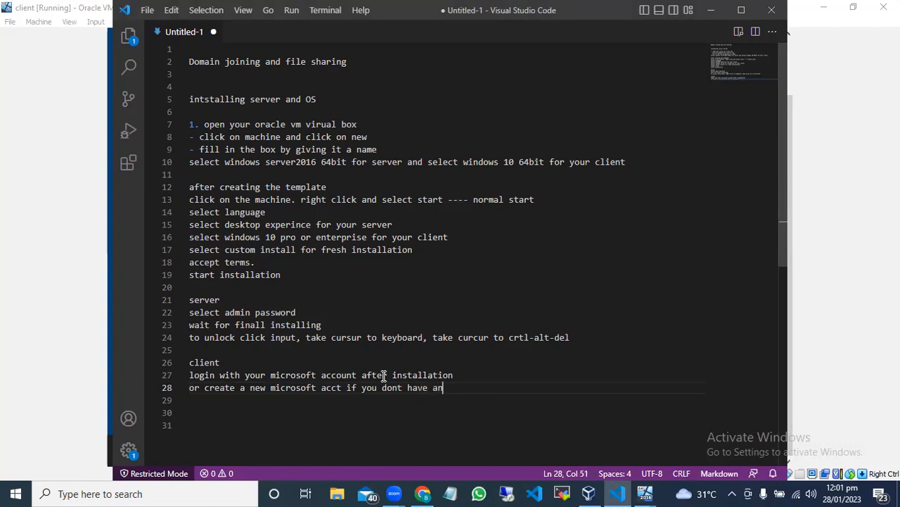
{"action": "type", "text": "y. (create with email address"}
{"action": "key", "text": "Return"}
{"action": "key", "text": "BackSpace"}
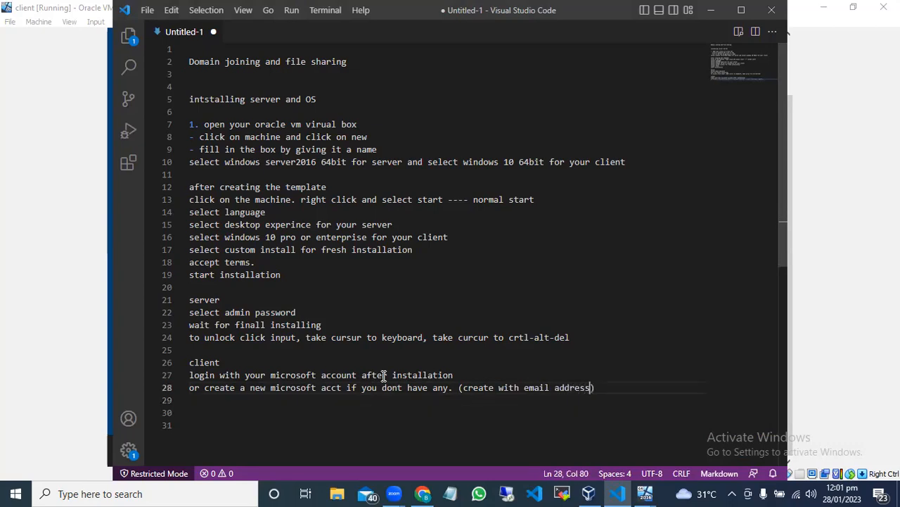
{"action": "key", "text": "End"}
{"action": "key", "text": "Return"}
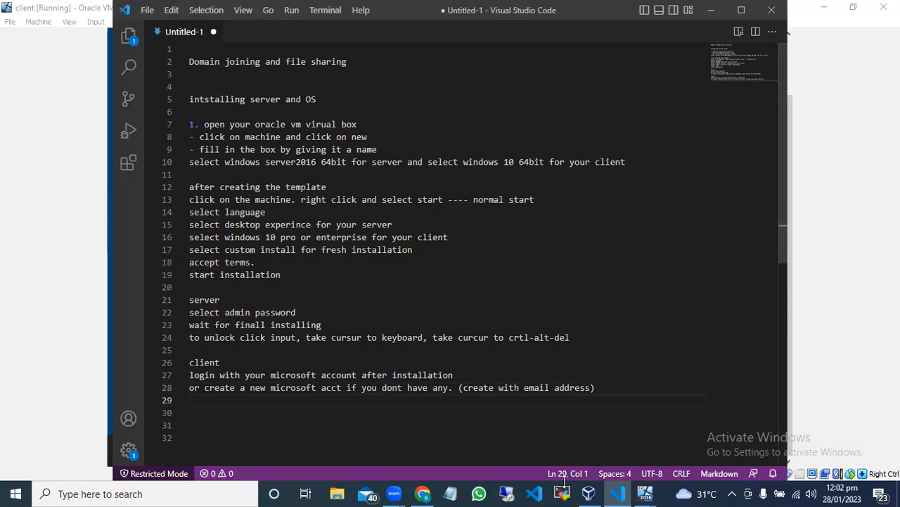
- On the client VM, start PIN creation and enter the PIN in New PIN and Confirm PIN
{"action": "mouse_move", "coordinate": [644, 494]}
{"action": "left_click", "coordinate": [680, 458]}
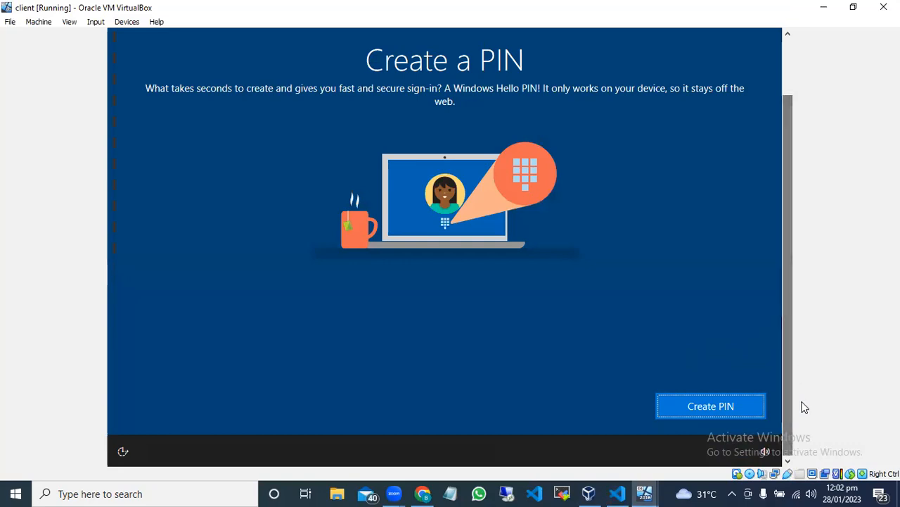
{"action": "left_click", "coordinate": [743, 407]}
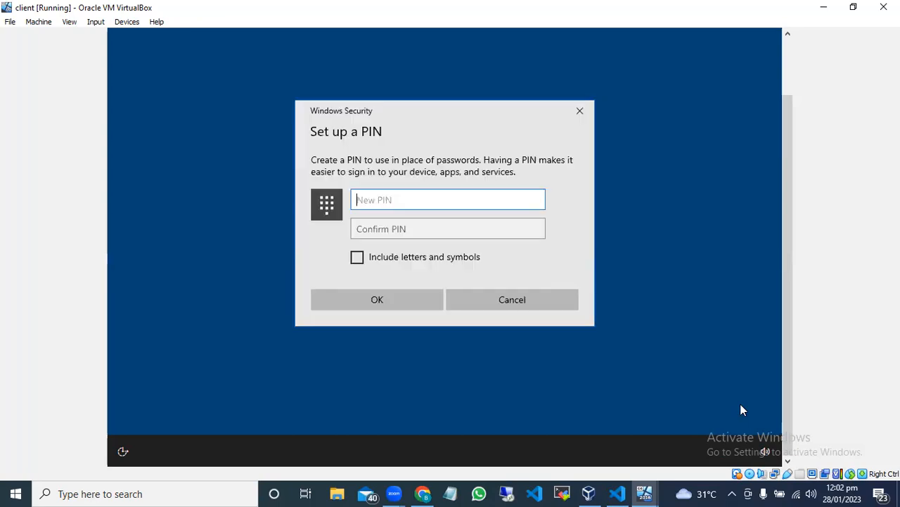
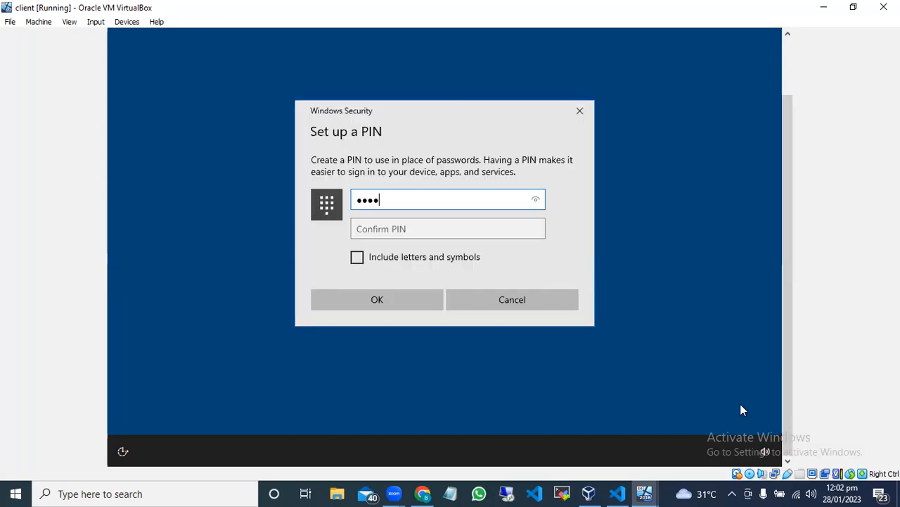
{"action": "key", "text": "Tab"}
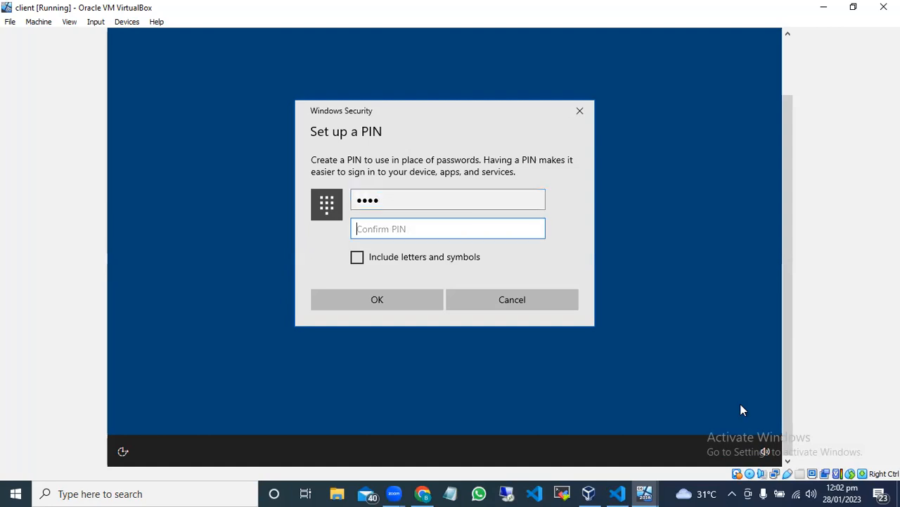
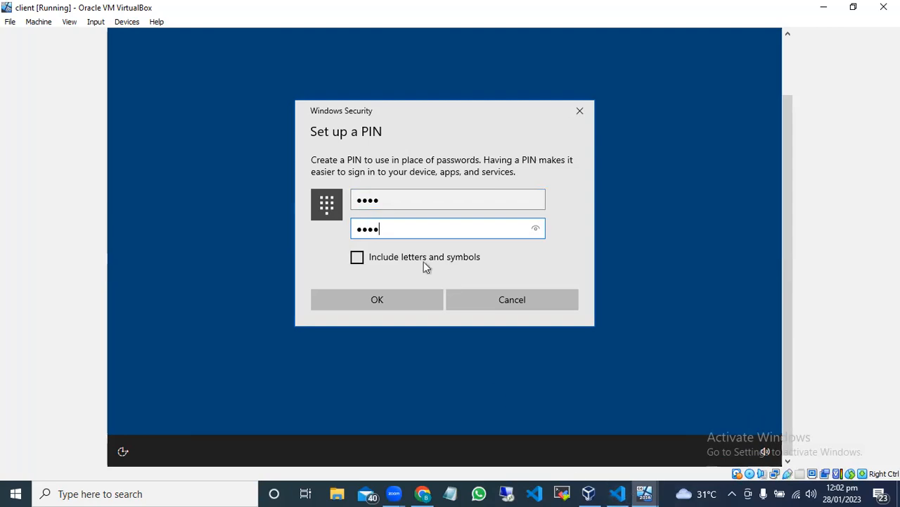
{"action": "double_click", "coordinate": [403, 201]}
{"action": "left_click", "coordinate": [402, 200]}
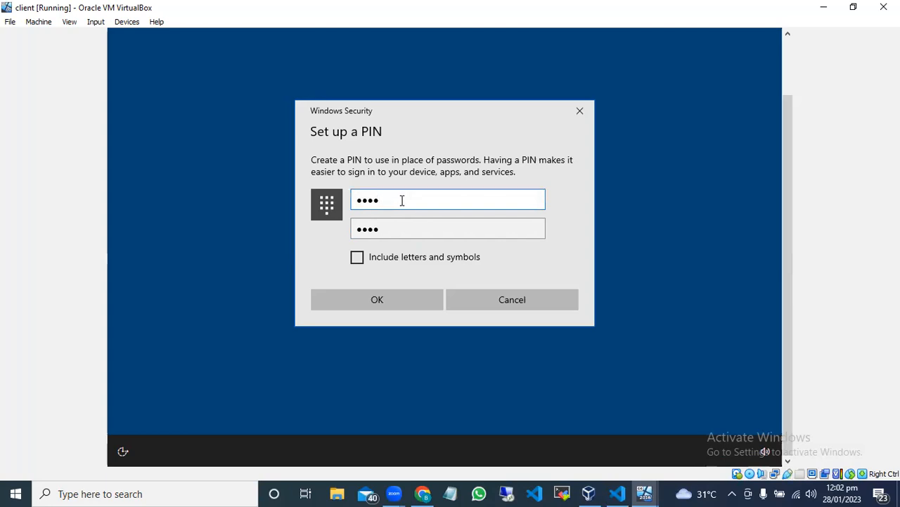
{"action": "key", "text": "BackSpace"}
{"action": "key", "text": "BackSpace"}
{"action": "key", "text": "BackSpace"}
- Confirm the PIN with OK and accept the default privacy settings
{"action": "left_click", "coordinate": [384, 298]}
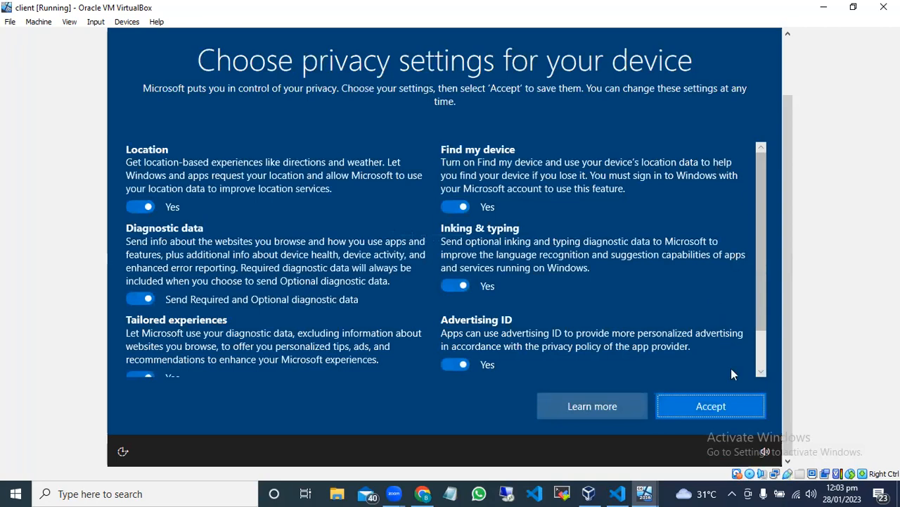
{"action": "left_click", "coordinate": [722, 400]}
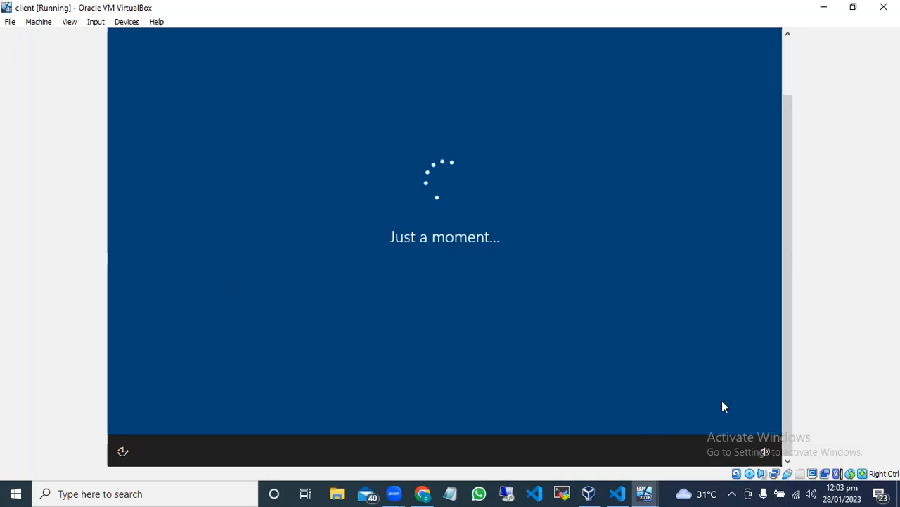
{"action": "left_click_drag", "start_coordinate": [787, 372], "coordinate": [796, 297]}
{"action": "left_click_drag", "start_coordinate": [793, 342], "coordinate": [800, 263]}
{"action": "left_click_drag", "start_coordinate": [800, 216], "coordinate": [781, 394]}
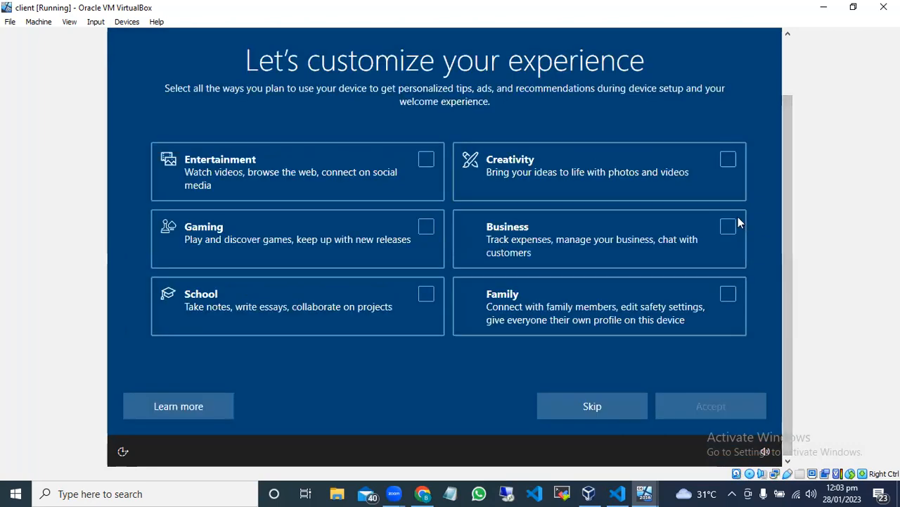
- Skip the device-usage customization and choose 'No, thanks' for linking an Android phone
{"action": "left_click", "coordinate": [626, 400]}
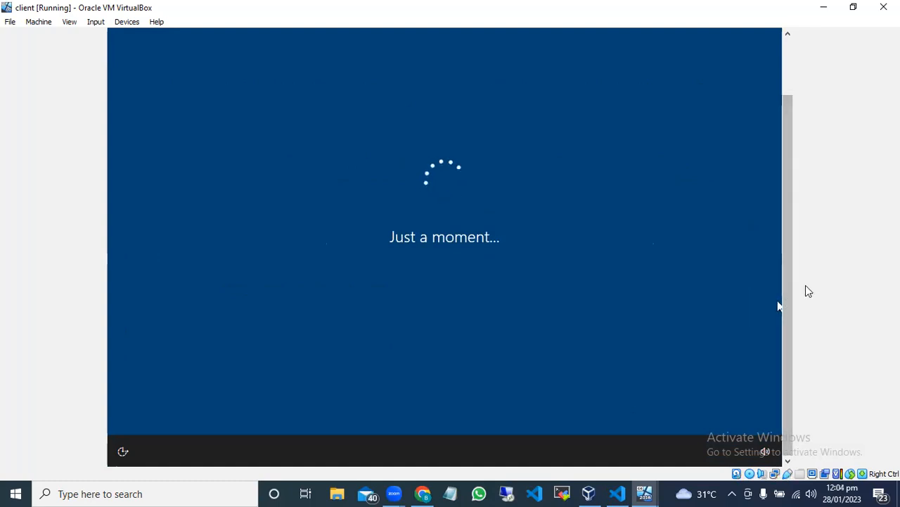
{"action": "left_click_drag", "start_coordinate": [788, 283], "coordinate": [803, 372]}
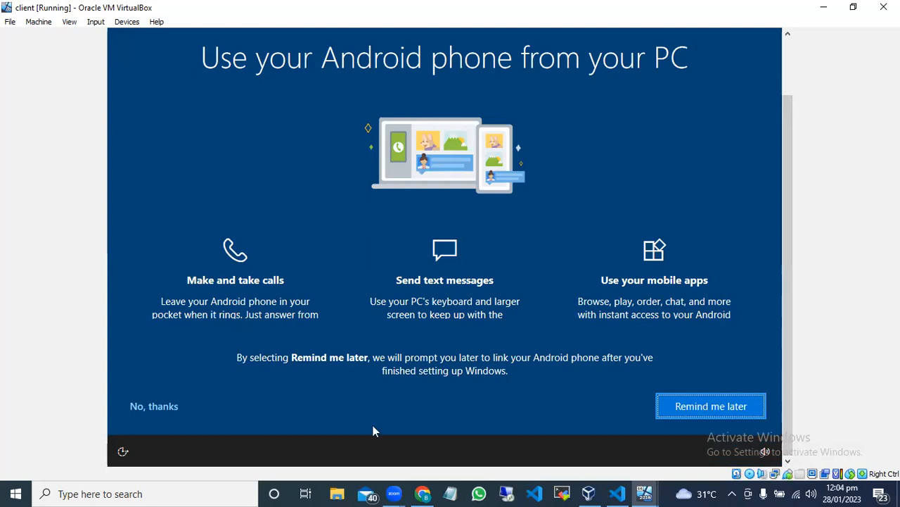
{"action": "left_click", "coordinate": [139, 409]}
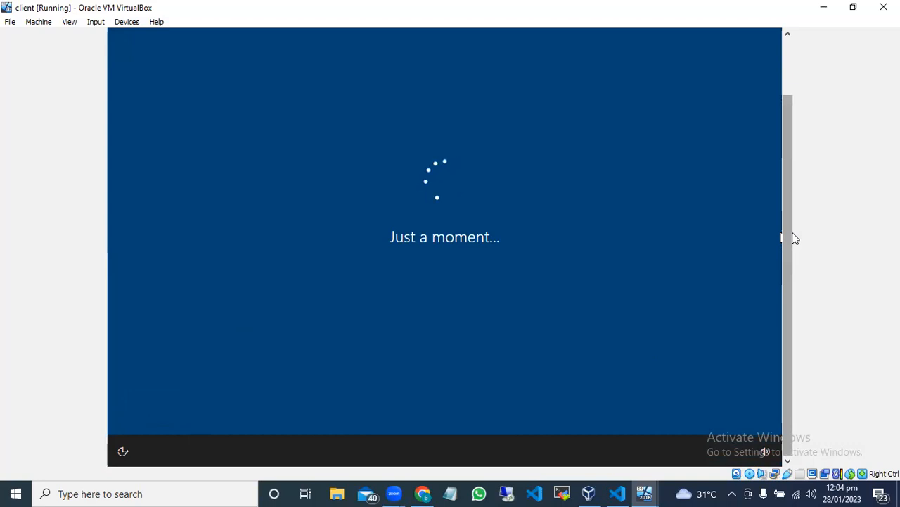
{"action": "left_click_drag", "start_coordinate": [783, 271], "coordinate": [809, 142]}
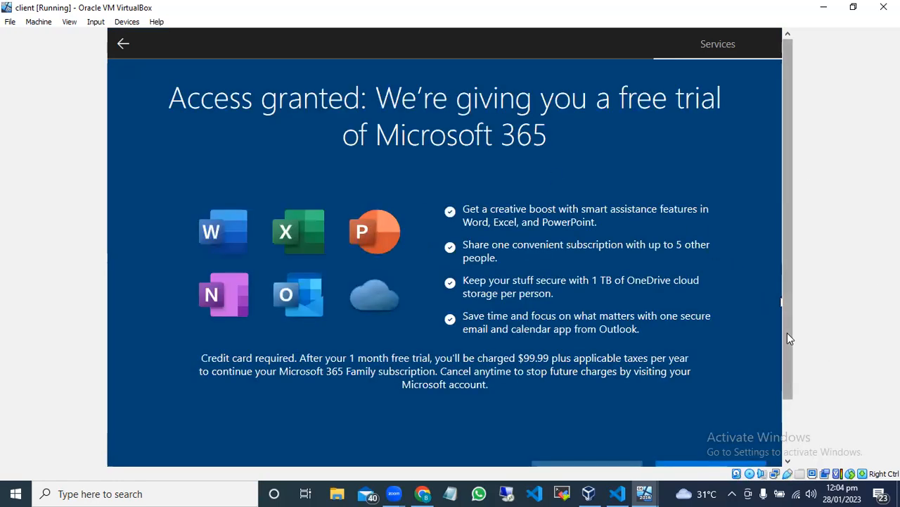
- Decline the Microsoft 365 trial, OneDrive storage, and Game Pass offers, and accept Cortana
{"action": "scroll", "coordinate": [788, 333], "scroll_direction": "down", "scroll_amount": 2}
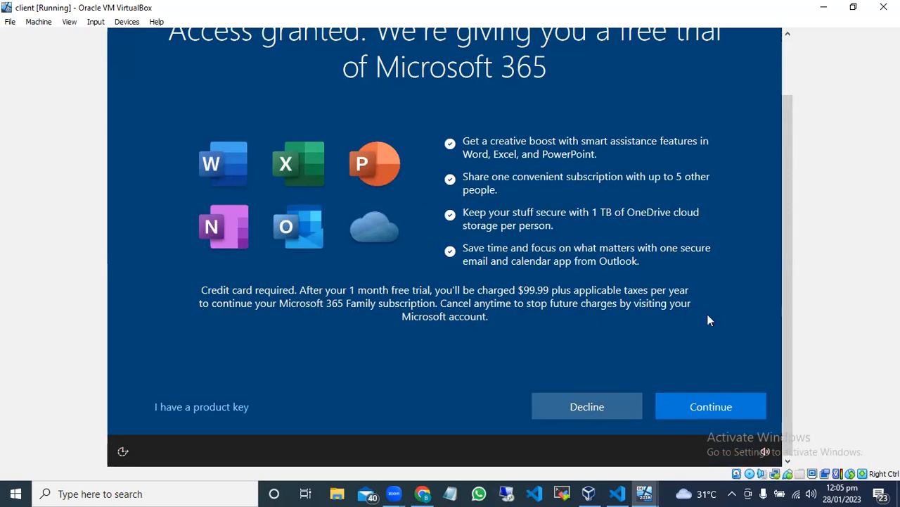
{"action": "left_click", "coordinate": [619, 407]}
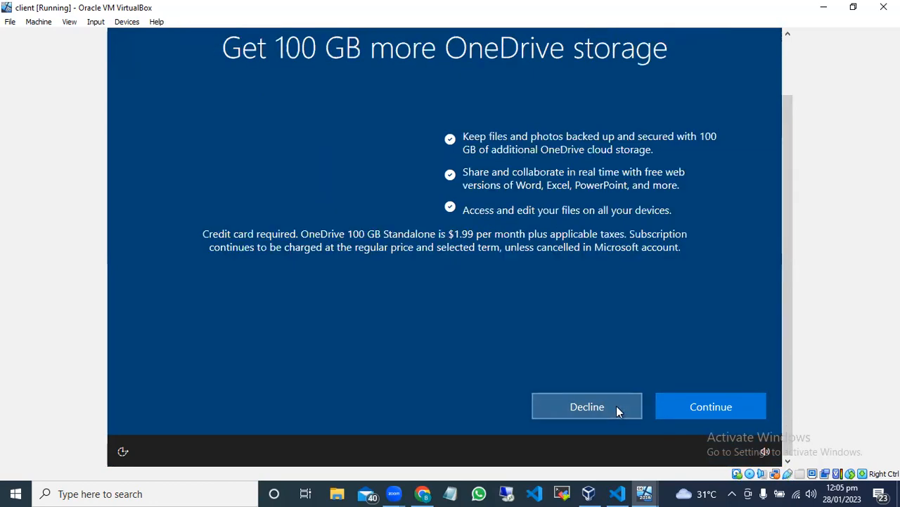
{"action": "left_click", "coordinate": [605, 406]}
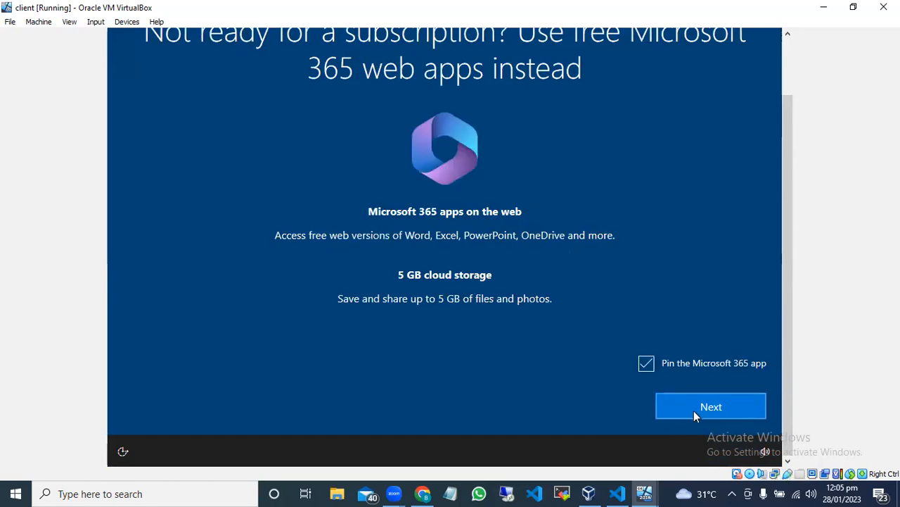
{"action": "left_click", "coordinate": [694, 413]}
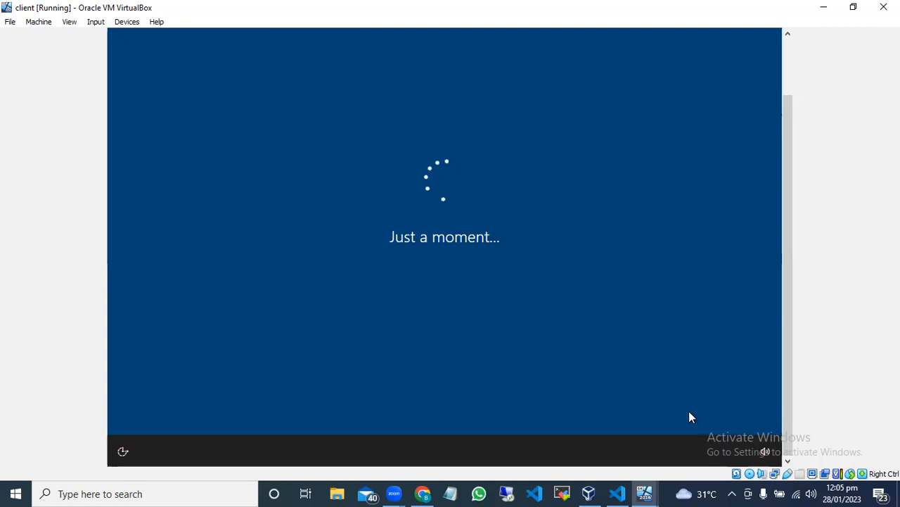
{"action": "left_click_drag", "start_coordinate": [787, 301], "coordinate": [772, 399]}
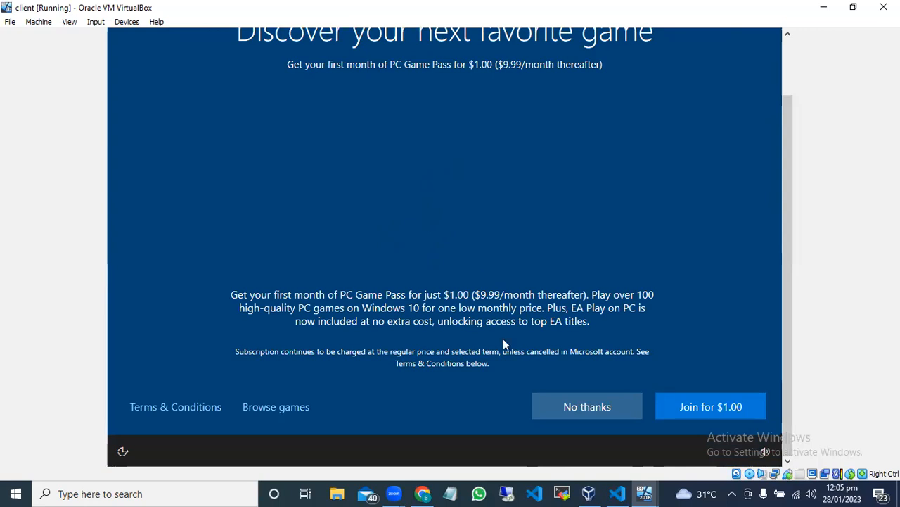
{"action": "left_click", "coordinate": [557, 412]}
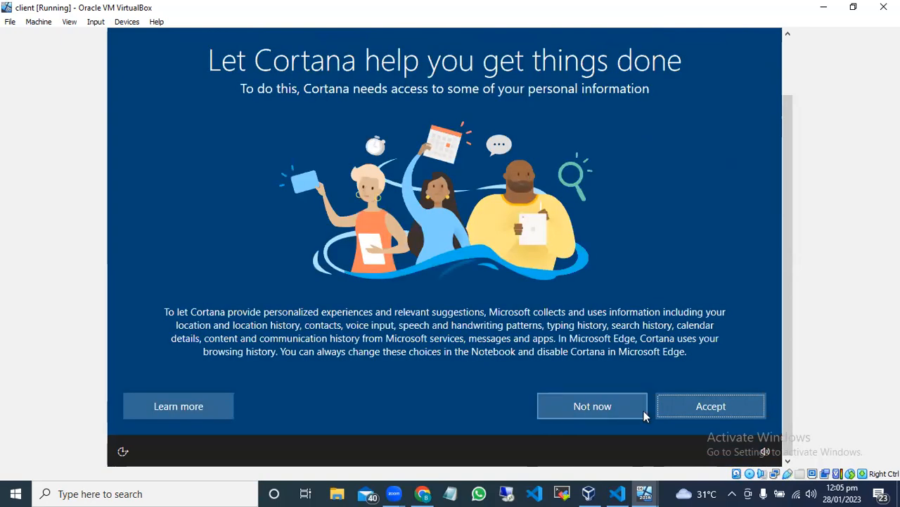
{"action": "left_click", "coordinate": [668, 414]}
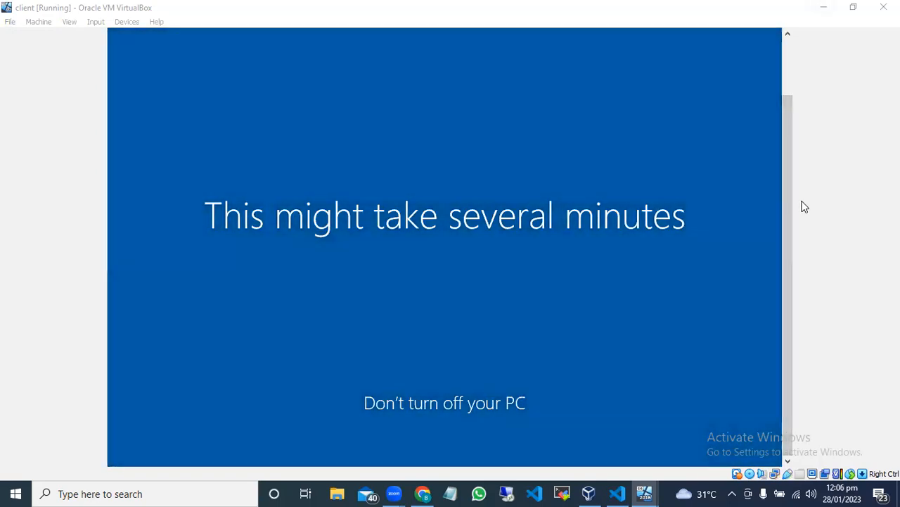
- Wait through 'This might take several minutes' until the client's Windows desktop loads
{"action": "left_click_drag", "start_coordinate": [784, 195], "coordinate": [790, 98]}
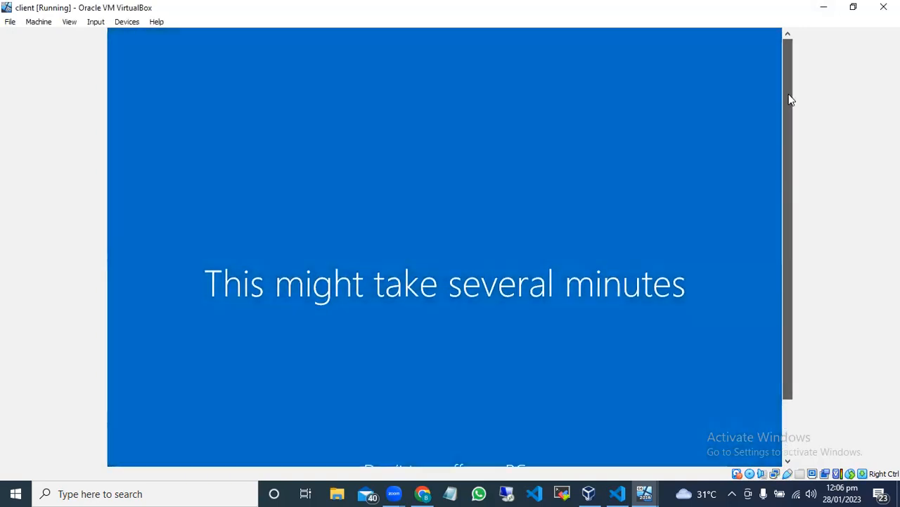
{"action": "left_click_drag", "start_coordinate": [788, 150], "coordinate": [786, 208]}
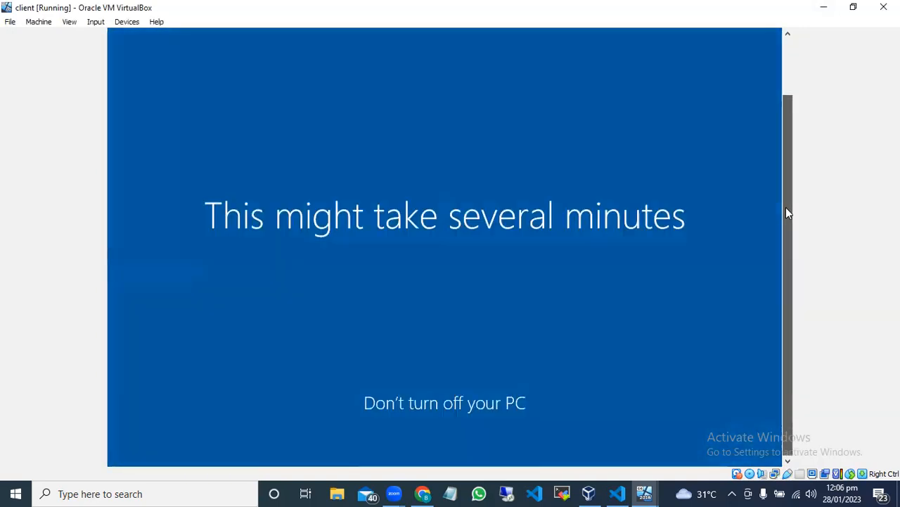
{"action": "left_click_drag", "start_coordinate": [777, 137], "coordinate": [748, 130]}
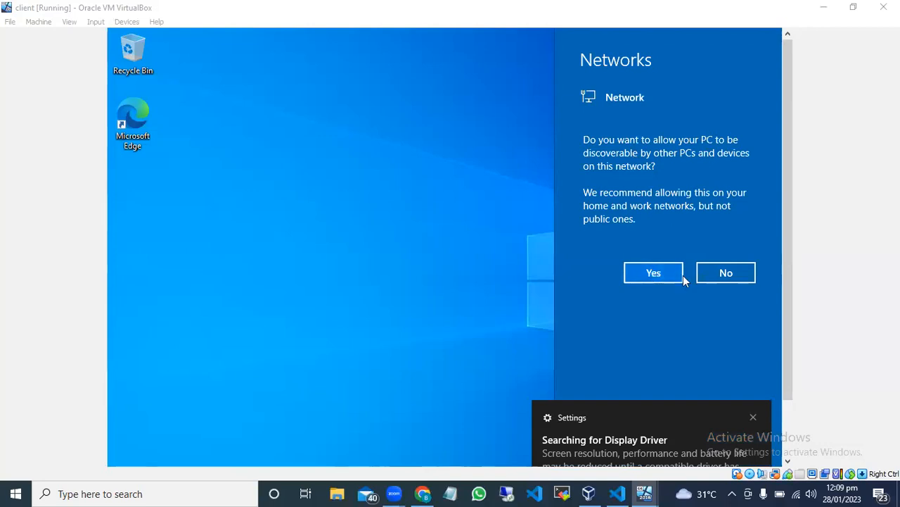
- Answer the client's network discoverability prompt and switch to the server1 VM window
{"action": "left_click", "coordinate": [730, 275]}
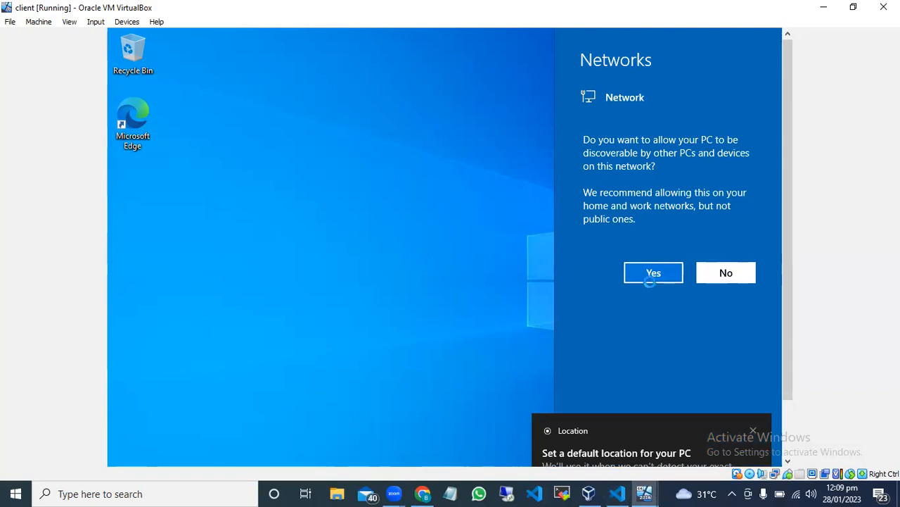
{"action": "mouse_move", "coordinate": [646, 493]}
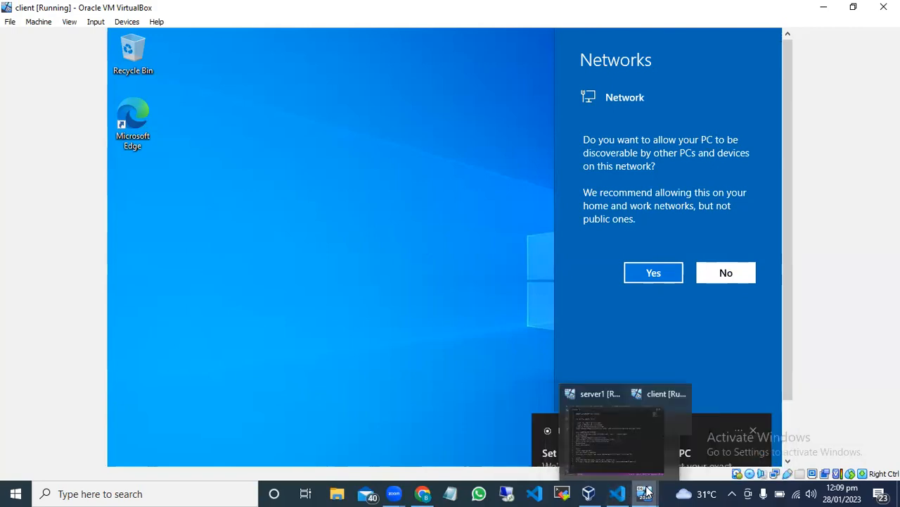
{"action": "left_click", "coordinate": [591, 438]}
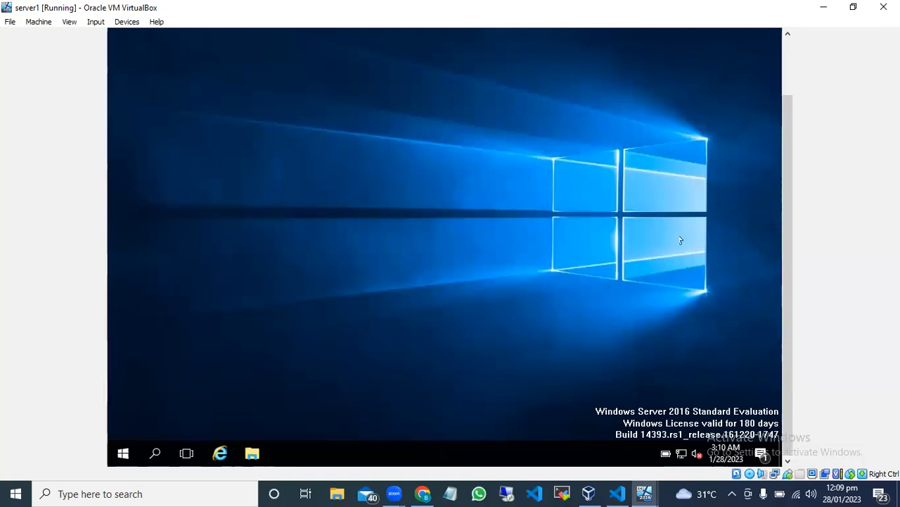
- Look at the client VM window briefly, then bring server1's Windows Server desktop to the front
{"action": "mouse_move", "coordinate": [649, 491]}
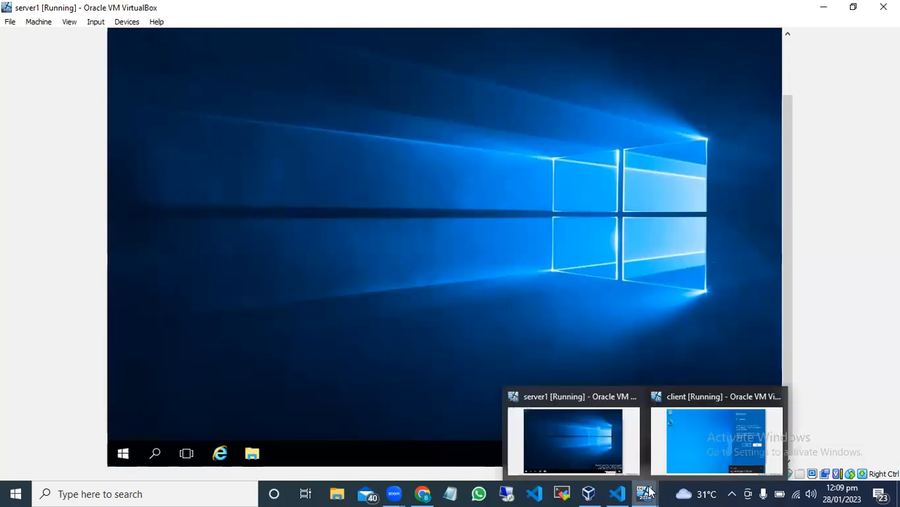
{"action": "left_click", "coordinate": [706, 432]}
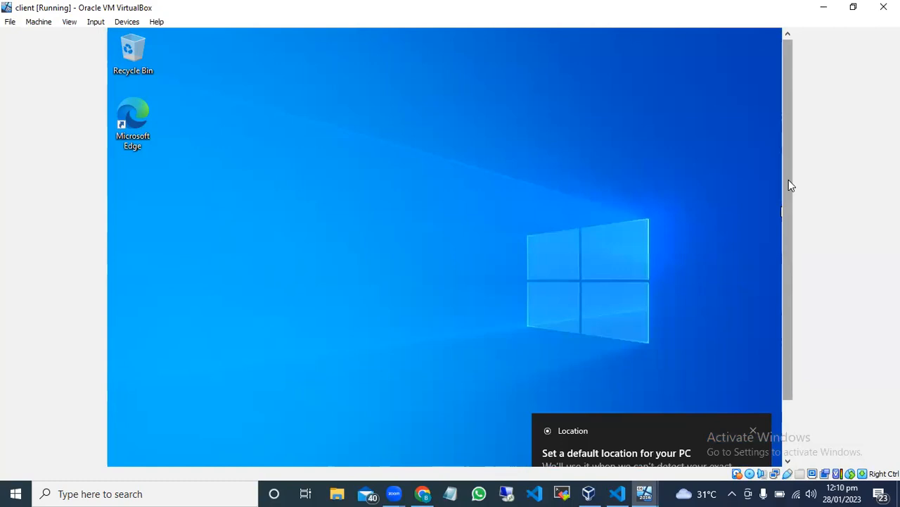
{"action": "left_click_drag", "start_coordinate": [789, 185], "coordinate": [786, 310]}
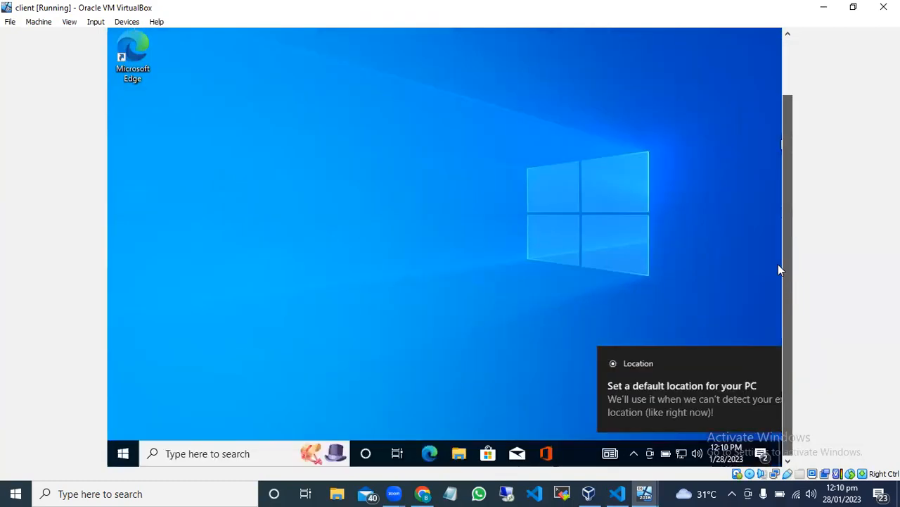
{"action": "left_click_drag", "start_coordinate": [786, 249], "coordinate": [770, 112]}
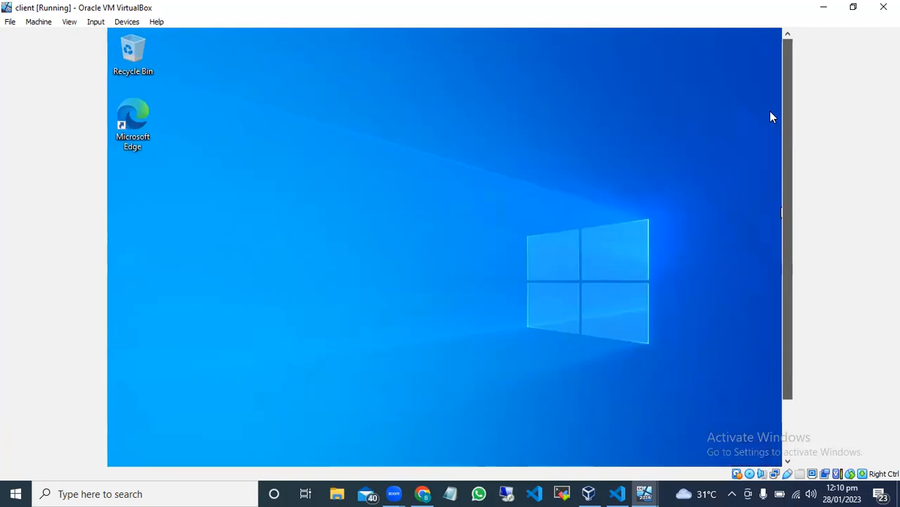
{"action": "left_click_drag", "start_coordinate": [789, 187], "coordinate": [795, 167]}
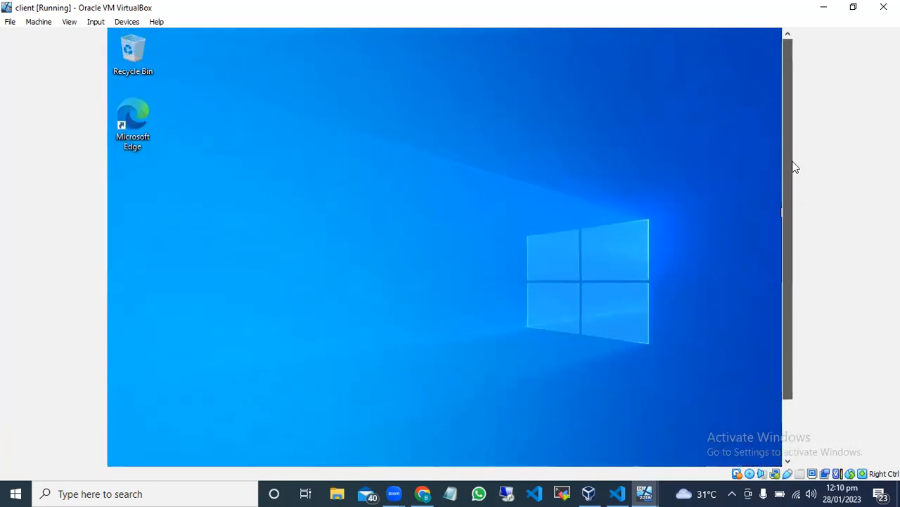
{"action": "left_click_drag", "start_coordinate": [805, 201], "coordinate": [810, 180]}
{"action": "mouse_move", "coordinate": [807, 128]}
{"action": "left_mouse_down"}
{"action": "mouse_move", "coordinate": [807, 335]}
{"action": "mouse_move", "coordinate": [798, 143]}
{"action": "left_mouse_up"}
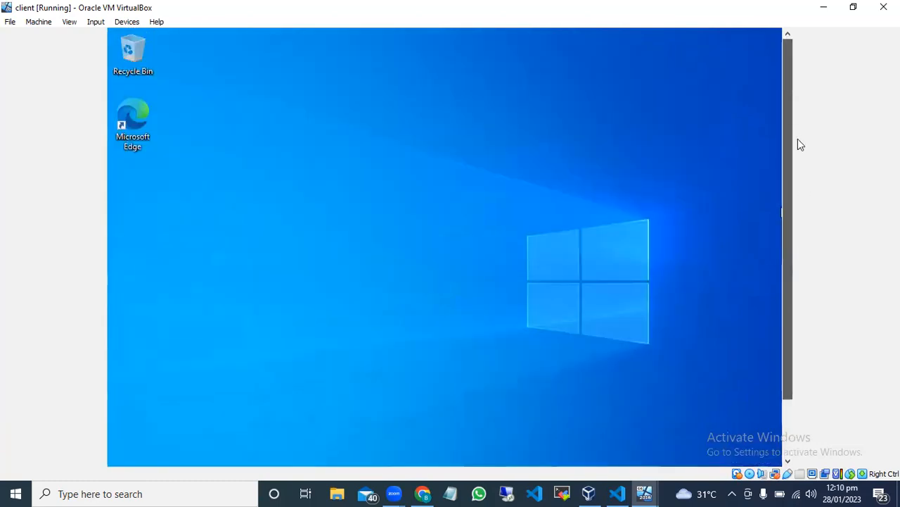
{"action": "left_click_drag", "start_coordinate": [800, 247], "coordinate": [811, 312]}
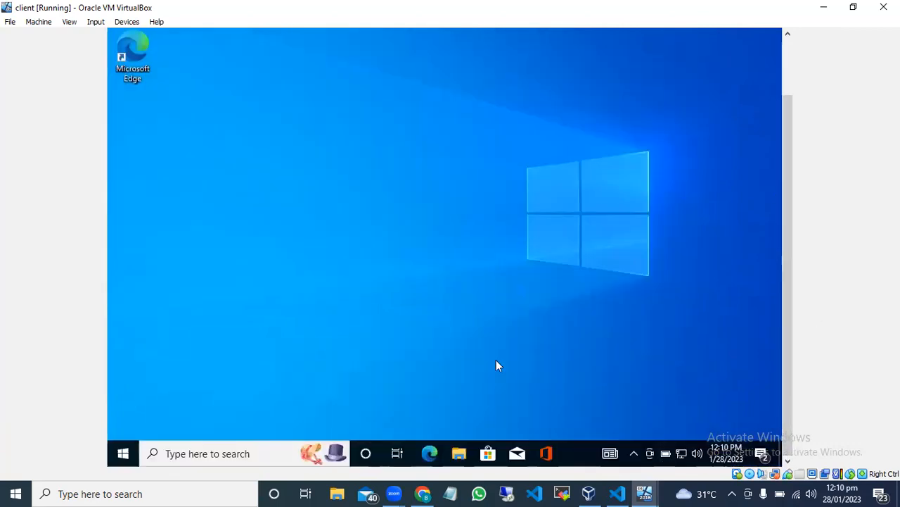
{"action": "mouse_move", "coordinate": [649, 492]}
{"action": "left_click", "coordinate": [577, 434]}
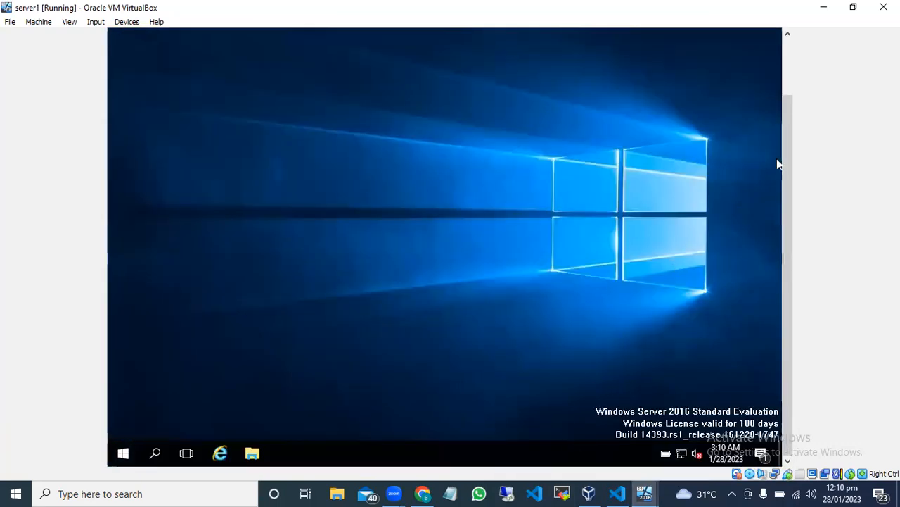
{"action": "left_click_drag", "start_coordinate": [787, 162], "coordinate": [292, 492]}
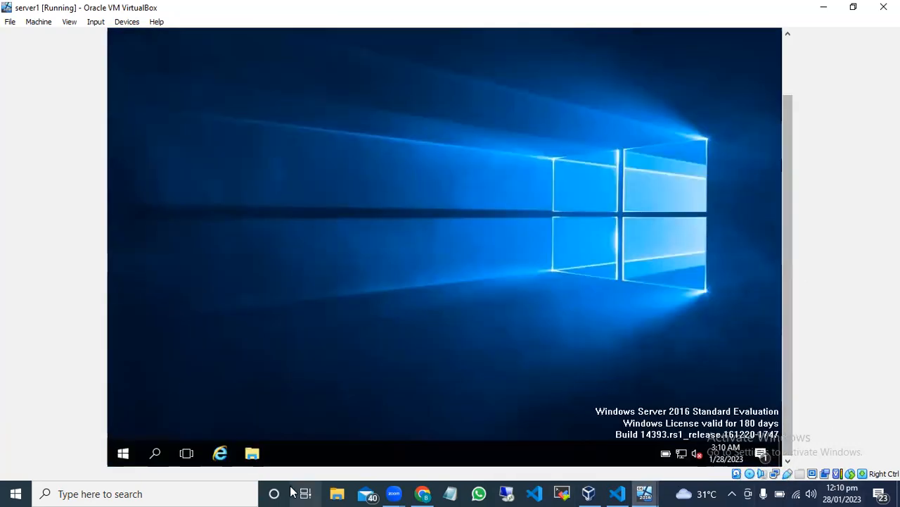
- Open server1's Network and Sharing Center via File Explorer's Network properties, then return to VS Code
{"action": "left_click", "coordinate": [254, 453]}
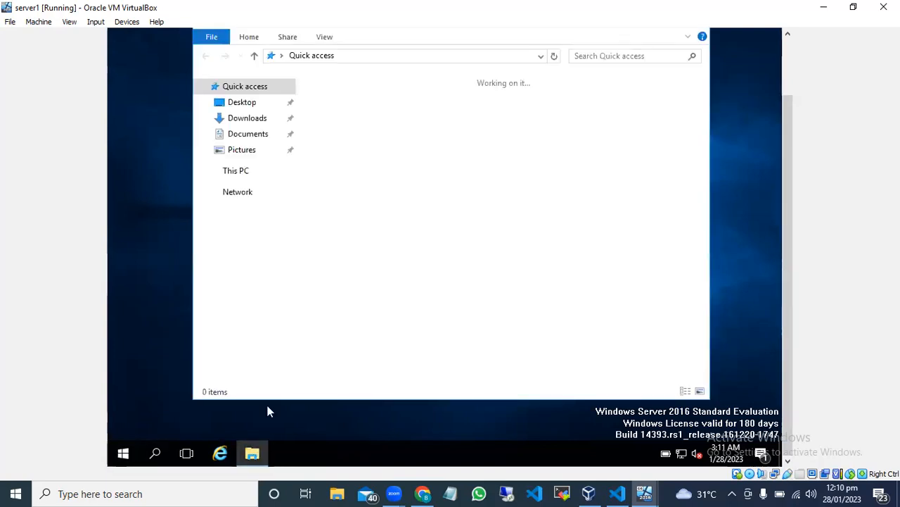
{"action": "right_click", "coordinate": [246, 191]}
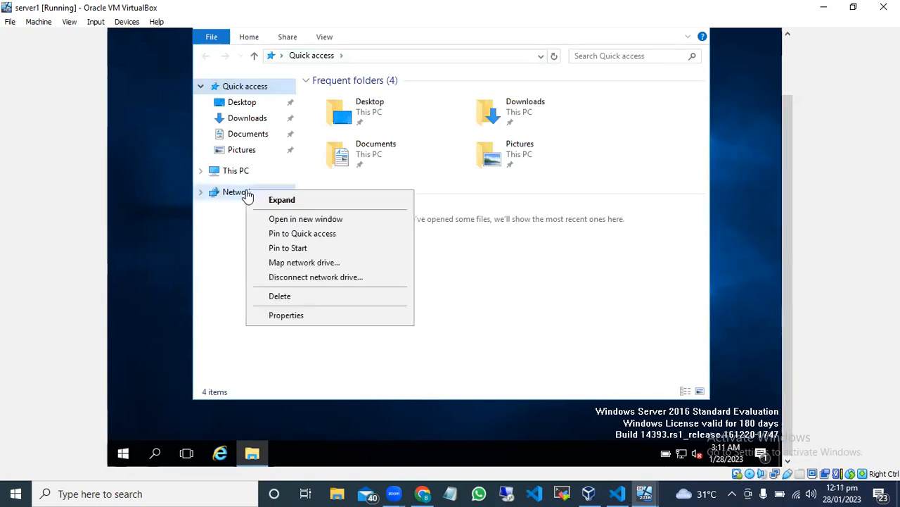
{"action": "left_click", "coordinate": [278, 315]}
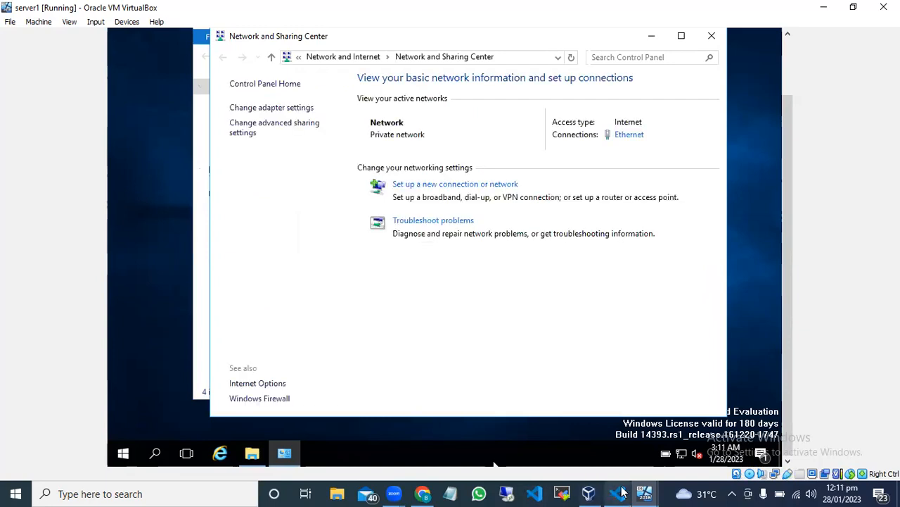
{"action": "mouse_move", "coordinate": [619, 493]}
{"action": "left_click", "coordinate": [617, 428]}
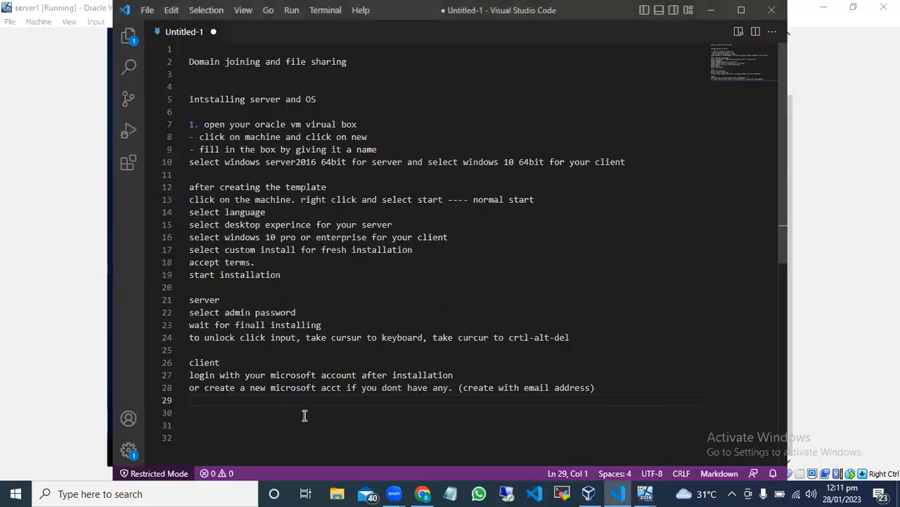
- Add the heading 'assigning IP to the machines' and the note 'goto network and right click ---- click properties------'
{"action": "key", "text": "Return"}
{"action": "key", "text": "Return"}
{"action": "key", "text": "BackSpace"}
{"action": "type", "text": "assig"}
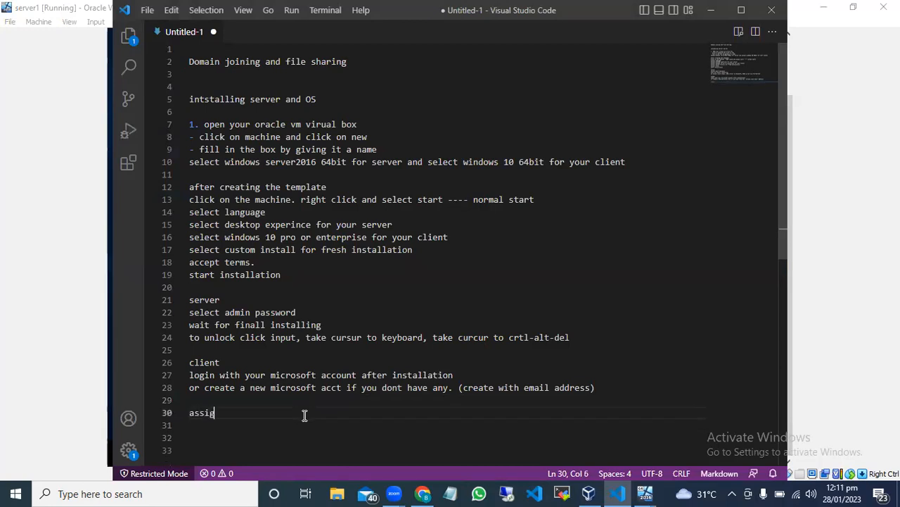
{"action": "type", "text": "ning IP to th"}
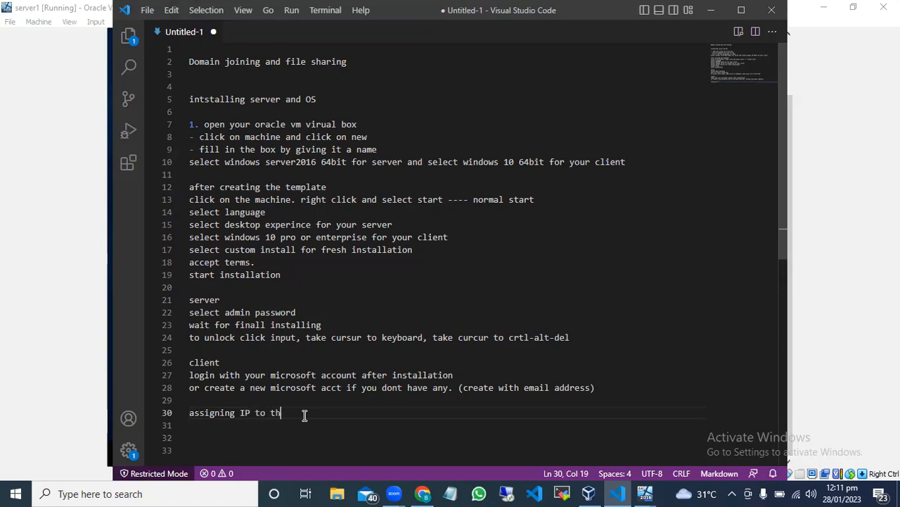
{"action": "type", "text": "e machines"}
{"action": "key", "text": "Return"}
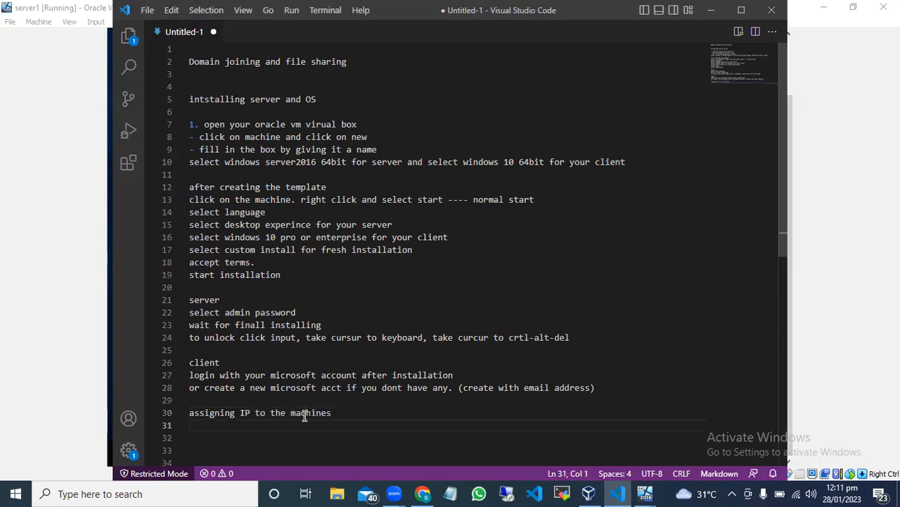
{"action": "type", "text": "goto network and r"}
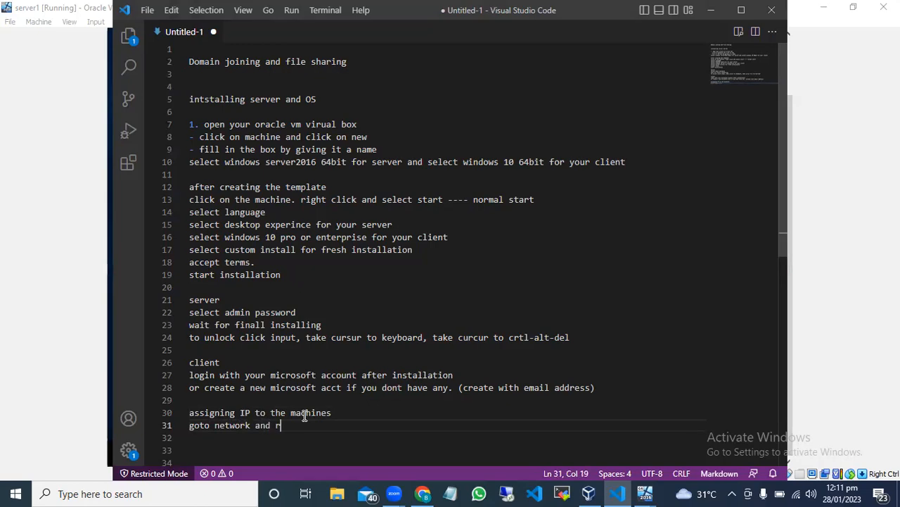
{"action": "type", "text": "ight click"}
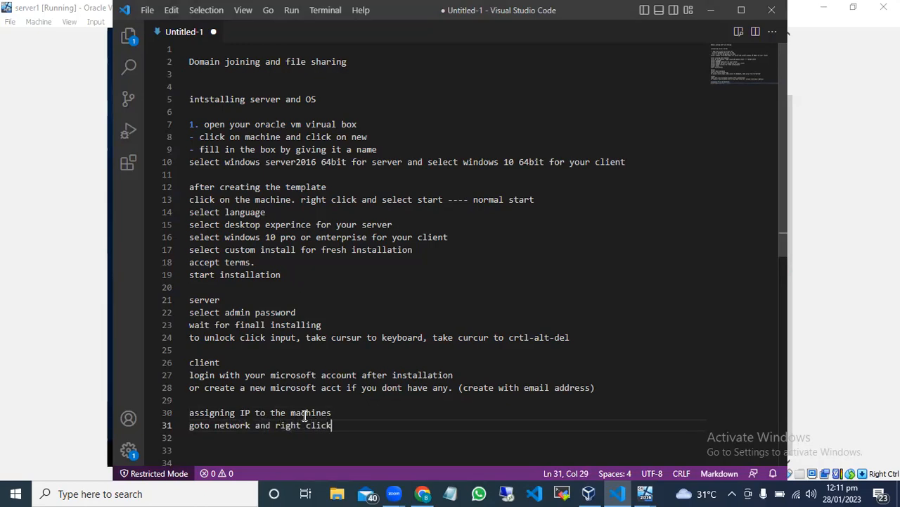
{"action": "type", "text": "---- click properties"}
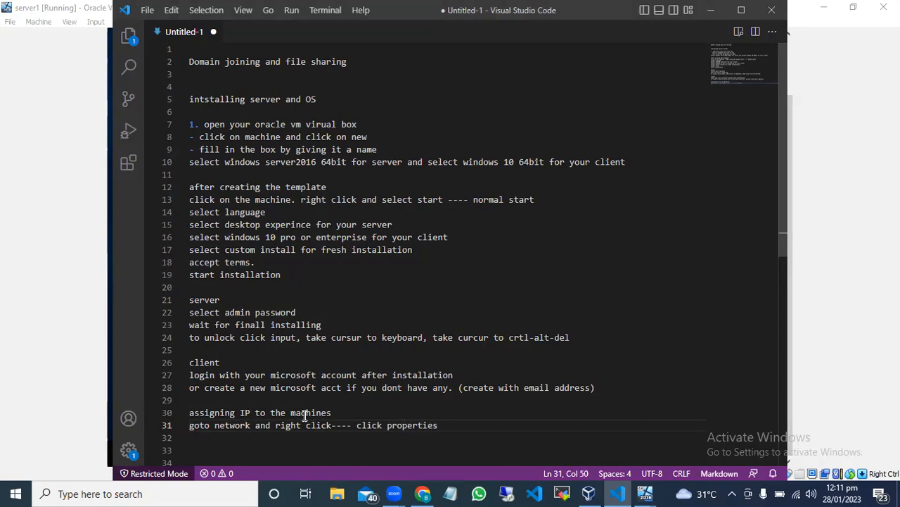
{"action": "type", "text": "------"}
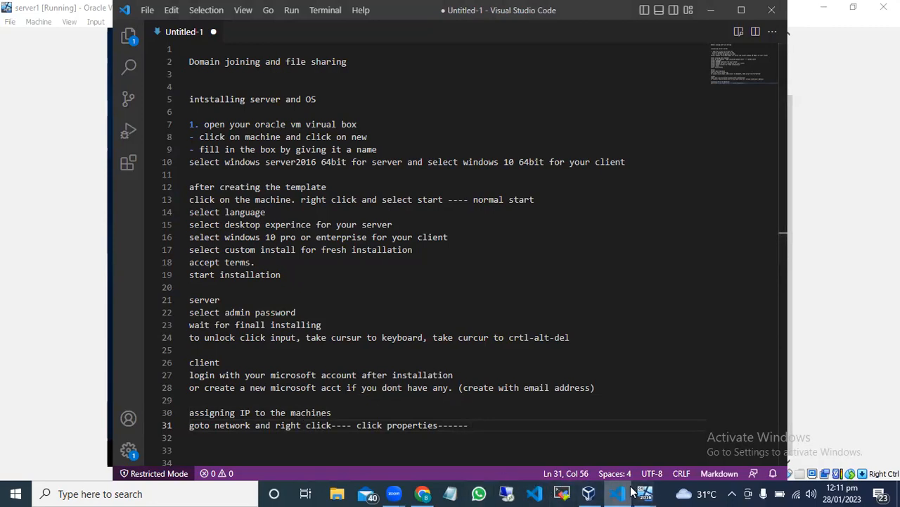
- Open server1's Change adapter settings and append 'change adapter settings' to the notes
{"action": "mouse_move", "coordinate": [644, 492]}
{"action": "left_click", "coordinate": [597, 452]}
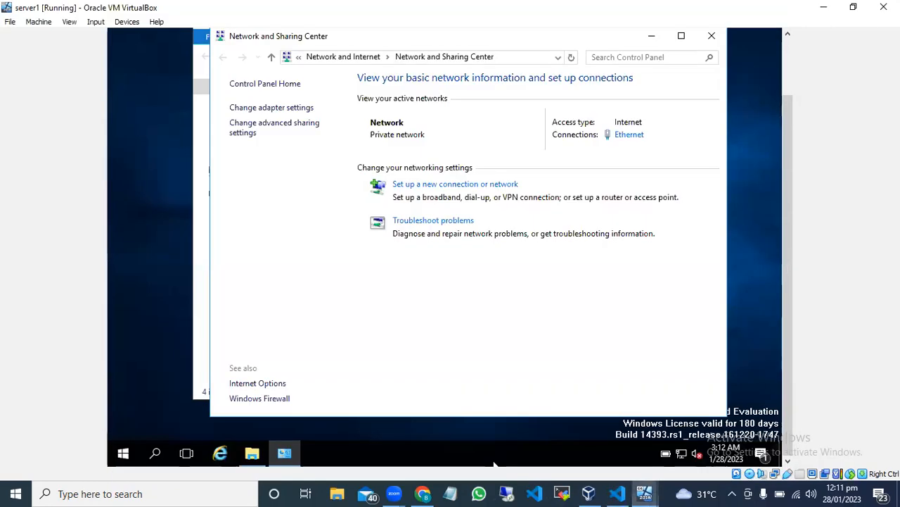
{"action": "left_click", "coordinate": [271, 108]}
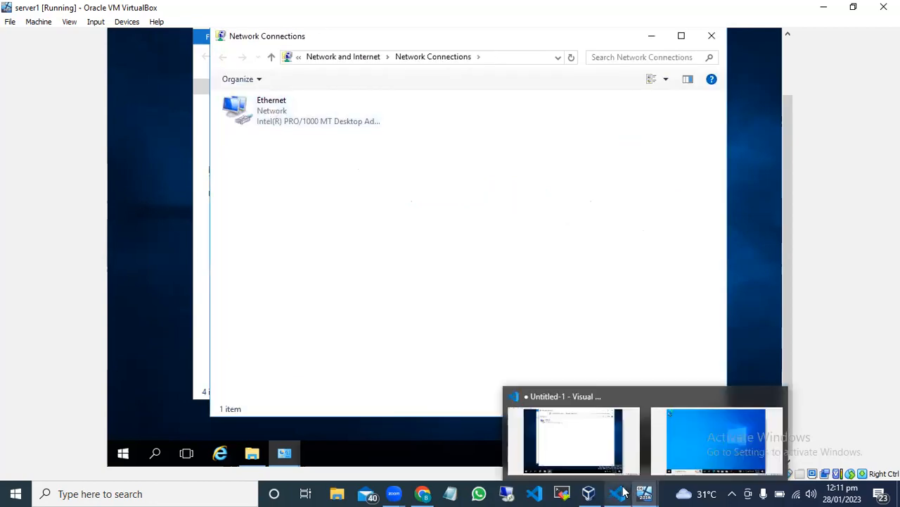
{"action": "left_click", "coordinate": [620, 441]}
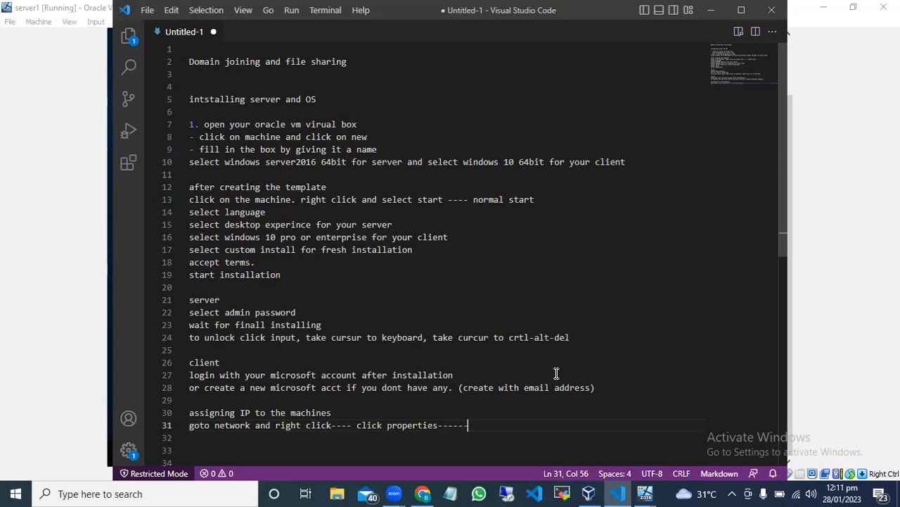
{"action": "key", "text": "BackSpace"}
{"action": "key", "text": "BackSpace"}
{"action": "type", "text": "change adaper"}
{"action": "key", "text": "BackSpace"}
{"action": "key", "text": "BackSpace"}
{"action": "type", "text": "ter settings"}
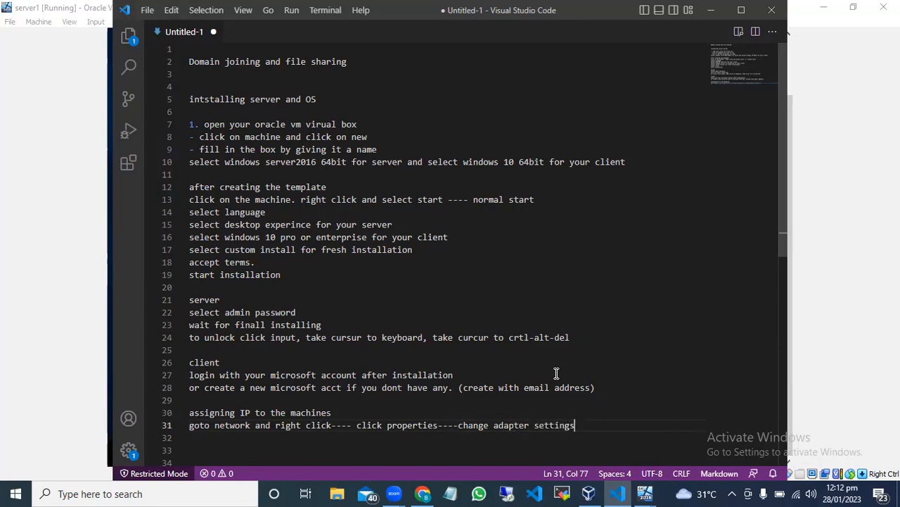
- Add the note line 'rightclick on ethernet and click on properties.'
{"action": "key", "text": "Return"}
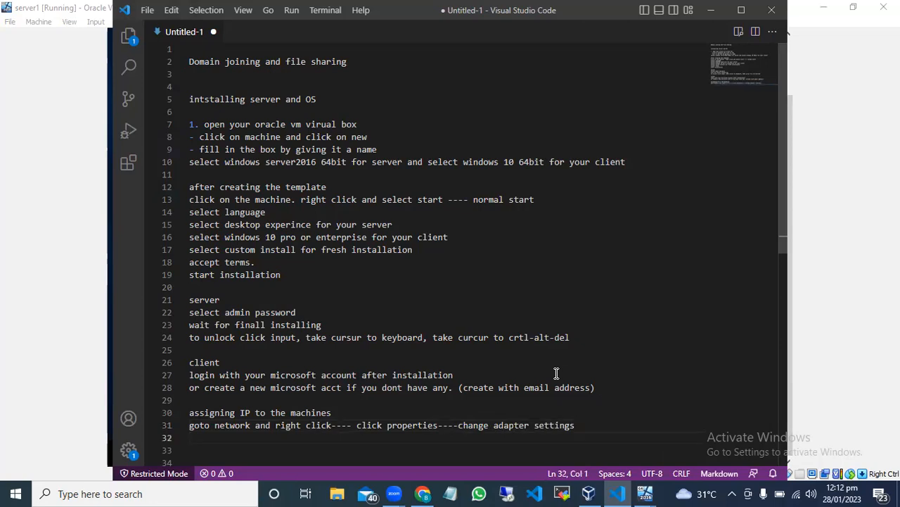
{"action": "type", "text": "rightclick on "}
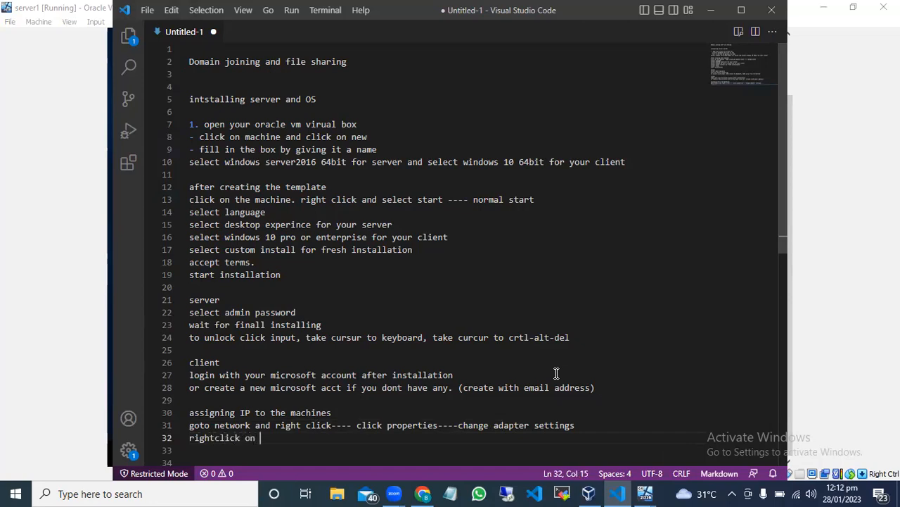
{"action": "type", "text": "ethernet and click on p"}
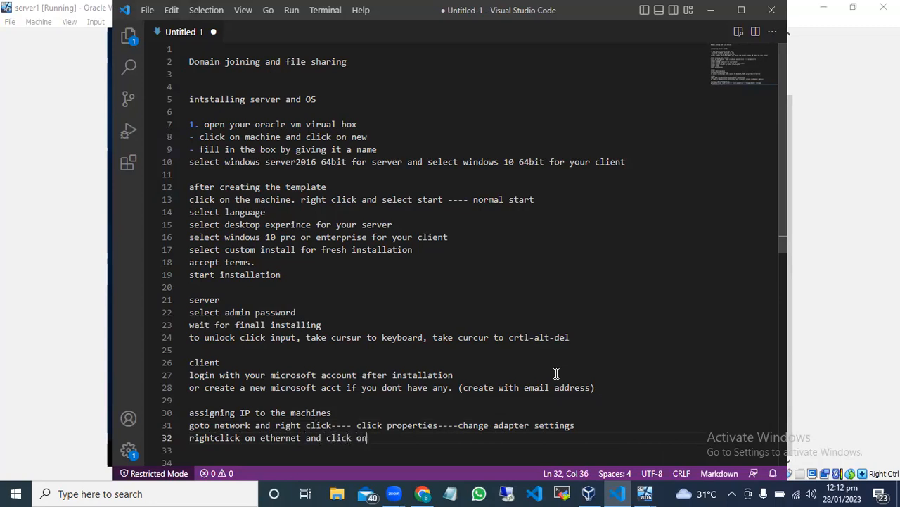
{"action": "type", "text": "ropert"}
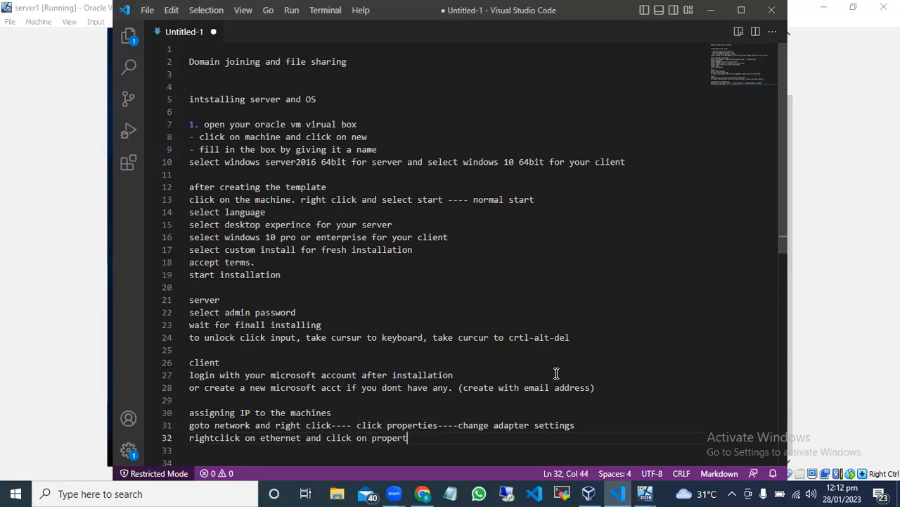
{"action": "type", "text": "ies."}
{"action": "key", "text": "Return"}
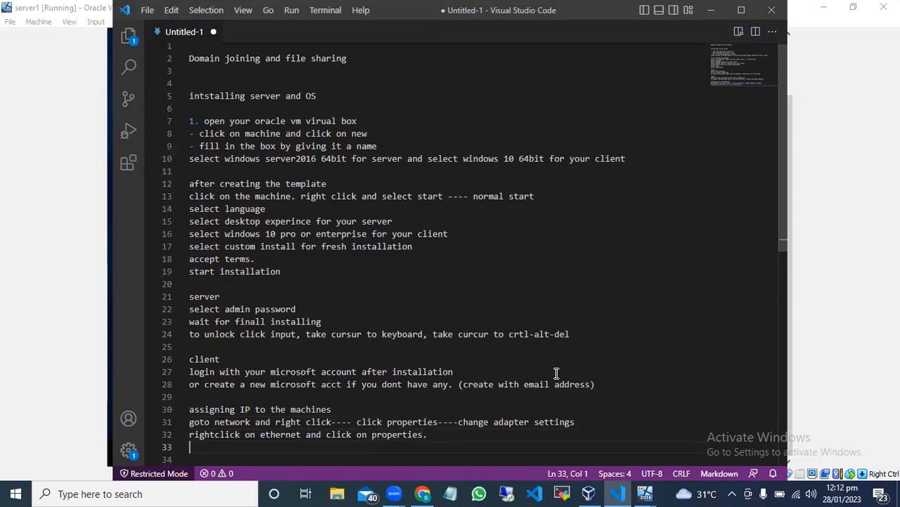
- On server1, open the Ethernet adapter's TCP/IPv4 properties and select 'Use the following IP address'
{"action": "left_click", "coordinate": [645, 493]}
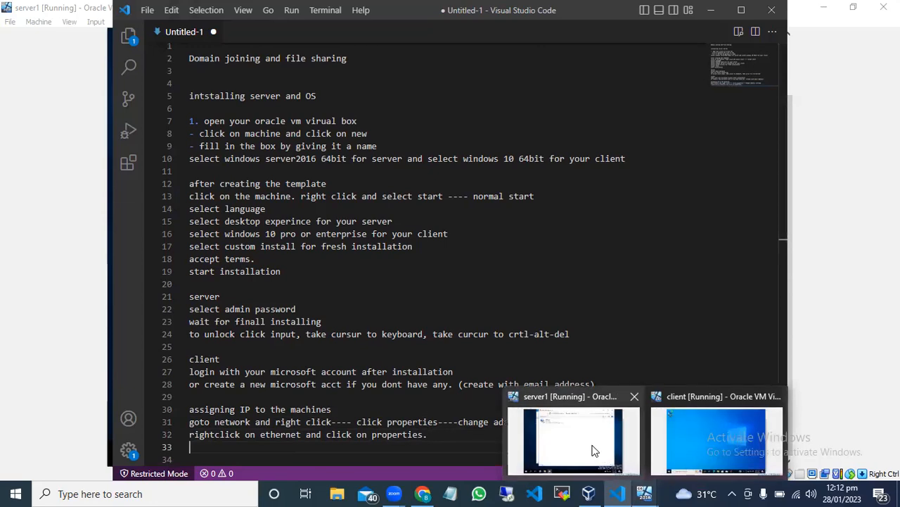
{"action": "left_click", "coordinate": [596, 450]}
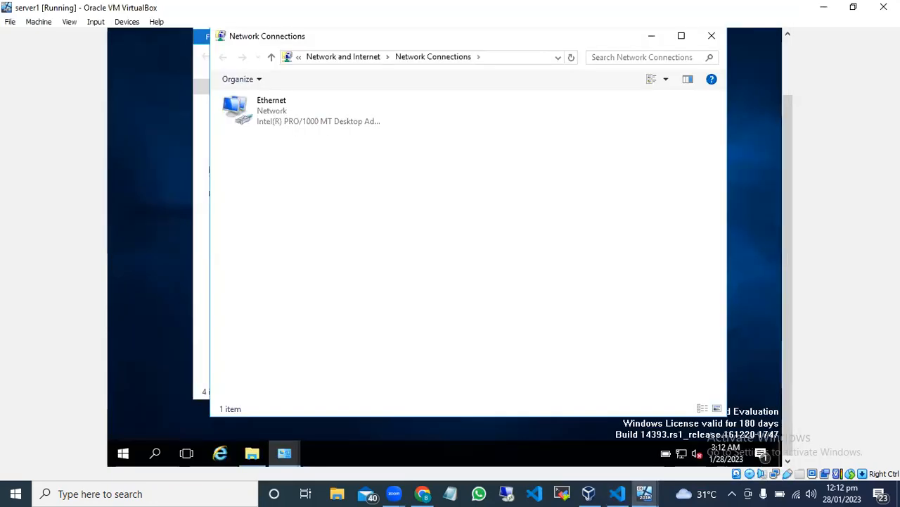
{"action": "right_click", "coordinate": [317, 116]}
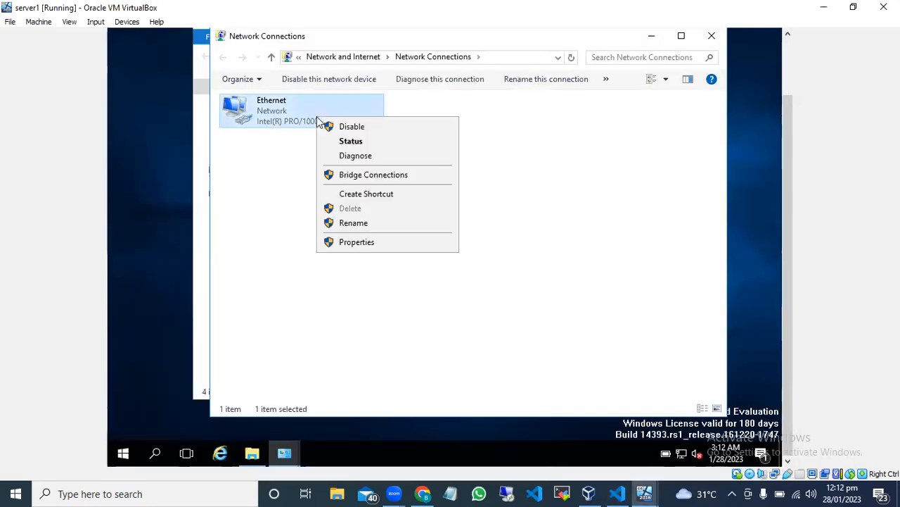
{"action": "left_click", "coordinate": [357, 243]}
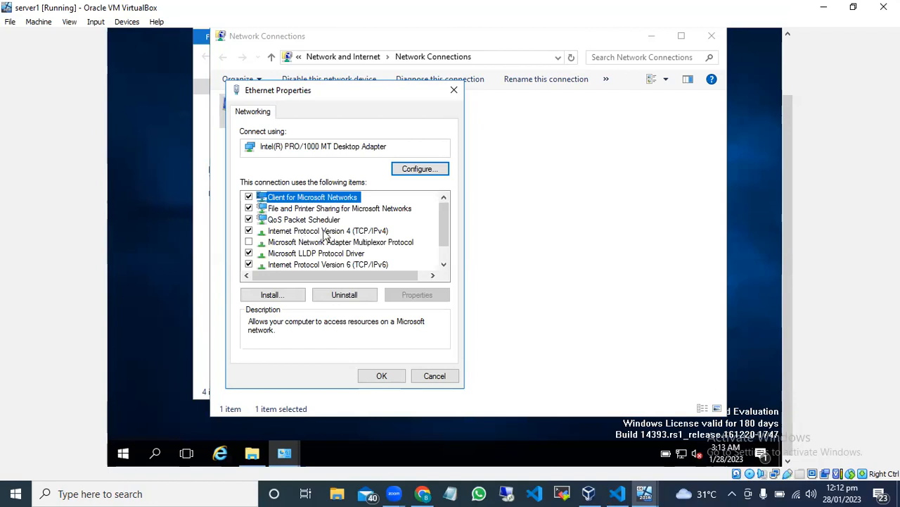
{"action": "left_click", "coordinate": [324, 232]}
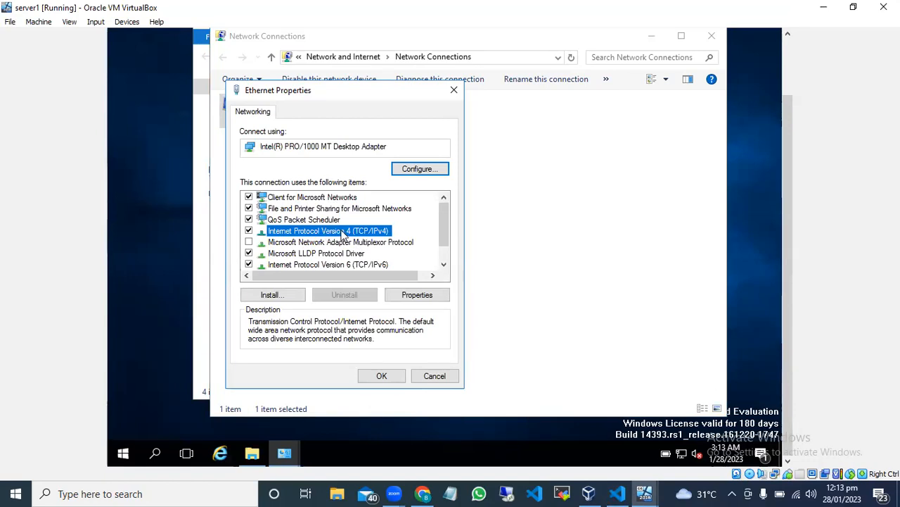
{"action": "left_click", "coordinate": [419, 298]}
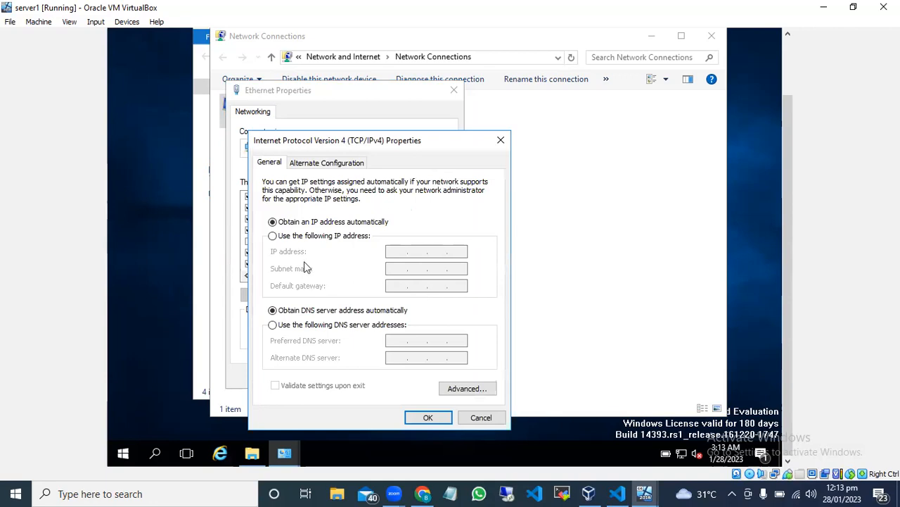
{"action": "left_click", "coordinate": [272, 235]}
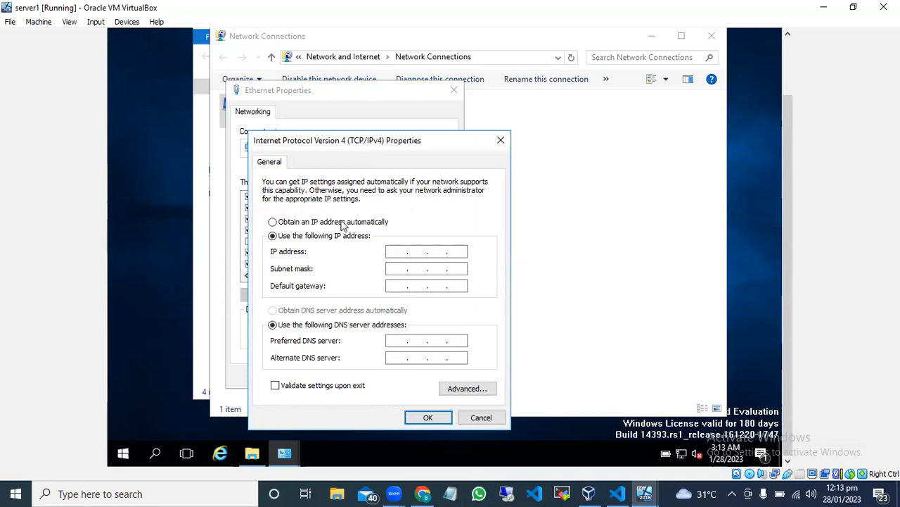
- Note 'select ipv4 and click on properties' in VS Code and begin the next line with 'select'
{"action": "mouse_move", "coordinate": [617, 493]}
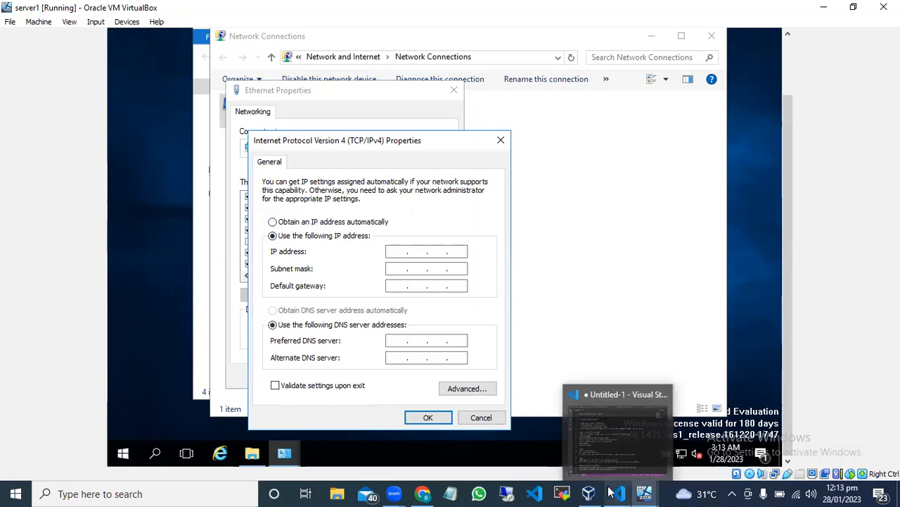
{"action": "left_click", "coordinate": [598, 451]}
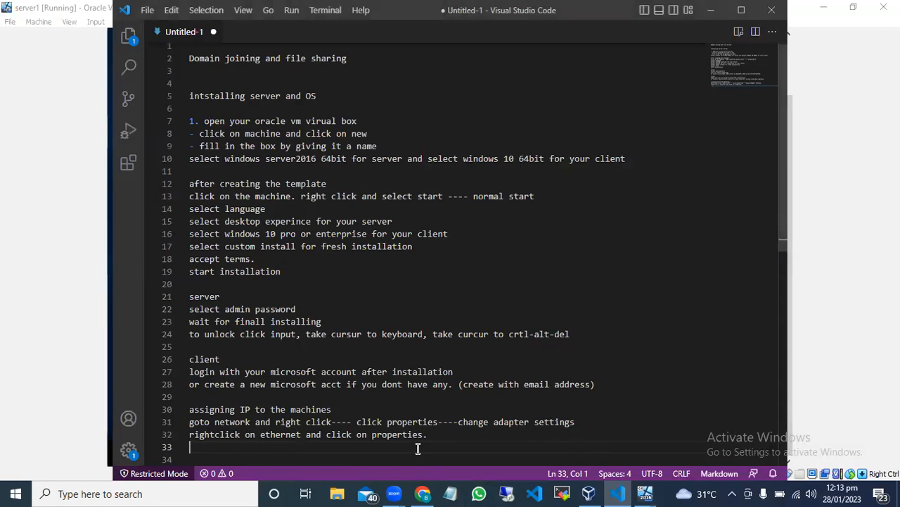
{"action": "type", "text": "select ip"}
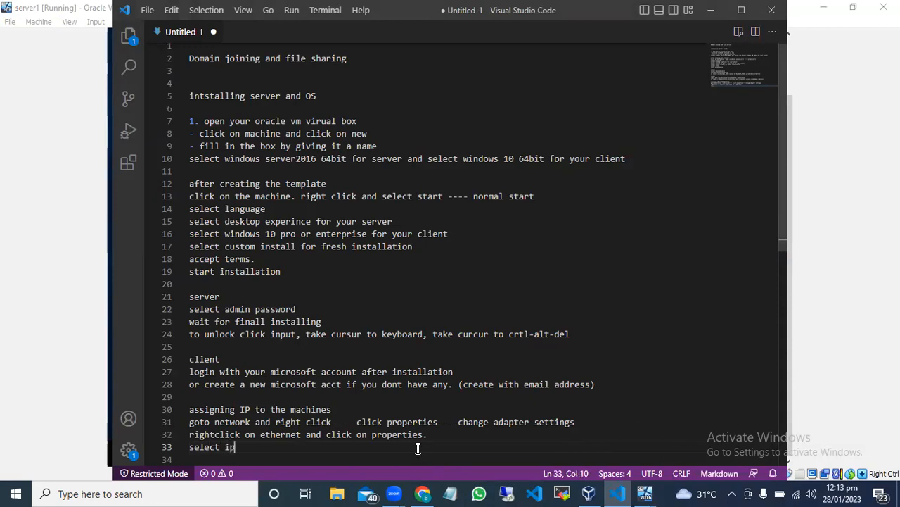
{"action": "type", "text": "v4 and click o"}
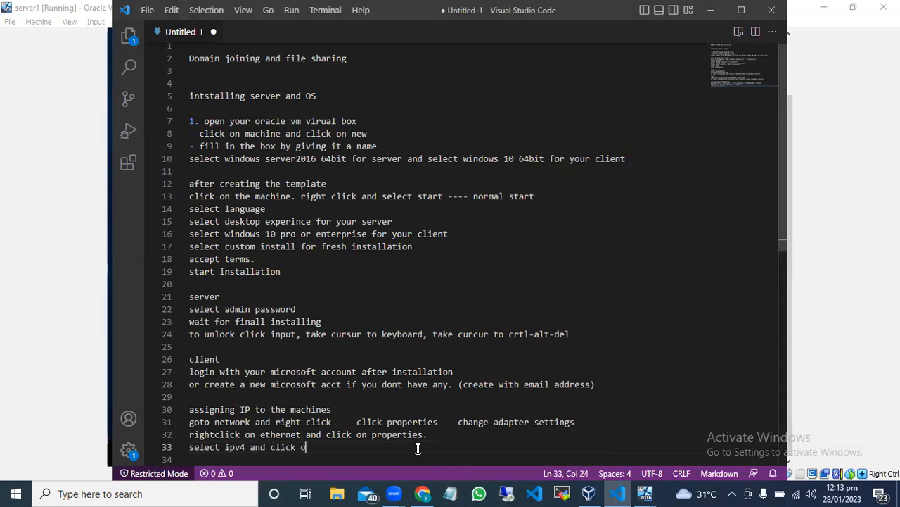
{"action": "type", "text": "n properties"}
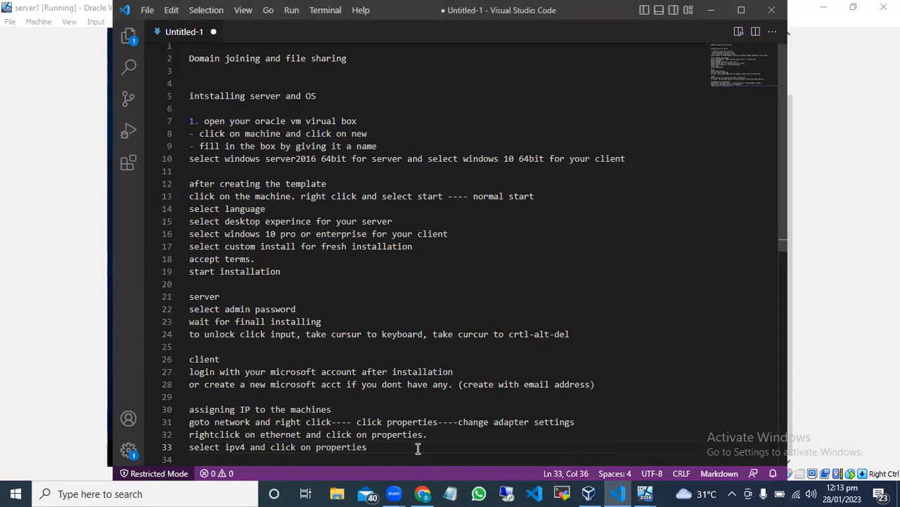
{"action": "key", "text": "Return"}
{"action": "type", "text": "select"}
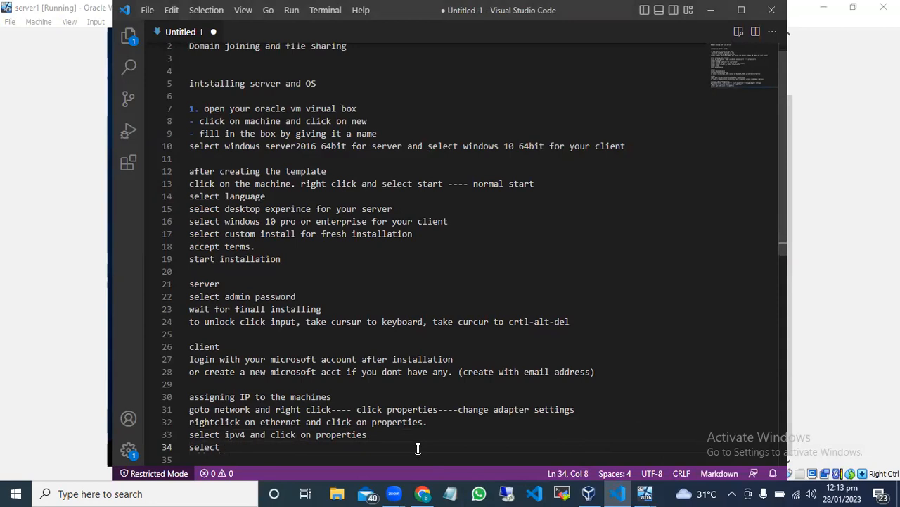
- After checking server1, complete the note ', use the following IP and assign IP' and return to server1
{"action": "mouse_move", "coordinate": [645, 493]}
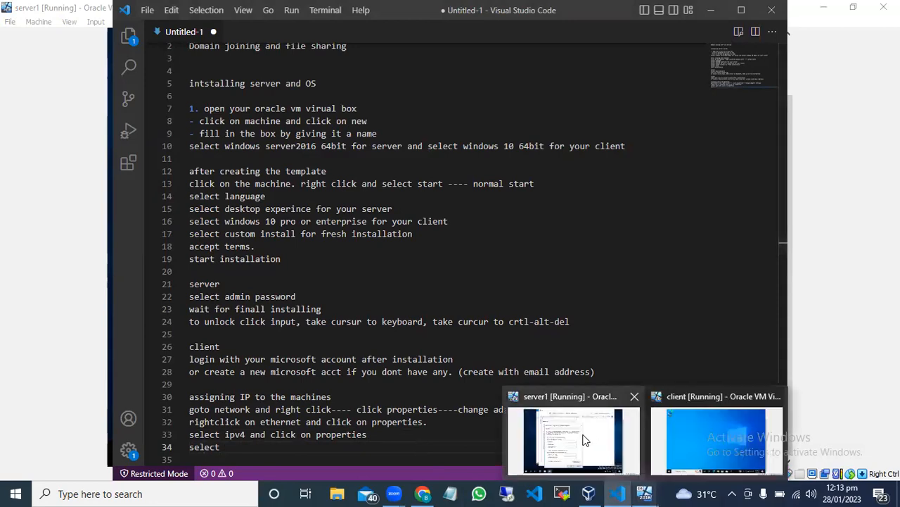
{"action": "left_click", "coordinate": [584, 440]}
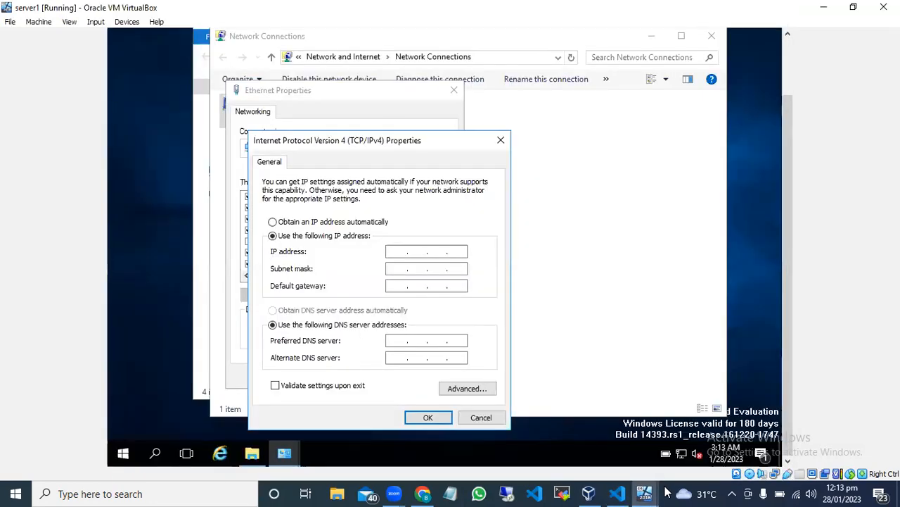
{"action": "mouse_move", "coordinate": [647, 492]}
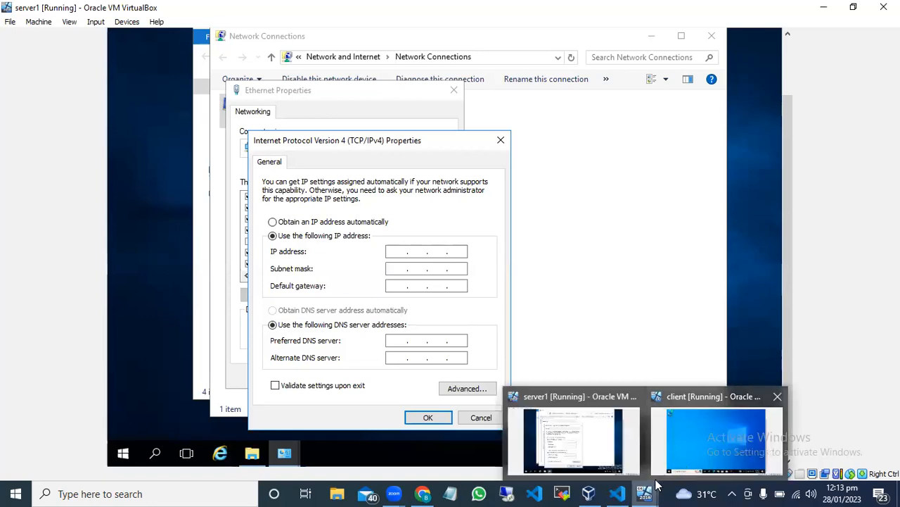
{"action": "mouse_move", "coordinate": [617, 492]}
{"action": "left_click", "coordinate": [605, 452]}
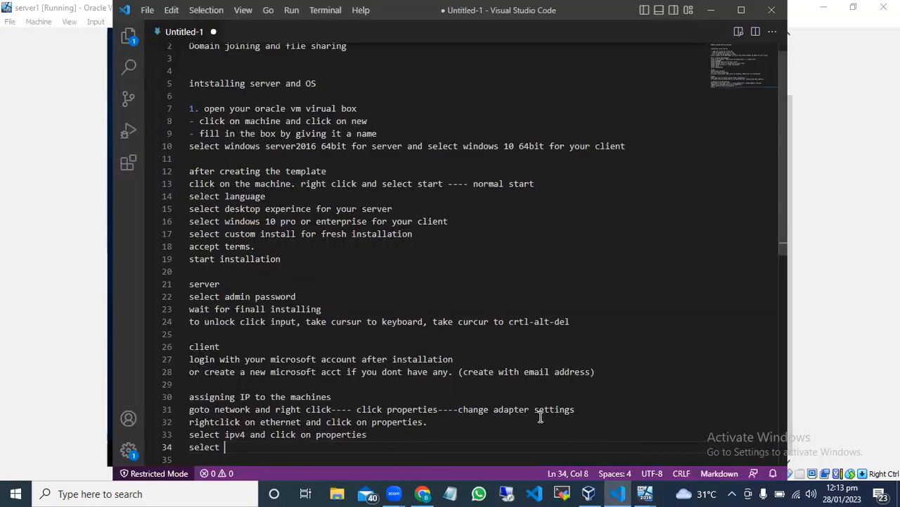
{"action": "type", "text": ", u"}
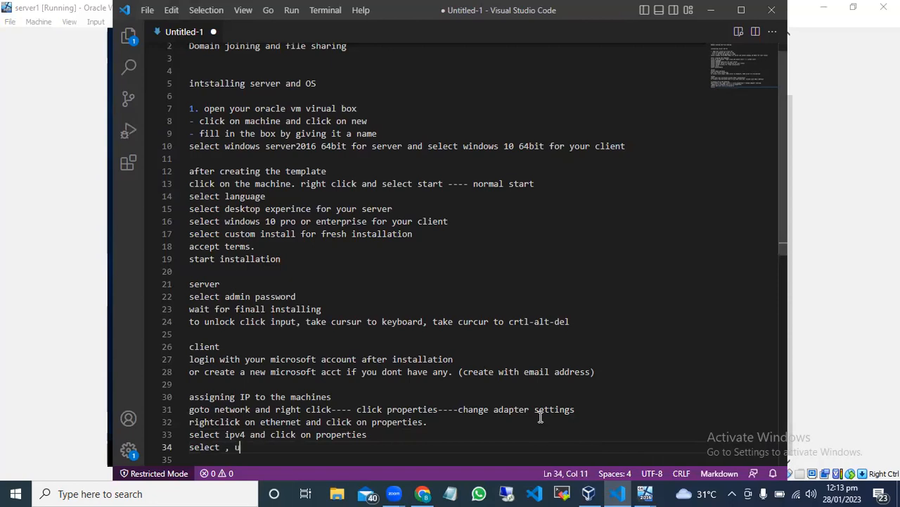
{"action": "type", "text": "se the following IP and assign IP"}
{"action": "key", "text": "Return"}
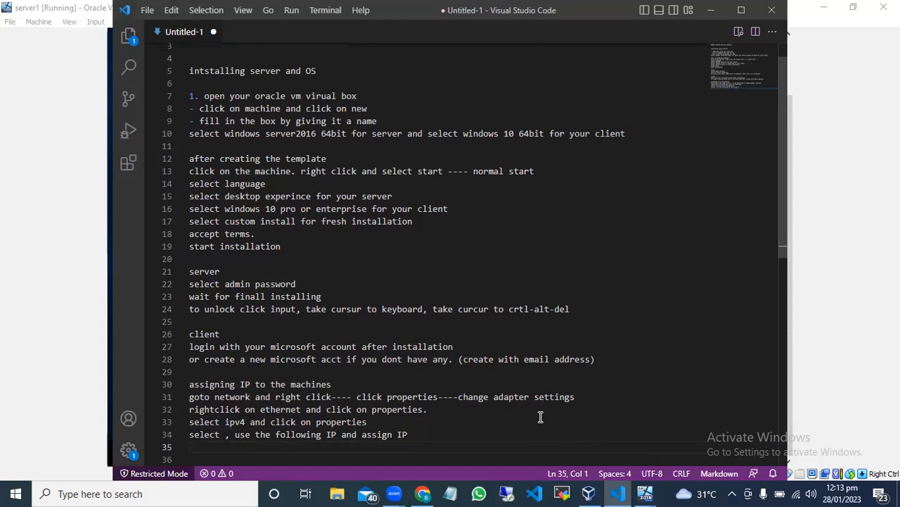
{"action": "mouse_move", "coordinate": [645, 492]}
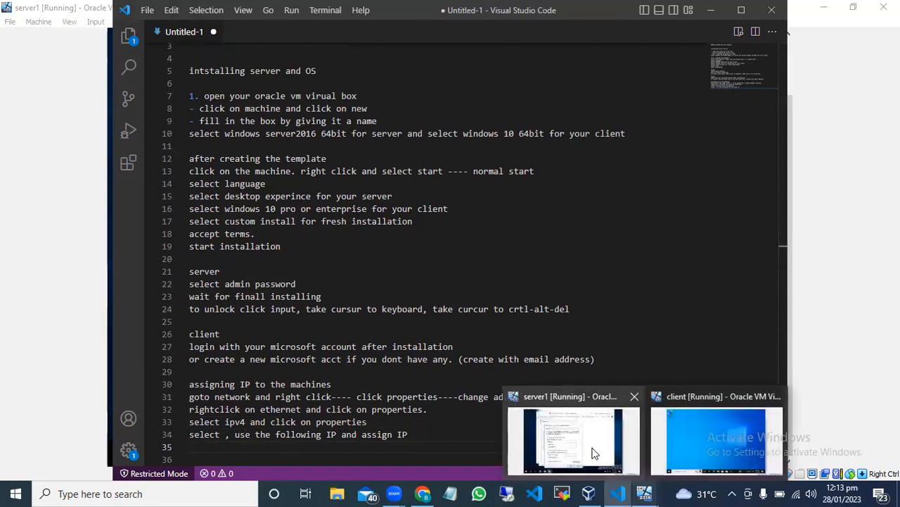
{"action": "left_click", "coordinate": [594, 452]}
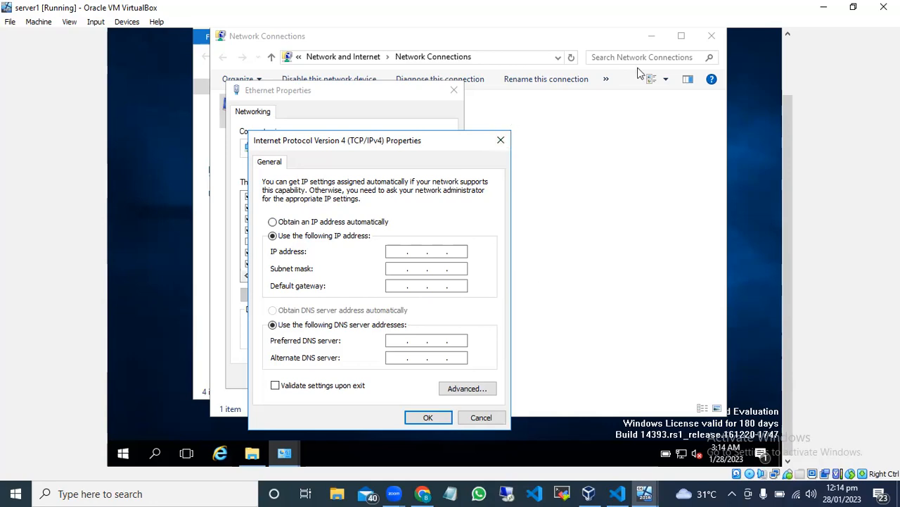
- Enter 100.123.124.1 in server1's IP address field
{"action": "left_click", "coordinate": [391, 252]}
{"action": "type", "text": "100 . 123 . 124 . 1"}
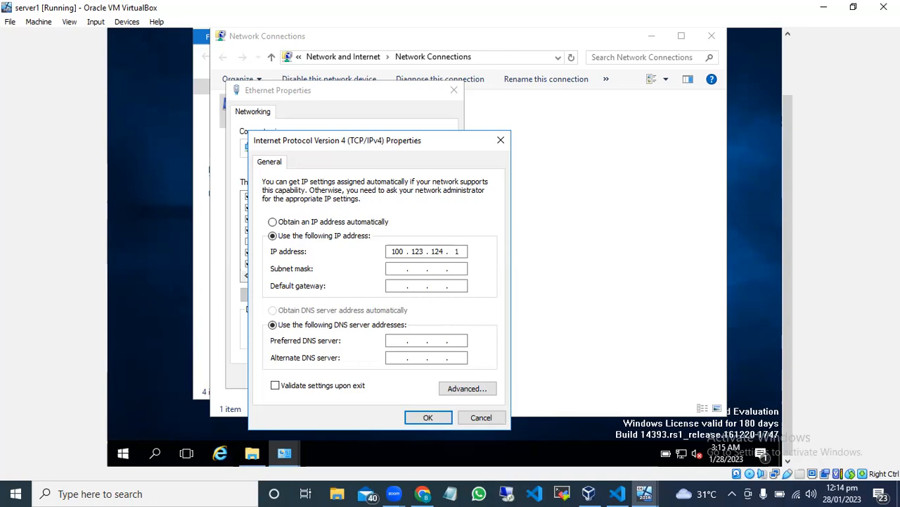
- Let the subnet mask auto-fill as 255.0.0.0 and set the preferred DNS server to 100.123.124.1
{"action": "key", "text": "Tab"}
{"action": "key", "text": "Tab"}
{"action": "type", "text": "100 . 123 . 124"}
{"action": "mouse_move", "coordinate": [617, 492]}
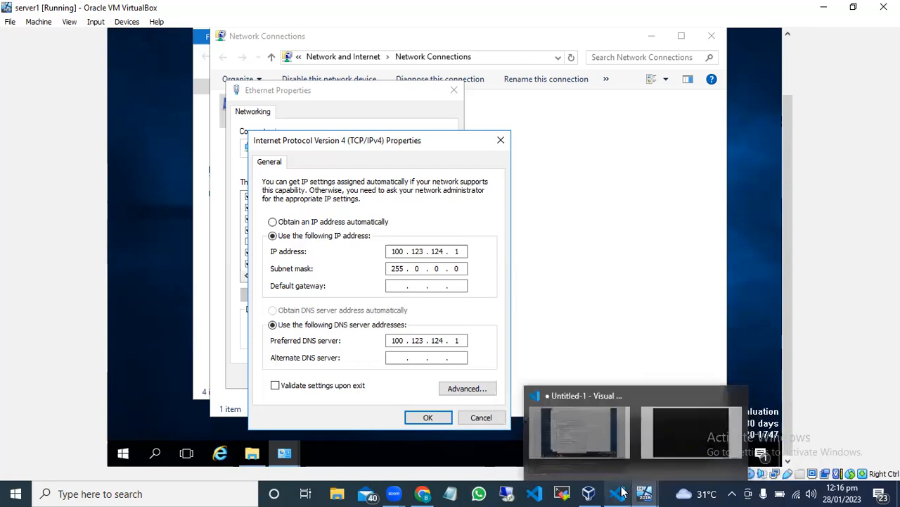
{"action": "left_click", "coordinate": [612, 443]}
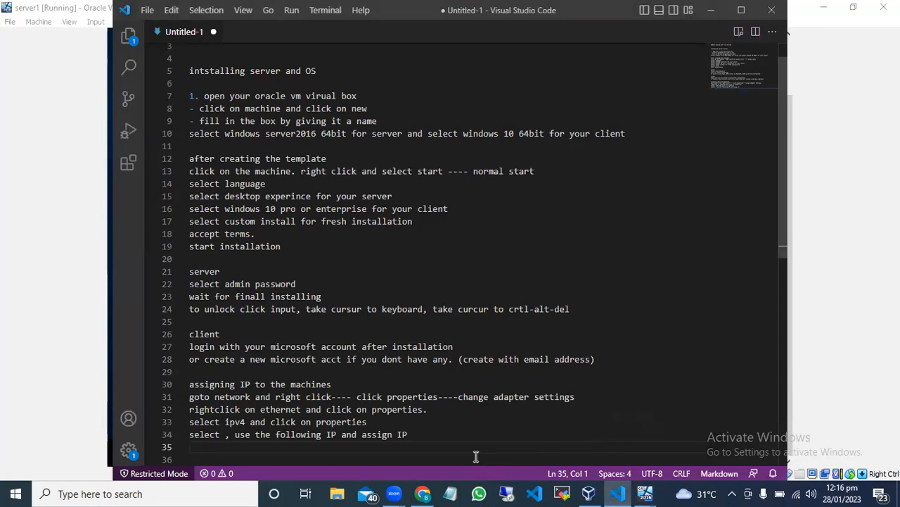
- Note 'input IP and click tab button for next' and 'it will update the subnet automatically'
{"action": "type", "text": "input IP "}
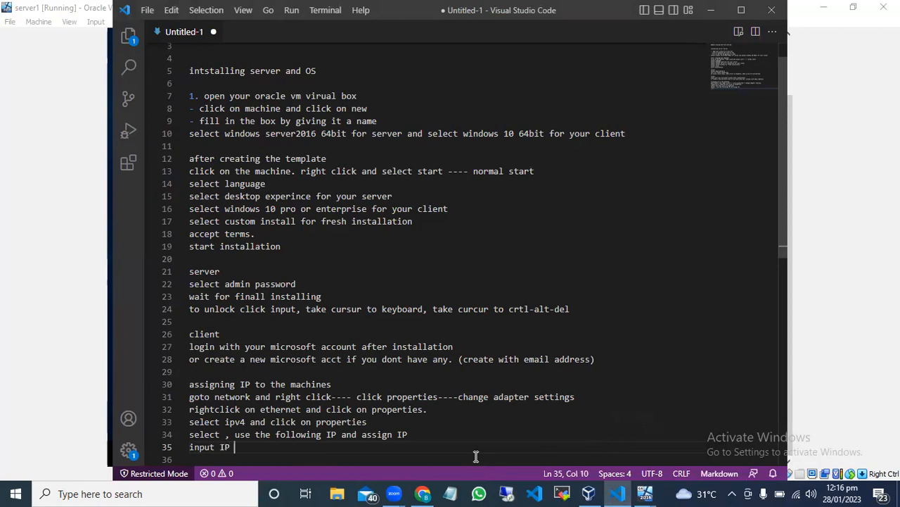
{"action": "type", "text": "and click tab butt"}
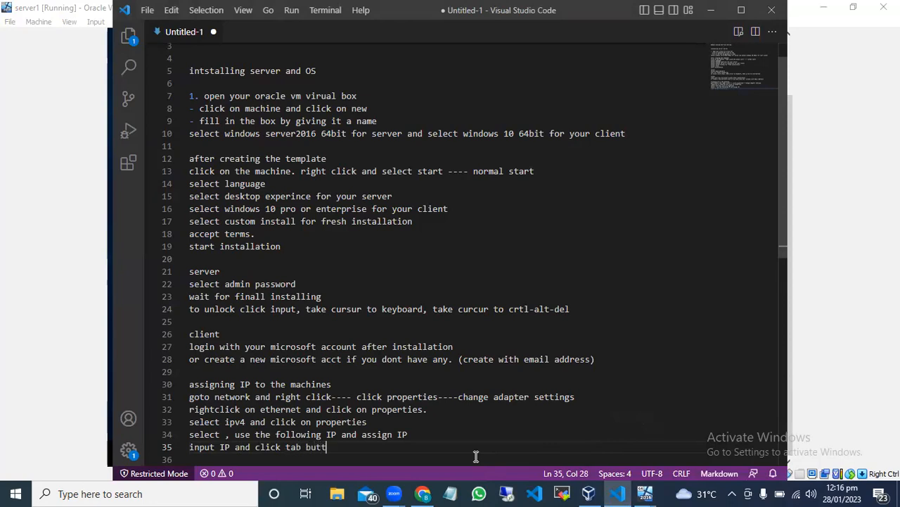
{"action": "type", "text": "on for next"}
{"action": "key", "text": "Return"}
{"action": "type", "text": "it w"}
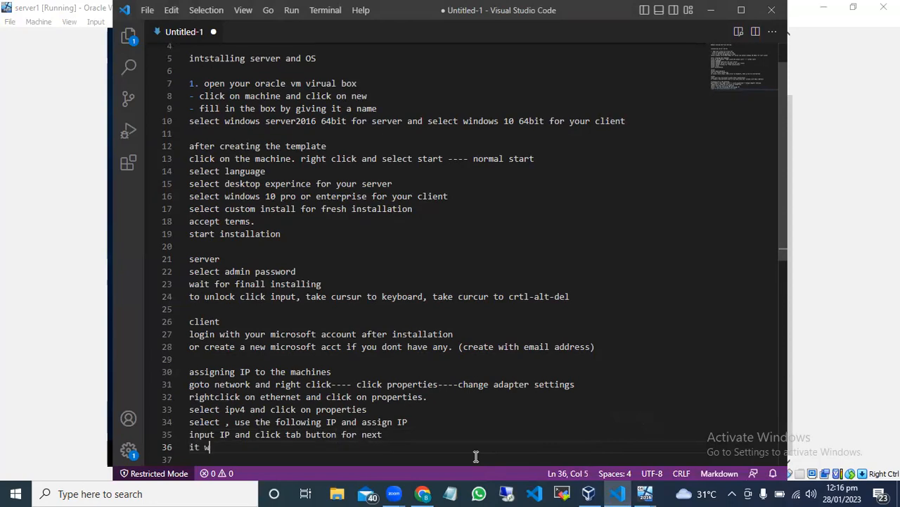
{"action": "type", "text": "ill up"}
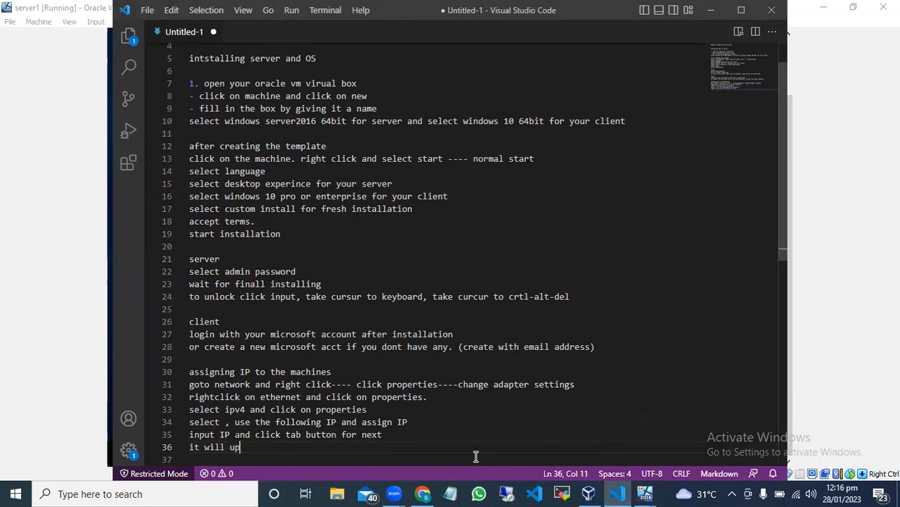
{"action": "type", "text": "date the subnet auto"}
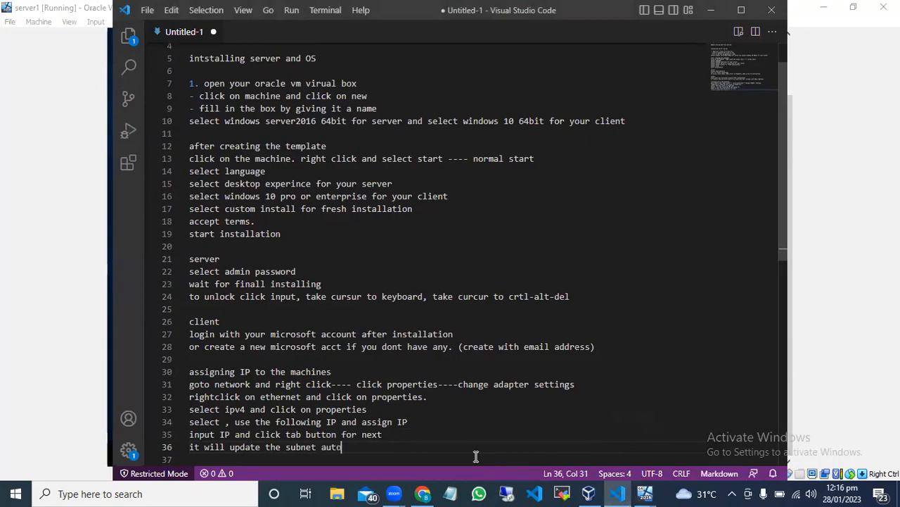
{"action": "type", "text": "matically"}
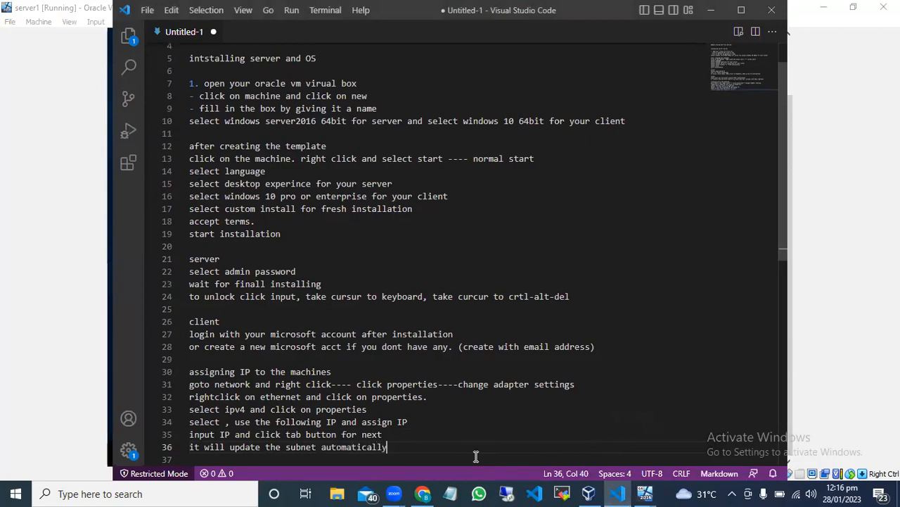
{"action": "key", "text": "Return"}
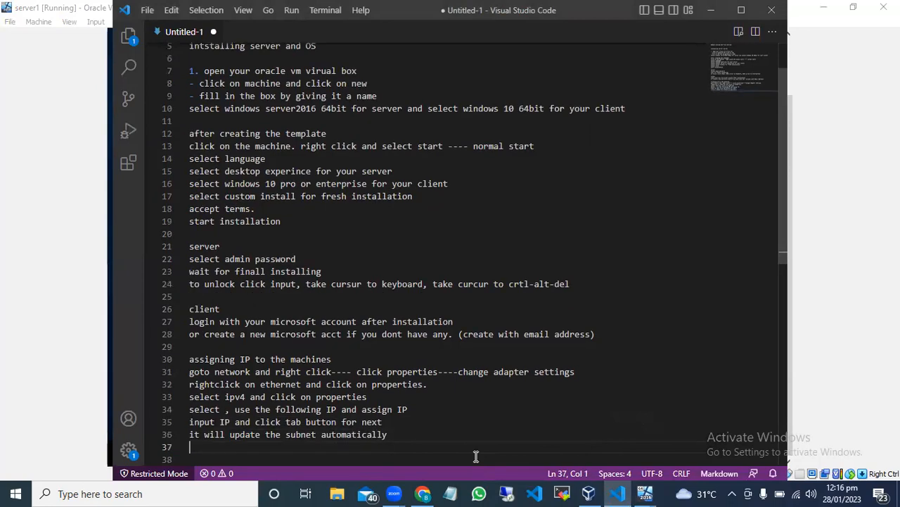
- Add the note 'goto DNS server and input the same server IP', then switch back to server1
{"action": "type", "text": "in"}
{"action": "key", "text": "BackSpace"}
{"action": "type", "text": "goto DNS server"}
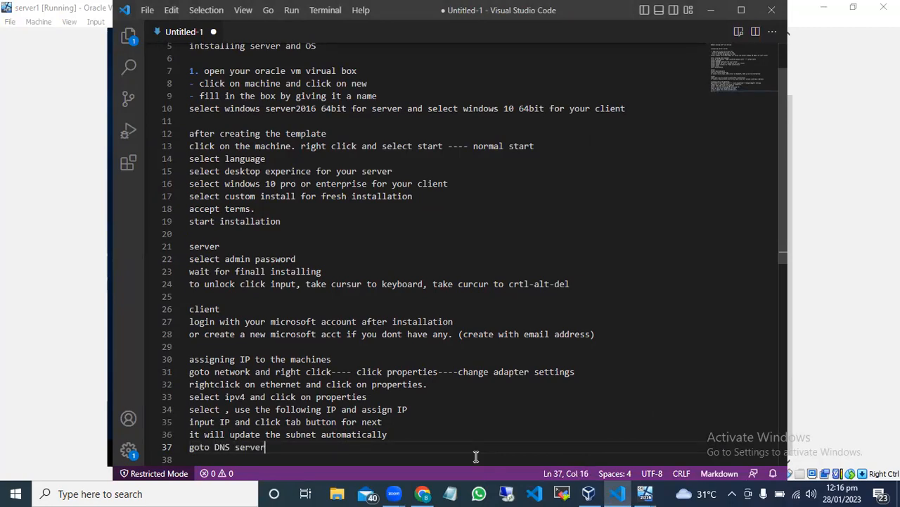
{"action": "type", "text": " and input the same server vIP"}
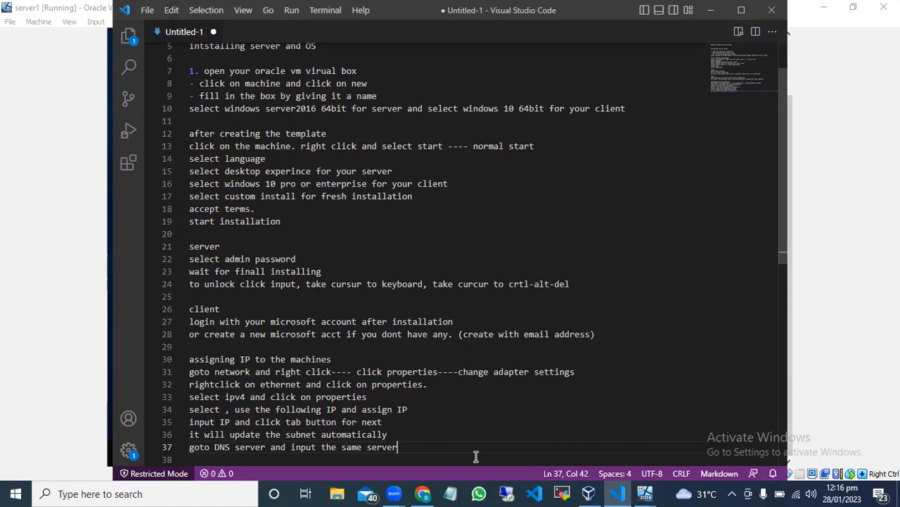
{"action": "key", "text": "BackSpace"}
{"action": "key", "text": "BackSpace"}
{"action": "key", "text": "BackSpace"}
{"action": "type", "text": "ip"}
{"action": "key", "text": "BackSpace"}
{"action": "key", "text": "BackSpace"}
{"action": "type", "text": "IP"}
{"action": "key", "text": "Return"}
{"action": "key", "text": "Return"}
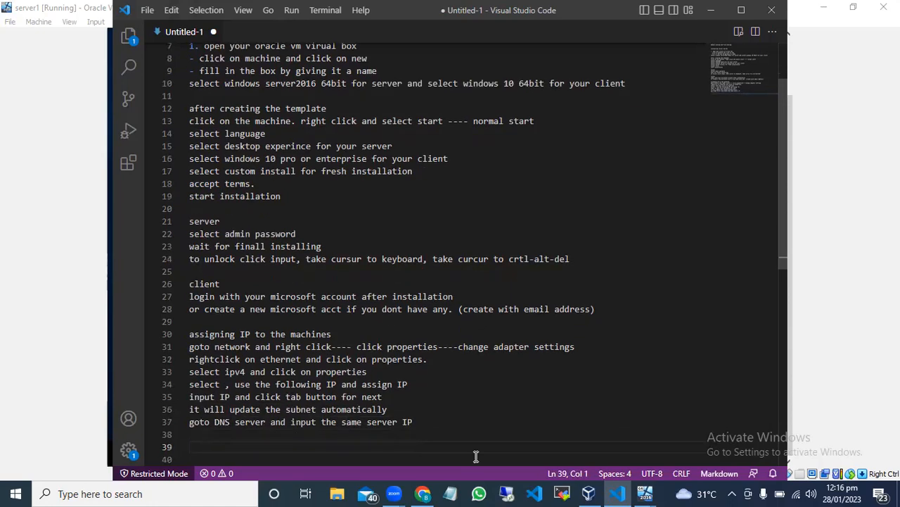
{"action": "mouse_move", "coordinate": [644, 493]}
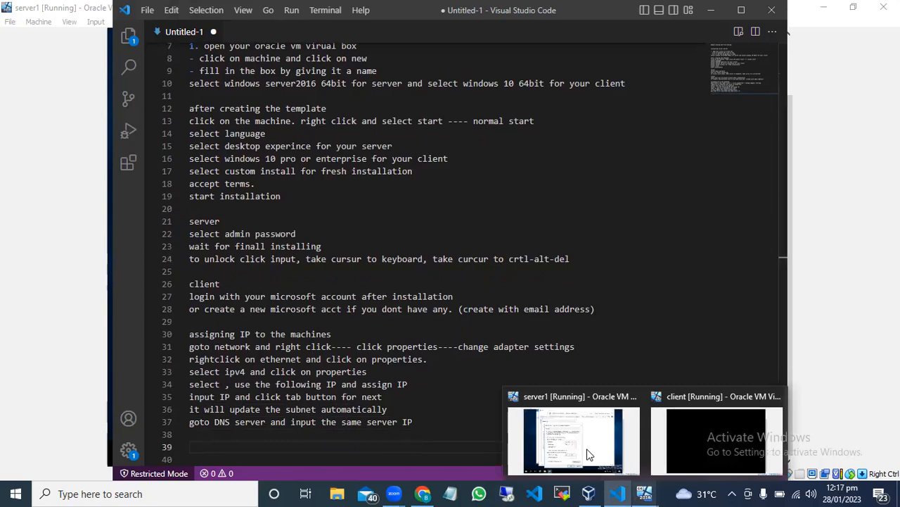
{"action": "left_click", "coordinate": [590, 453]}
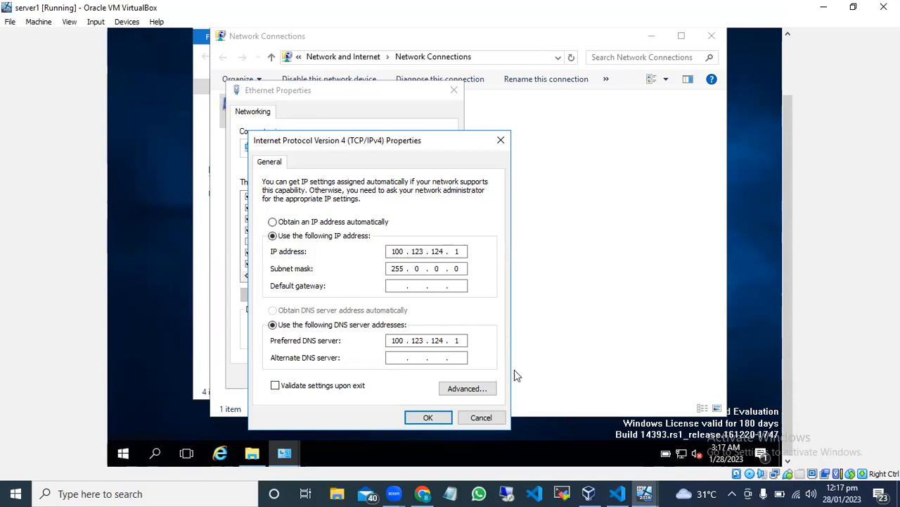
- Save server1's static IPv4 settings, close Ethernet Properties, and bring the VS Code notes forward
{"action": "left_click", "coordinate": [431, 418]}
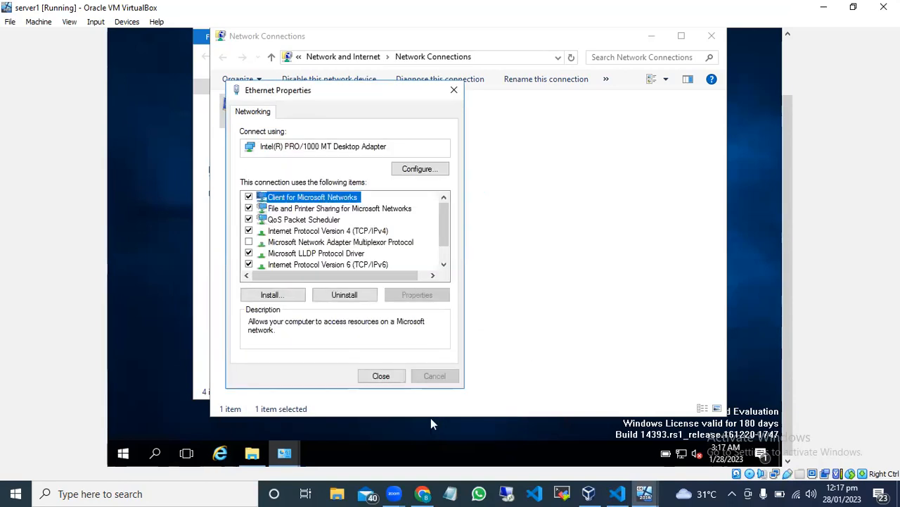
{"action": "left_click", "coordinate": [383, 376]}
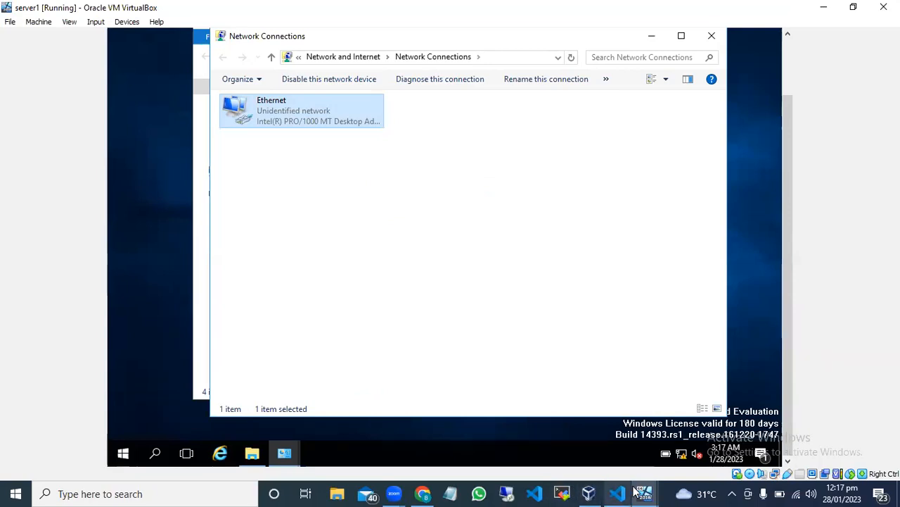
{"action": "mouse_move", "coordinate": [619, 492]}
{"action": "left_click", "coordinate": [597, 457]}
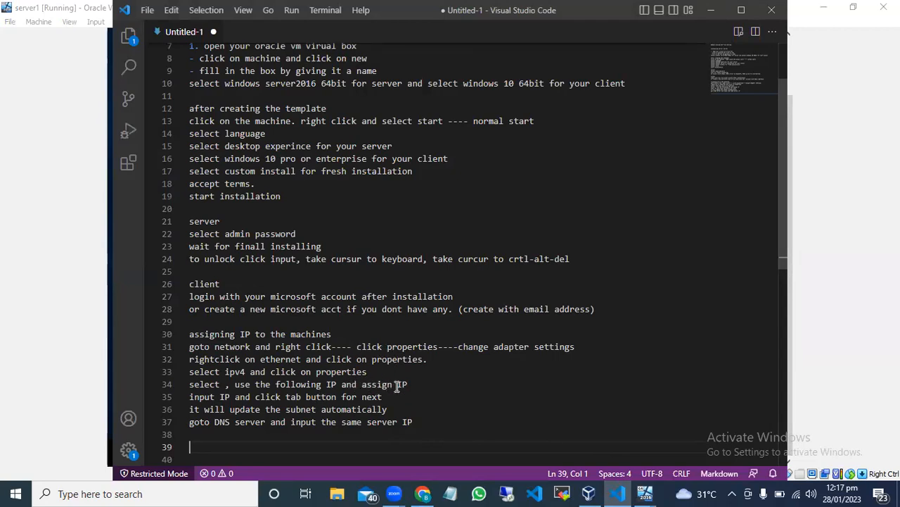
- Append ' and save' to the DNS note on line 37, add an 'on client' line, and bring up the client VM
{"action": "left_click", "coordinate": [418, 421]}
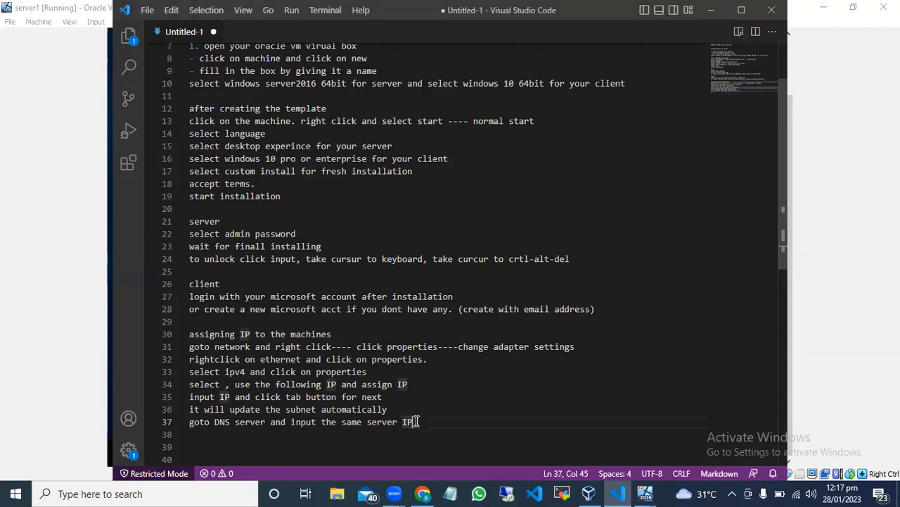
{"action": "type", "text": "and save"}
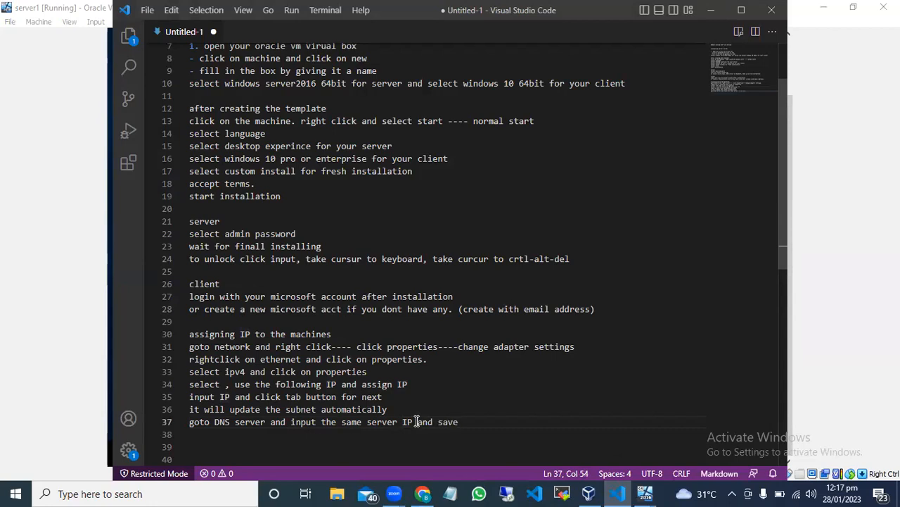
{"action": "key", "text": "Down"}
{"action": "key", "text": "Down"}
{"action": "type", "text": "on client5"}
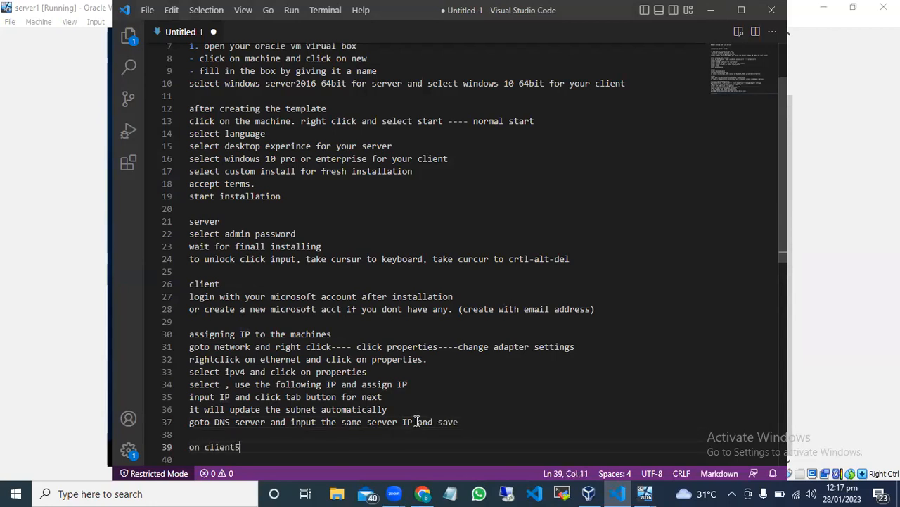
{"action": "key", "text": "Return"}
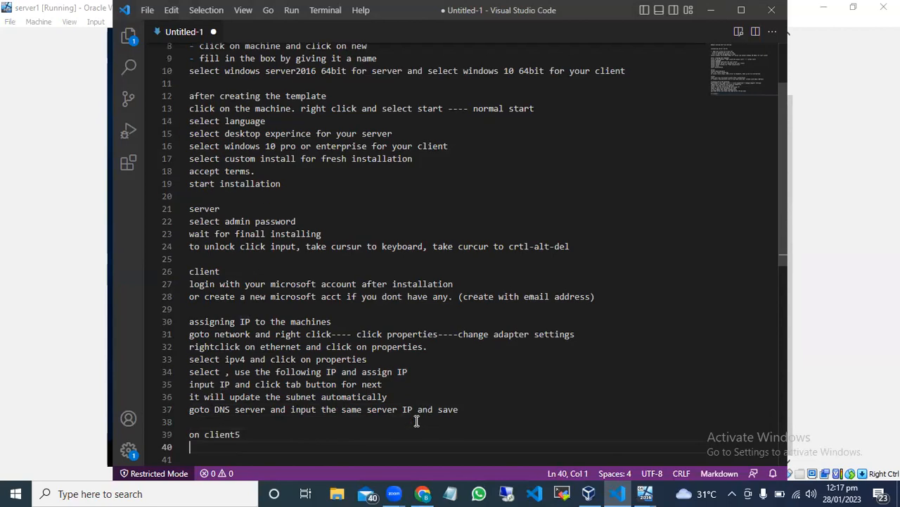
{"action": "left_click", "coordinate": [228, 434]}
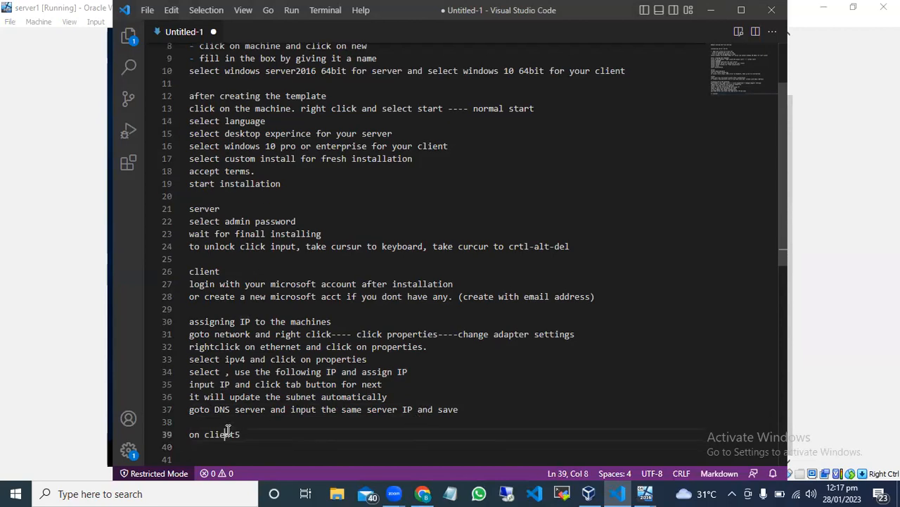
{"action": "left_click", "coordinate": [247, 434]}
{"action": "key", "text": "BackSpace"}
{"action": "key", "text": "Return"}
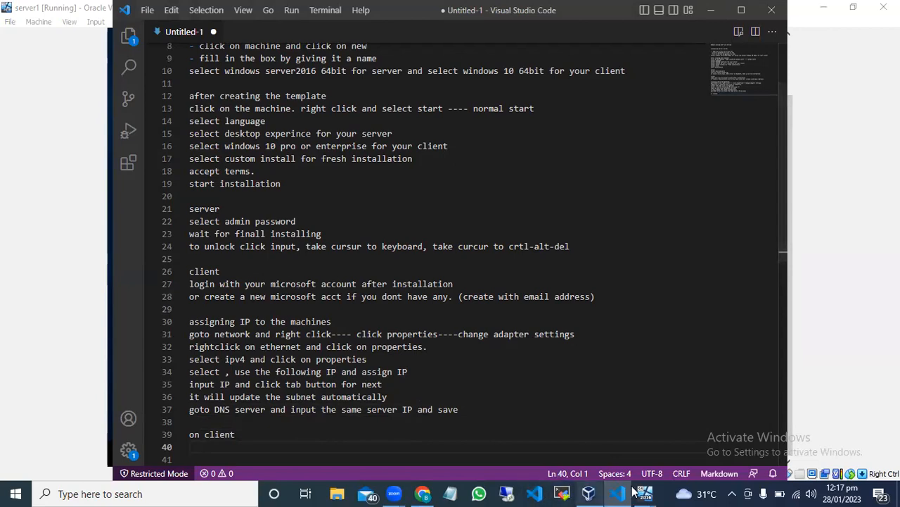
{"action": "mouse_move", "coordinate": [640, 492]}
{"action": "left_click", "coordinate": [697, 444]}
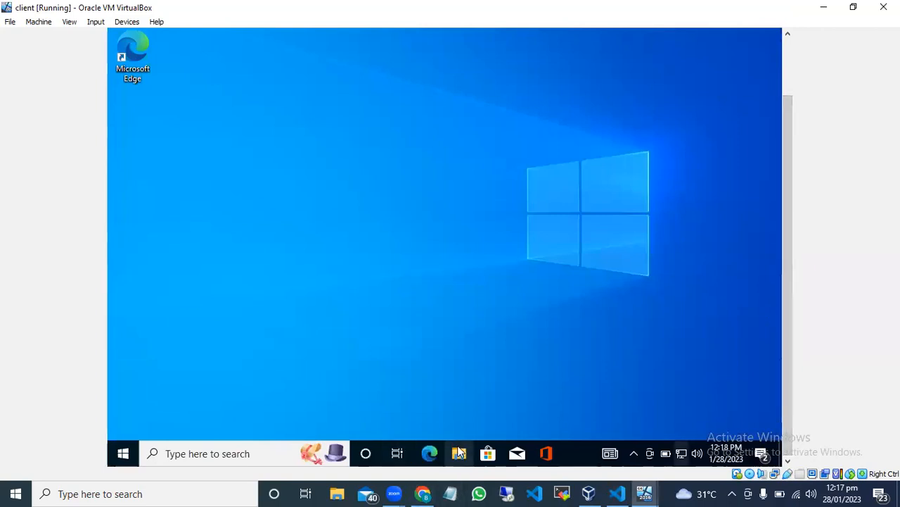
- Browse to Network in the client's File Explorer and dismiss the network discovery warning
{"action": "left_click", "coordinate": [461, 453]}
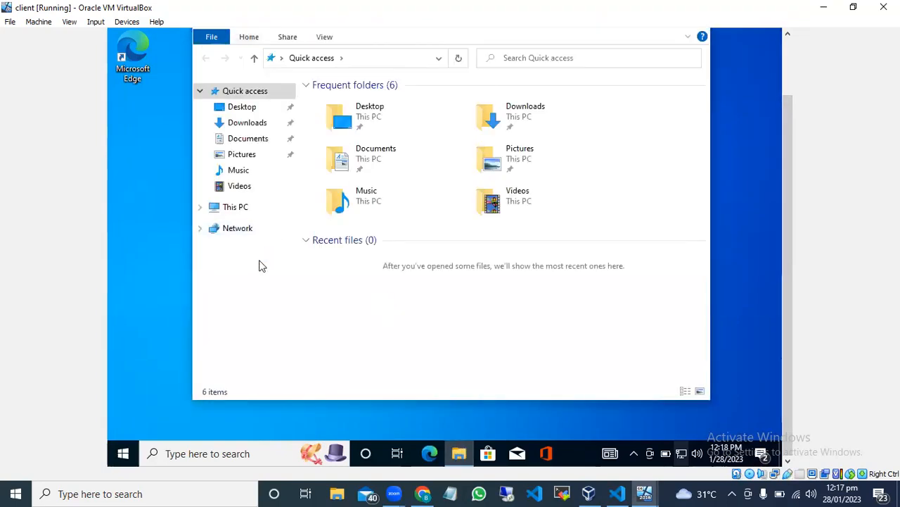
{"action": "left_click", "coordinate": [237, 232]}
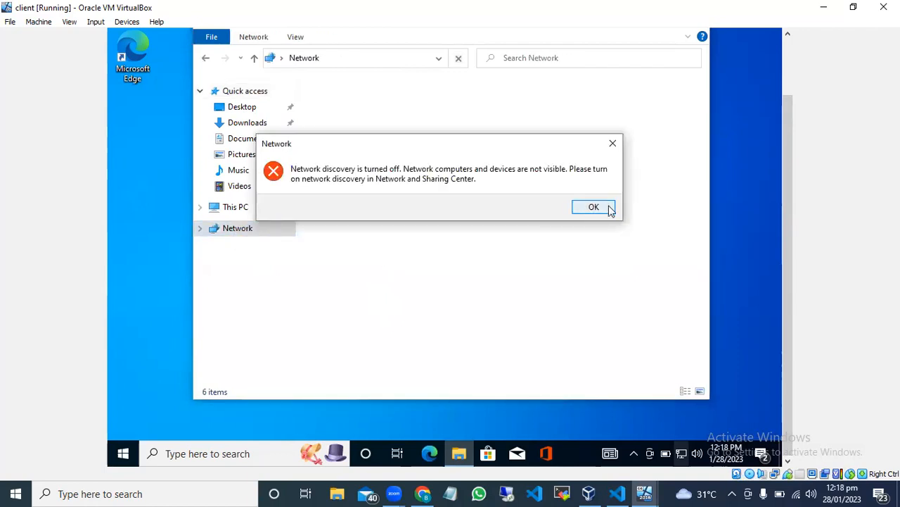
{"action": "left_click", "coordinate": [609, 209]}
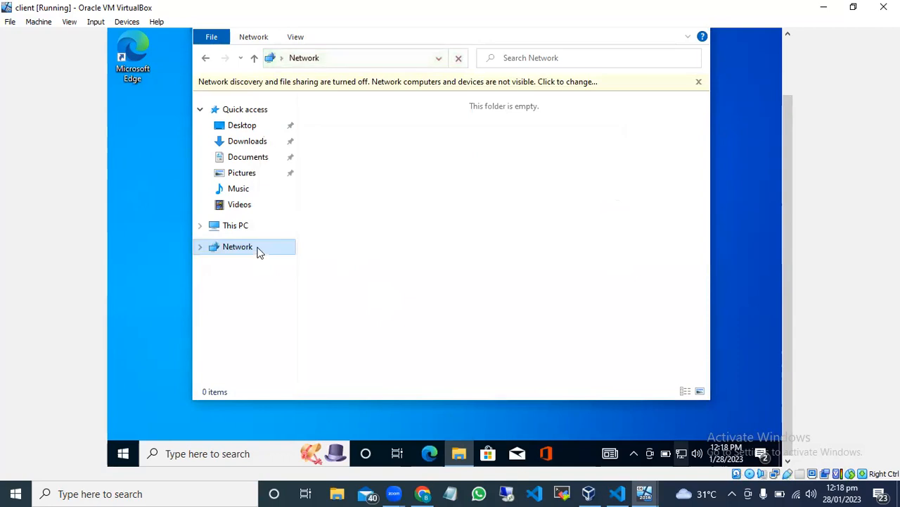
{"action": "right_click", "coordinate": [259, 252]}
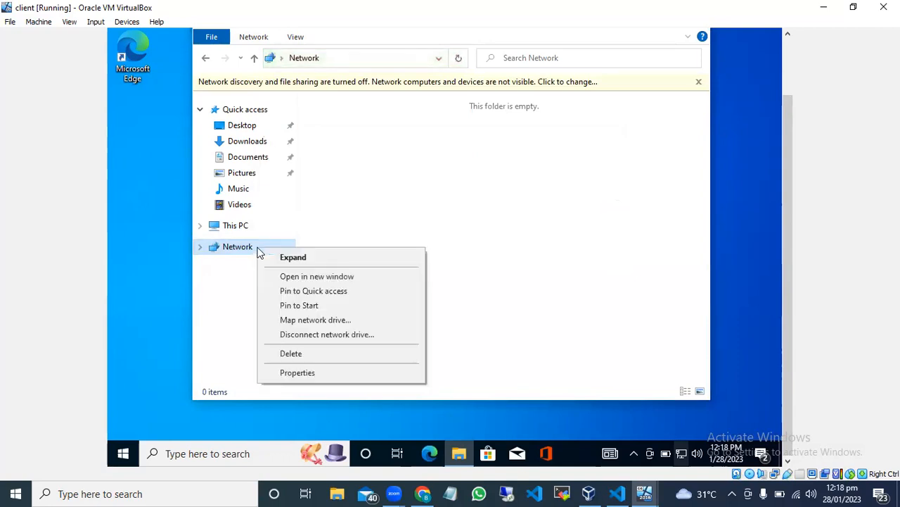
- Reach the client Ethernet adapter's Internet Protocol Version 4 properties through Network and Sharing Center's adapter settings
{"action": "left_click", "coordinate": [302, 375]}
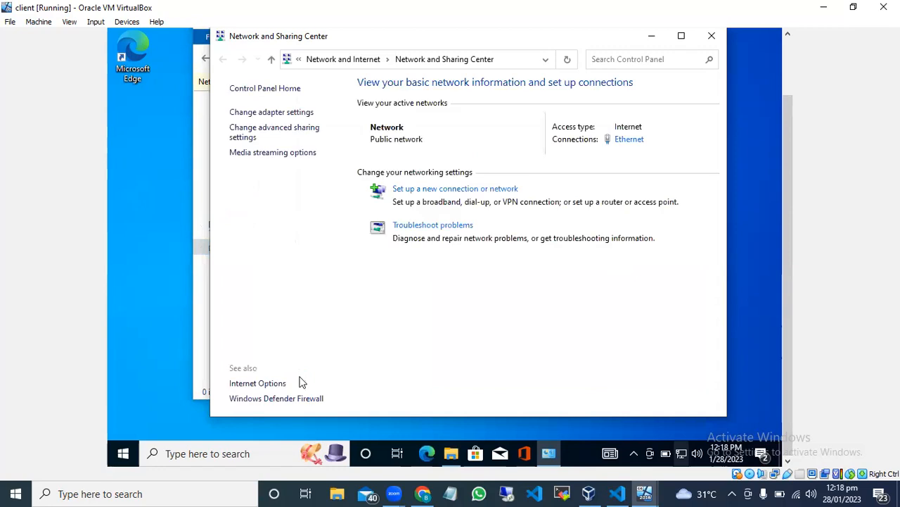
{"action": "left_click", "coordinate": [274, 113]}
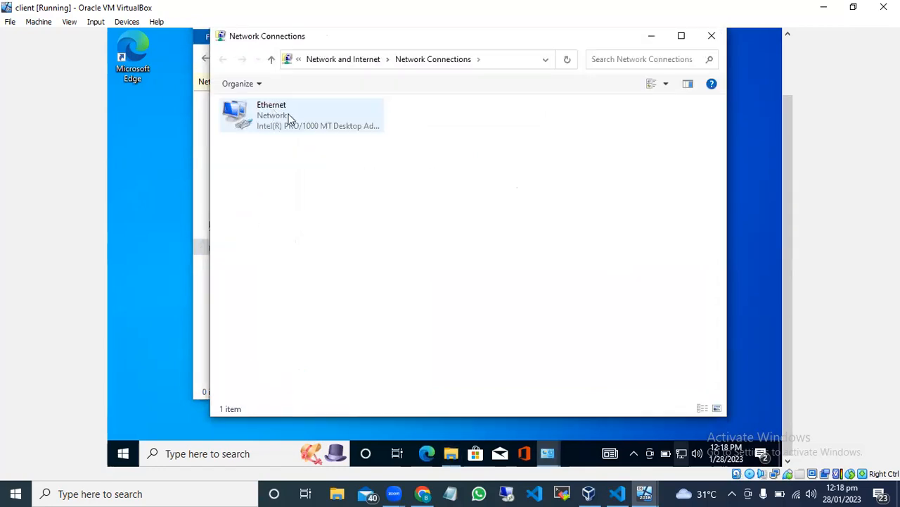
{"action": "left_click", "coordinate": [305, 118]}
{"action": "right_click", "coordinate": [305, 117]}
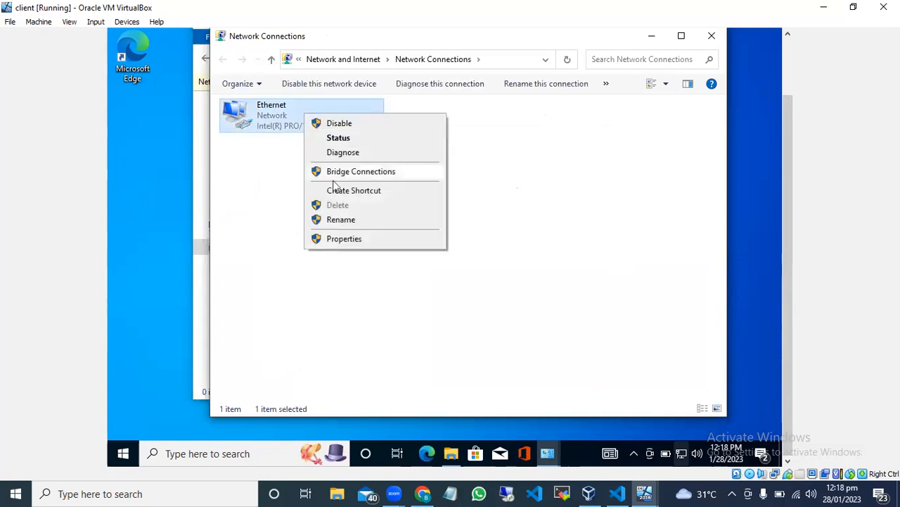
{"action": "left_click", "coordinate": [342, 239]}
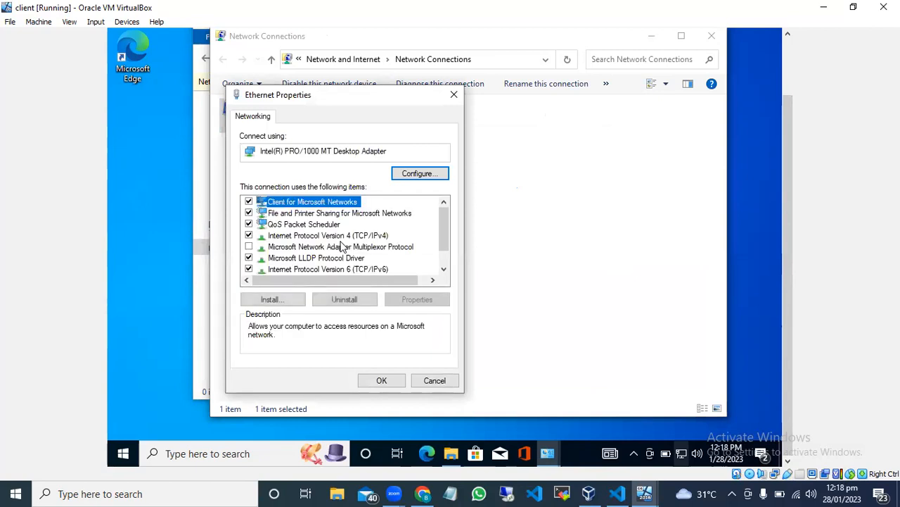
{"action": "left_click", "coordinate": [337, 237]}
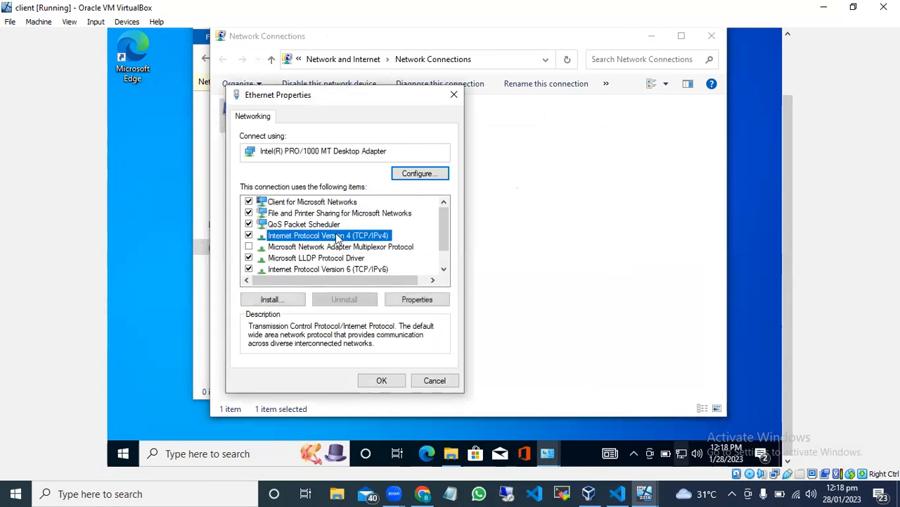
{"action": "left_click", "coordinate": [434, 301]}
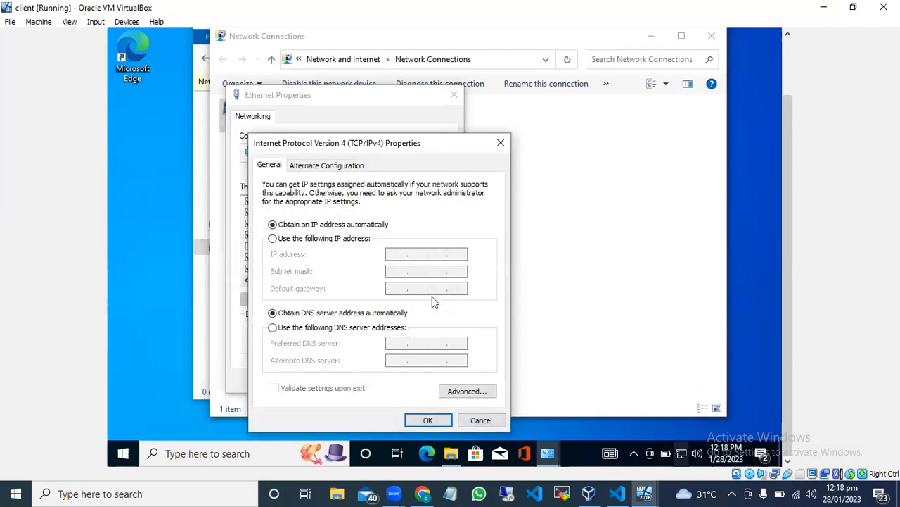
- Set the client to manual IP 100.123.124.2, subnet mask 255.0.0.0 and gateway 100.123.124.1
{"action": "left_click", "coordinate": [273, 239]}
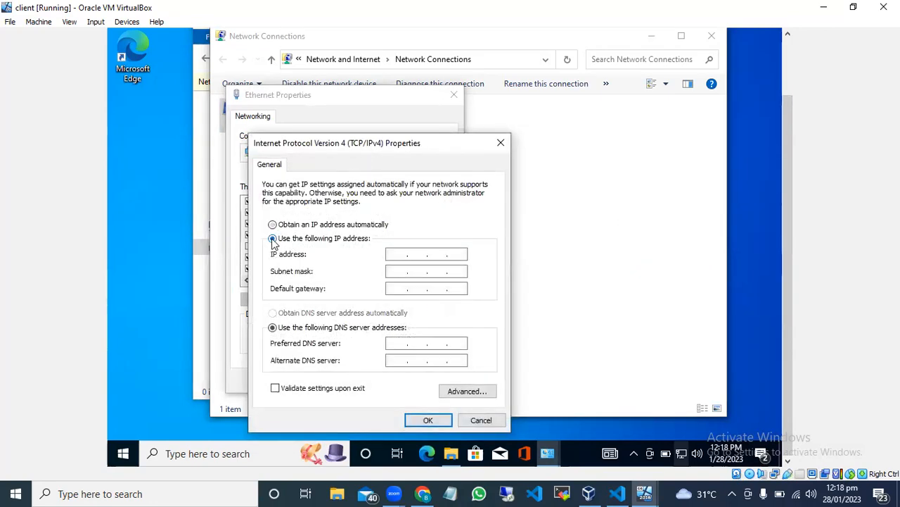
{"action": "left_click", "coordinate": [398, 253]}
{"action": "type", "text": "100 . 123 . 124 ."}
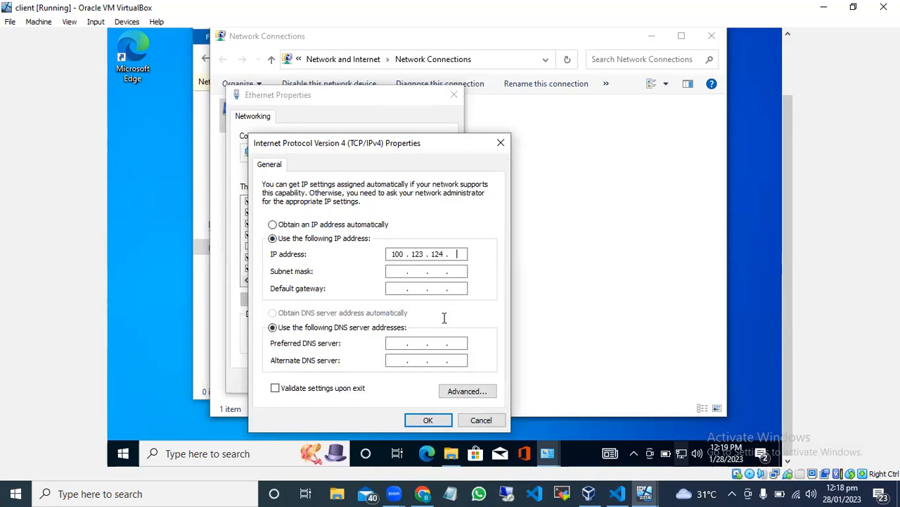
{"action": "type", "text": "2"}
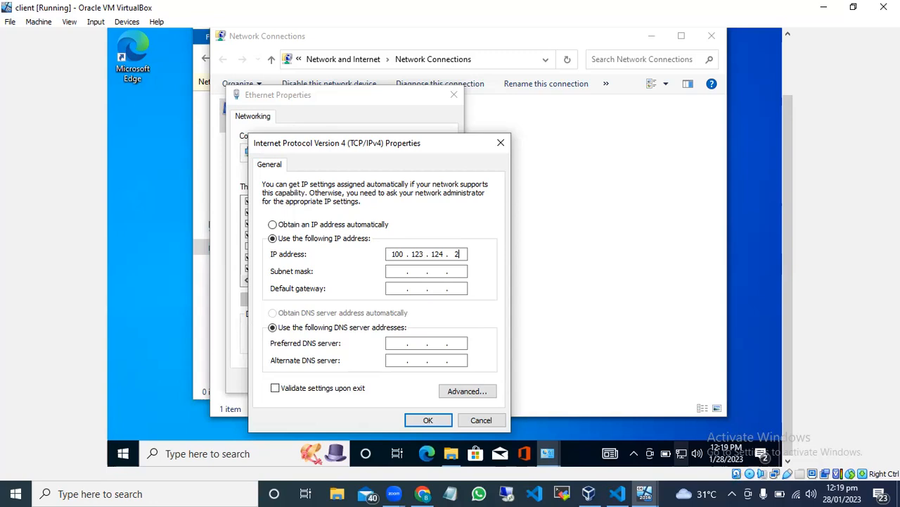
{"action": "key", "text": "Tab"}
{"action": "key", "text": "Tab"}
{"action": "type", "text": "100 . 123 . 124 . 1"}
- Enter preferred DNS 100.123.124.1, correct the subnet mask to 255.0.0.0, and save the IPv4 settings
{"action": "left_click", "coordinate": [399, 343]}
{"action": "type", "text": "100 . "}
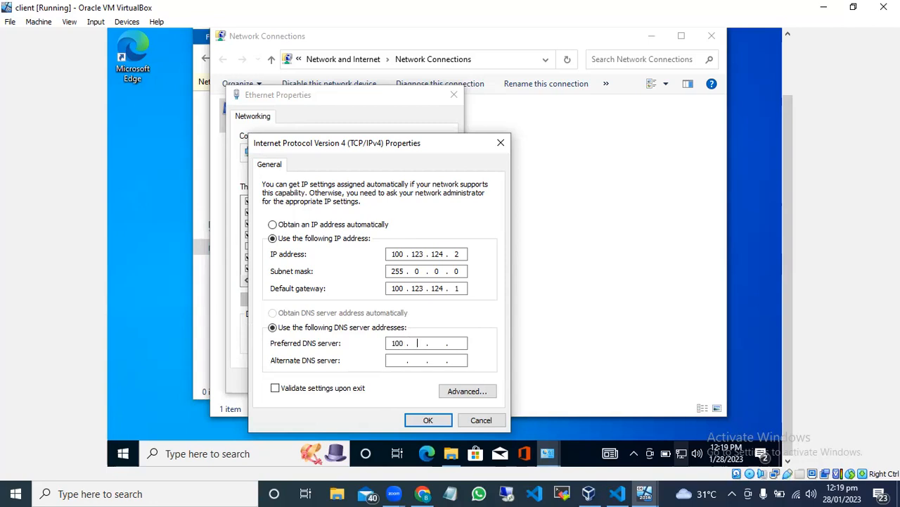
{"action": "type", "text": "123 . 124 . 1"}
{"action": "left_click", "coordinate": [463, 274]}
{"action": "key", "text": "BackSpace"}
{"action": "key", "text": "BackSpace"}
{"action": "key", "text": "BackSpace"}
{"action": "key", "text": "BackSpace"}
{"action": "key", "text": "BackSpace"}
{"action": "key", "text": "BackSpace"}
{"action": "type", "text": "255 . 0"}
{"action": "key", "text": "Tab"}
{"action": "type", "text": "0"}
{"action": "key", "text": "BackSpace"}
{"action": "type", "text": "100"}
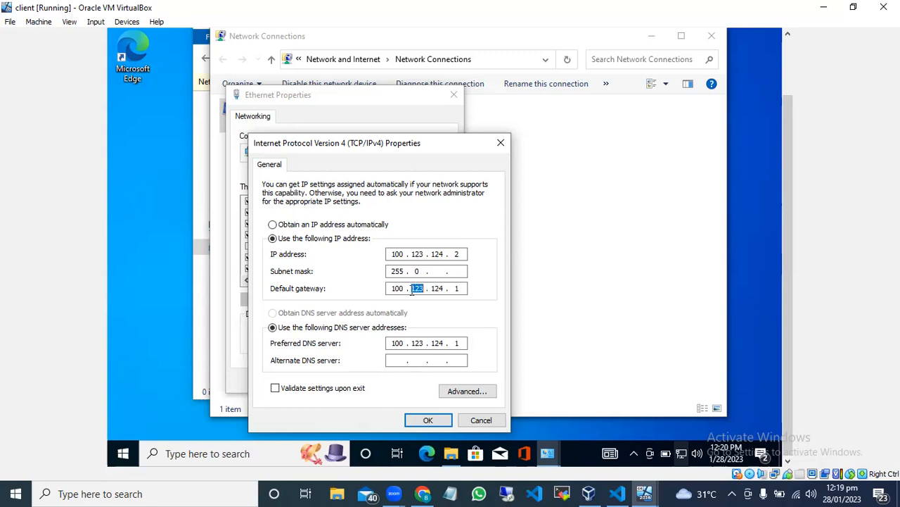
{"action": "left_click", "coordinate": [423, 271]}
{"action": "type", "text": ".0.0"}
{"action": "left_click", "coordinate": [432, 419]}
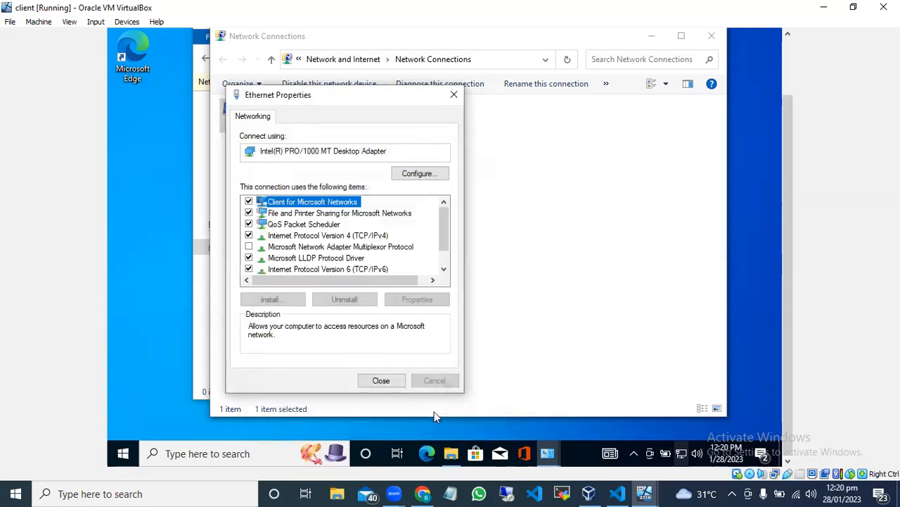
- Close the client's Ethernet Properties to apply the settings and switch to the server1 VM
{"action": "left_click", "coordinate": [381, 381]}
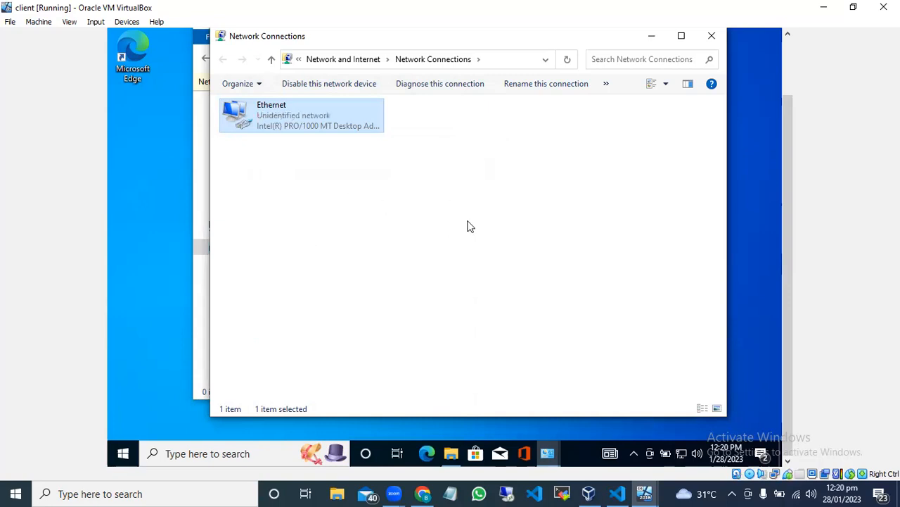
{"action": "mouse_move", "coordinate": [644, 493]}
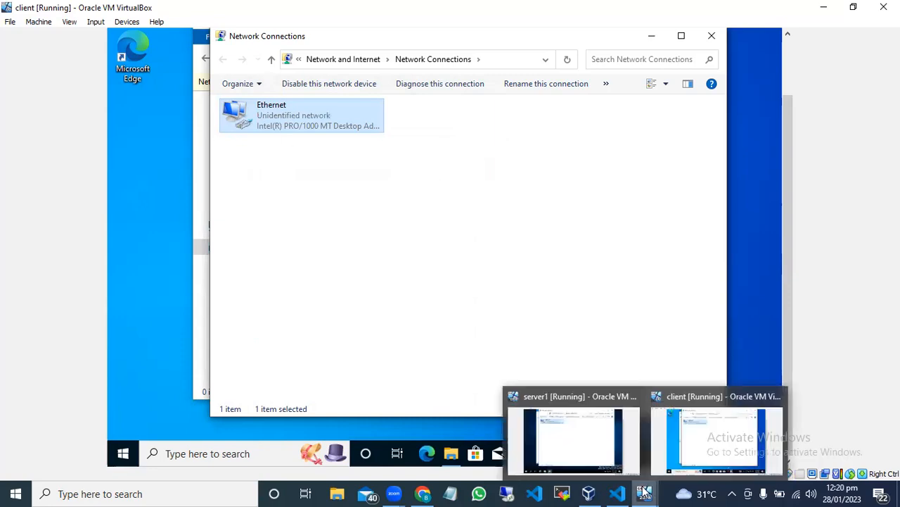
{"action": "left_click", "coordinate": [602, 452]}
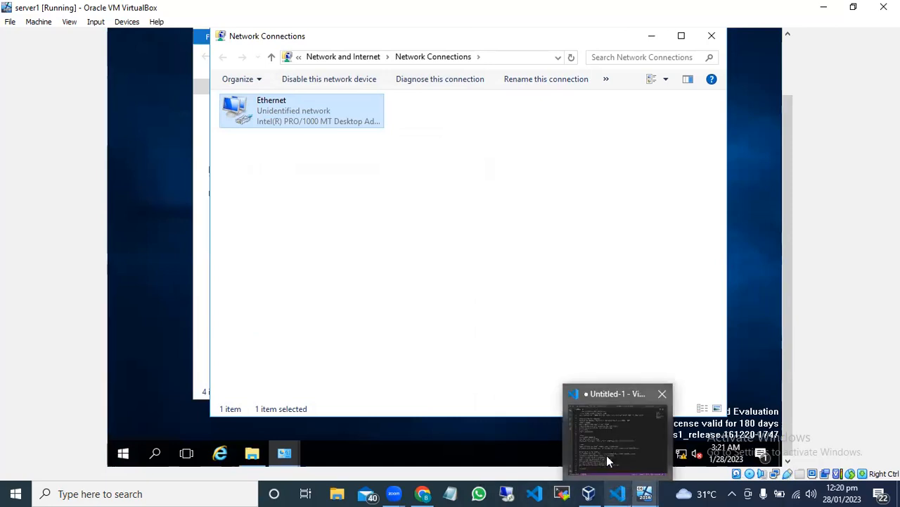
- Add the note lines 'input the IP' and 'input gateway = server IP' under 'on client'
{"action": "left_click", "coordinate": [609, 461]}
{"action": "type", "text": "input the IP"}
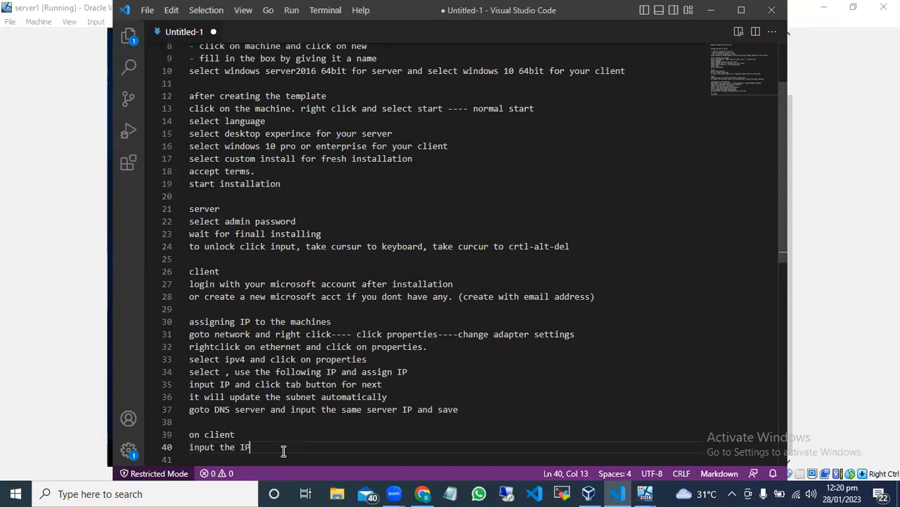
{"action": "key", "text": "Return"}
{"action": "type", "text": "in "}
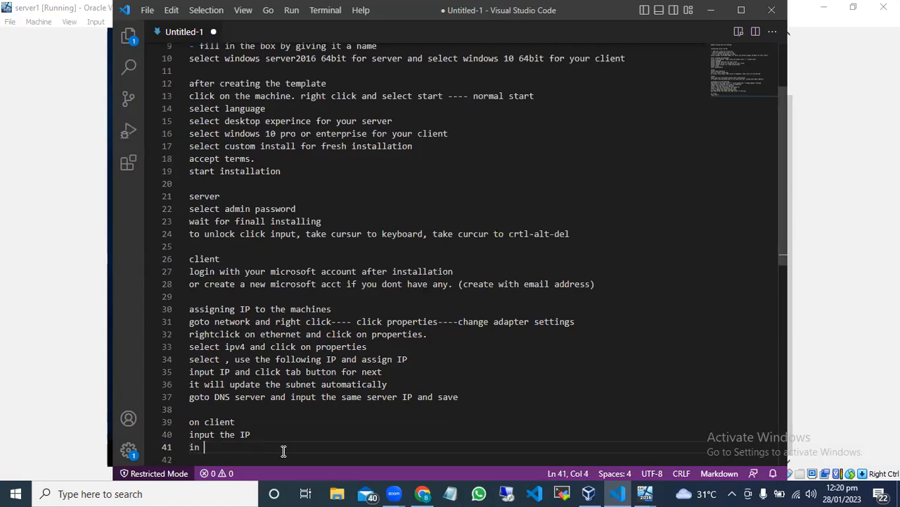
{"action": "type", "text": "ur"}
{"action": "key", "text": "BackSpace"}
{"action": "key", "text": "BackSpace"}
{"action": "key", "text": "BackSpace"}
{"action": "type", "text": "put gatewa"}
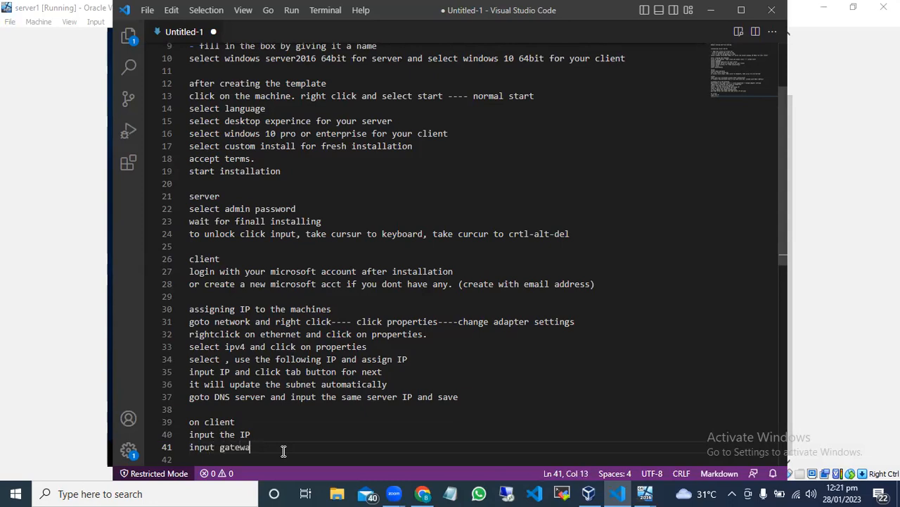
{"action": "type", "text": "y = server IP"}
{"action": "key", "text": "Return"}
- Add the note lines 'input preferred DNS server = server IP', 'click ok' and 'close'
{"action": "type", "text": "input "}
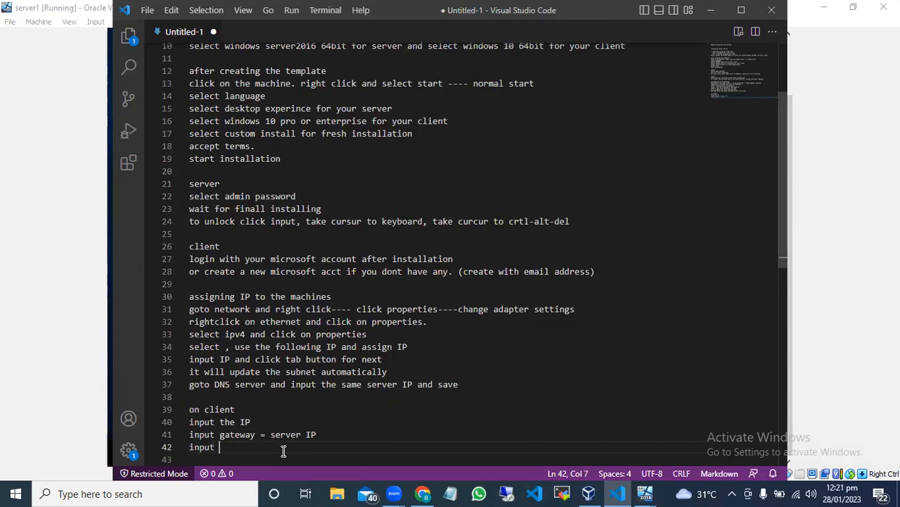
{"action": "type", "text": "prefeer"}
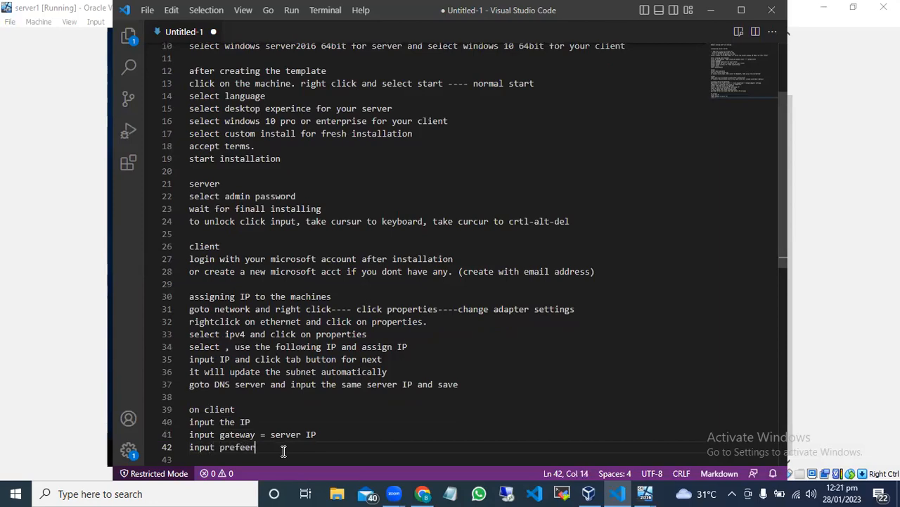
{"action": "key", "text": "BackSpace"}
{"action": "key", "text": "BackSpace"}
{"action": "type", "text": "rred DNS server = server "}
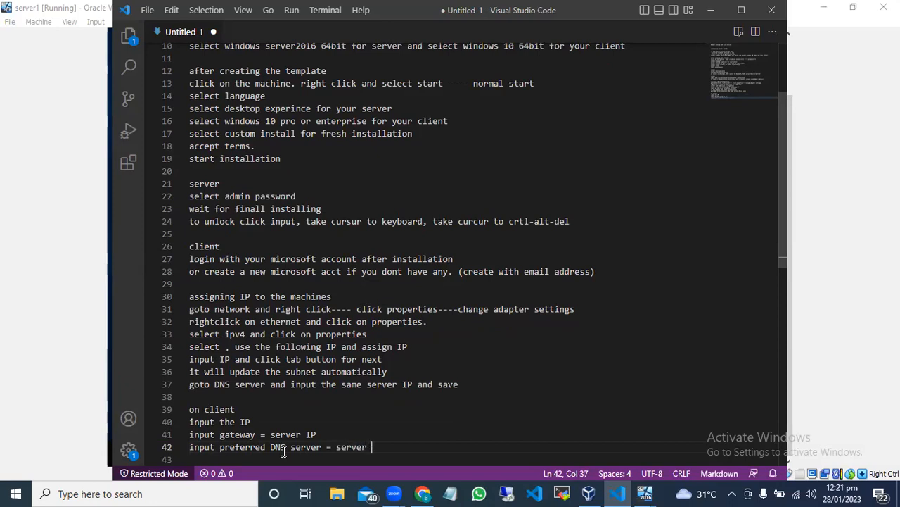
{"action": "type", "text": "IP"}
{"action": "key", "text": "Return"}
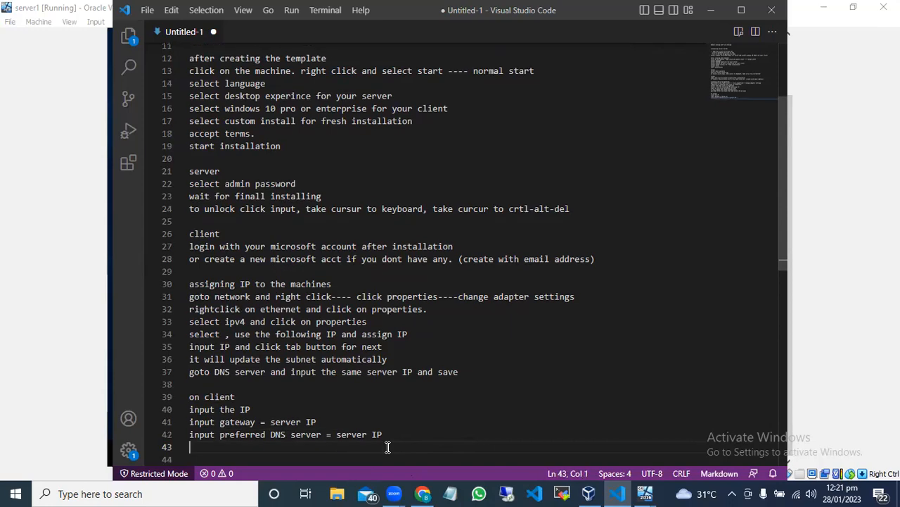
{"action": "type", "text": "click ok"}
{"action": "key", "text": "Return"}
{"action": "type", "text": "close"}
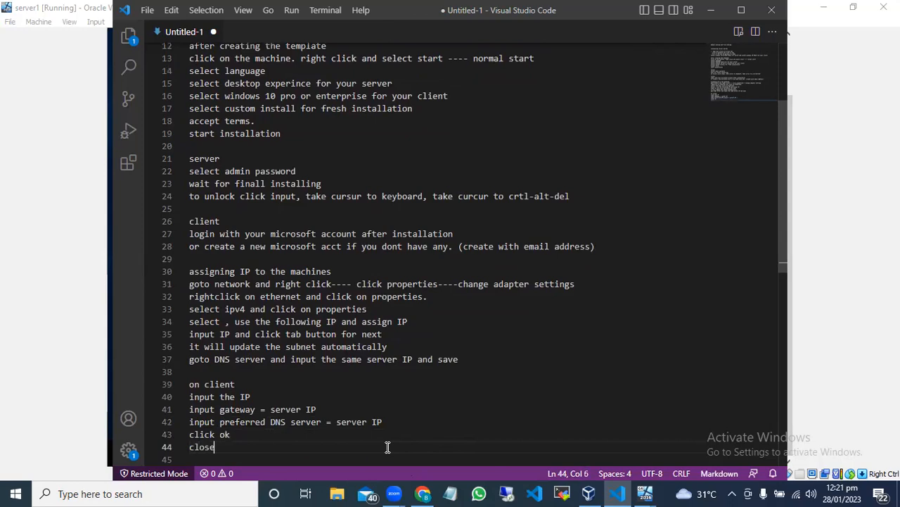
{"action": "key", "text": "Return"}
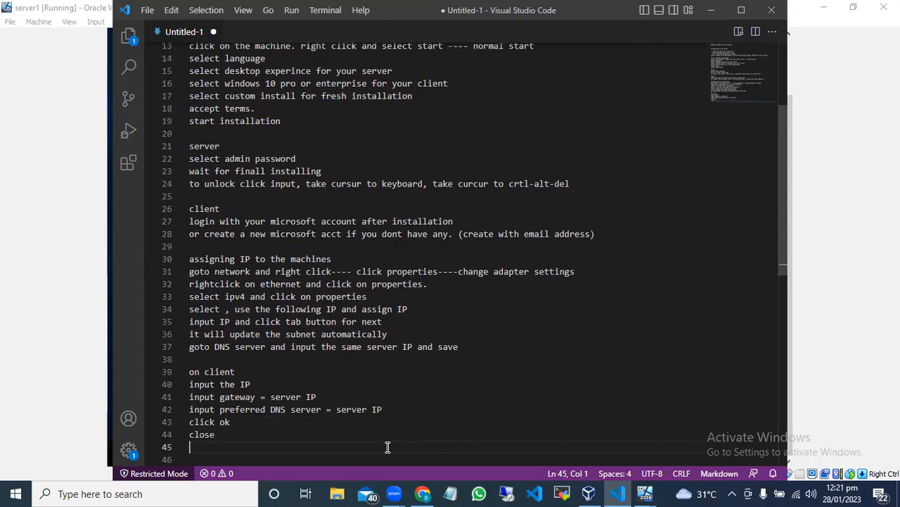
- On the client VM, close the Network Connections, Network and Sharing Center and Network folder windows
{"action": "mouse_move", "coordinate": [643, 492]}
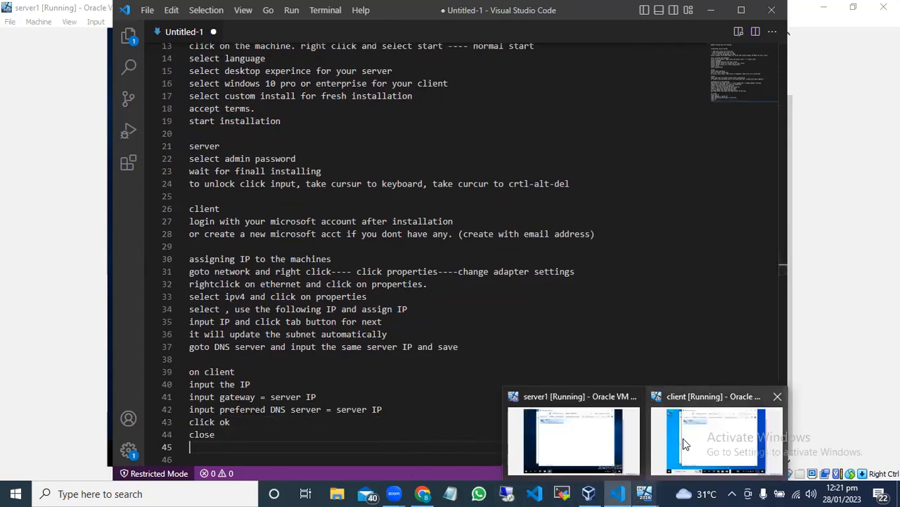
{"action": "left_click", "coordinate": [684, 439]}
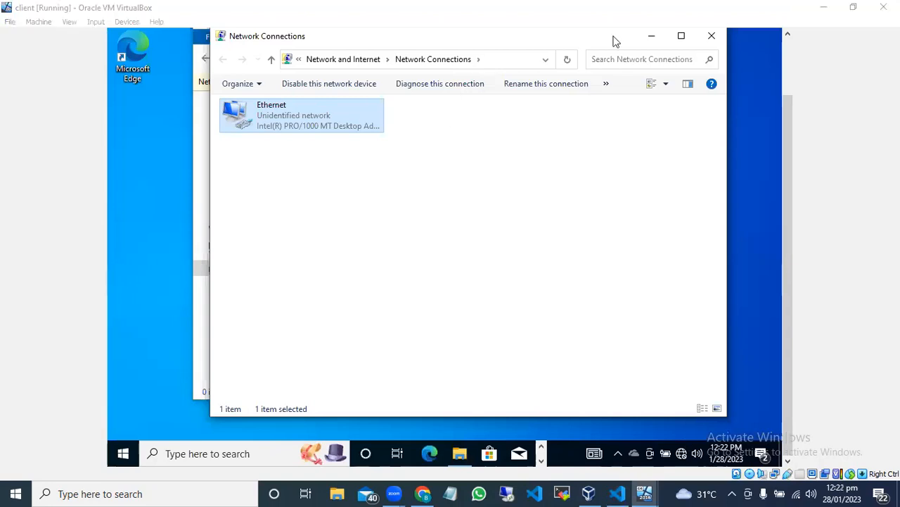
{"action": "left_click", "coordinate": [712, 36]}
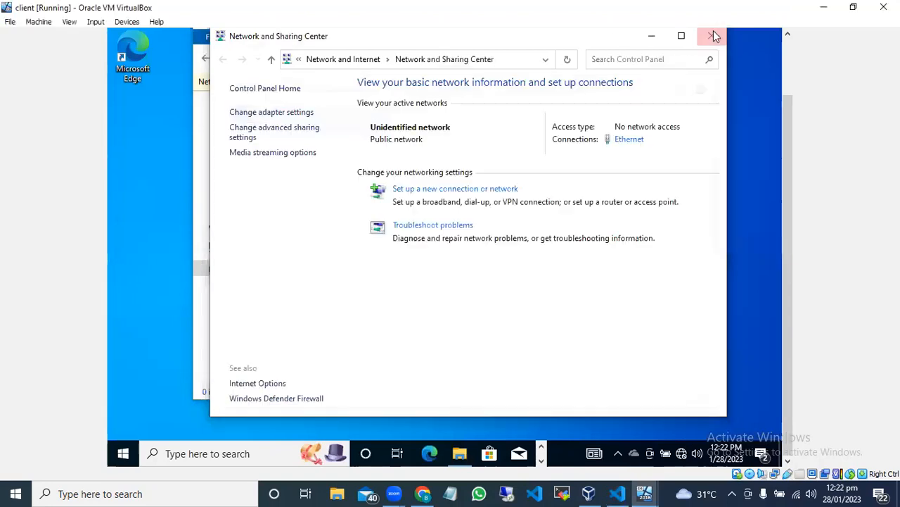
{"action": "left_click", "coordinate": [712, 36]}
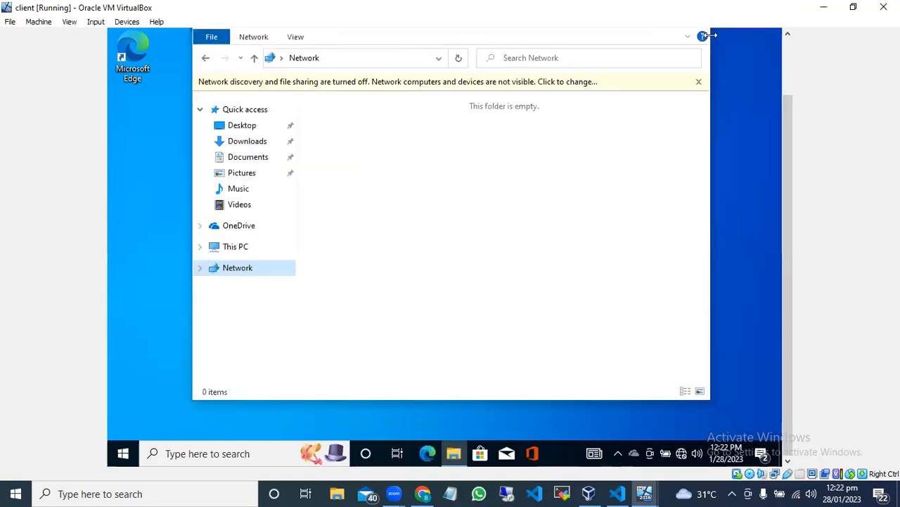
{"action": "left_click_drag", "start_coordinate": [786, 116], "coordinate": [792, 5]}
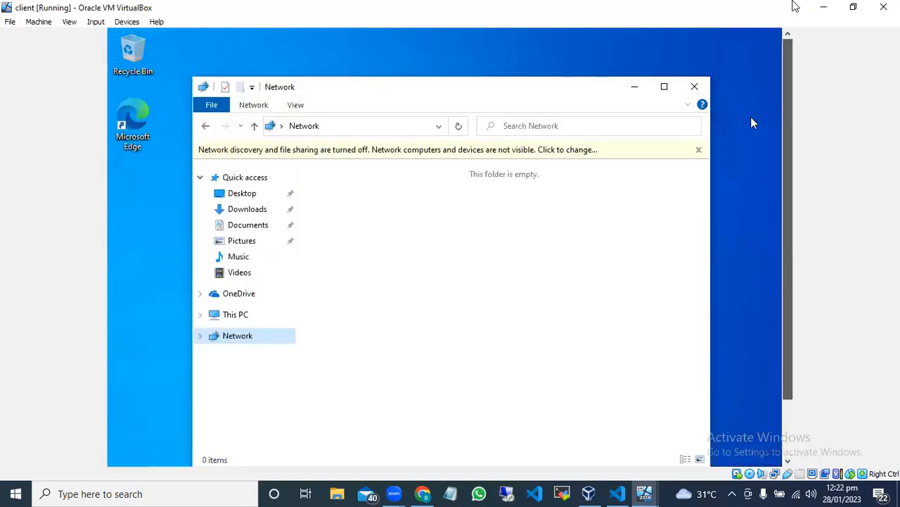
{"action": "left_click", "coordinate": [696, 87]}
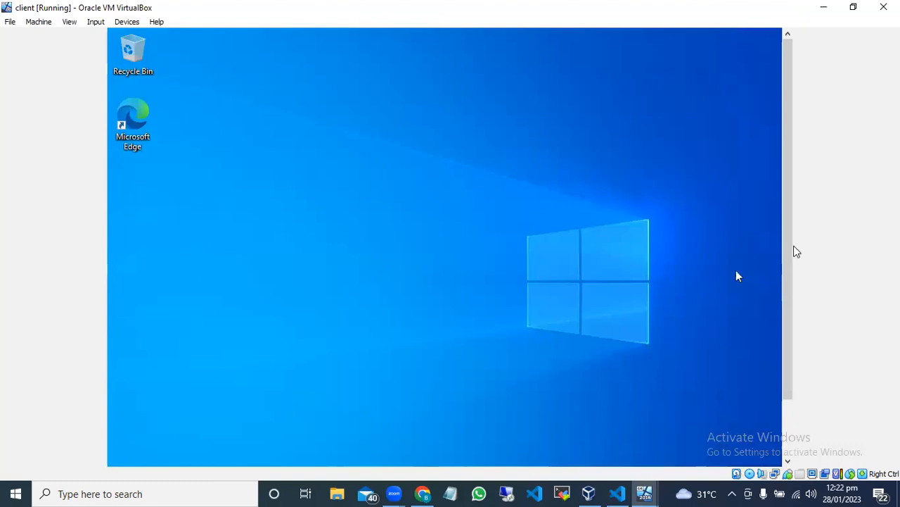
{"action": "left_click_drag", "start_coordinate": [792, 251], "coordinate": [802, 365]}
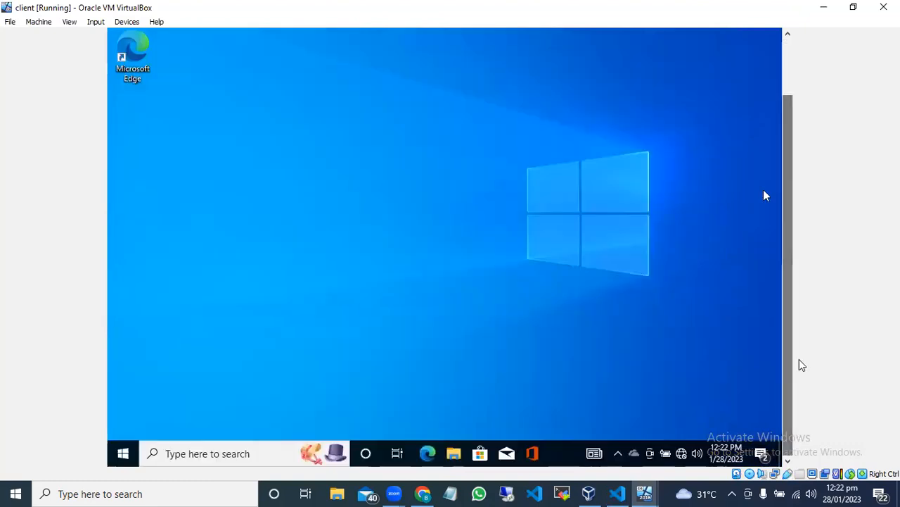
- Search for 'command' and launch Command Prompt on the client
{"action": "left_click", "coordinate": [189, 455]}
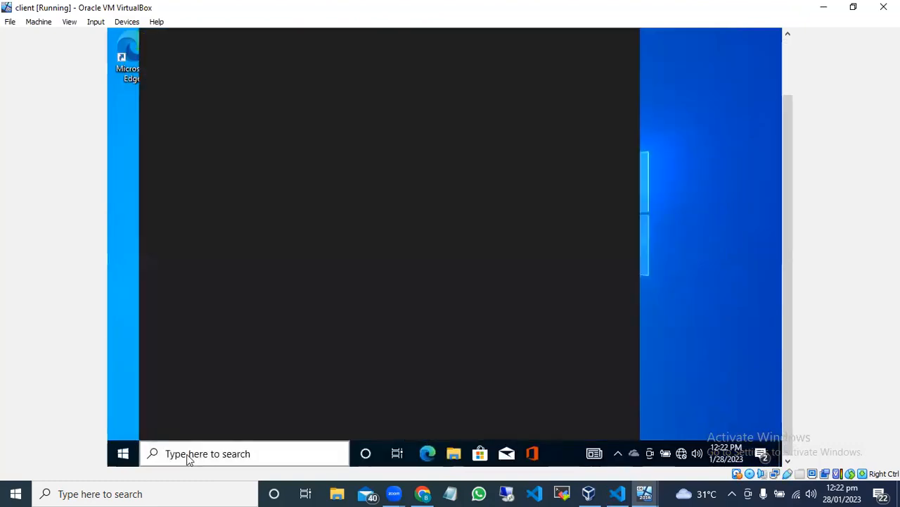
{"action": "type", "text": "command"}
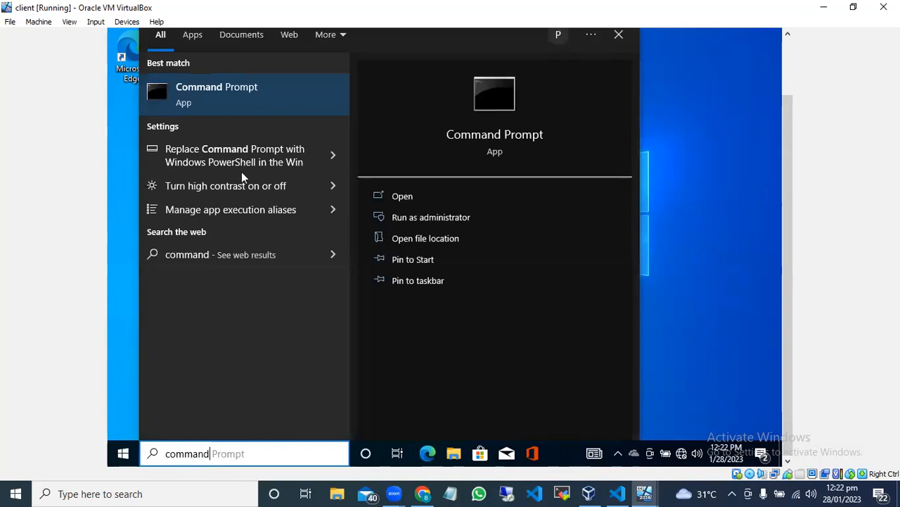
{"action": "left_click", "coordinate": [232, 100]}
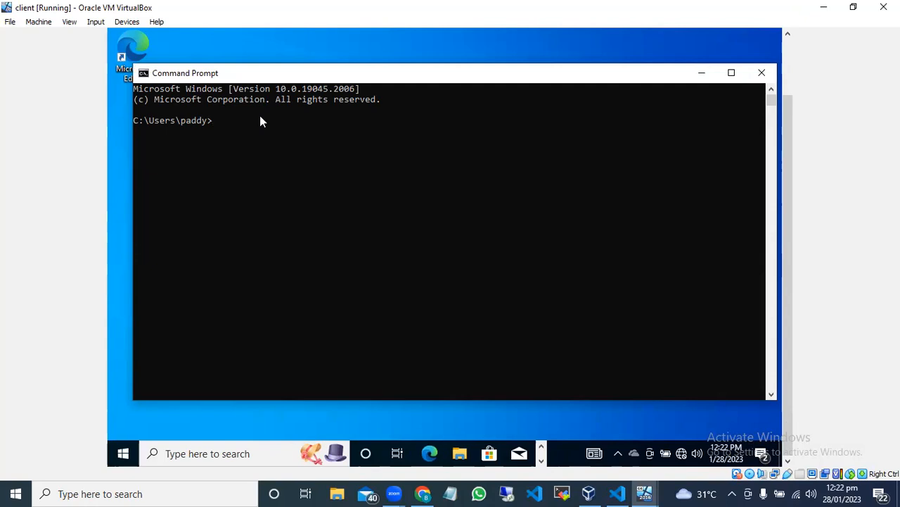
- Ping 100.123.124.2 from the client, then clear the screen with cls
{"action": "type", "text": "ping"}
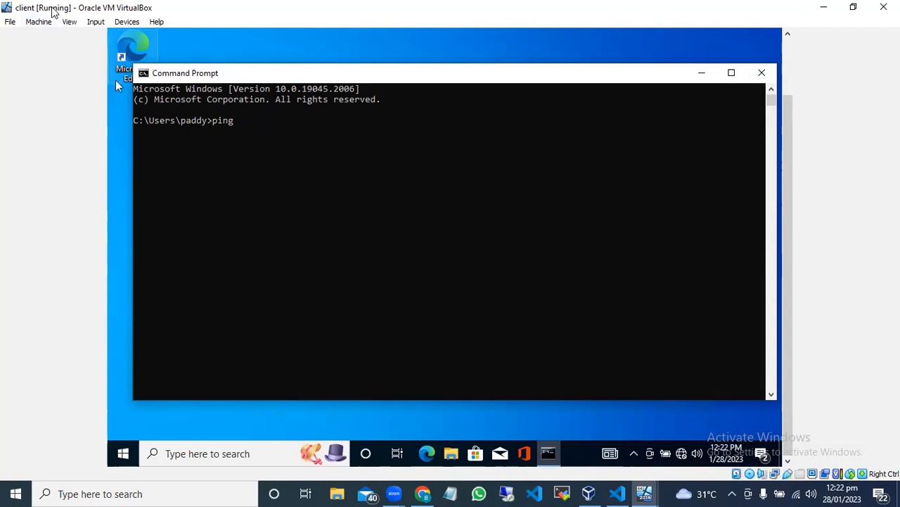
{"action": "type", "text": " 100"}
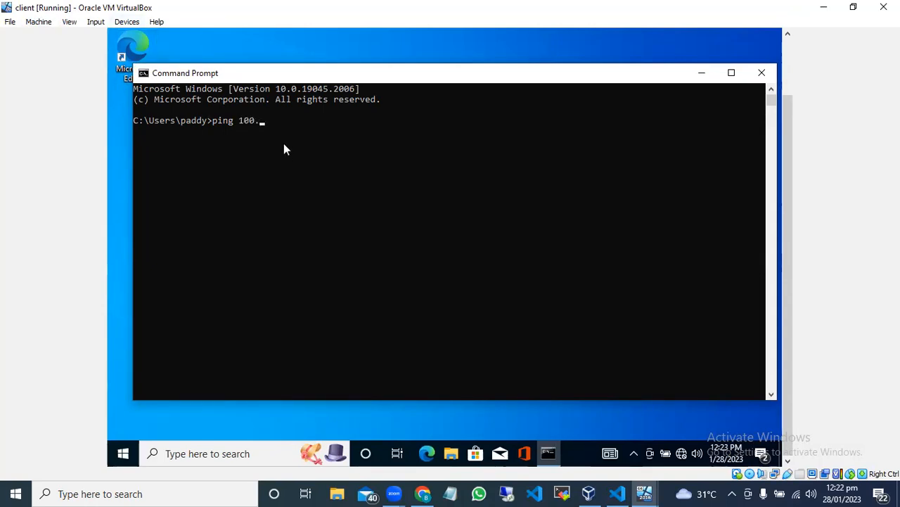
{"action": "type", "text": "."}
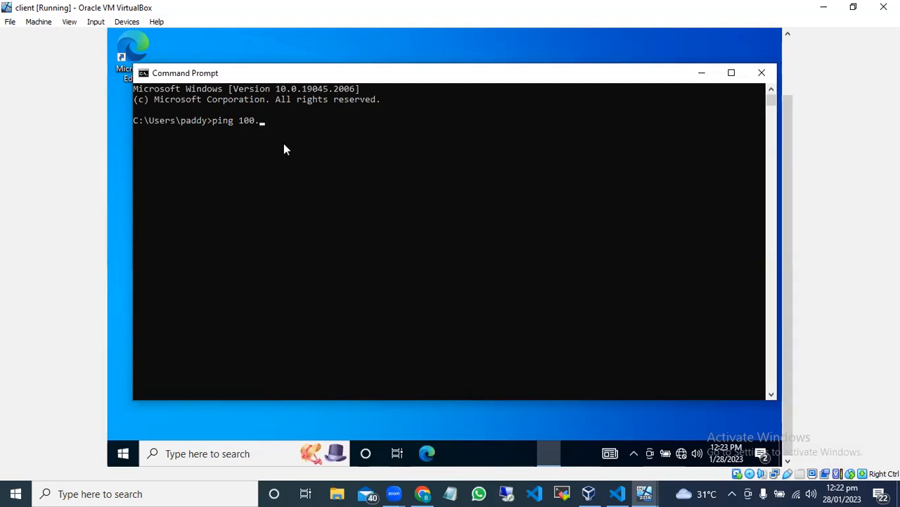
{"action": "type", "text": "123.124.2"}
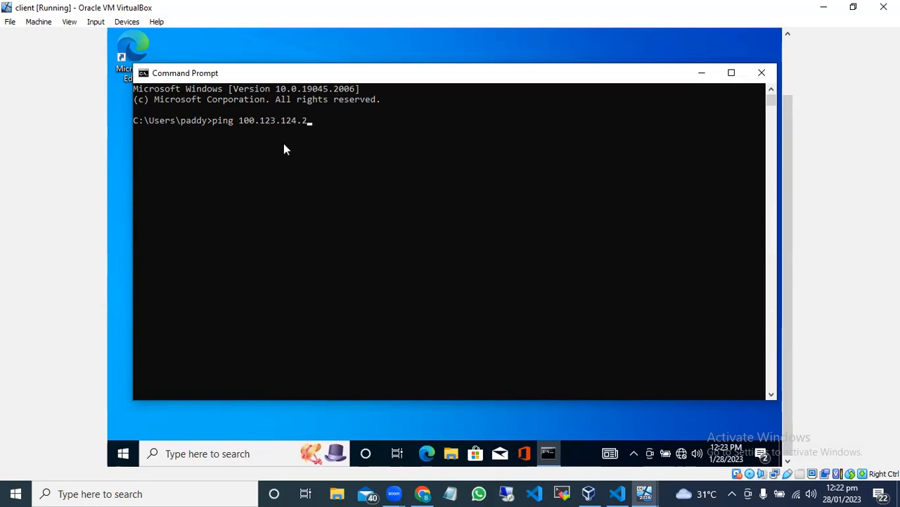
{"action": "key", "text": "Return"}
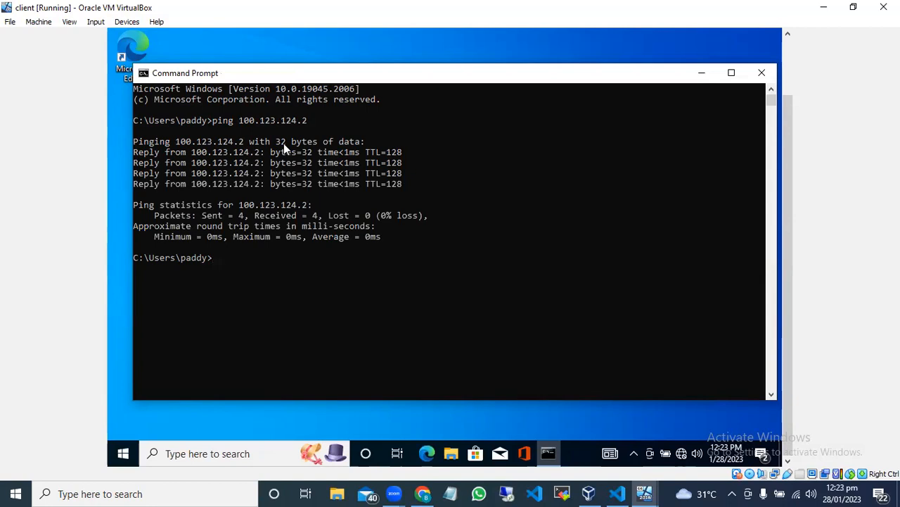
{"action": "type", "text": "cls"}
{"action": "key", "text": "Return"}
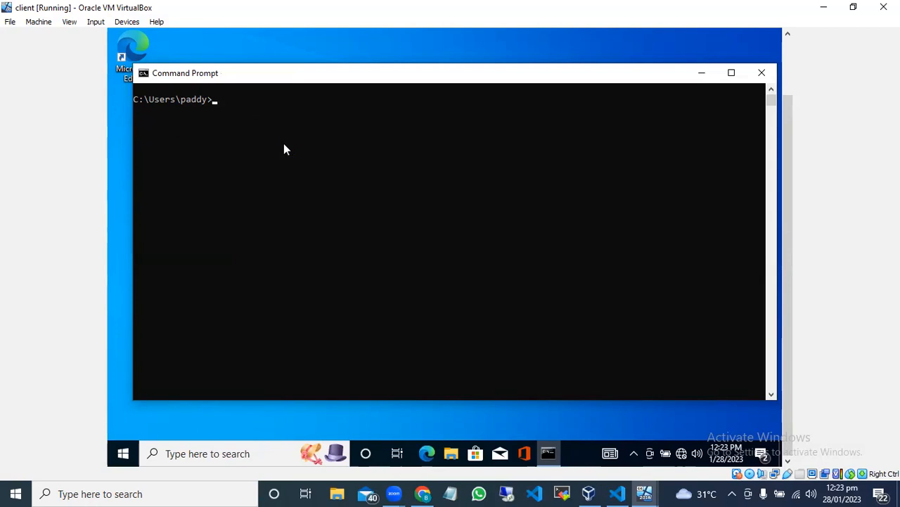
- Ping the server at 100.123.124.1 by editing the recalled ping command
{"action": "type", "text": "cls"}
{"action": "key", "text": "Up"}
{"action": "key", "text": "BackSpace"}
{"action": "type", "text": "100.123.124.1"}
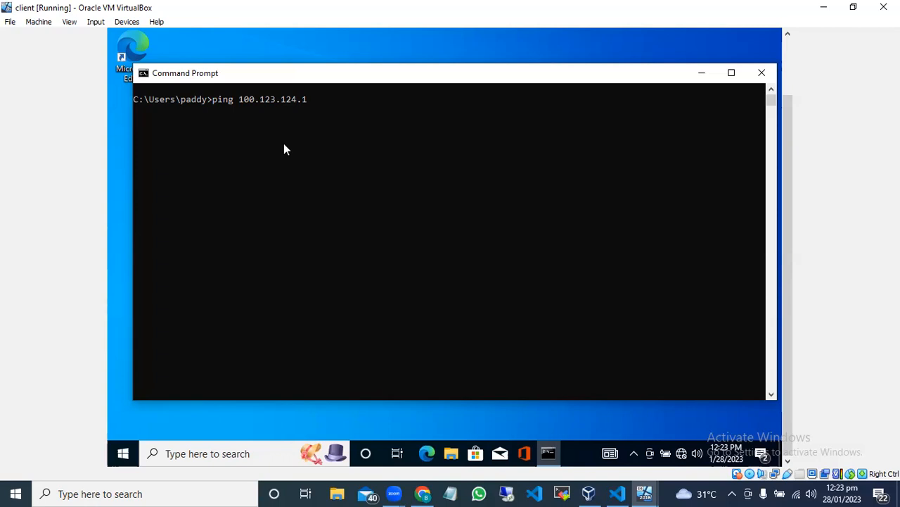
{"action": "key", "text": "Return"}
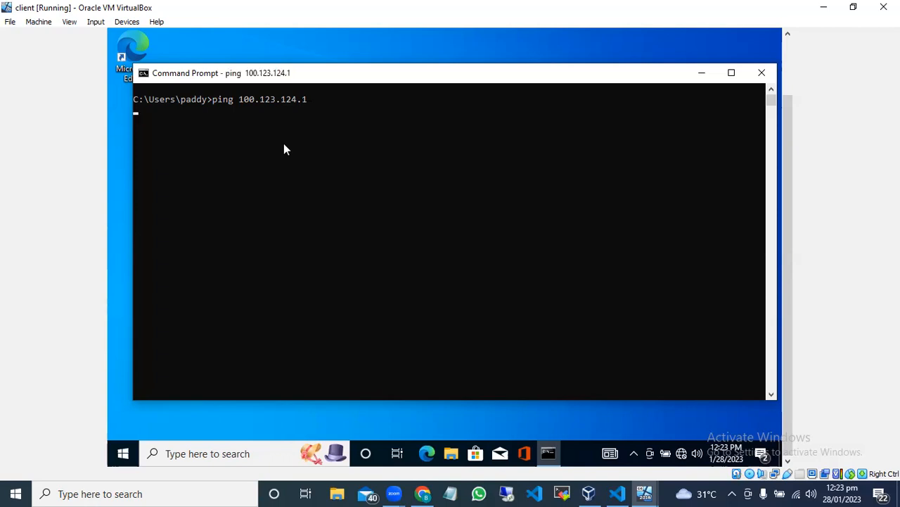
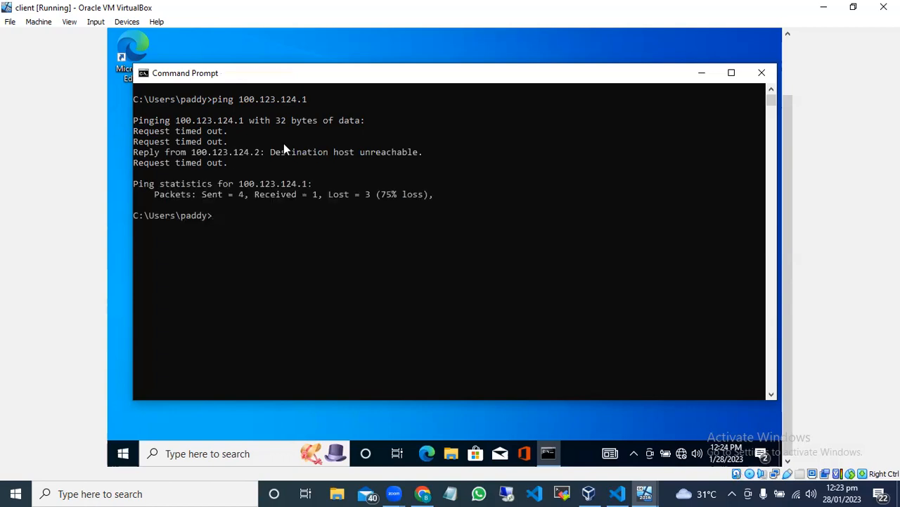
- Clear the failed 100.123.124.1 ping results from the client's Command Prompt with cls
{"action": "type", "text": "cls"}
{"action": "key", "text": "Return"}
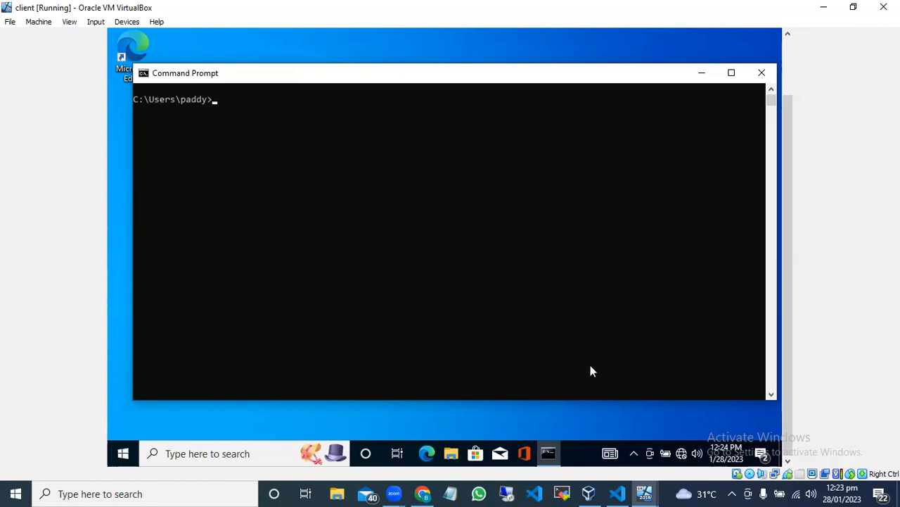
- Switch to server1 and close Network Connections, Network and Sharing Center and File Explorer
{"action": "mouse_move", "coordinate": [644, 493]}
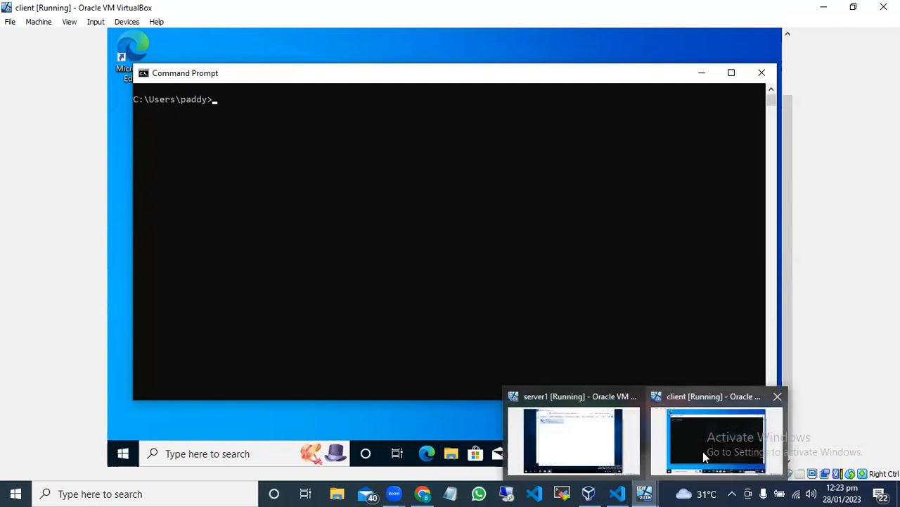
{"action": "left_click", "coordinate": [611, 433]}
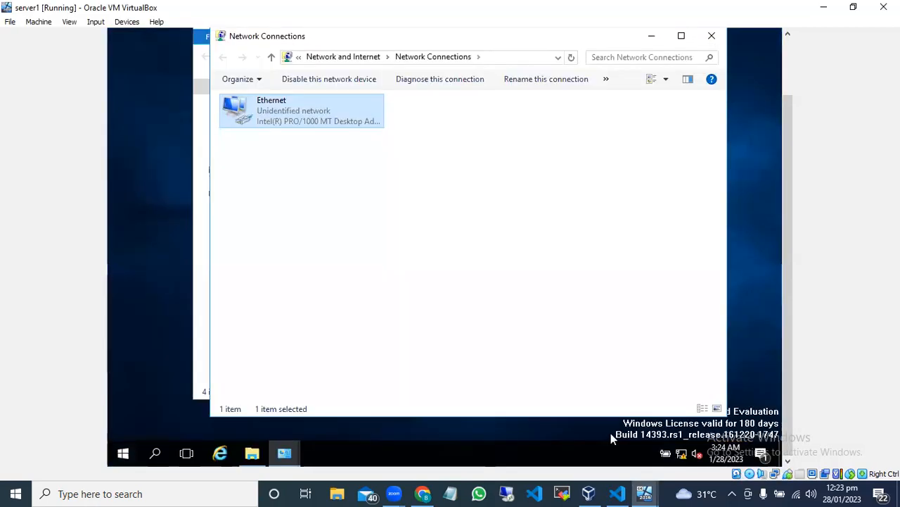
{"action": "left_click", "coordinate": [712, 35]}
{"action": "left_click", "coordinate": [712, 34]}
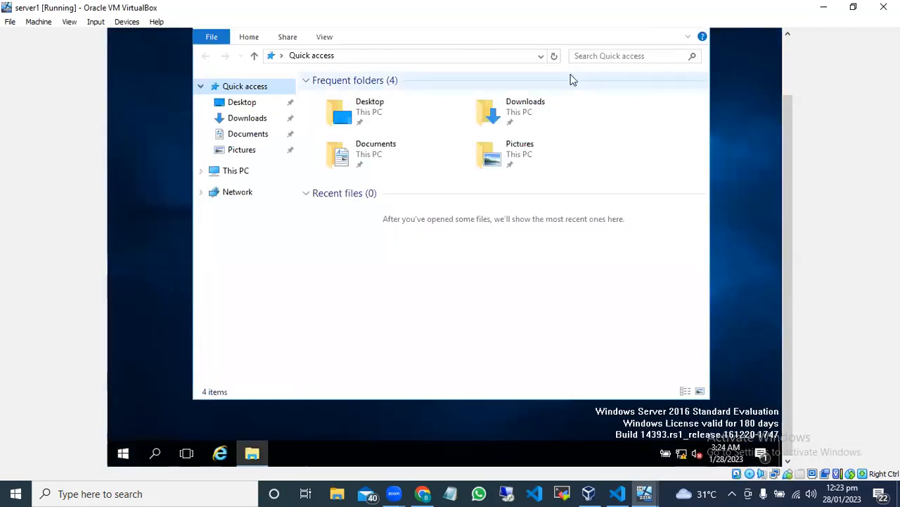
{"action": "left_click_drag", "start_coordinate": [787, 127], "coordinate": [784, 92]}
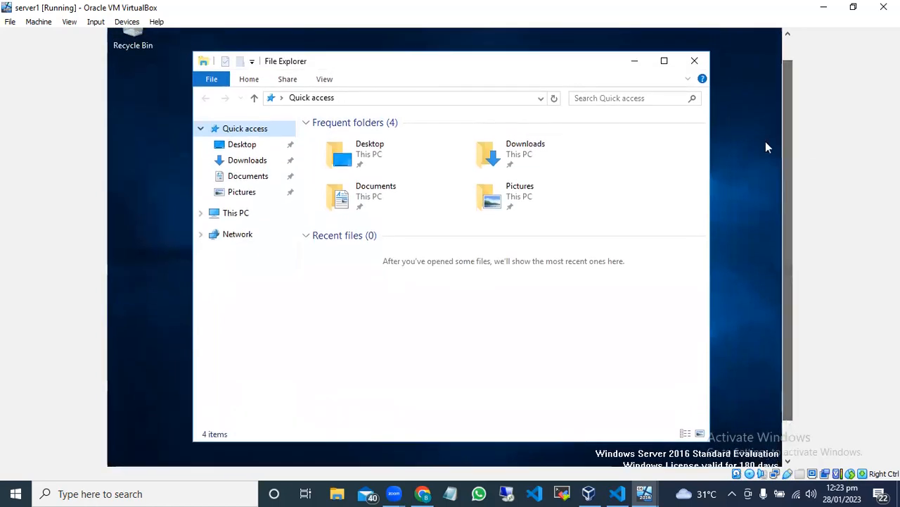
{"action": "left_click", "coordinate": [696, 60]}
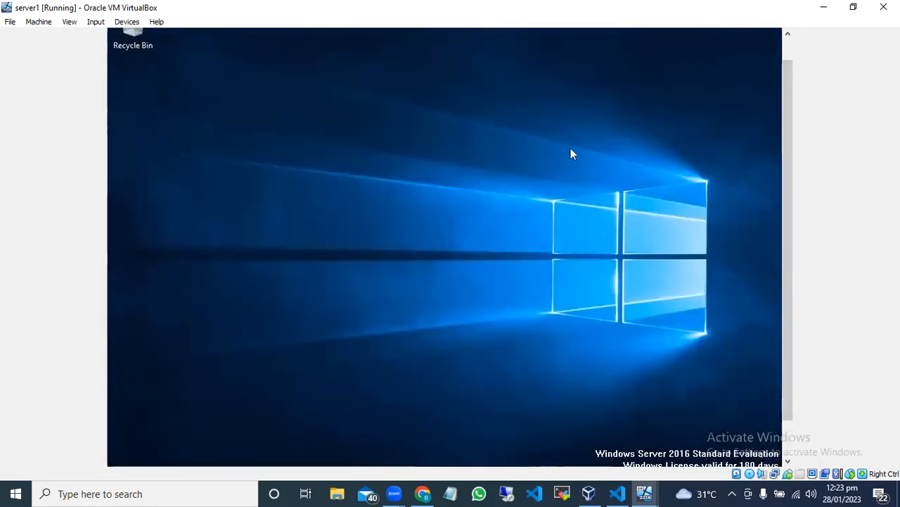
{"action": "scroll", "coordinate": [788, 234], "scroll_direction": "down", "scroll_amount": 1}
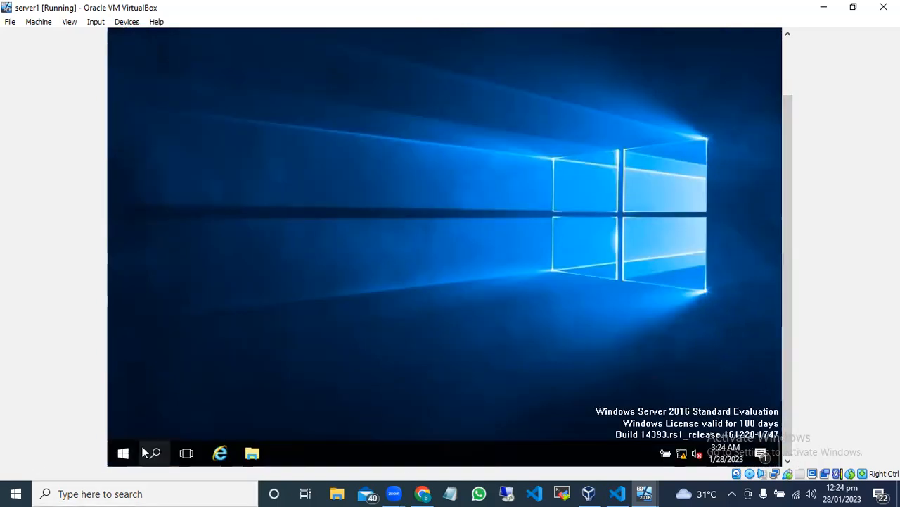
- Search 'command' on server1 and launch Command Prompt
{"action": "left_click", "coordinate": [152, 454]}
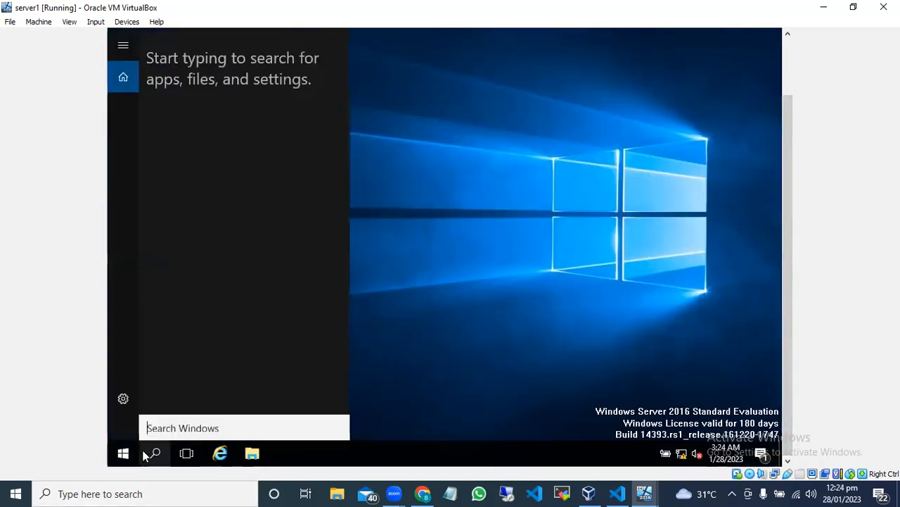
{"action": "type", "text": "c"}
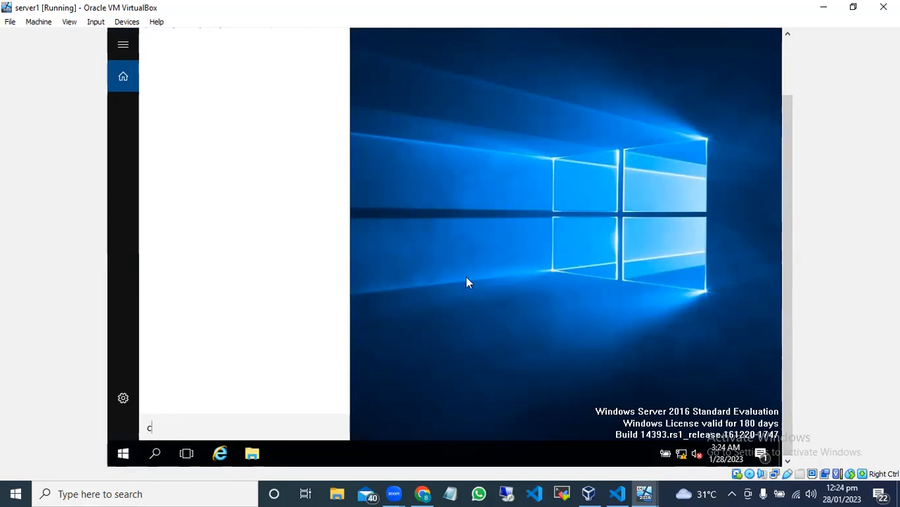
{"action": "type", "text": "omma"}
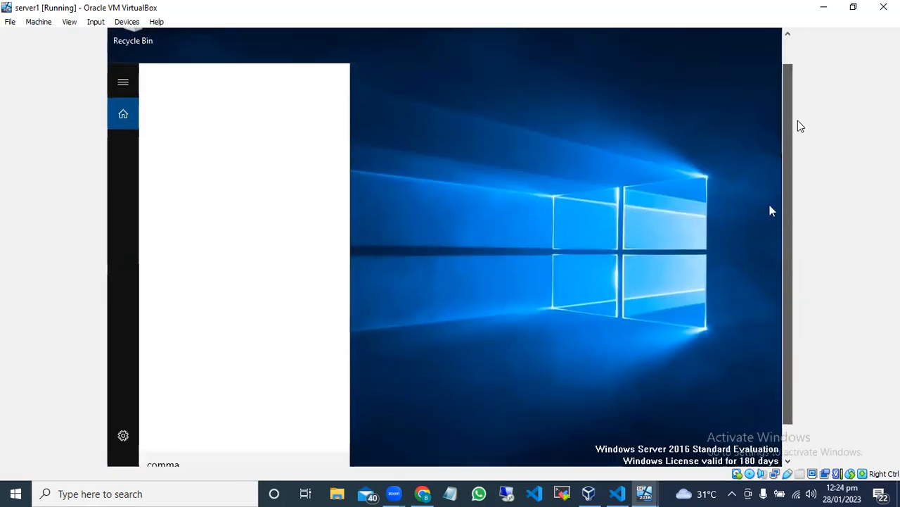
{"action": "key", "text": "BackSpace"}
{"action": "key", "text": "BackSpace"}
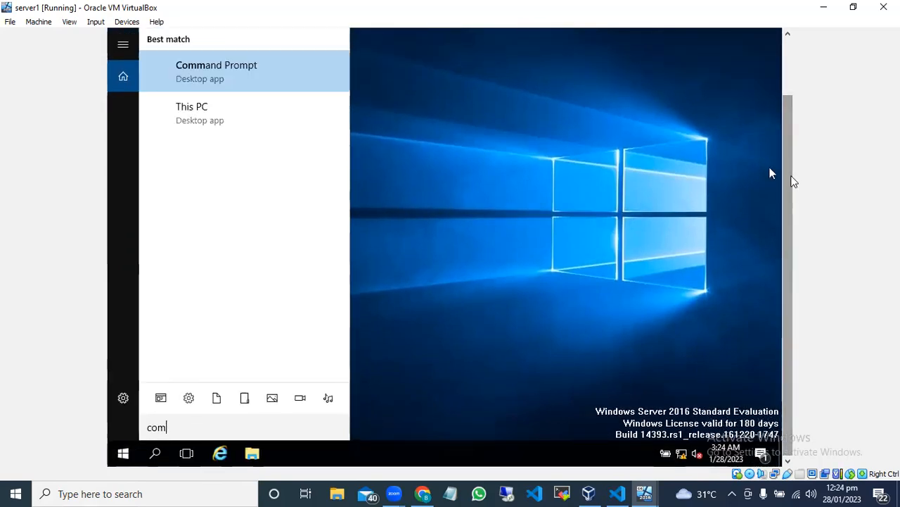
{"action": "key", "text": "BackSpace"}
{"action": "key", "text": "BackSpace"}
{"action": "key", "text": "BackSpace"}
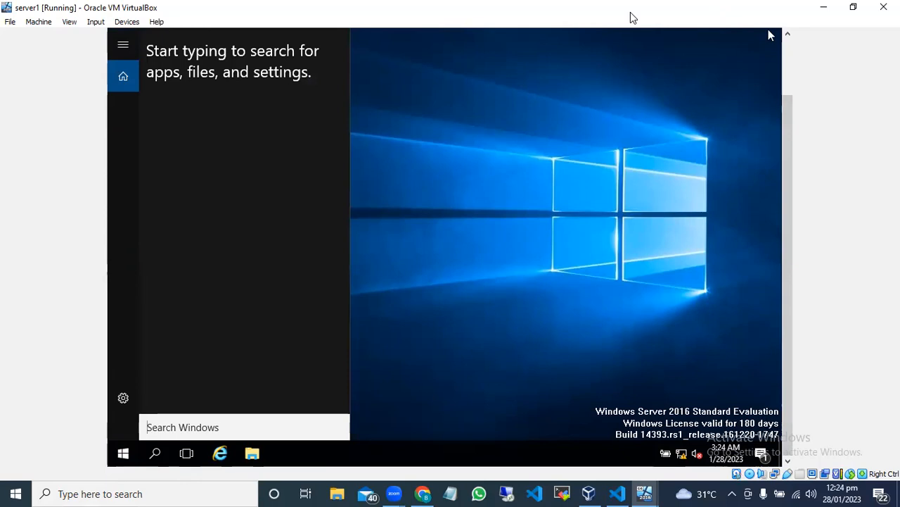
{"action": "type", "text": "comm"}
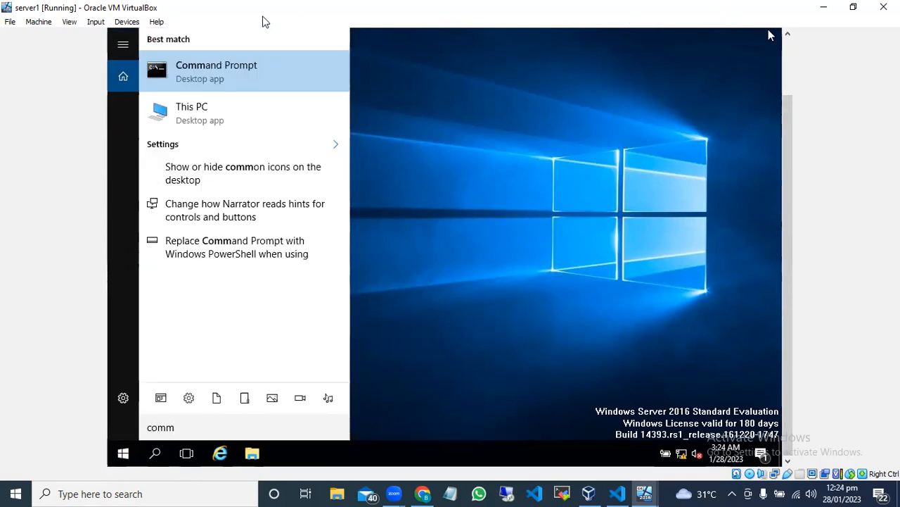
{"action": "left_click", "coordinate": [251, 65]}
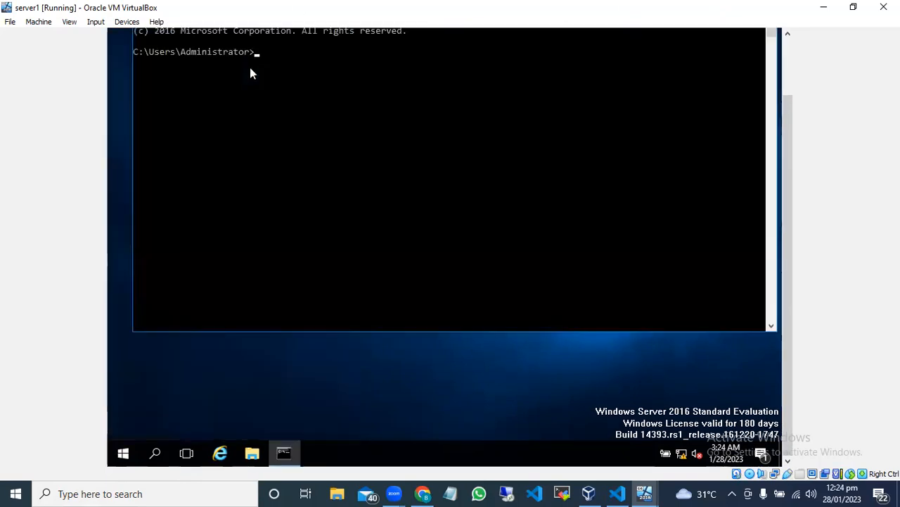
- Ping 100.123.124.1 from server1, getting replies, then clear the screen
{"action": "type", "text": "ping 100.123.124.1"}
{"action": "key", "text": "Return"}
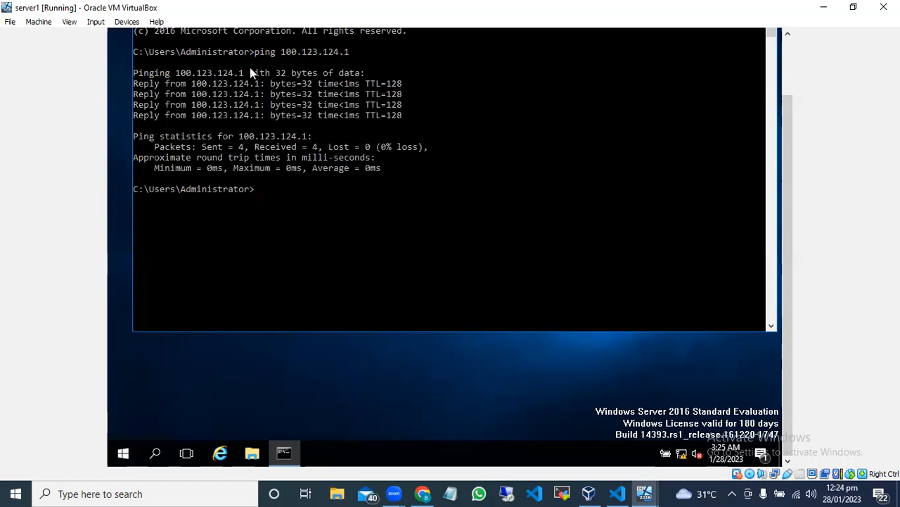
{"action": "type", "text": "cls"}
{"action": "key", "text": "Return"}
- Ping 100.123.124.2, which is unreachable, then clear the console with cls
{"action": "type", "text": "ping 100.123.124.1"}
{"action": "key", "text": "BackSpace"}
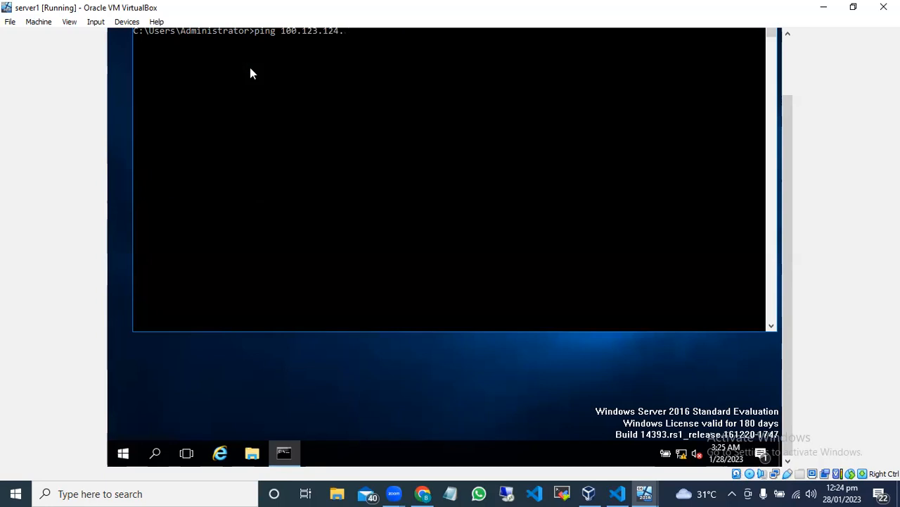
{"action": "left_click", "coordinate": [784, 73]}
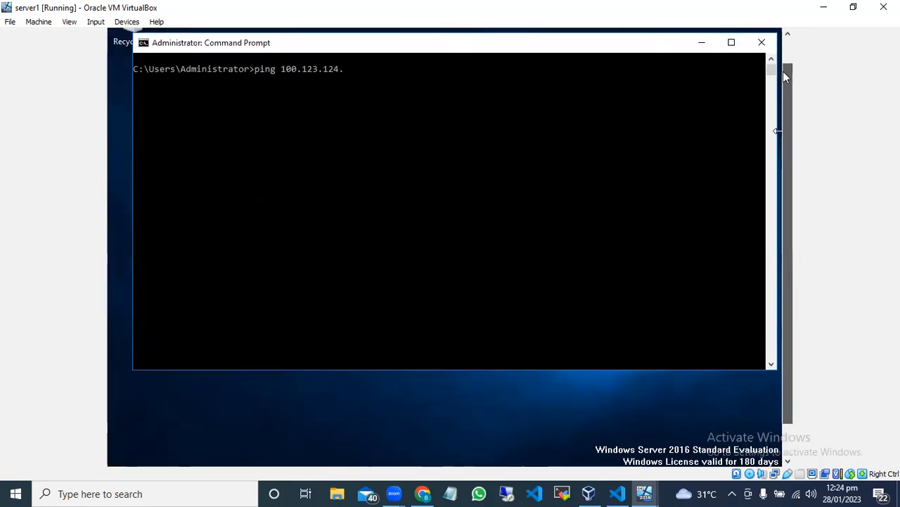
{"action": "type", "text": "2"}
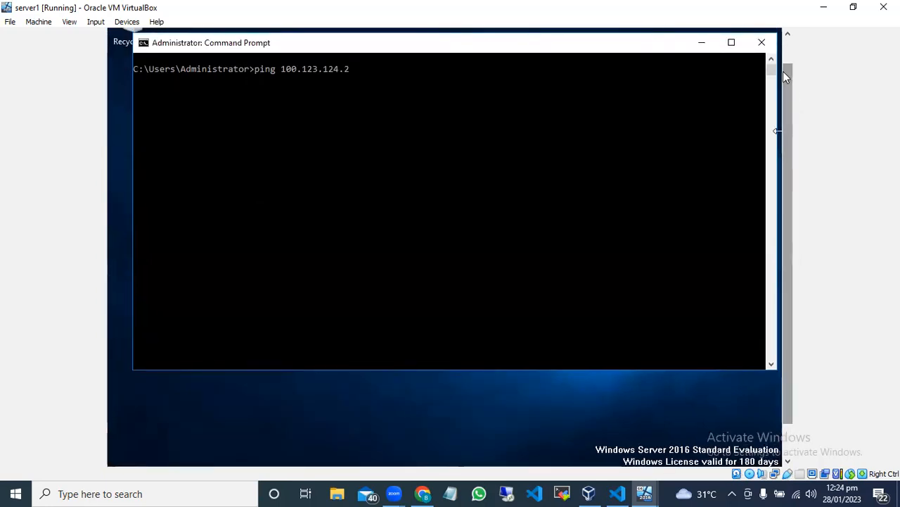
{"action": "key", "text": "Return"}
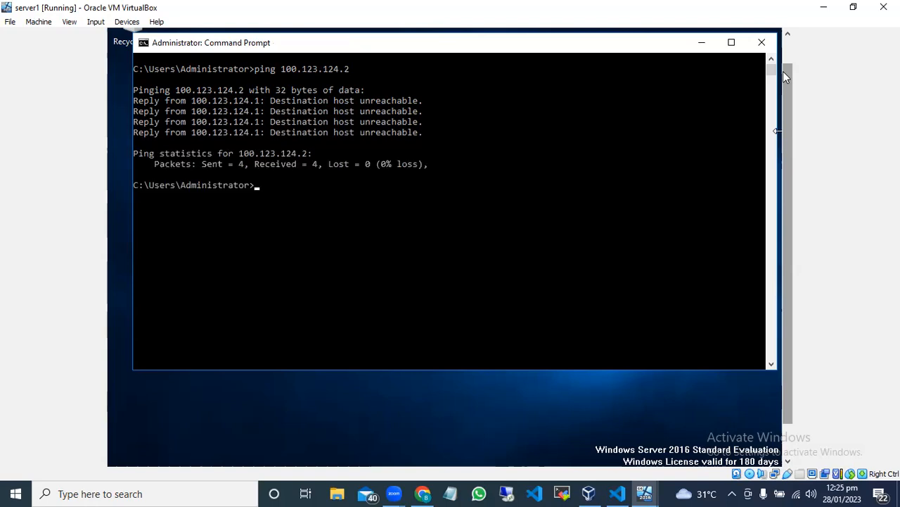
{"action": "type", "text": "cls"}
{"action": "key", "text": "Return"}
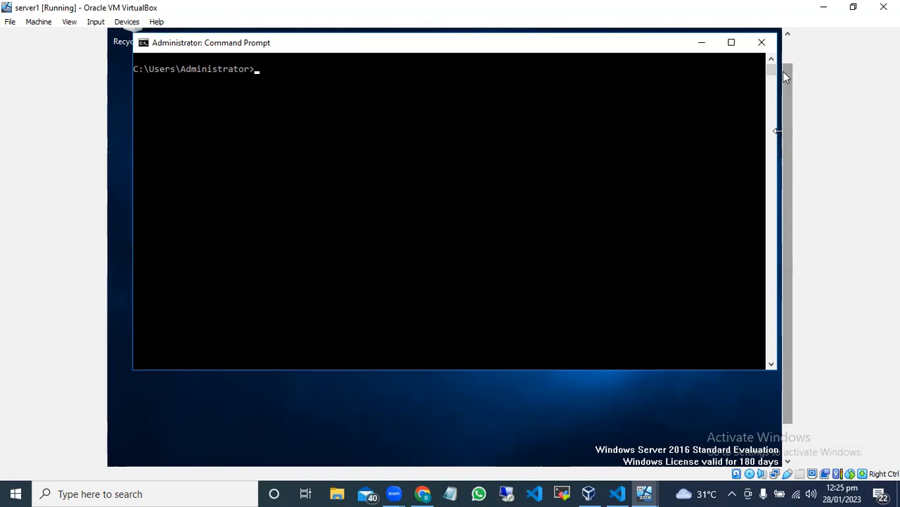
- Minimize server1's Command Prompt to reveal the desktop
{"action": "mouse_move", "coordinate": [789, 74]}
{"action": "left_mouse_down"}
{"action": "mouse_move", "coordinate": [784, 24]}
{"action": "mouse_move", "coordinate": [786, 67]}
{"action": "left_mouse_up"}
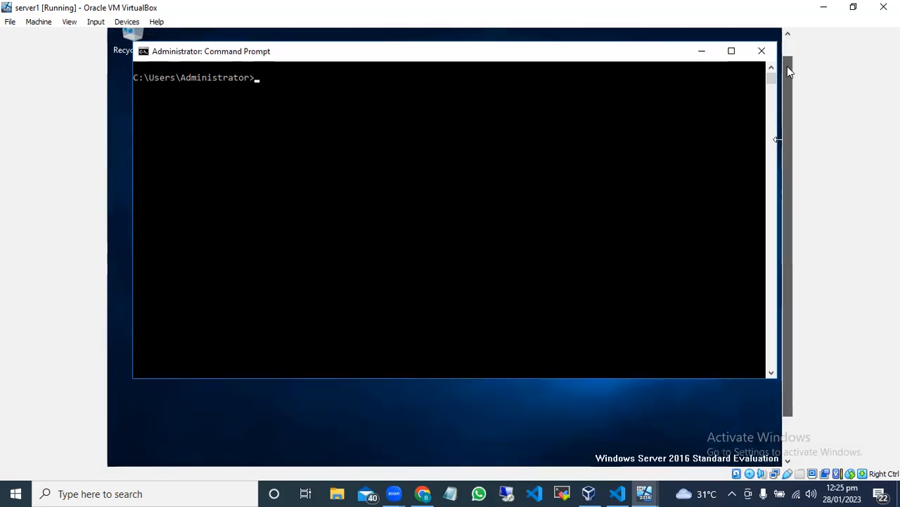
{"action": "left_click", "coordinate": [702, 50]}
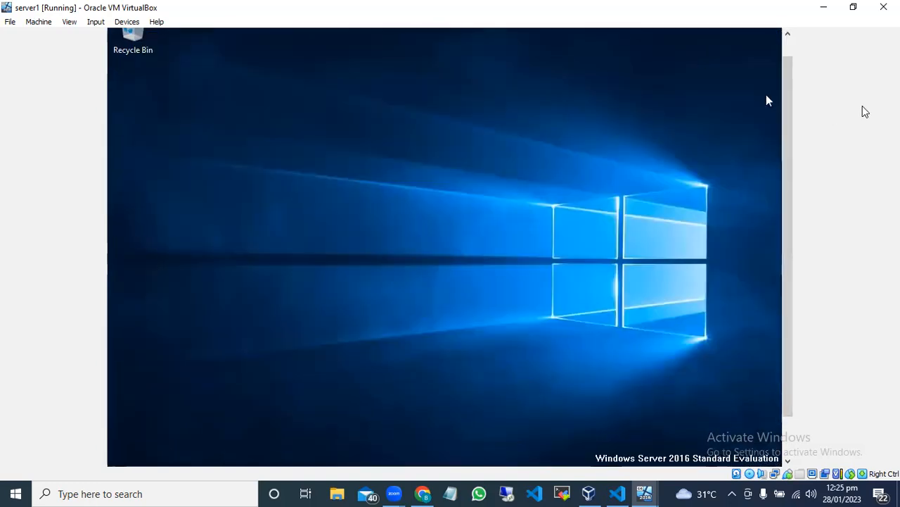
{"action": "left_click_drag", "start_coordinate": [790, 92], "coordinate": [814, 249]}
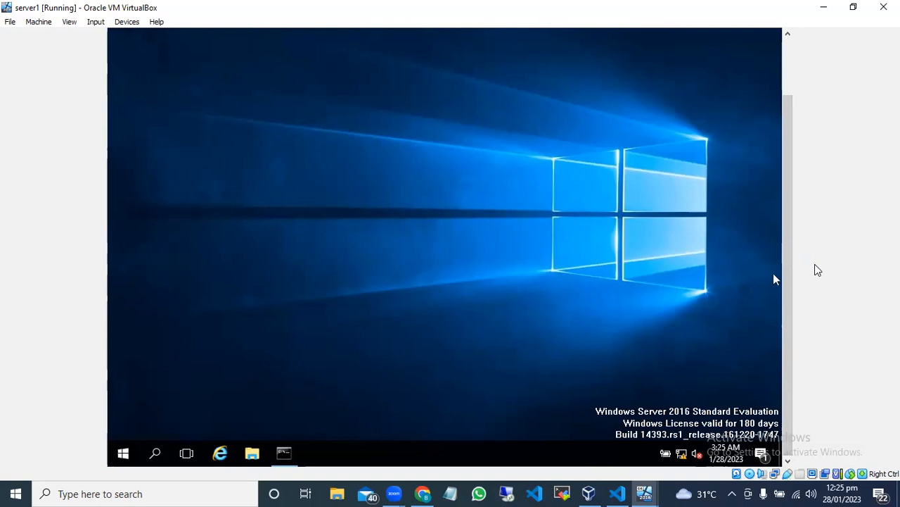
{"action": "left_click_drag", "start_coordinate": [785, 220], "coordinate": [785, 118]}
{"action": "left_click_drag", "start_coordinate": [797, 209], "coordinate": [781, 138]}
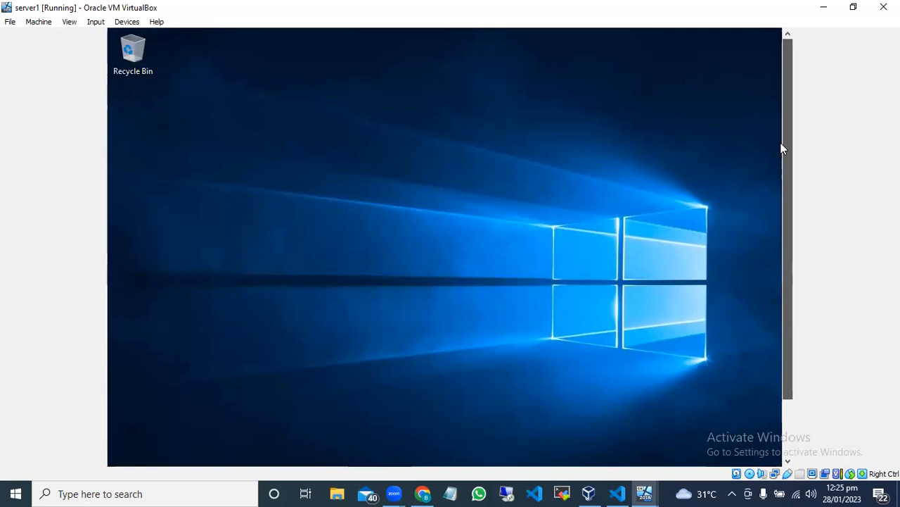
{"action": "left_click_drag", "start_coordinate": [796, 201], "coordinate": [788, 283]}
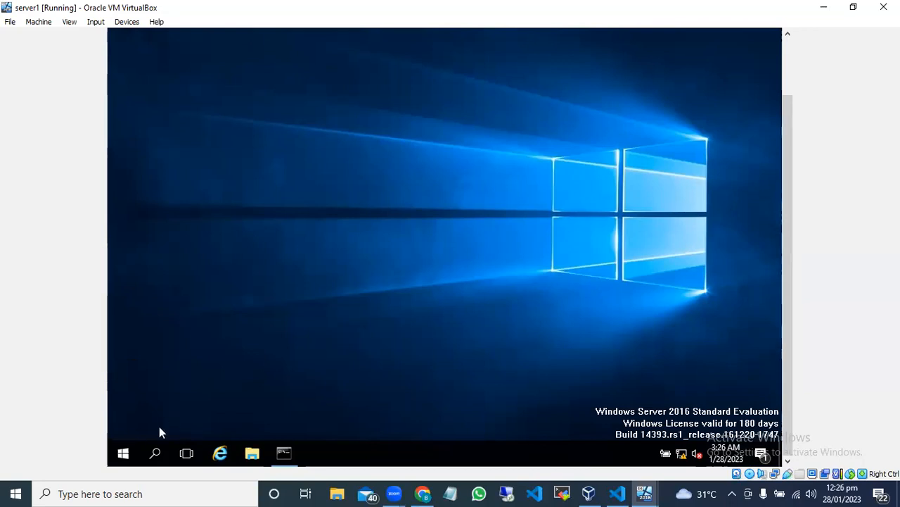
- Open Server Manager's Local Server view, showing Ethernet at 100.123.124.1
{"action": "left_click", "coordinate": [122, 453]}
{"action": "left_click", "coordinate": [360, 78]}
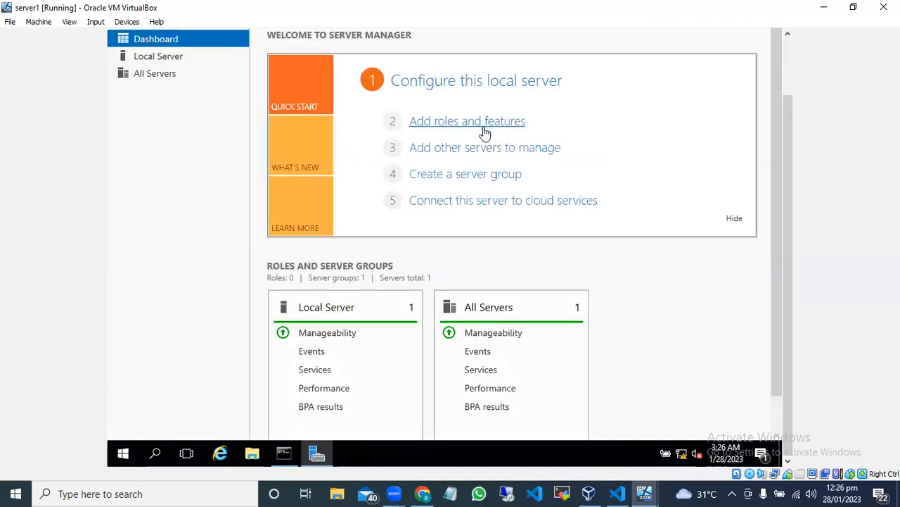
{"action": "left_click", "coordinate": [158, 58]}
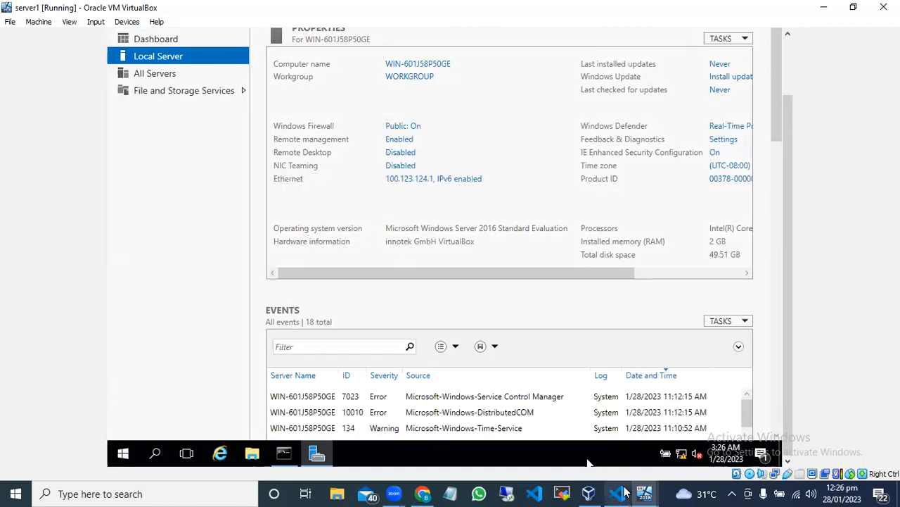
- Add a 'pinging' note: go to command prompt, ping server 100.123.124.1 and client 100.123.124.2
{"action": "mouse_move", "coordinate": [619, 493]}
{"action": "left_click", "coordinate": [614, 456]}
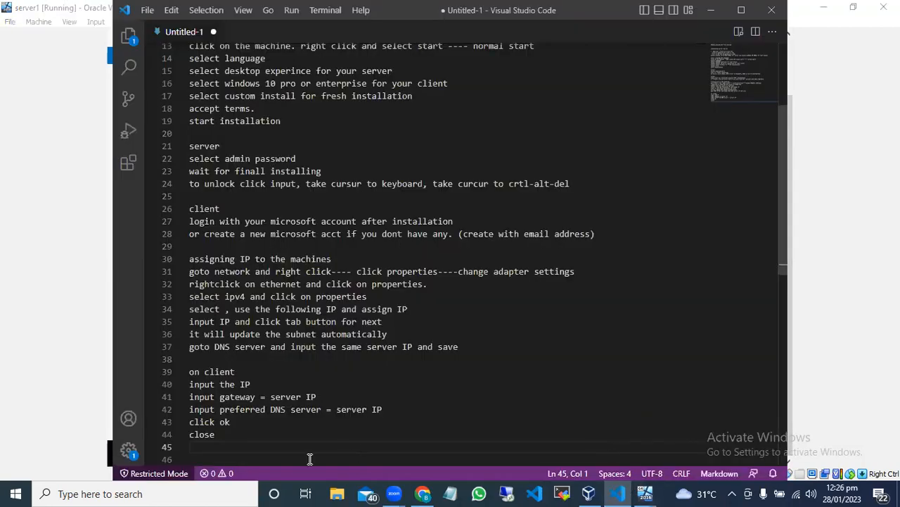
{"action": "key", "text": "Return"}
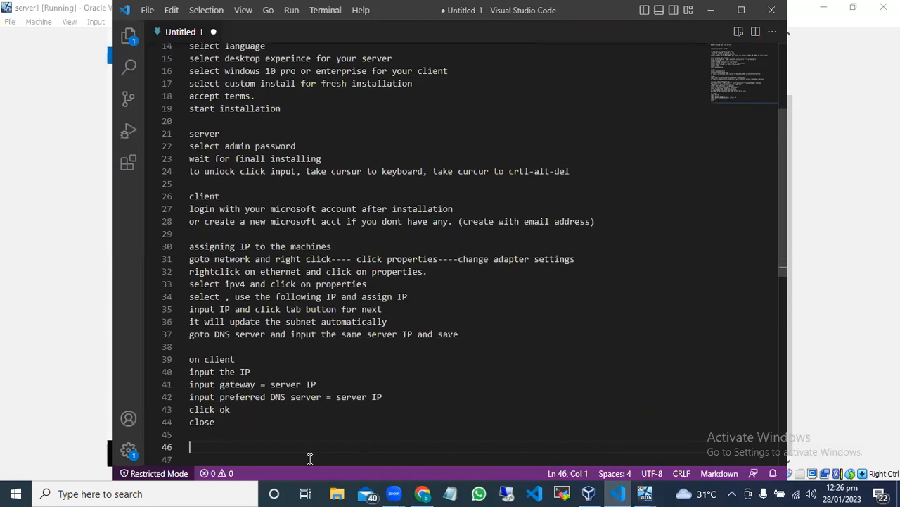
{"action": "type", "text": "pinging"}
{"action": "key", "text": "Return"}
{"action": "type", "text": "goto coo"}
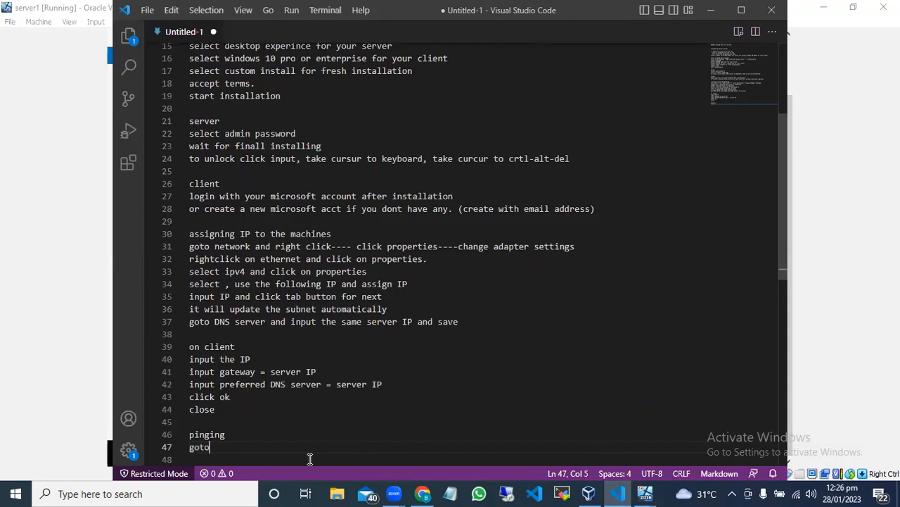
{"action": "key", "text": "BackSpace"}
{"action": "key", "text": "BackSpace"}
{"action": "type", "text": "ommand proimoy"}
{"action": "key", "text": "BackSpace"}
{"action": "key", "text": "BackSpace"}
{"action": "key", "text": "BackSpace"}
{"action": "key", "text": "BackSpace"}
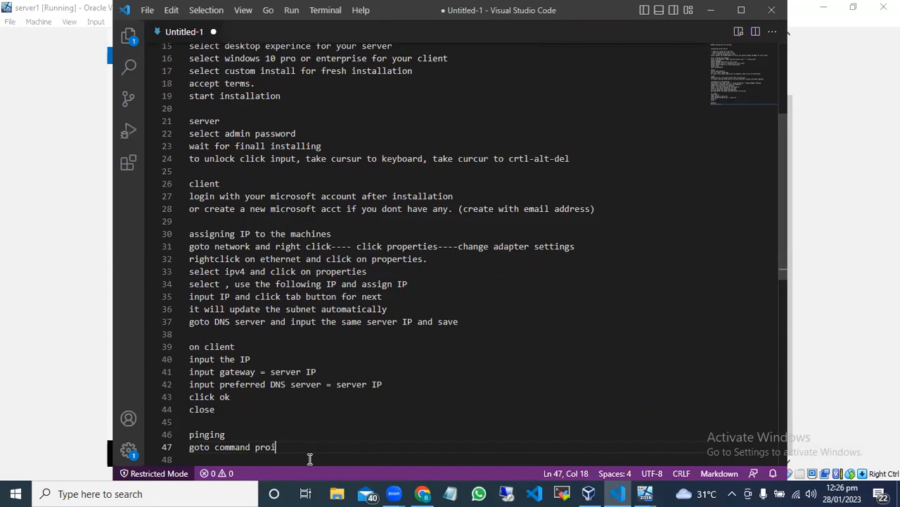
{"action": "type", "text": "mpt"}
{"action": "key", "text": "Return"}
{"action": "type", "text": "ping "}
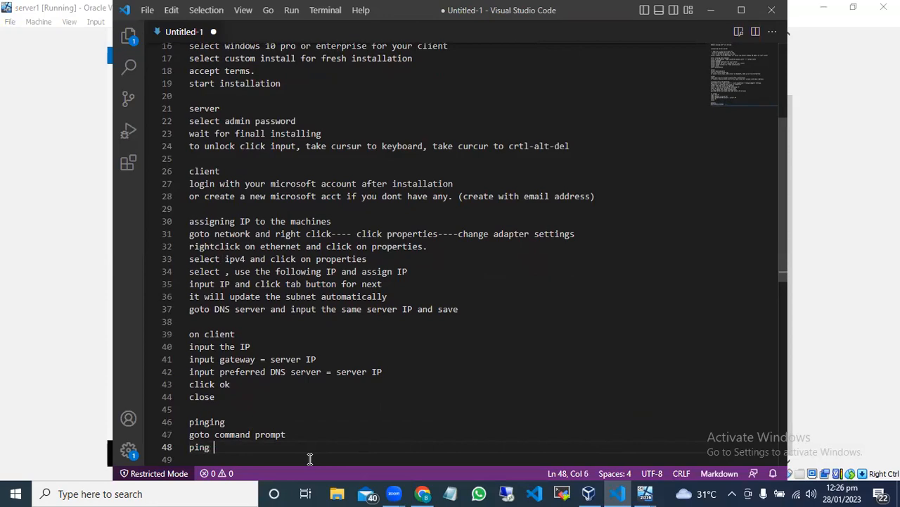
{"action": "type", "text": "the server "}
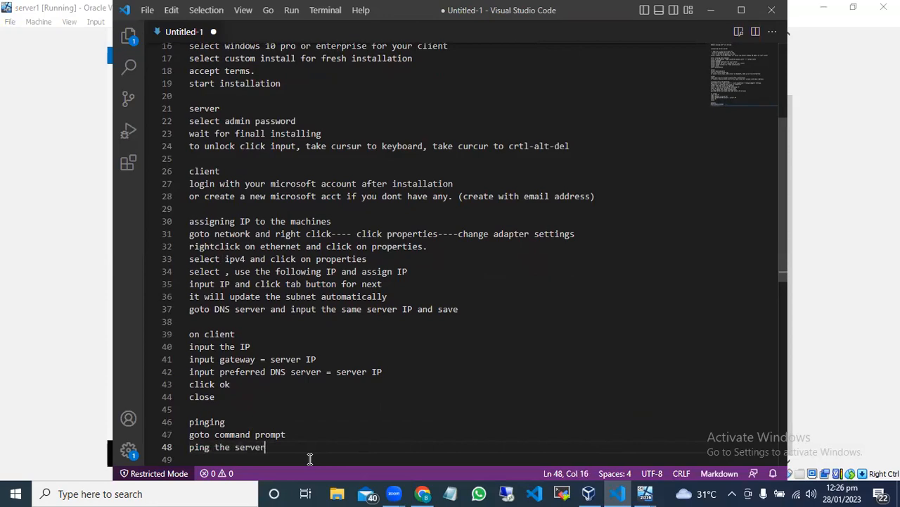
{"action": "type", "text": "from server with"}
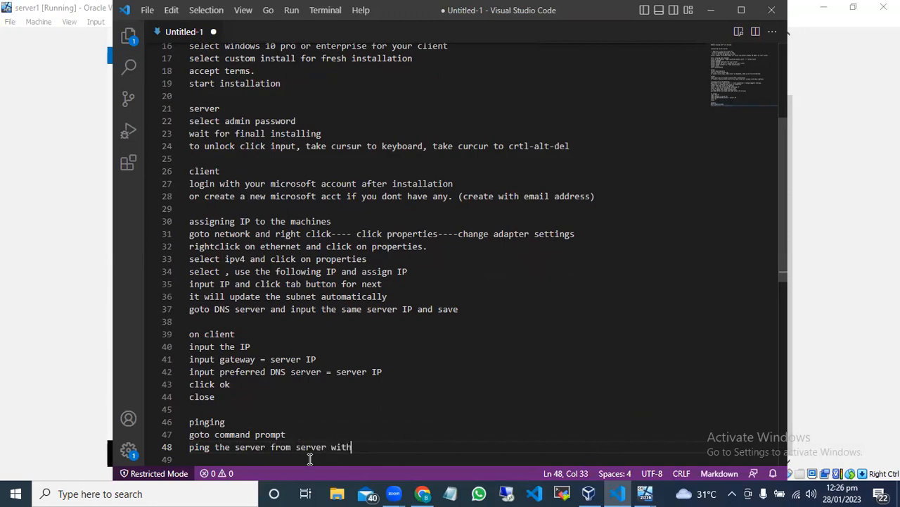
{"action": "type", "text": " 100.123.124.1"}
{"action": "key", "text": "Return"}
{"action": "type", "text": "ping "}
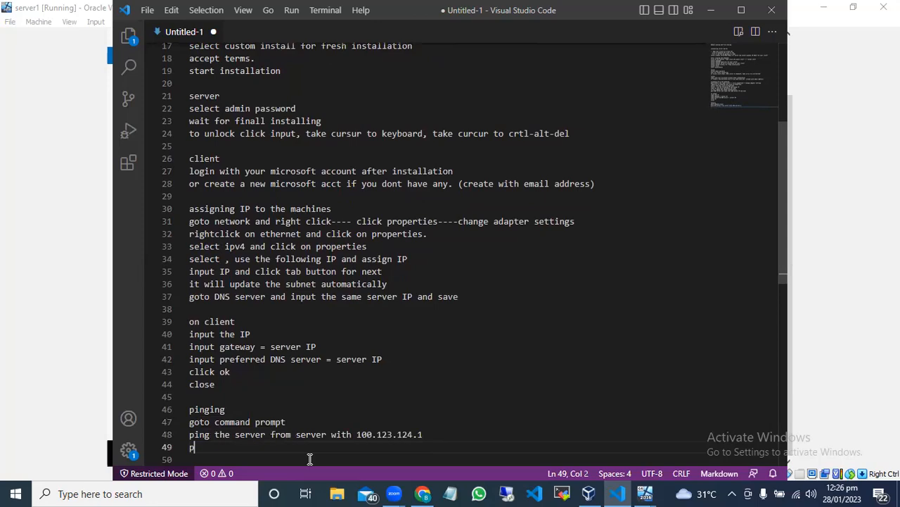
{"action": "type", "text": "client 100.123.124.2"}
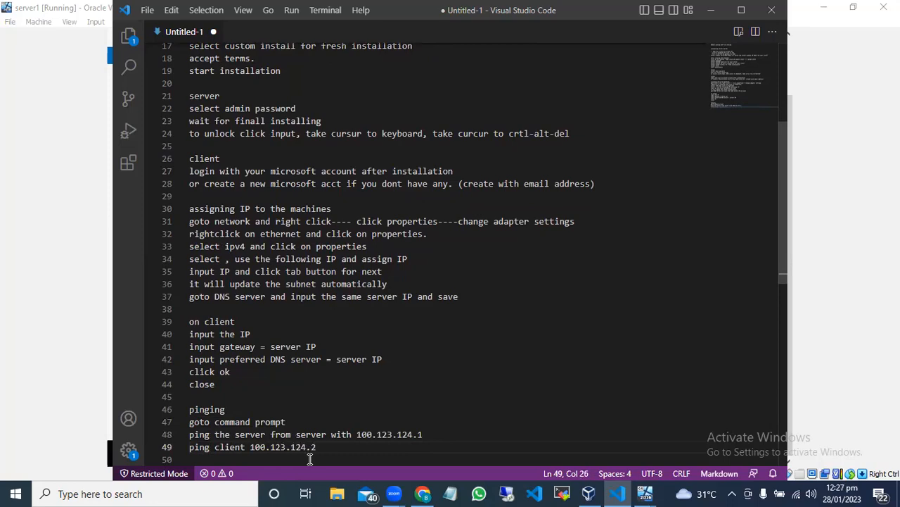
{"action": "key", "text": "Return"}
- Add the tip: if ping is unreachable, troubleshoot by switching off the firewall
{"action": "type", "text": "if p"}
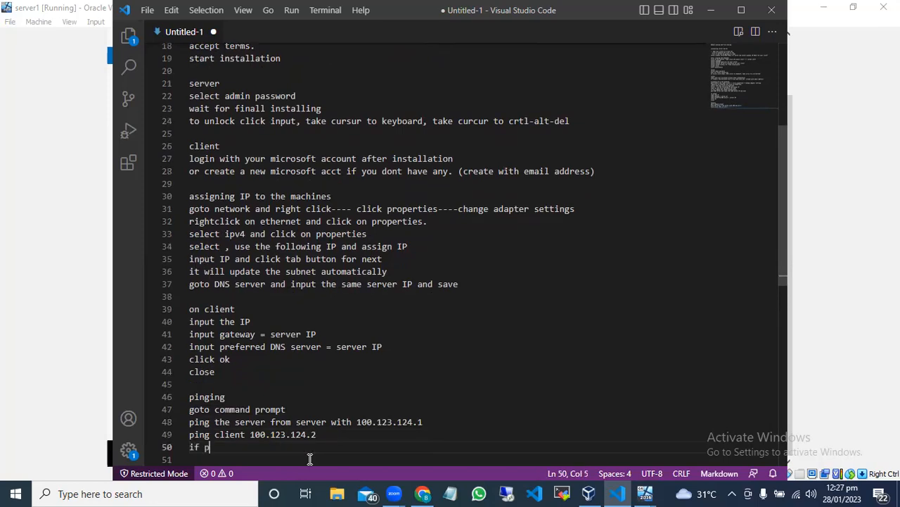
{"action": "type", "text": "ing is un"}
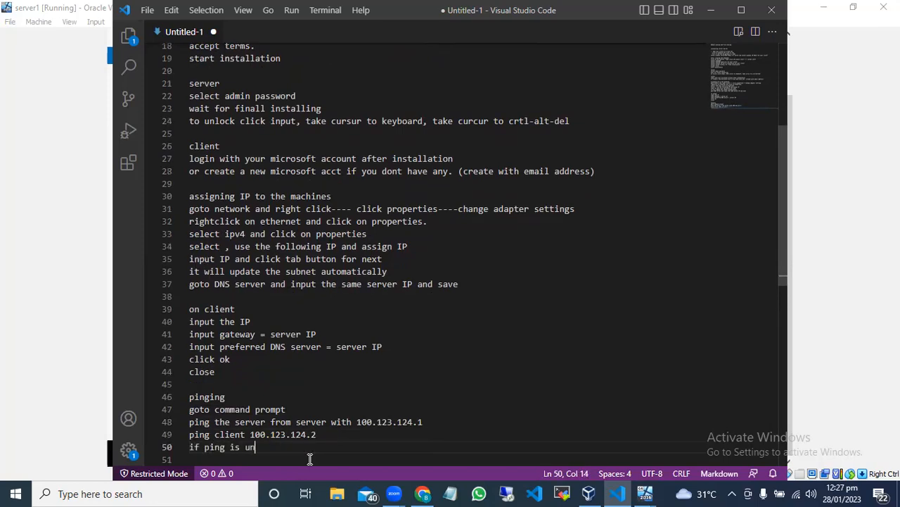
{"action": "type", "text": "reachable, then troubleshoot"}
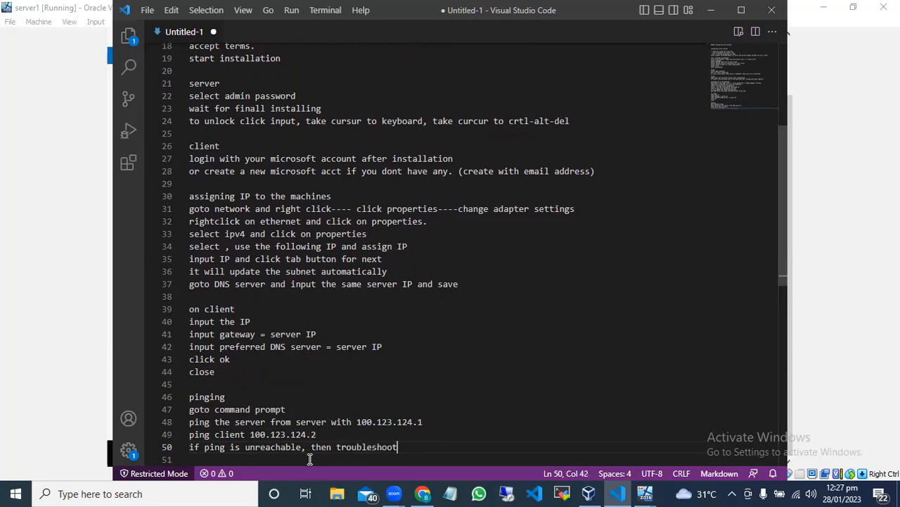
{"action": "type", "text": " by switching off the firewall"}
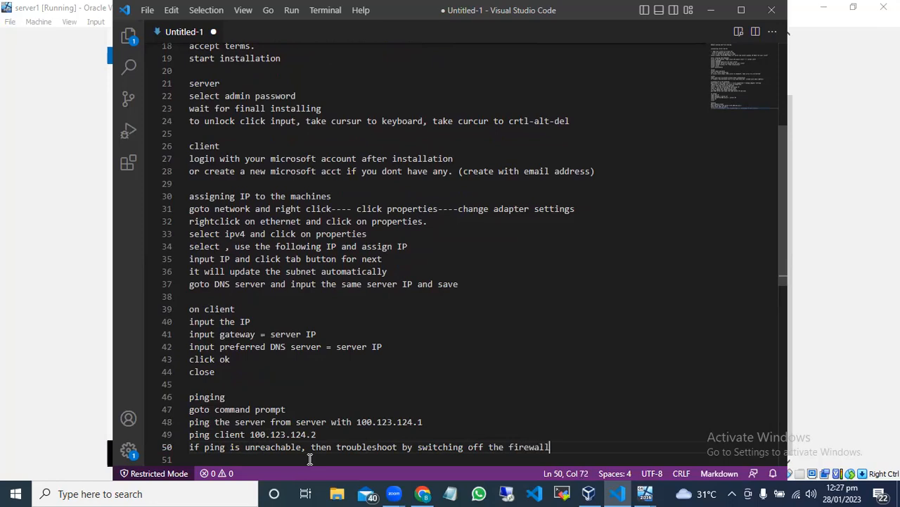
{"action": "key", "text": "Return"}
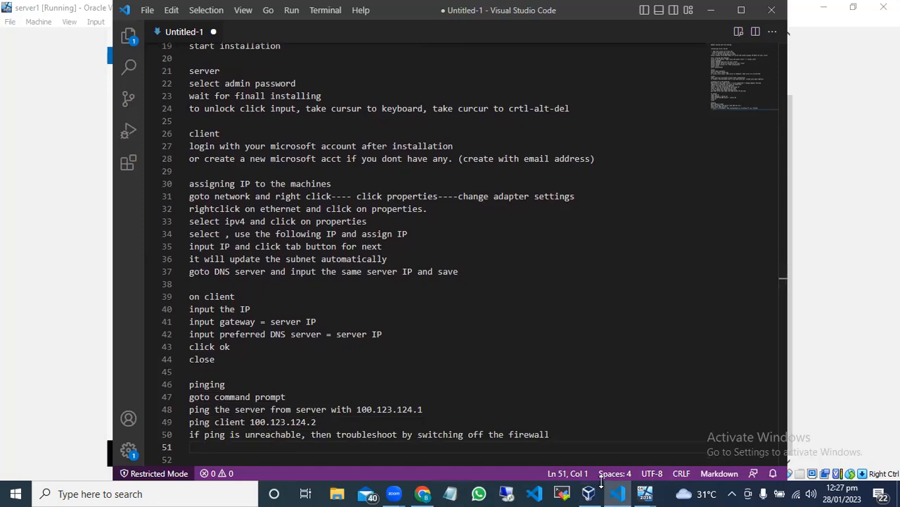
- Add a 'for server' note: goto server manager --- local server --- firewall
{"action": "key", "text": "Return"}
{"action": "type", "text": "for server"}
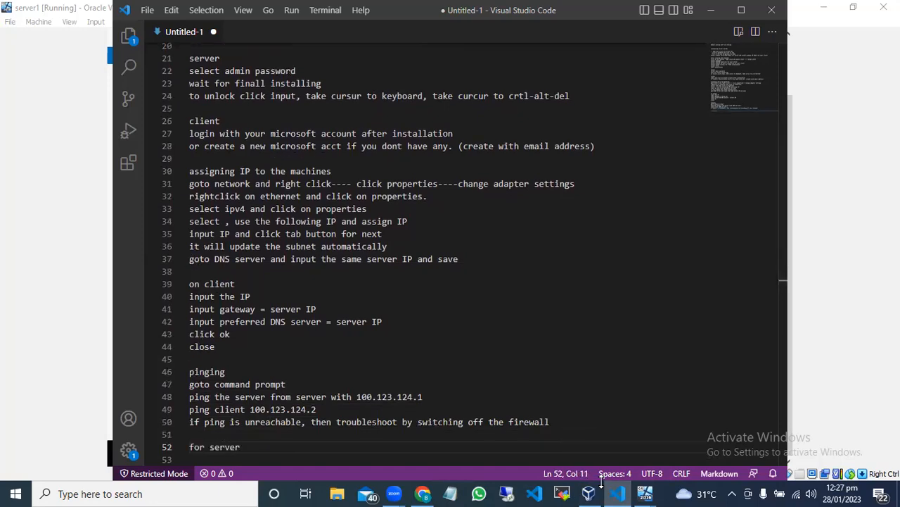
{"action": "key", "text": "Return"}
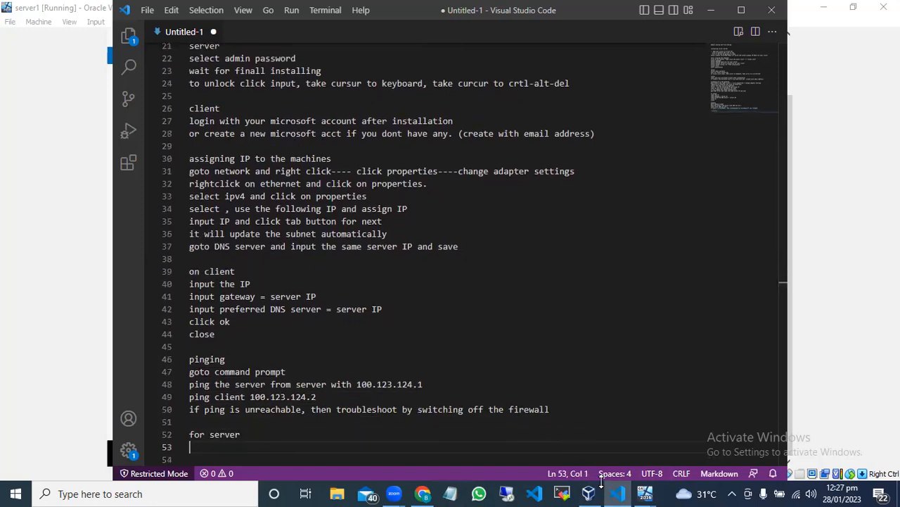
{"action": "type", "text": "goto serve"}
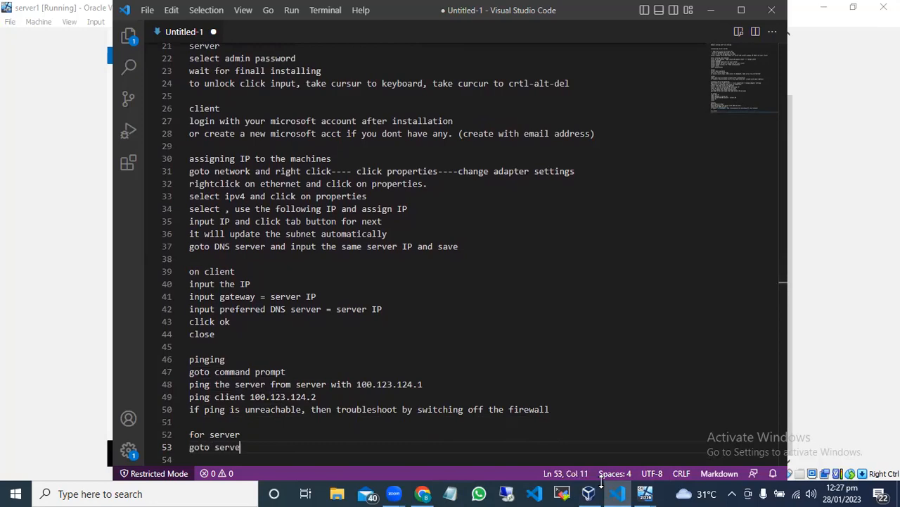
{"action": "type", "text": "r man"}
{"action": "type", "text": "agwr"}
{"action": "key", "text": "BackSpace"}
{"action": "key", "text": "BackSpace"}
{"action": "type", "text": "er--- click on local server --- click "}
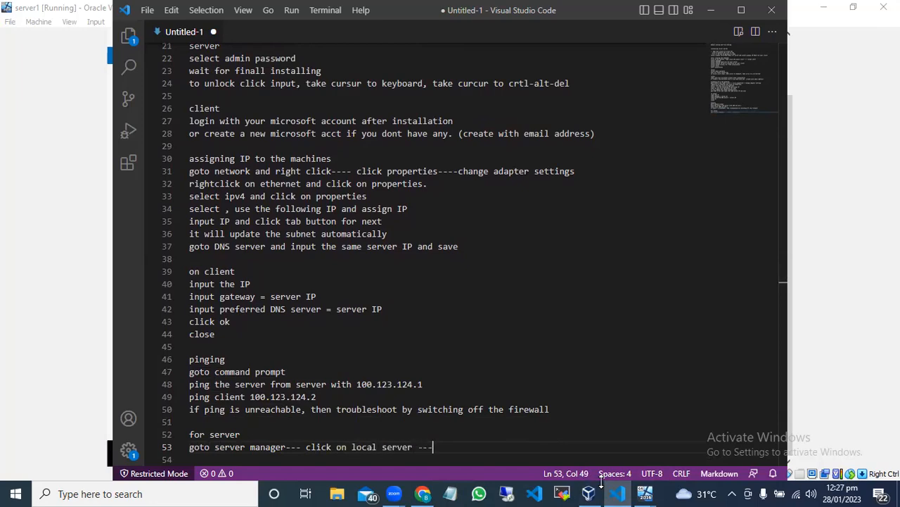
{"action": "type", "text": "on firewall"}
{"action": "key", "text": "Return"}
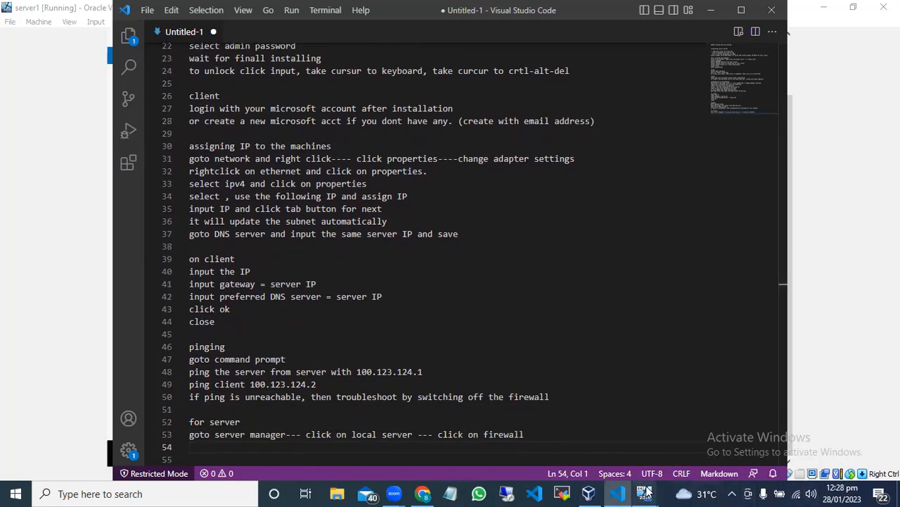
- Turn off Windows Firewall for private and public networks on server1
{"action": "mouse_move", "coordinate": [646, 493]}
{"action": "left_click", "coordinate": [597, 454]}
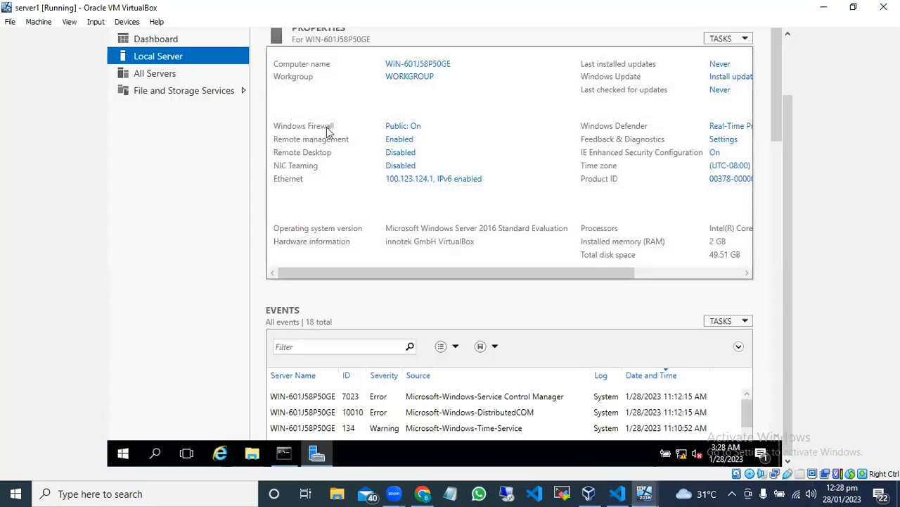
{"action": "left_click", "coordinate": [409, 129]}
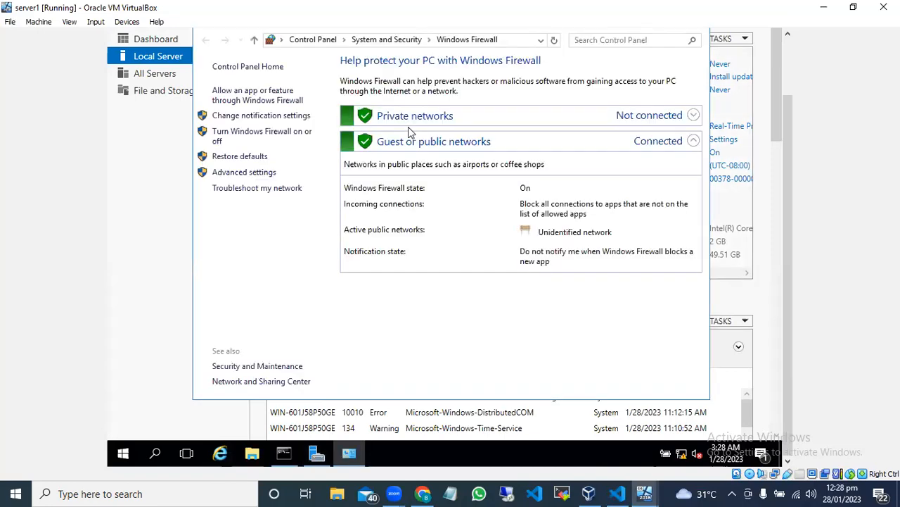
{"action": "left_click", "coordinate": [274, 136]}
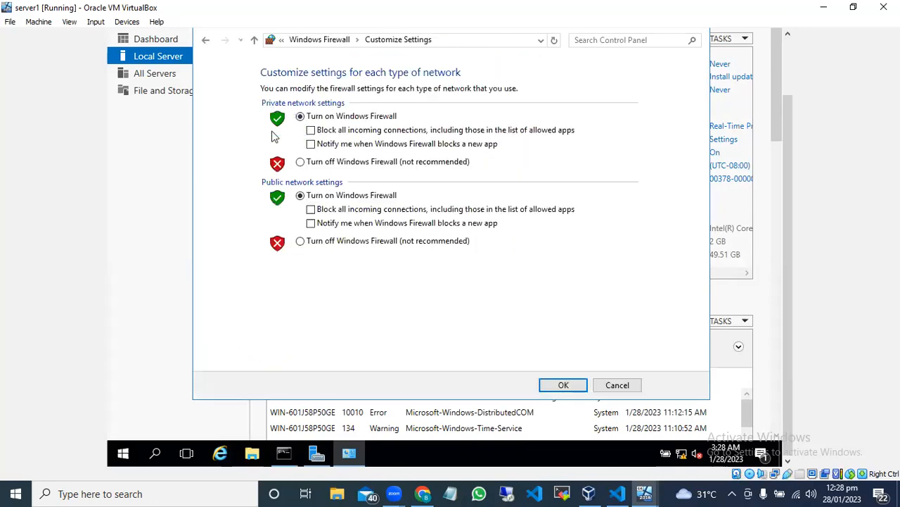
{"action": "left_click", "coordinate": [301, 161]}
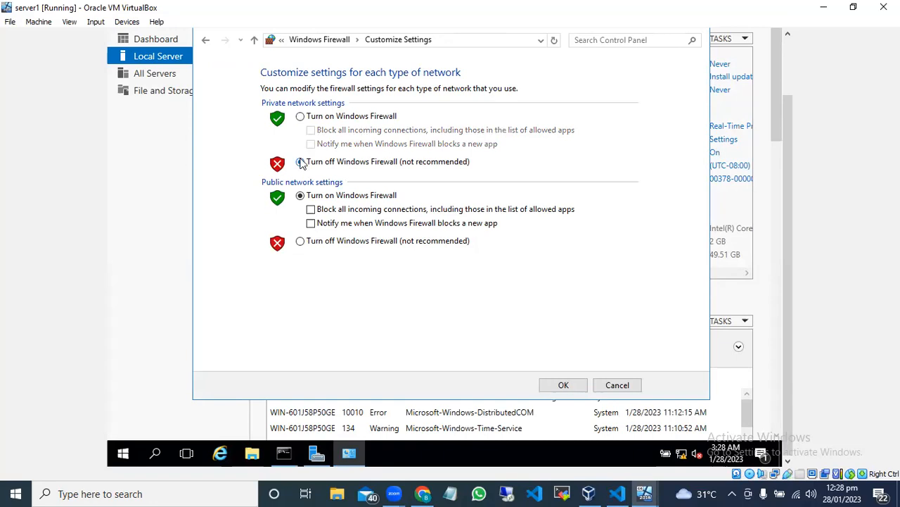
{"action": "left_click", "coordinate": [299, 244]}
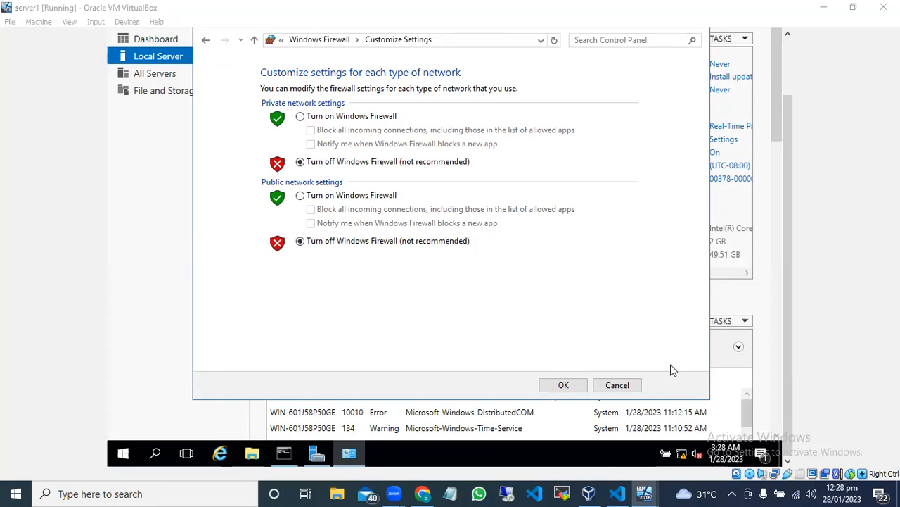
{"action": "left_click", "coordinate": [565, 386]}
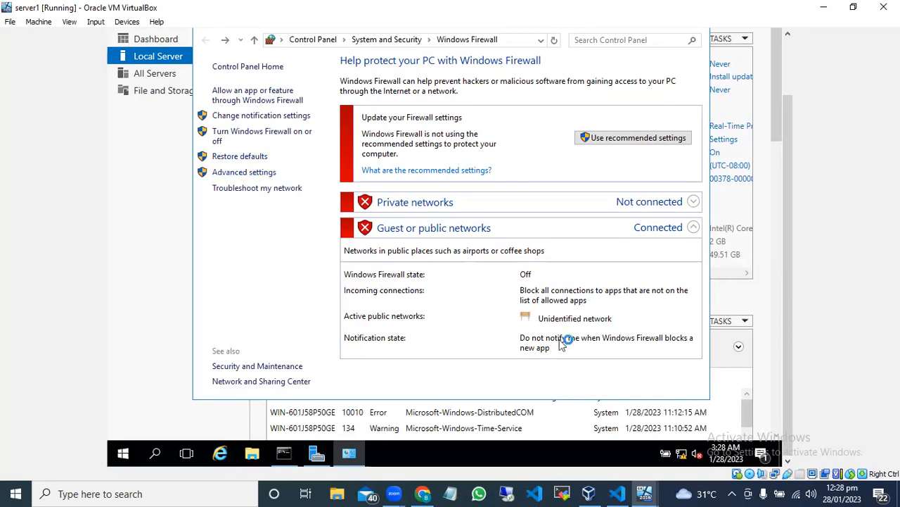
- Switch over to the client virtual machine
{"action": "left_click", "coordinate": [642, 491]}
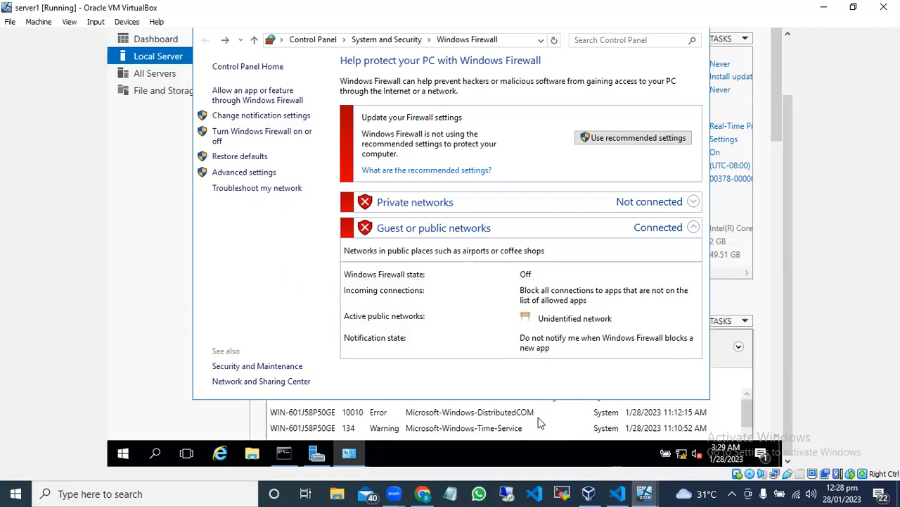
{"action": "mouse_move", "coordinate": [646, 492]}
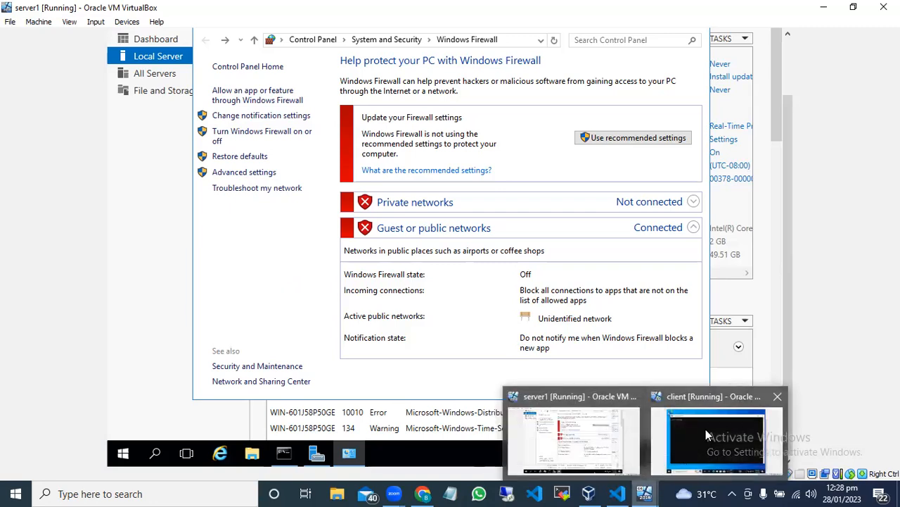
{"action": "left_click", "coordinate": [705, 429]}
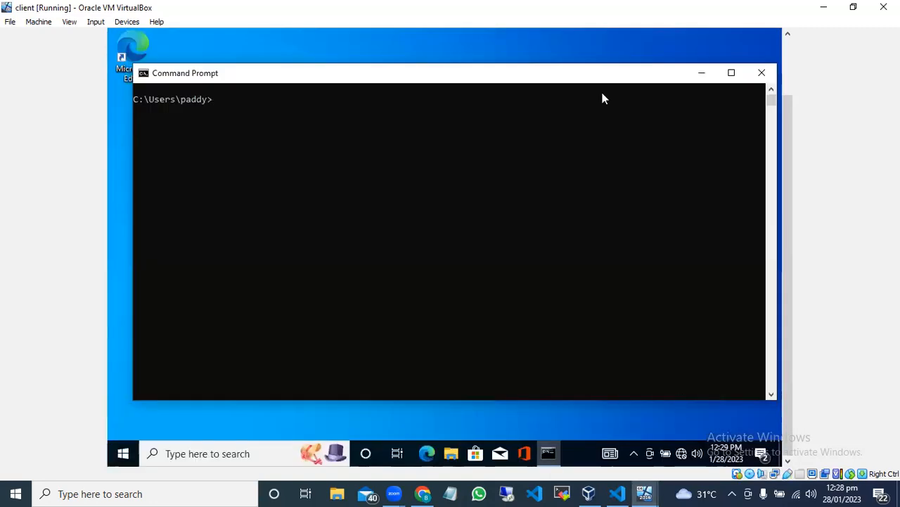
- On the client, minimize Command Prompt and open Firewall & network protection via a 'firewall' search
{"action": "left_click", "coordinate": [702, 74]}
{"action": "left_click", "coordinate": [208, 455]}
{"action": "type", "text": "firewall"}
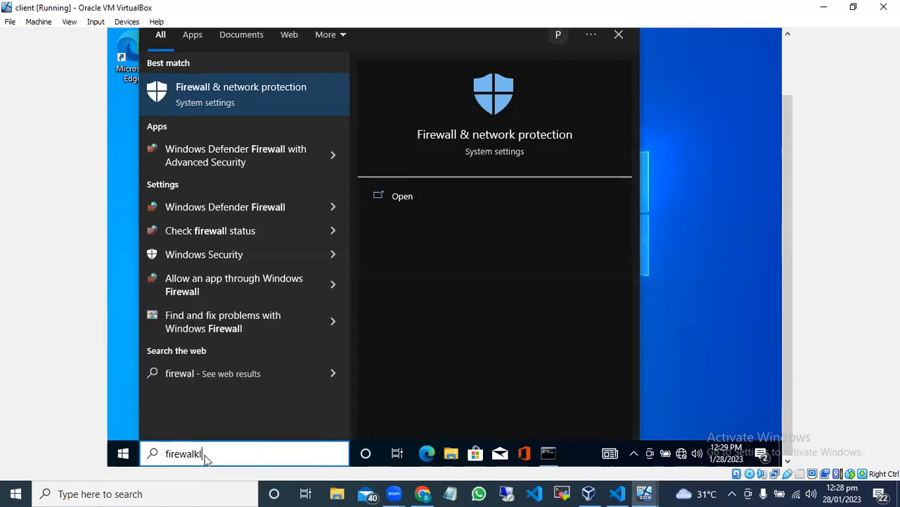
{"action": "key", "text": "BackSpace"}
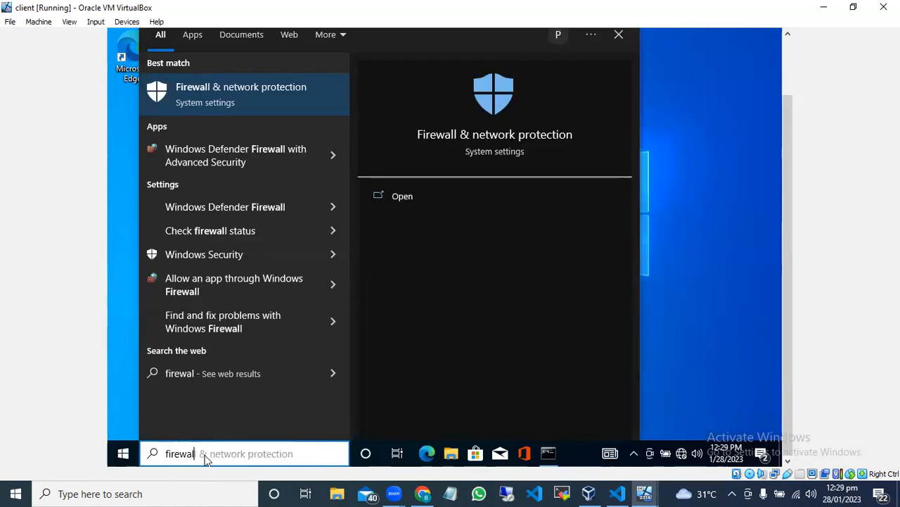
{"action": "type", "text": "l"}
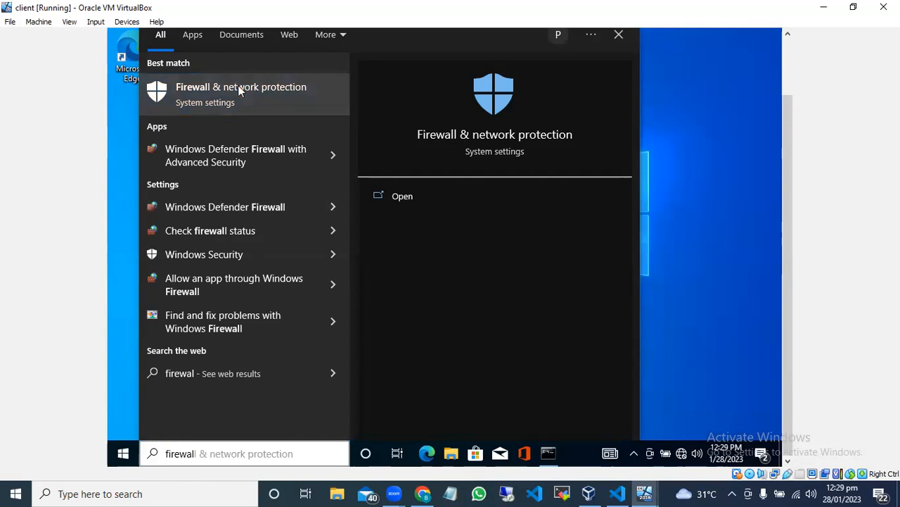
{"action": "left_click", "coordinate": [238, 85]}
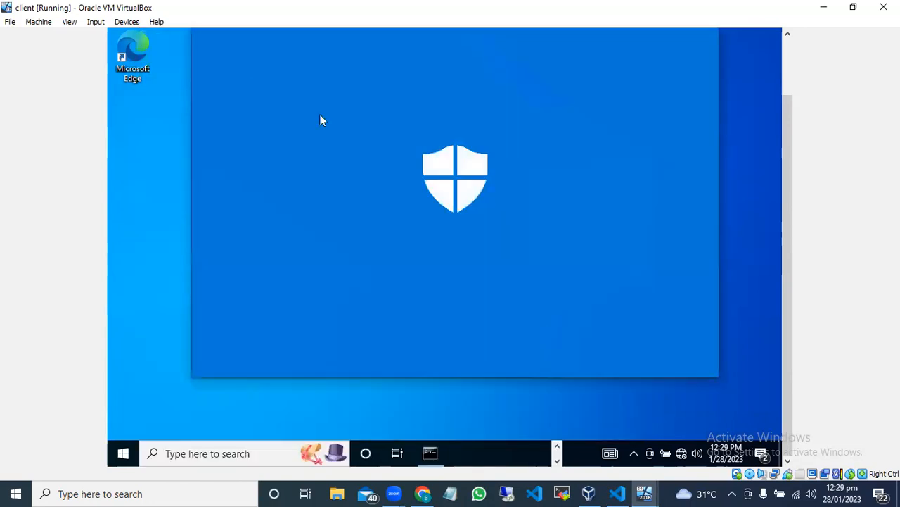
{"action": "left_click_drag", "start_coordinate": [788, 115], "coordinate": [764, 21]}
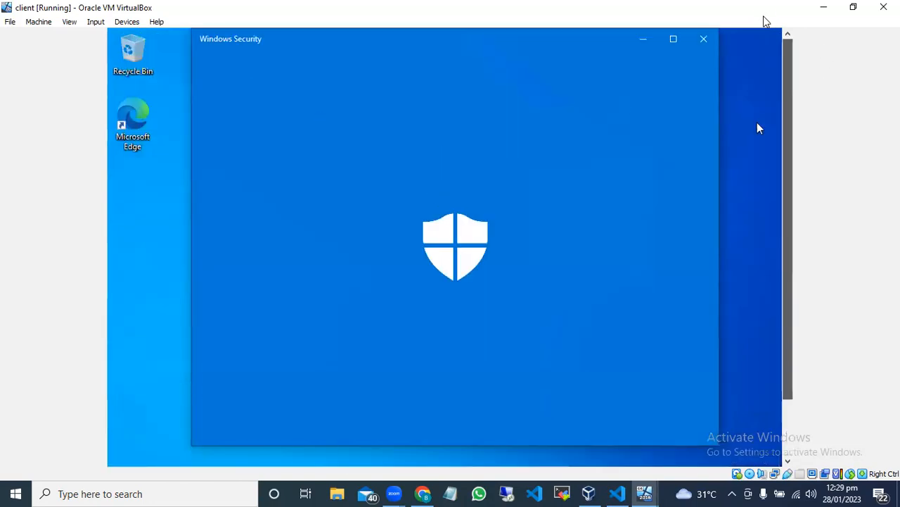
- Complete note line 54 as 'turn firewall off for private and public'
{"action": "mouse_move", "coordinate": [618, 493]}
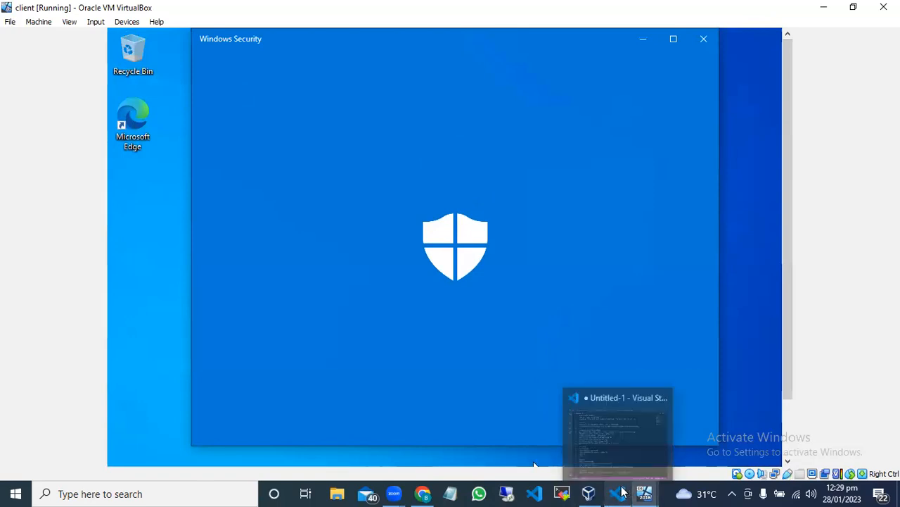
{"action": "left_click", "coordinate": [588, 429]}
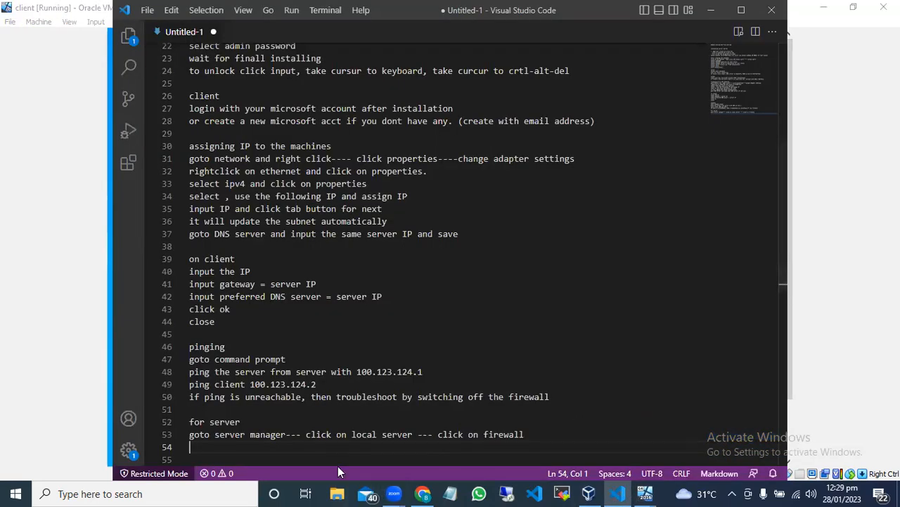
{"action": "type", "text": "urn firewall "}
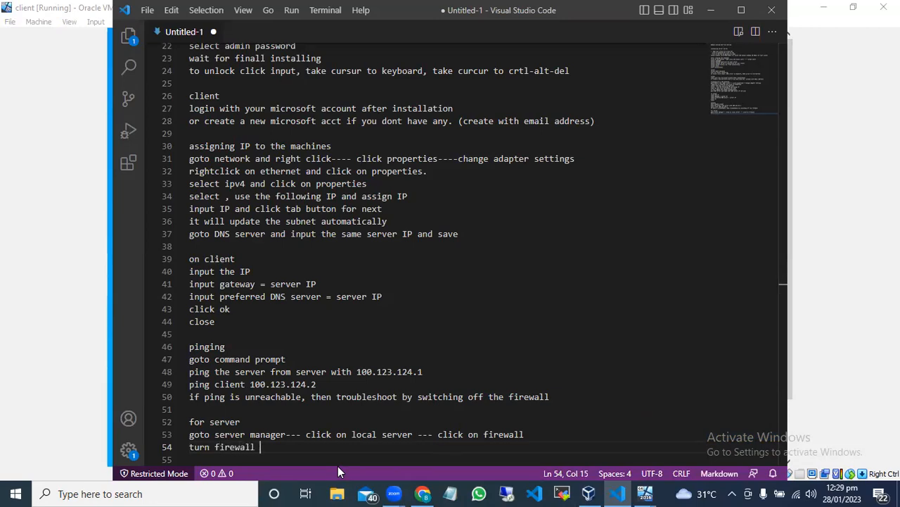
{"action": "type", "text": "off for private and publuic"}
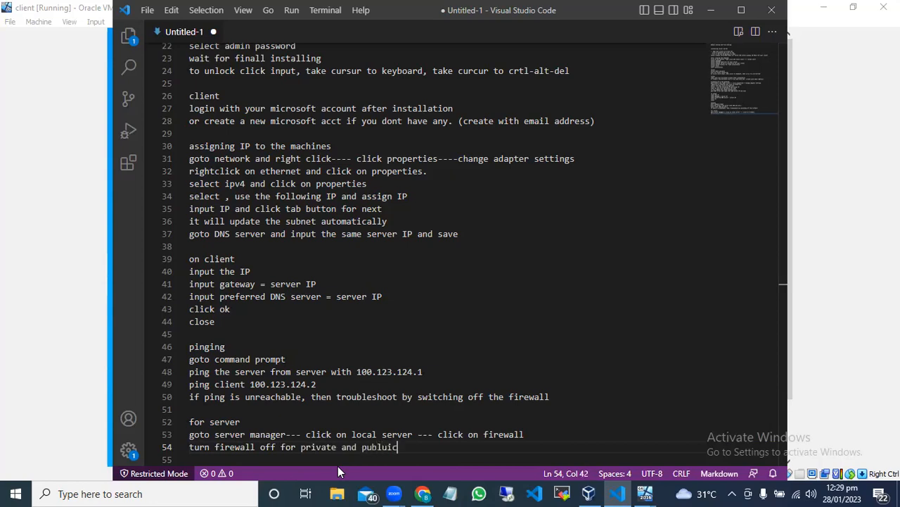
{"action": "key", "text": "BackSpace"}
{"action": "key", "text": "BackSpace"}
{"action": "key", "text": "BackSpace"}
{"action": "type", "text": "ic"}
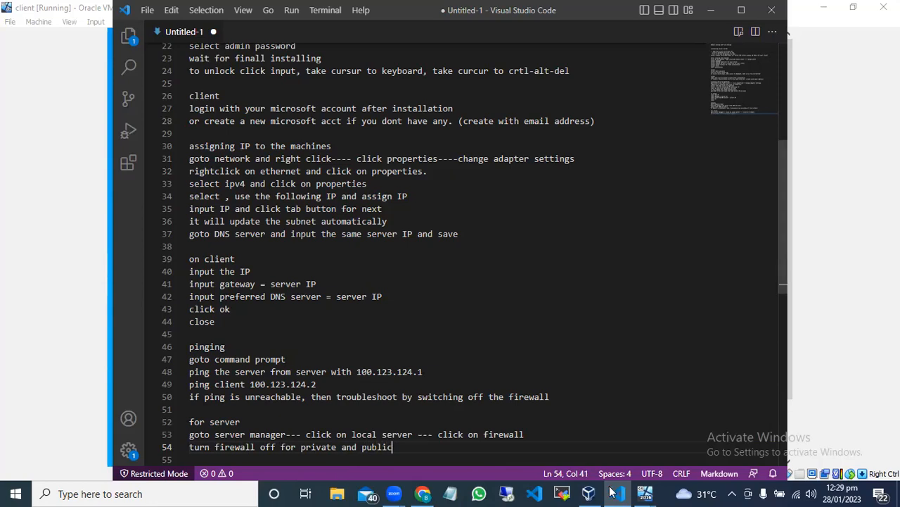
- Turn off the client's Defender Firewall for the domain network, approving the permission prompt
{"action": "mouse_move", "coordinate": [647, 493]}
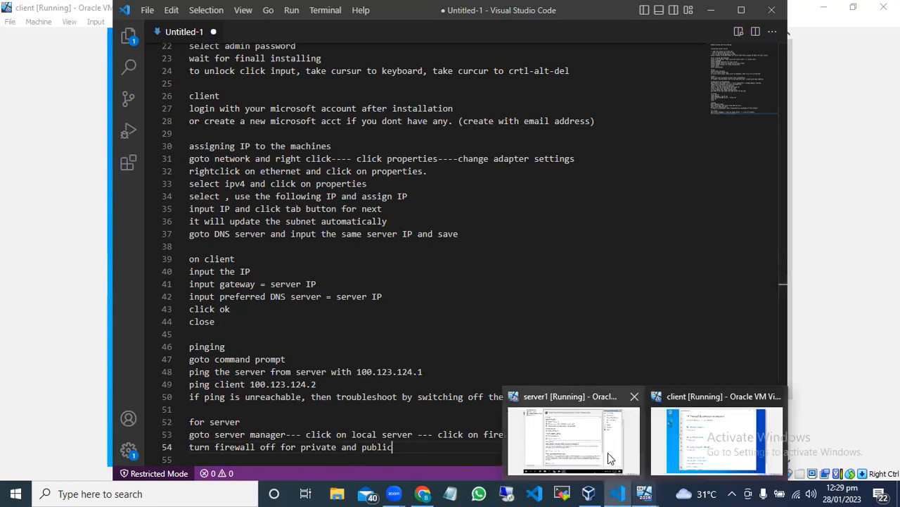
{"action": "left_click", "coordinate": [716, 438]}
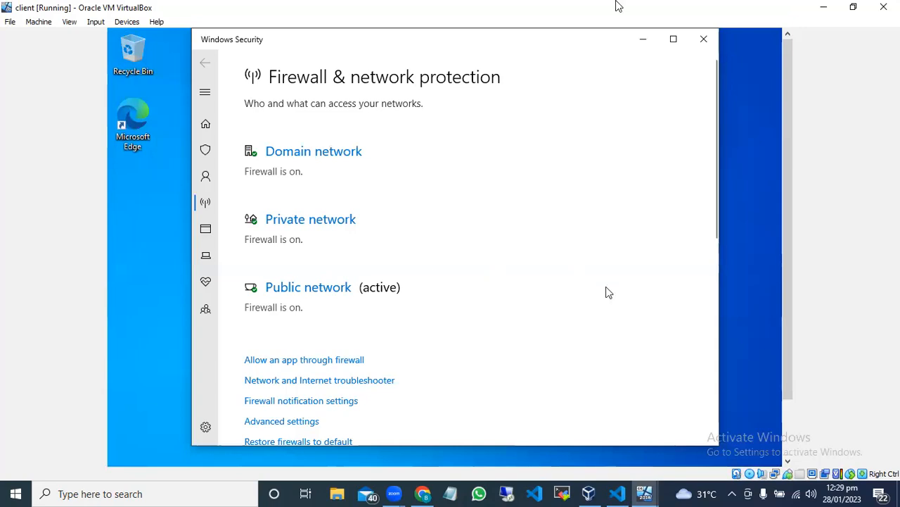
{"action": "left_click", "coordinate": [304, 154]}
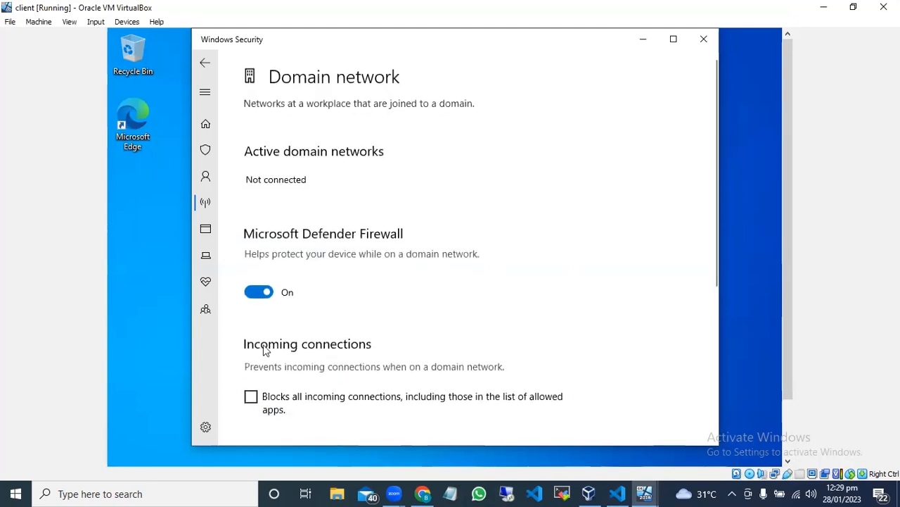
{"action": "left_click", "coordinate": [269, 294]}
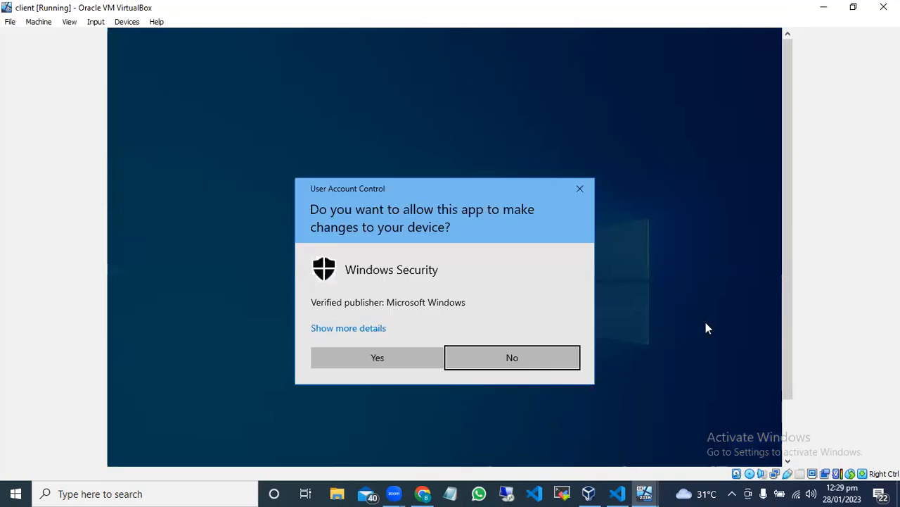
{"action": "left_click", "coordinate": [423, 356]}
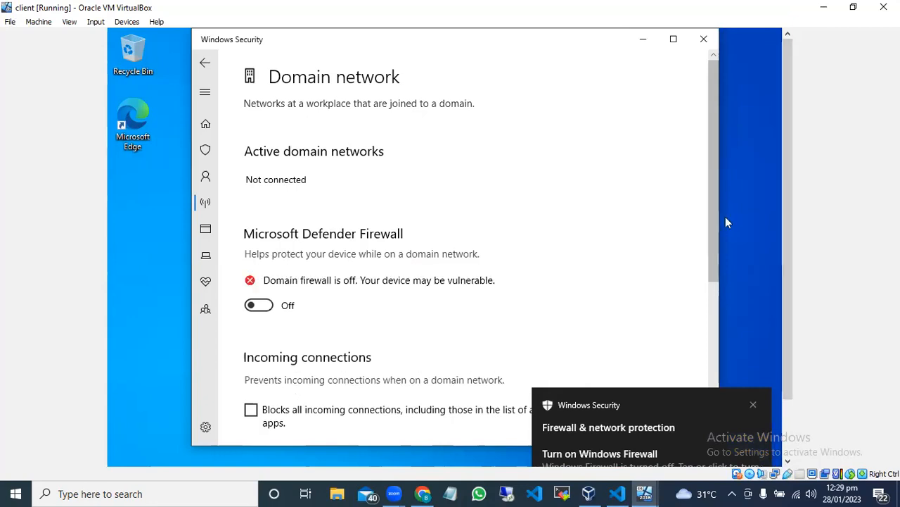
{"action": "left_click_drag", "start_coordinate": [713, 216], "coordinate": [707, 155]}
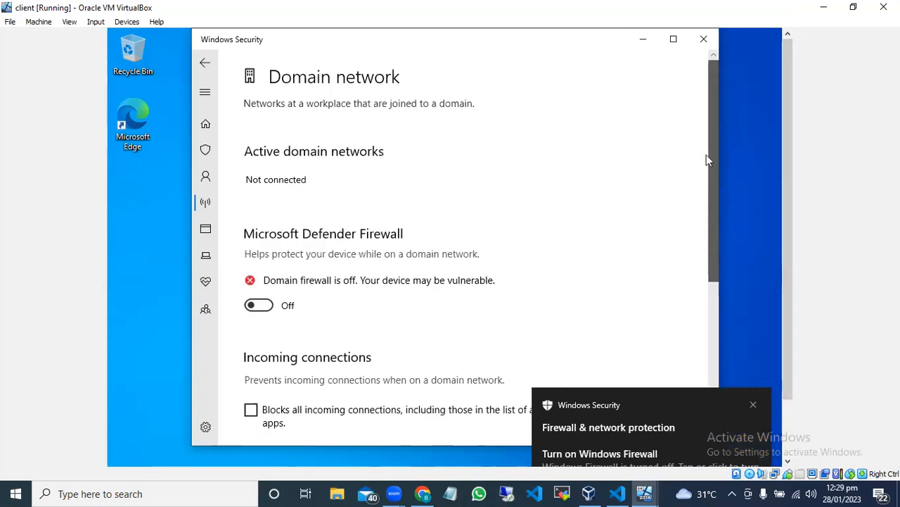
{"action": "left_click", "coordinate": [208, 61]}
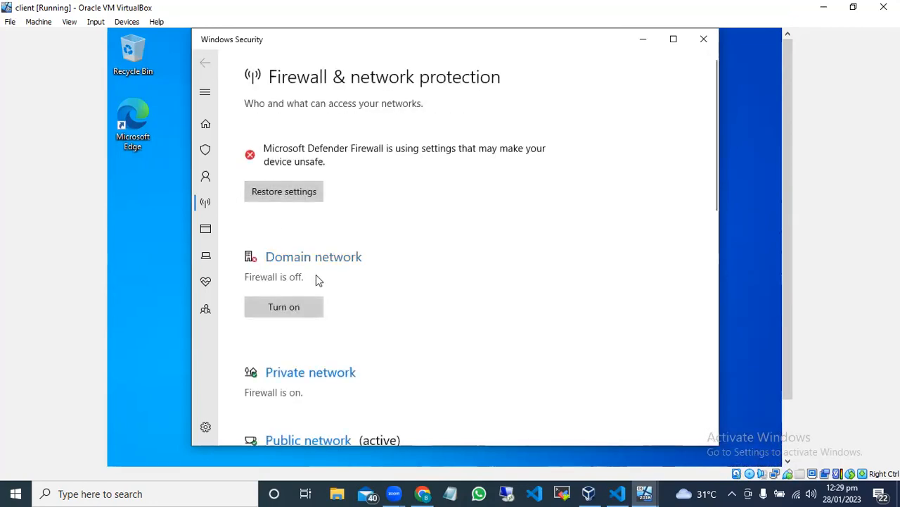
{"action": "left_click", "coordinate": [344, 261]}
{"action": "left_click", "coordinate": [327, 266]}
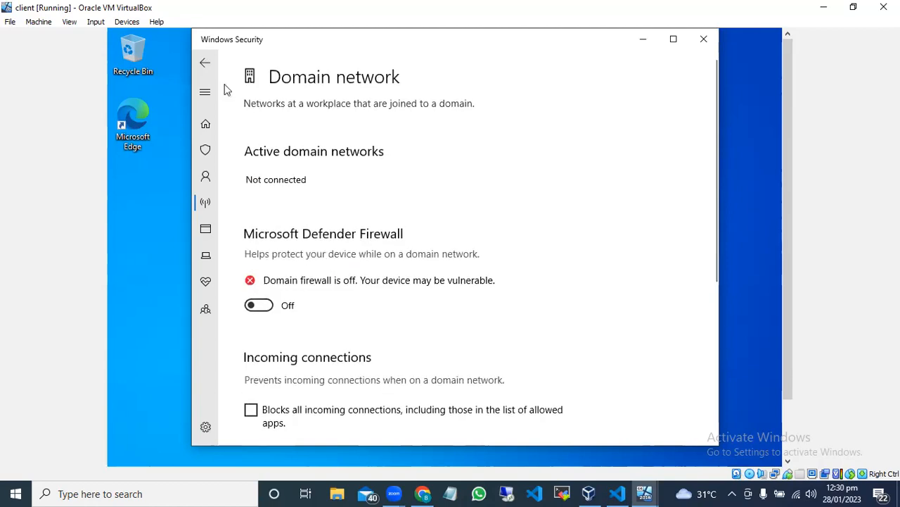
{"action": "left_click", "coordinate": [204, 64]}
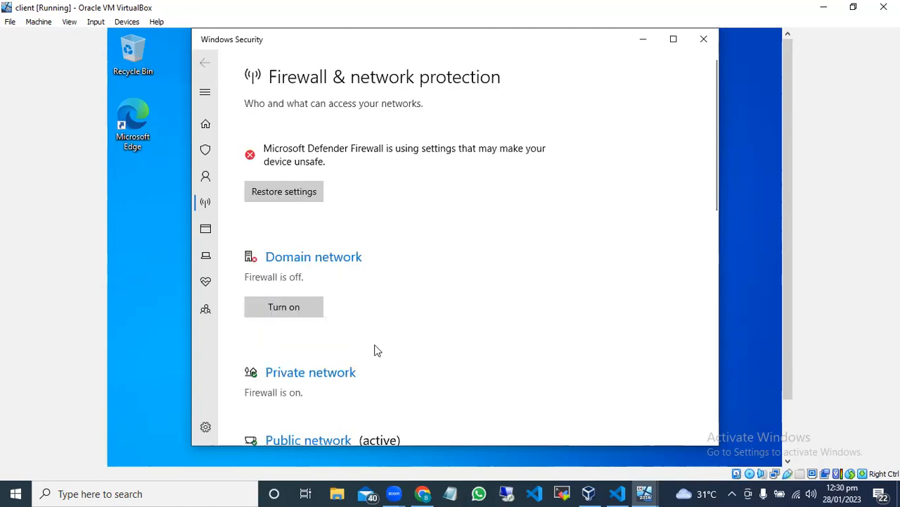
- Turn off the client's firewall for the private network
{"action": "left_click", "coordinate": [342, 374]}
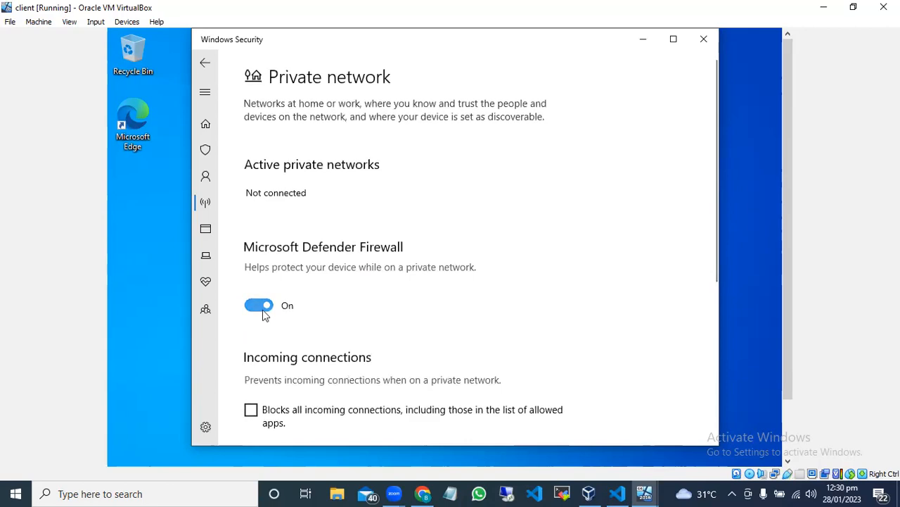
{"action": "left_click", "coordinate": [264, 312]}
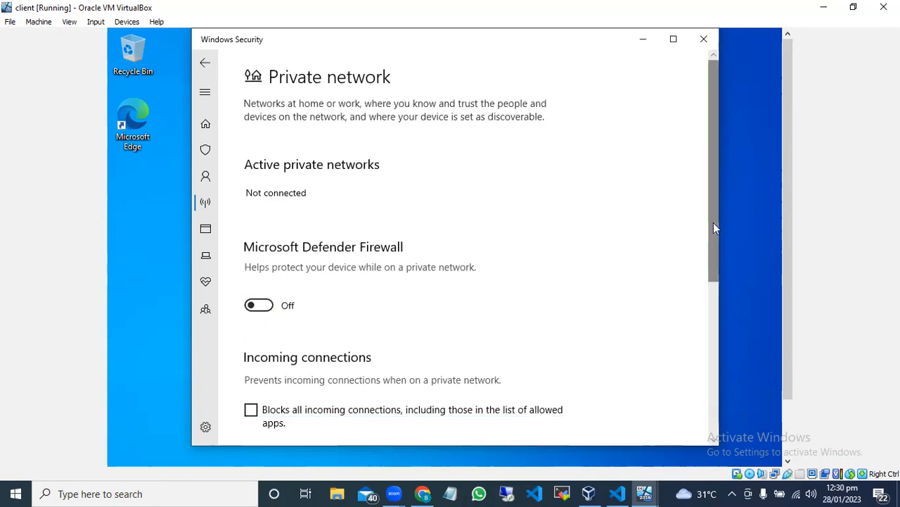
{"action": "left_click_drag", "start_coordinate": [715, 224], "coordinate": [695, 195]}
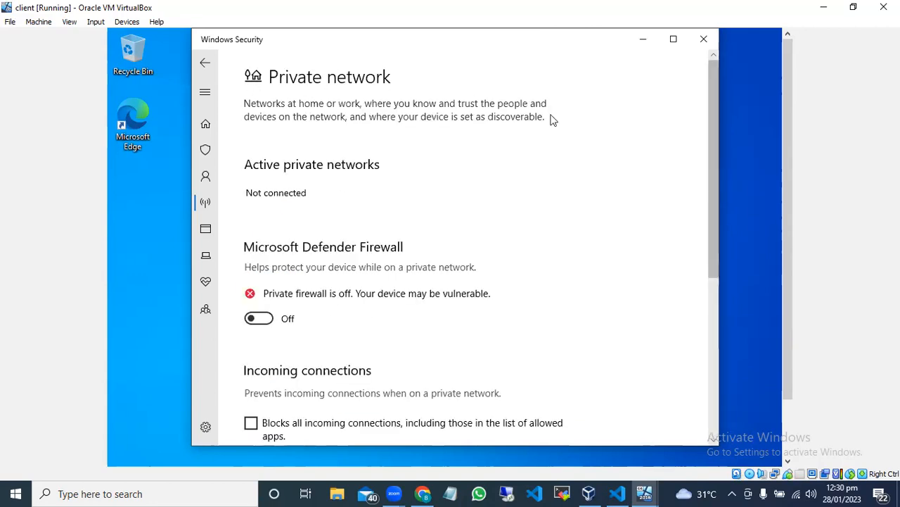
{"action": "left_click", "coordinate": [205, 69]}
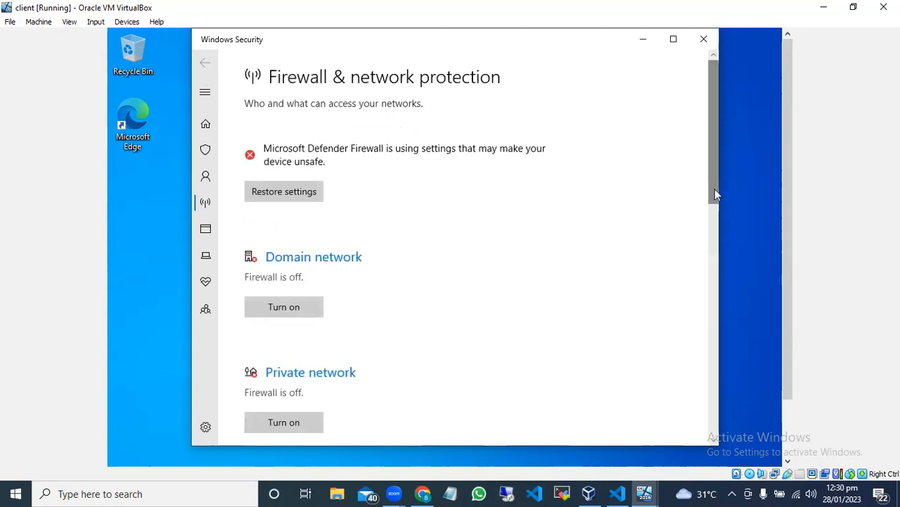
- Turn off the client's firewall for the public network and return to the overview
{"action": "left_click_drag", "start_coordinate": [714, 189], "coordinate": [732, 282]}
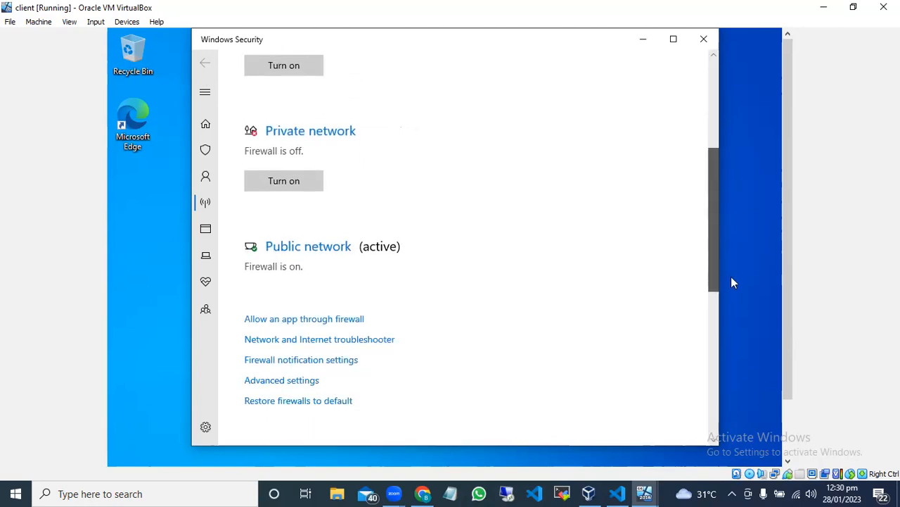
{"action": "left_click", "coordinate": [336, 250]}
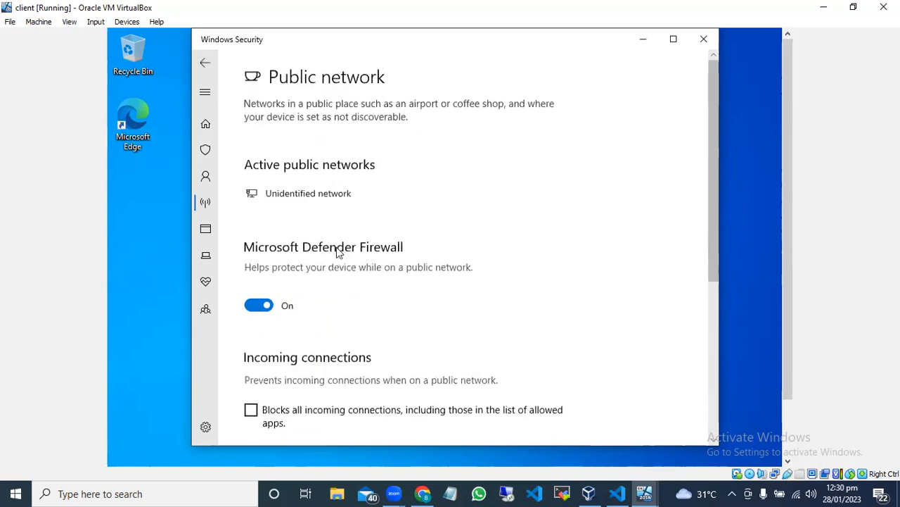
{"action": "left_click", "coordinate": [262, 306]}
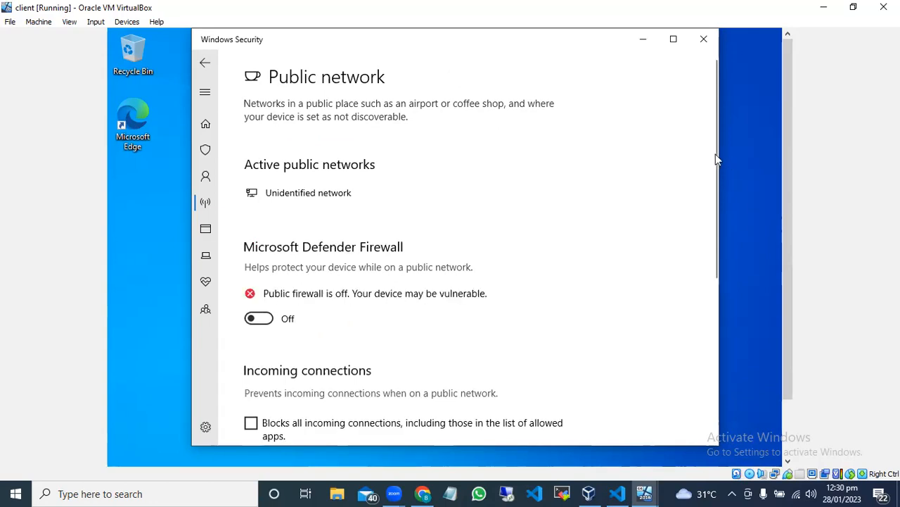
{"action": "left_click_drag", "start_coordinate": [715, 153], "coordinate": [722, 185]}
{"action": "left_click", "coordinate": [204, 62]}
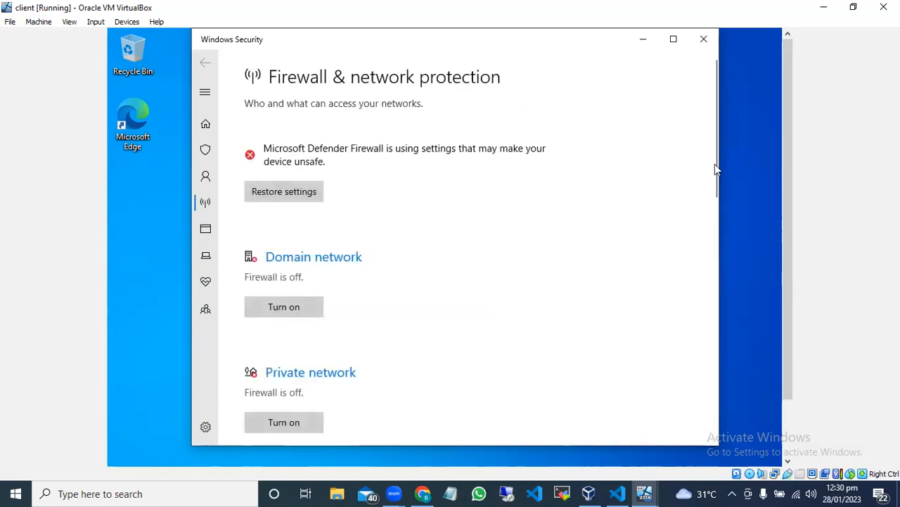
{"action": "left_click_drag", "start_coordinate": [717, 165], "coordinate": [744, 35]}
{"action": "left_click_drag", "start_coordinate": [713, 145], "coordinate": [719, 193]}
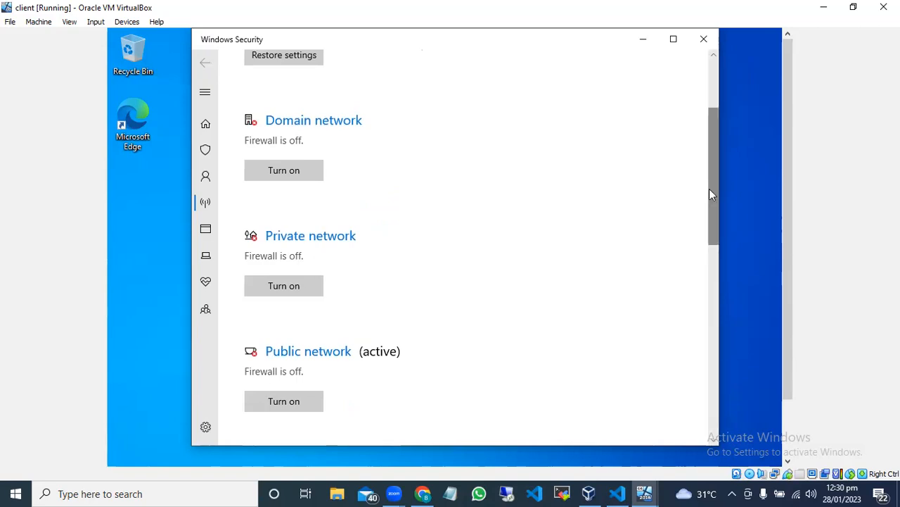
{"action": "scroll", "coordinate": [710, 187], "scroll_direction": "up", "scroll_amount": 2}
- Close Windows Security and open This PC's properties from File Explorer
{"action": "left_click", "coordinate": [703, 40]}
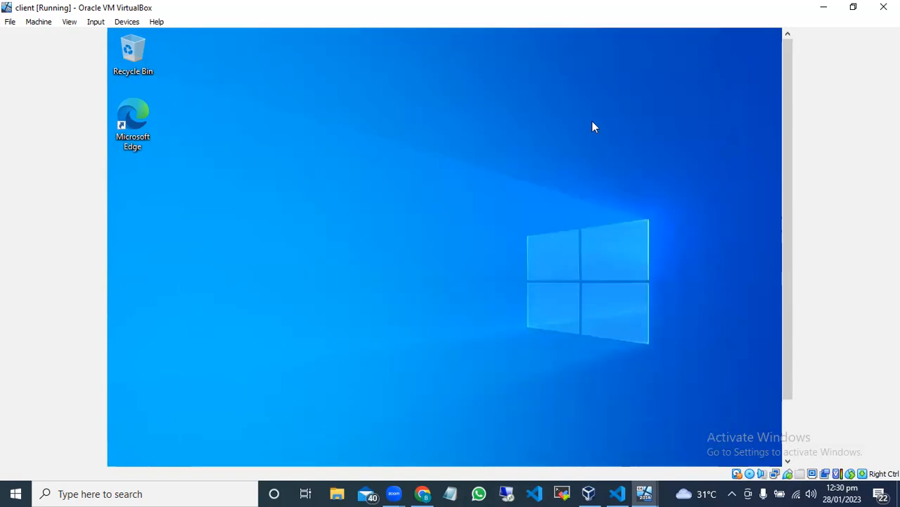
{"action": "left_click_drag", "start_coordinate": [787, 261], "coordinate": [806, 418]}
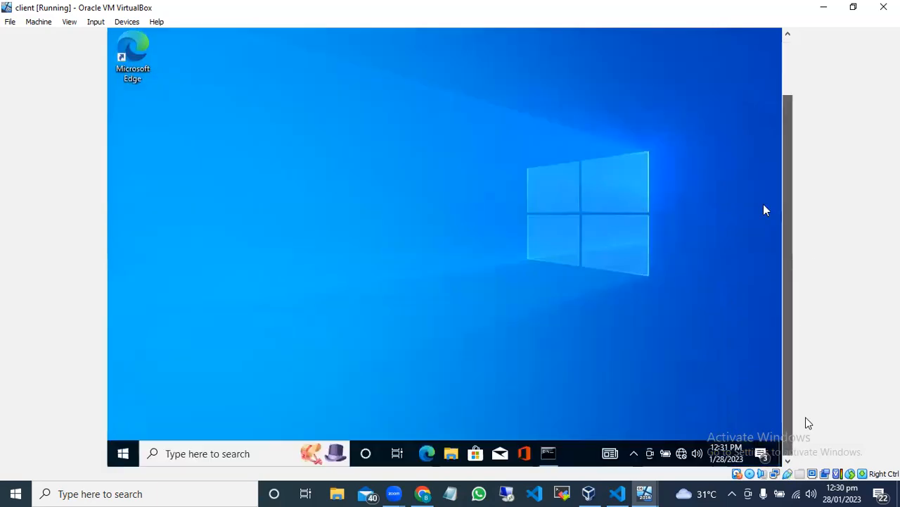
{"action": "left_click", "coordinate": [452, 456]}
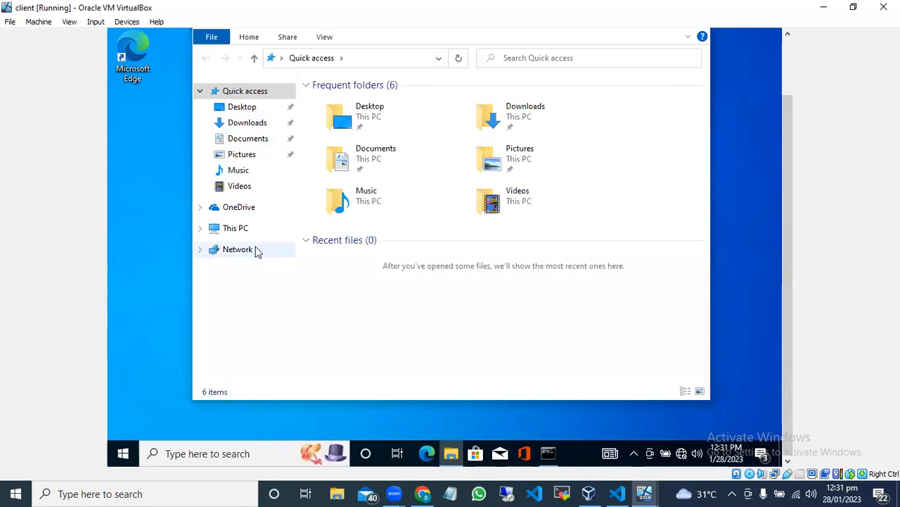
{"action": "right_click", "coordinate": [235, 235]}
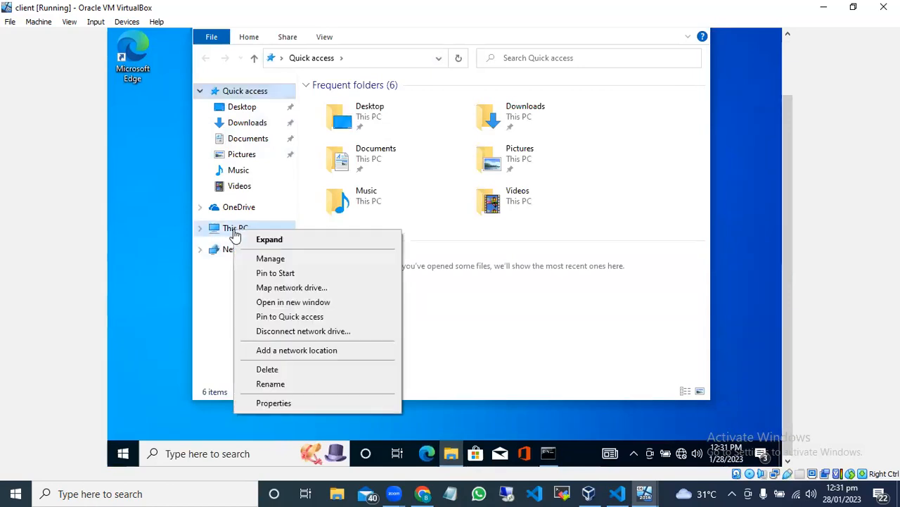
{"action": "left_click", "coordinate": [274, 403]}
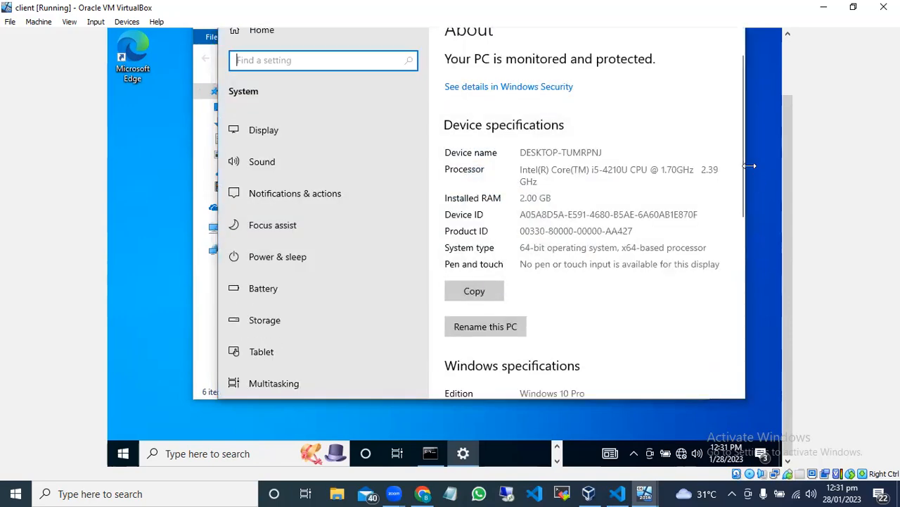
- Review the Remote and Computer Name tabs in Advanced system settings, then close System Properties
{"action": "left_click_drag", "start_coordinate": [743, 166], "coordinate": [753, 334]}
{"action": "left_click", "coordinate": [507, 308]}
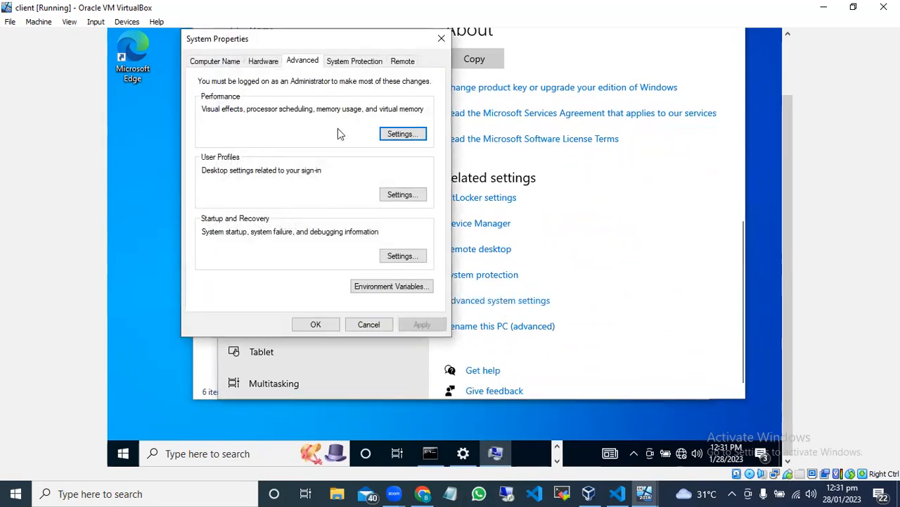
{"action": "left_click", "coordinate": [398, 63]}
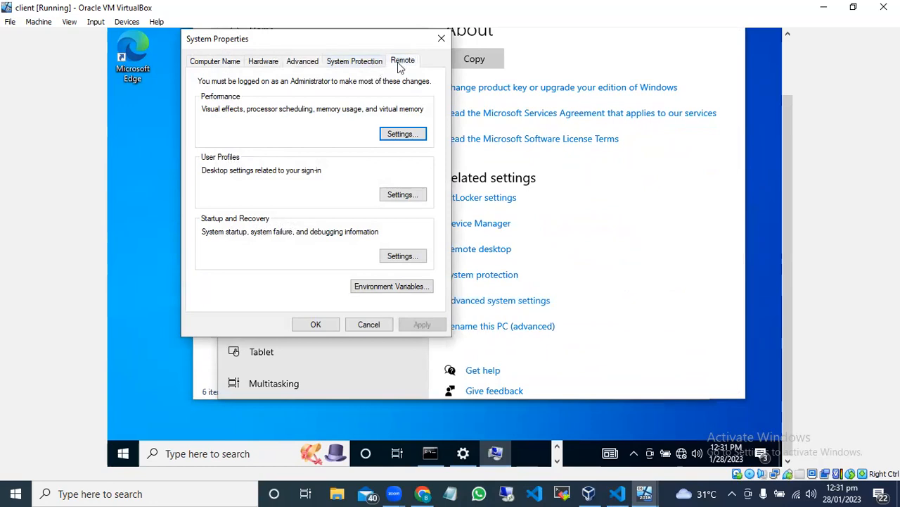
{"action": "left_click", "coordinate": [211, 63]}
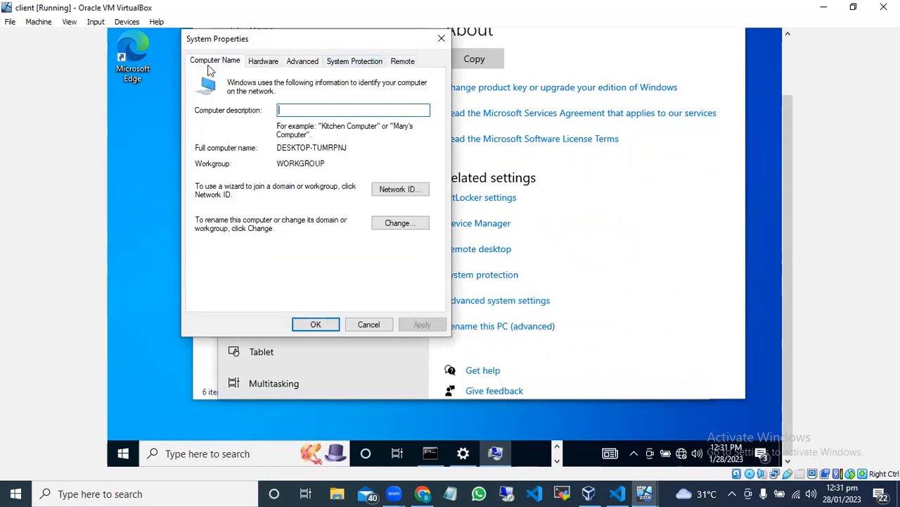
{"action": "left_click", "coordinate": [442, 39]}
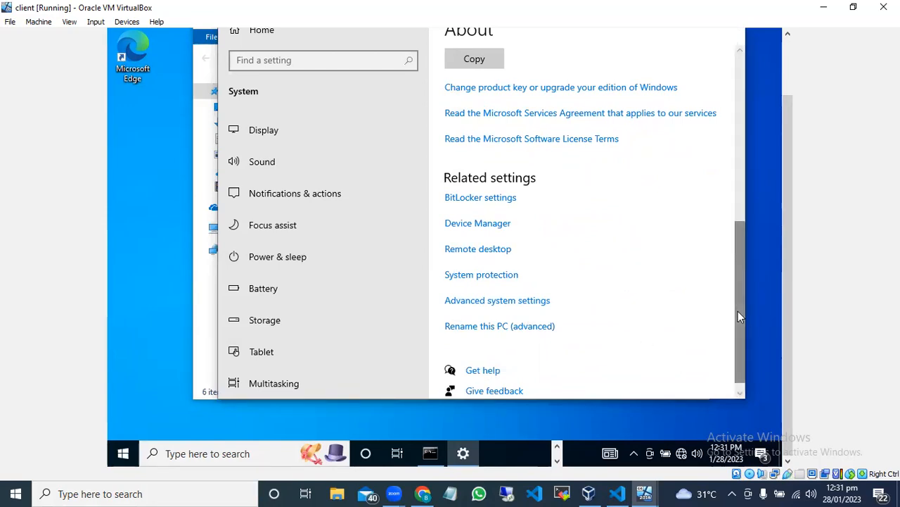
- Close the Settings About page and the remaining open windows
{"action": "left_click_drag", "start_coordinate": [738, 311], "coordinate": [767, 273]}
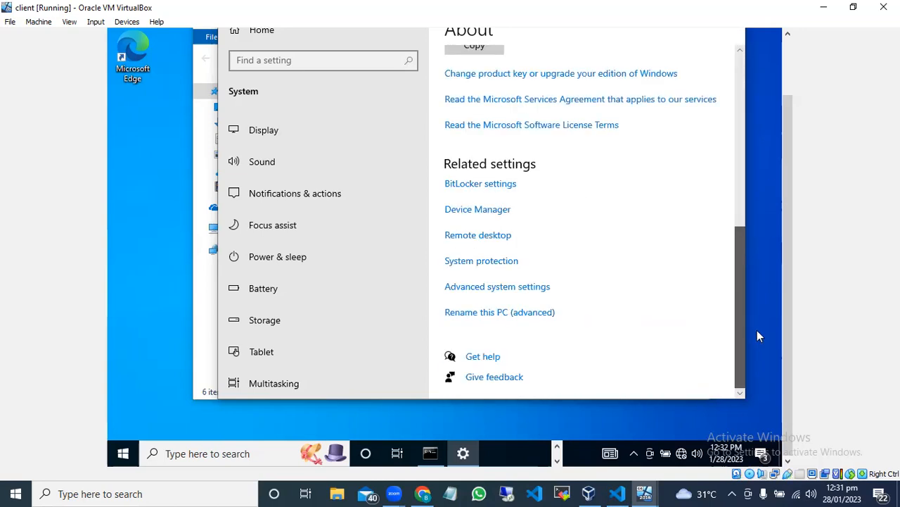
{"action": "scroll", "coordinate": [755, 308], "scroll_direction": "up", "scroll_amount": 10}
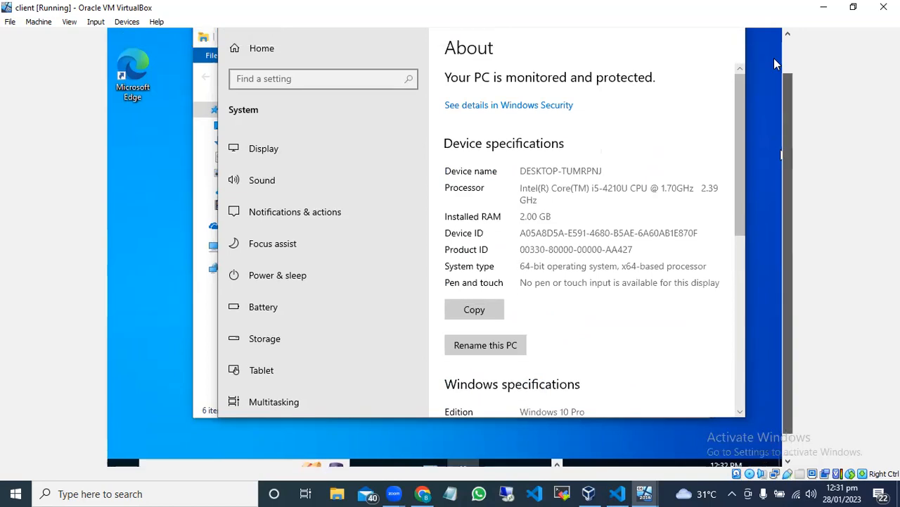
{"action": "left_click", "coordinate": [735, 63]}
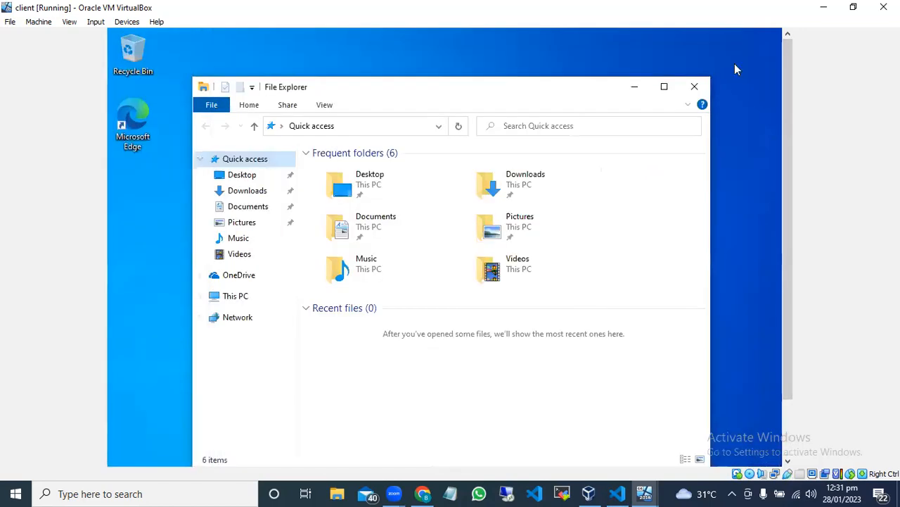
{"action": "left_click", "coordinate": [704, 87]}
- On the client VM, ping 100.123.124.1, stop it when unreachable, and clear the console
{"action": "left_click_drag", "start_coordinate": [785, 105], "coordinate": [787, 289]}
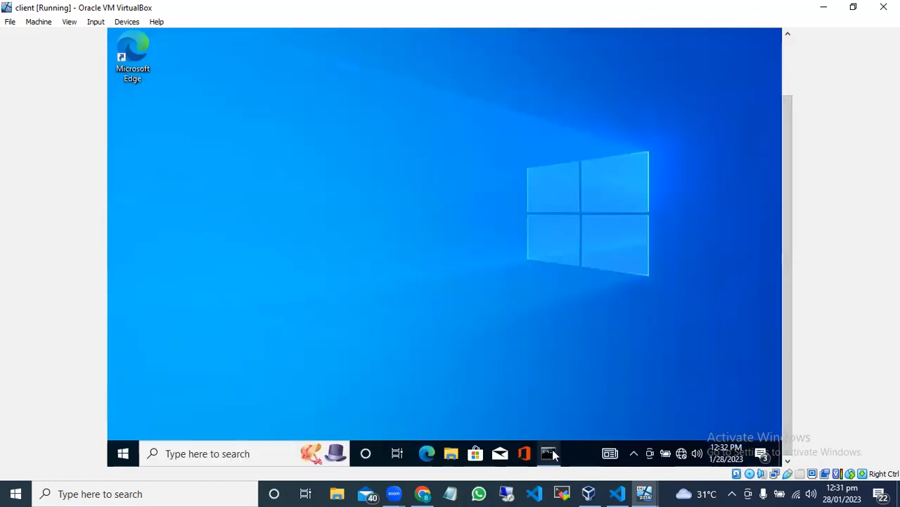
{"action": "mouse_move", "coordinate": [553, 451]}
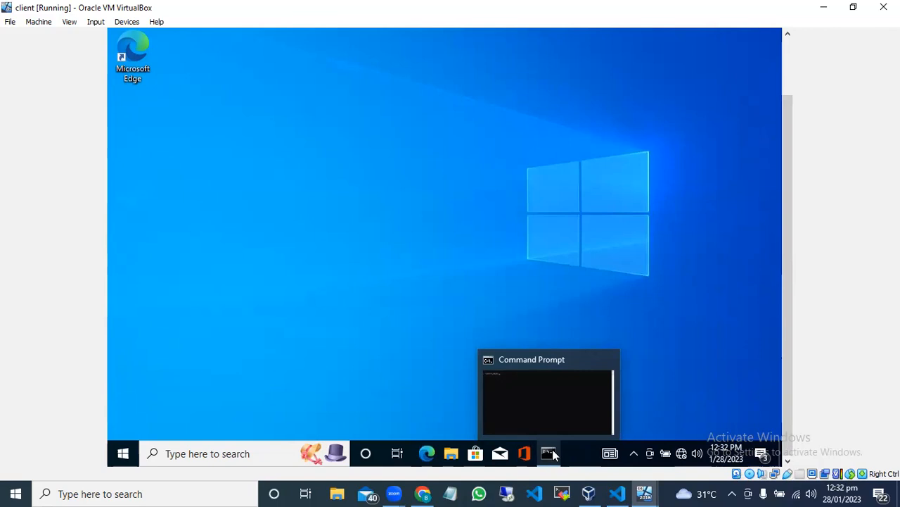
{"action": "left_click", "coordinate": [534, 420]}
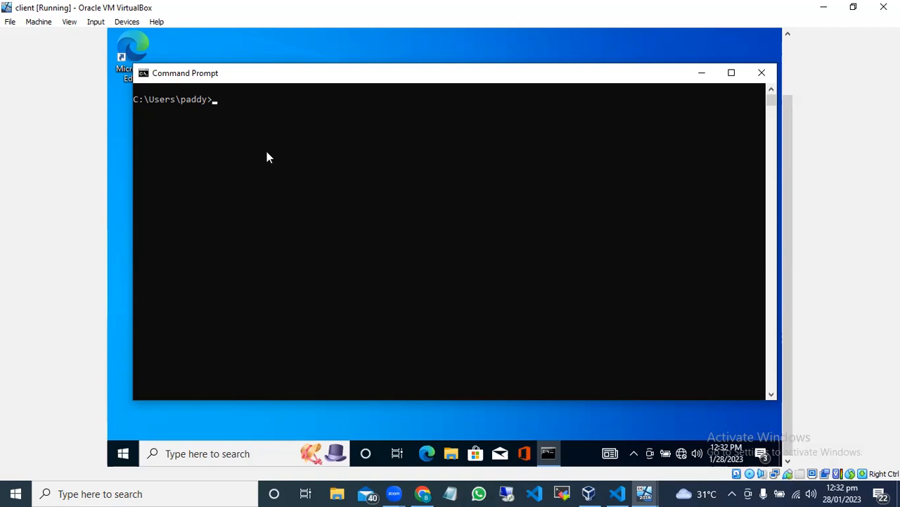
{"action": "type", "text": "ping 100.123.124.1"}
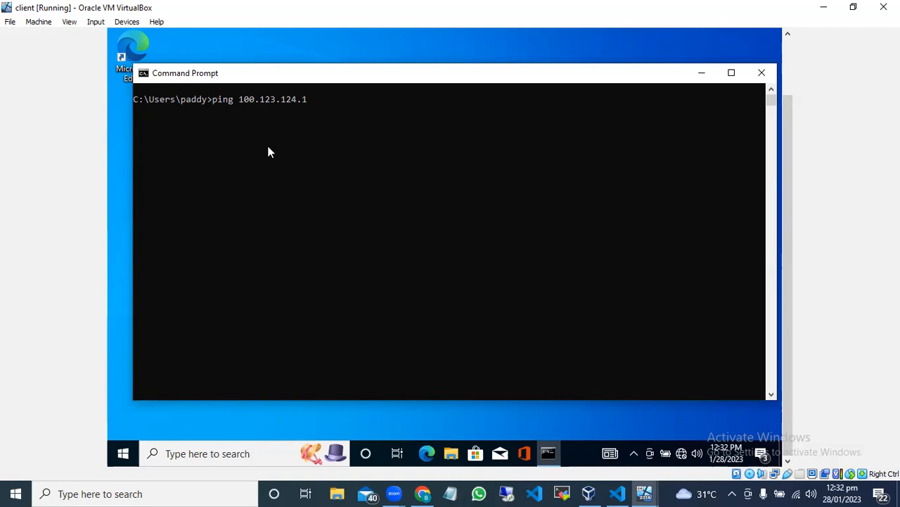
{"action": "key", "text": "Return"}
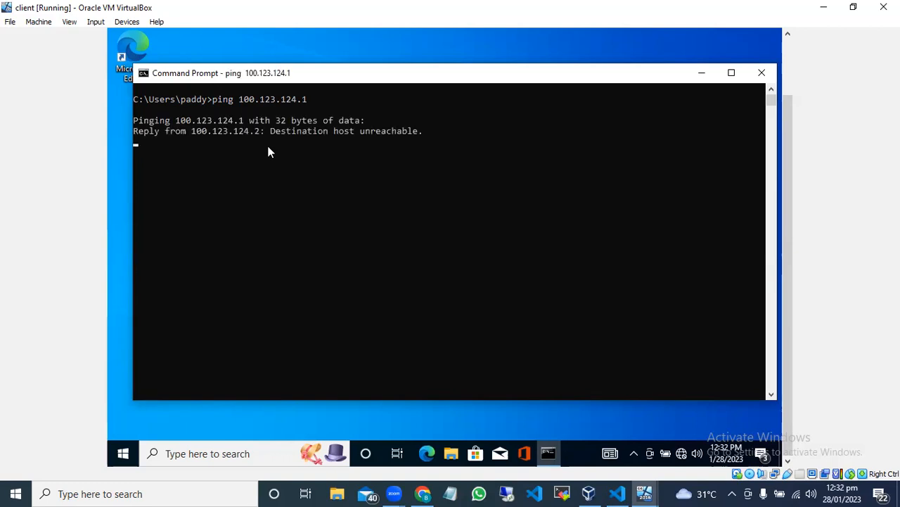
{"action": "key", "text": "ctrl+c"}
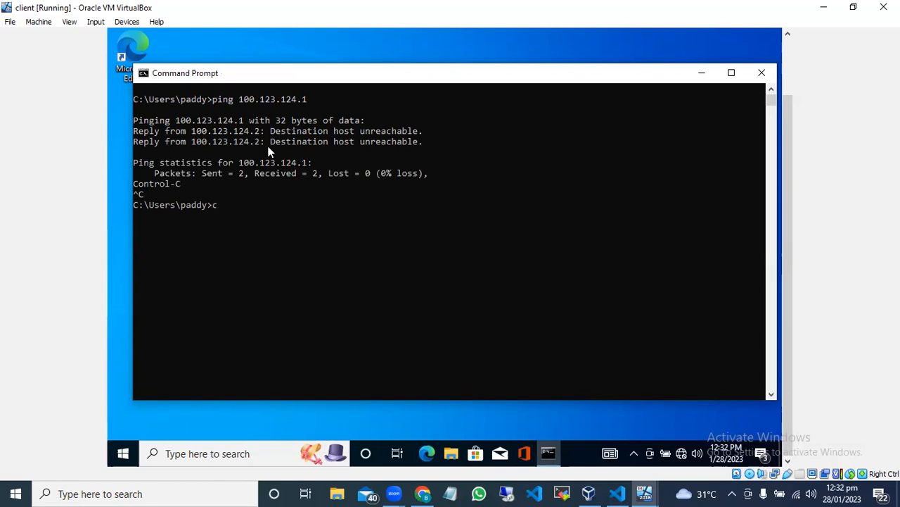
{"action": "key", "text": "Return"}
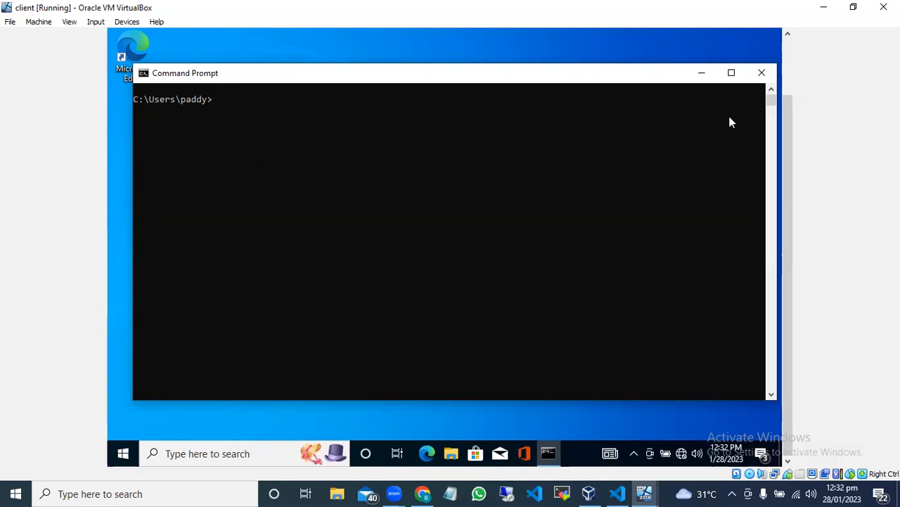
{"action": "left_click_drag", "start_coordinate": [789, 115], "coordinate": [790, 161]}
- Add a 'for client' note: search for firewall, switch it off for domain, public and private
{"action": "mouse_move", "coordinate": [589, 493]}
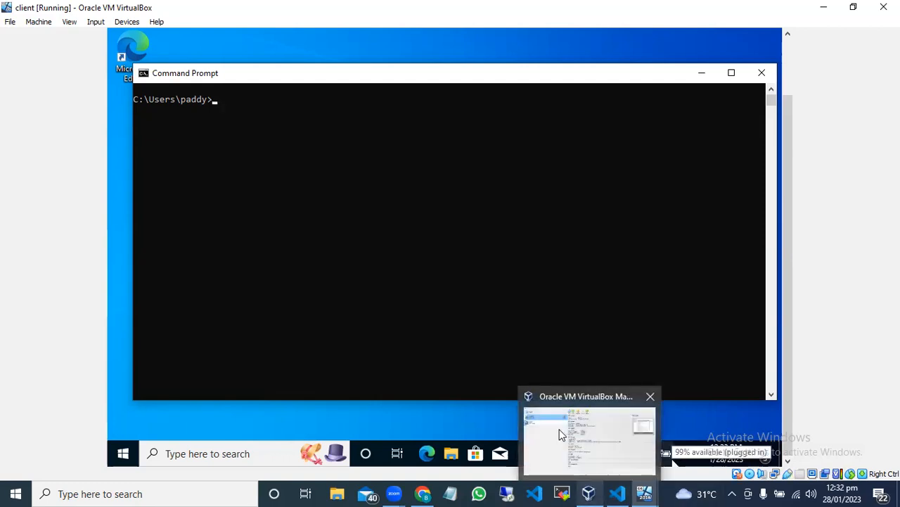
{"action": "left_click", "coordinate": [561, 430]}
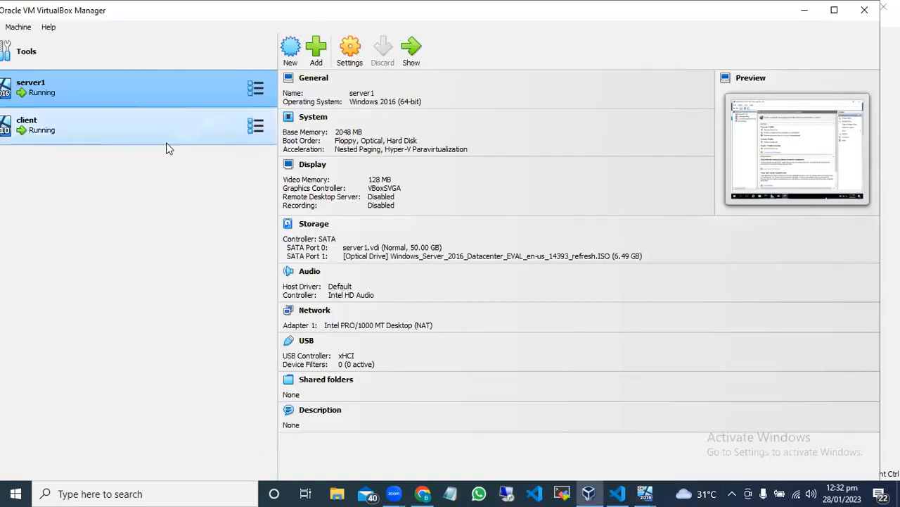
{"action": "mouse_move", "coordinate": [612, 493]}
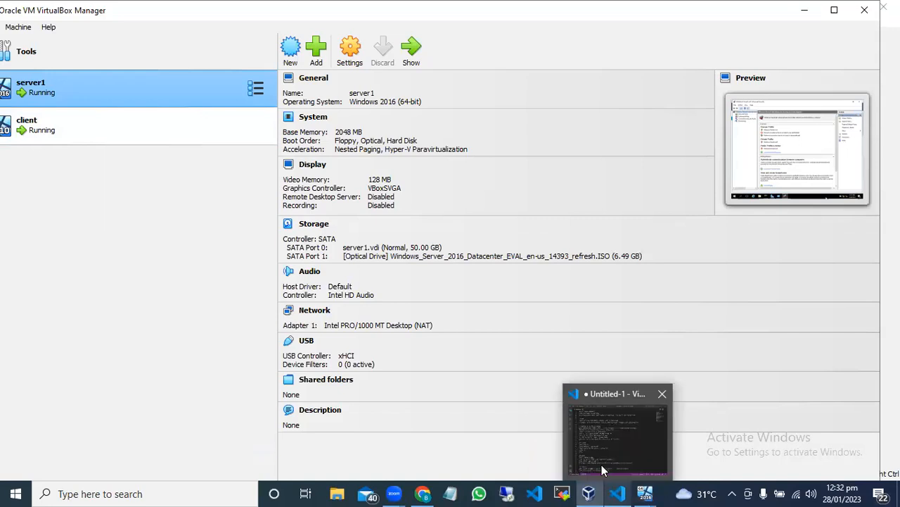
{"action": "left_click", "coordinate": [602, 465]}
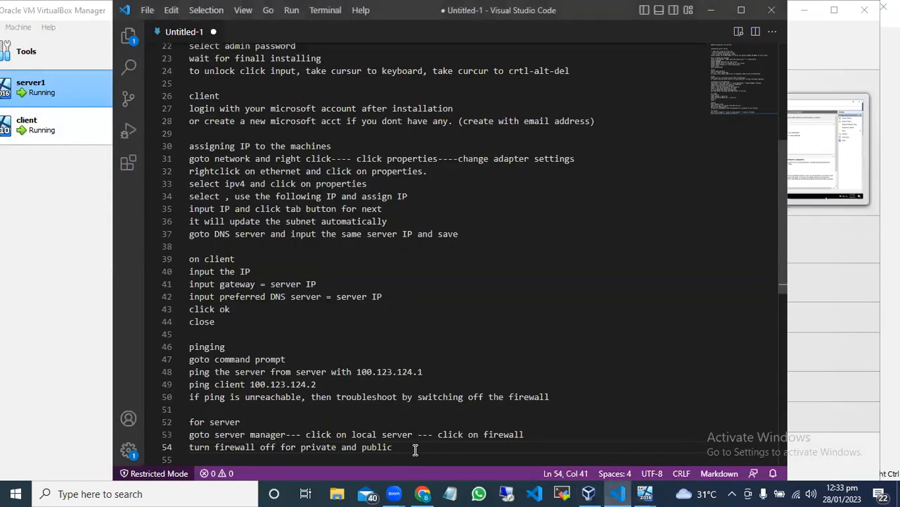
{"action": "key", "text": "Return"}
{"action": "key", "text": "Return"}
{"action": "type", "text": "f"}
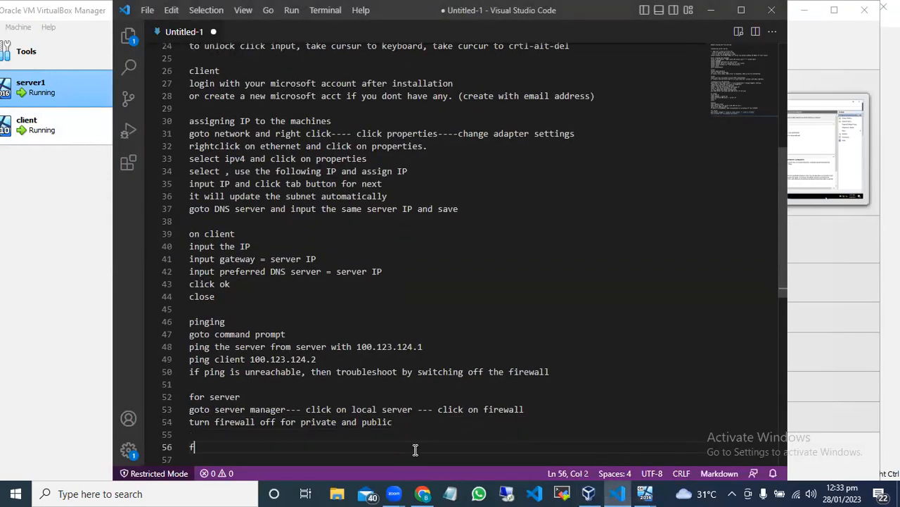
{"action": "type", "text": "or client"}
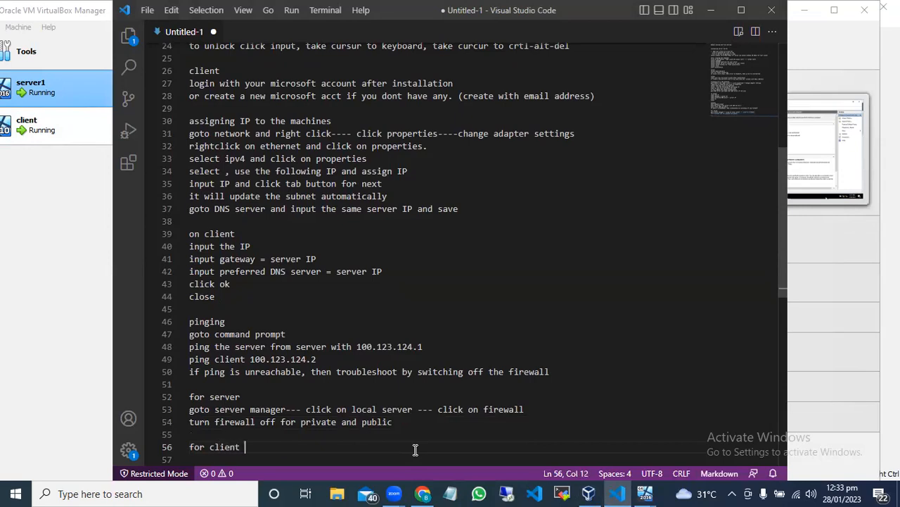
{"action": "key", "text": "Return"}
{"action": "type", "text": "serach"}
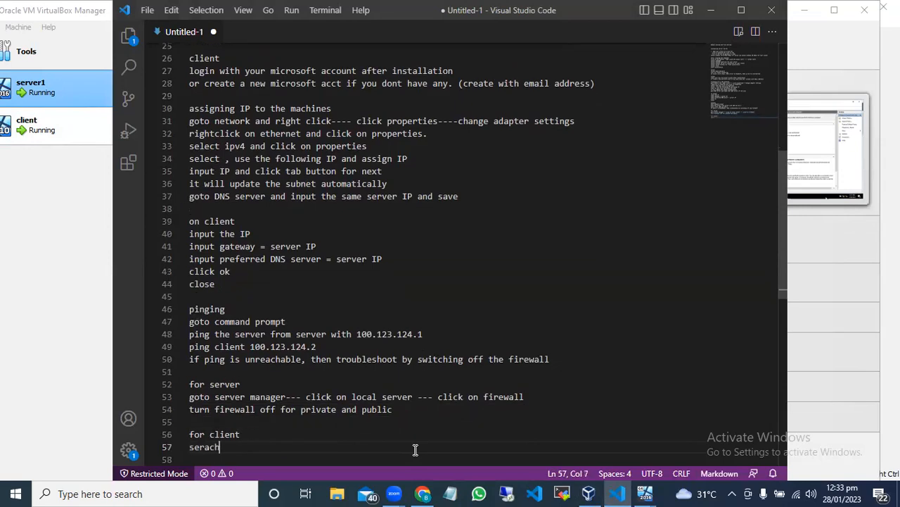
{"action": "type", "text": " for fire"}
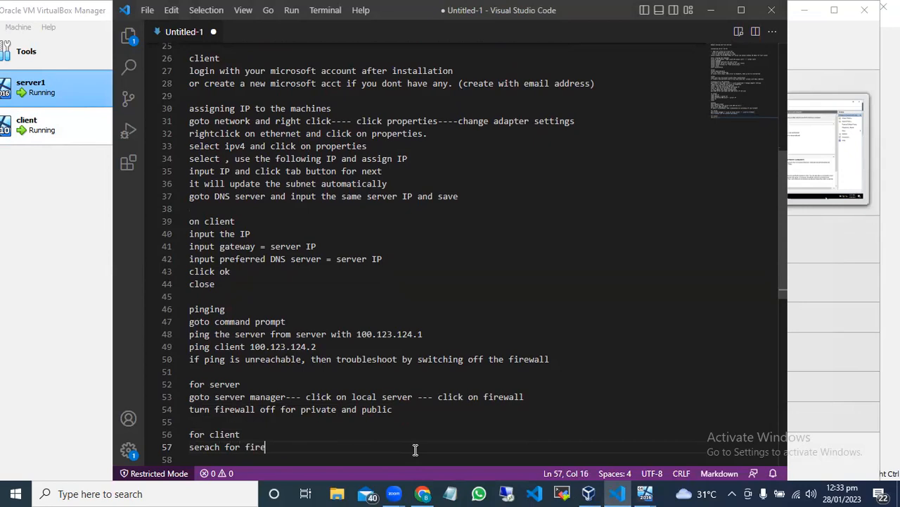
{"action": "type", "text": "wall"}
{"action": "key", "text": "Return"}
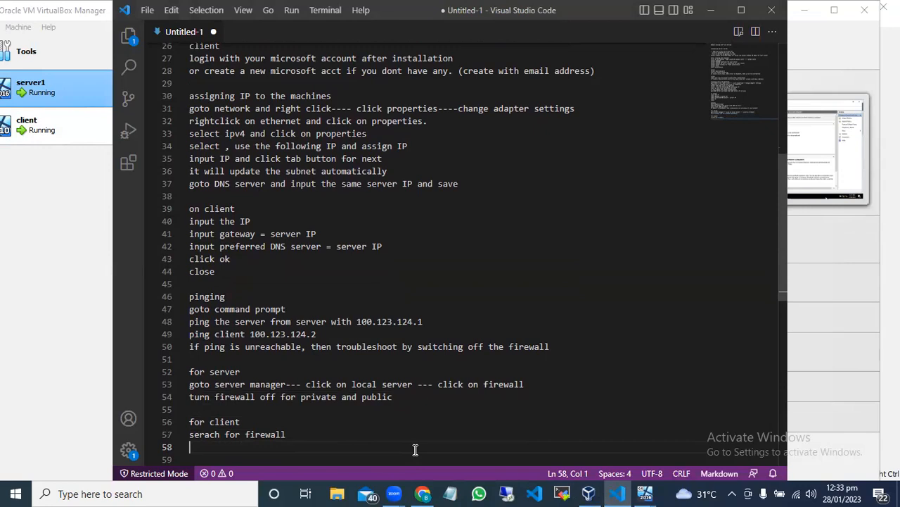
{"action": "type", "text": "switch off firewall f"}
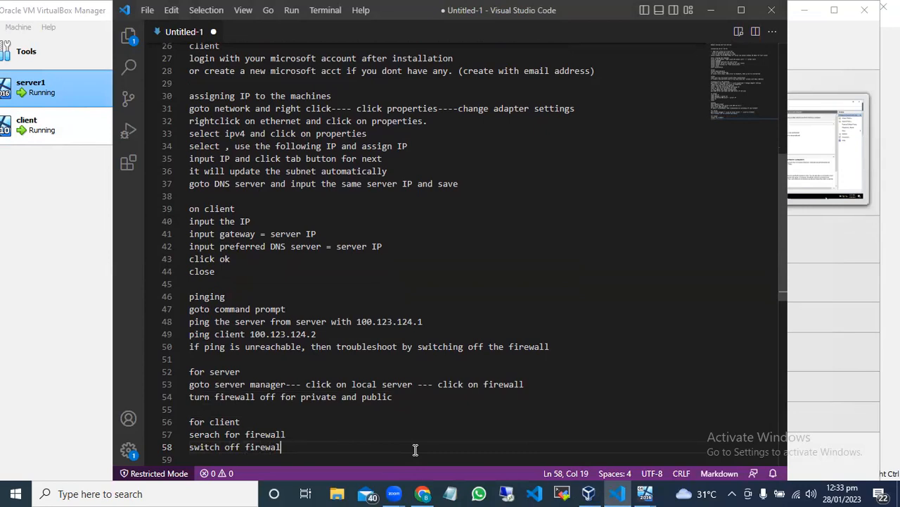
{"action": "type", "text": "or "}
{"action": "type", "text": "domain, "}
{"action": "type", "text": "pubklic"}
{"action": "key", "text": "BackSpace"}
{"action": "key", "text": "BackSpace"}
{"action": "key", "text": "BackSpace"}
{"action": "key", "text": "BackSpace"}
{"action": "type", "text": "lic "}
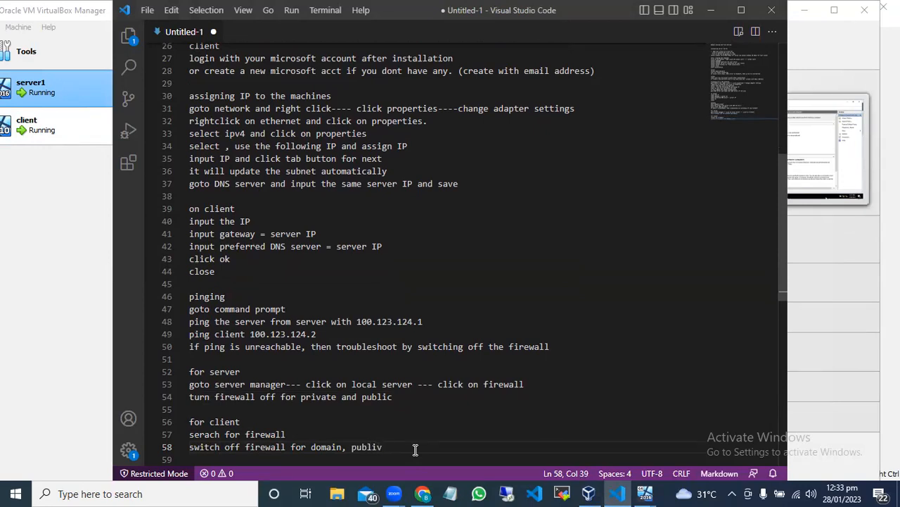
{"action": "type", "text": "and pru"}
{"action": "key", "text": "BackSpace"}
{"action": "type", "text": "ivate"}
- Add a 'further network troubleshooting' heading below the client firewall notes
{"action": "key", "text": "Return"}
{"action": "key", "text": "Return"}
{"action": "key", "text": "Return"}
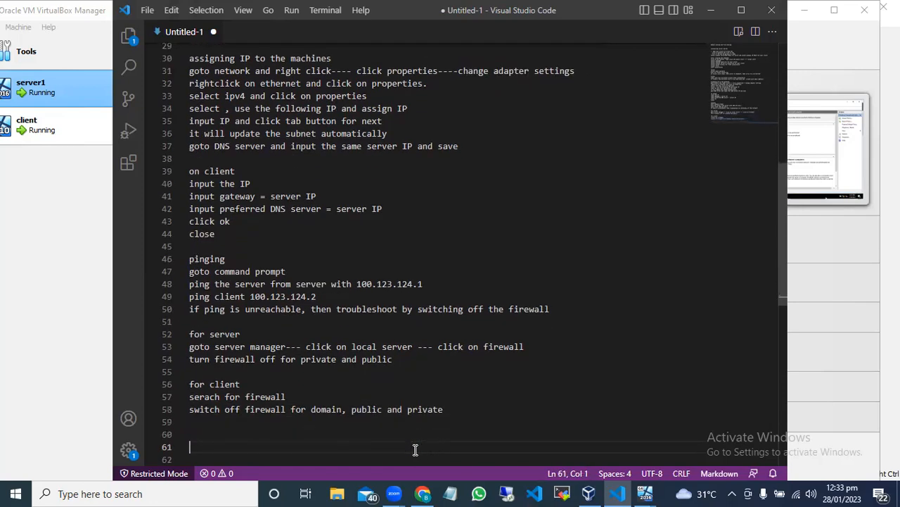
{"action": "type", "text": "further r"}
{"action": "type", "text": "etwork"}
{"action": "key", "text": "BackSpace"}
{"action": "type", "text": "k troubleshooting"}
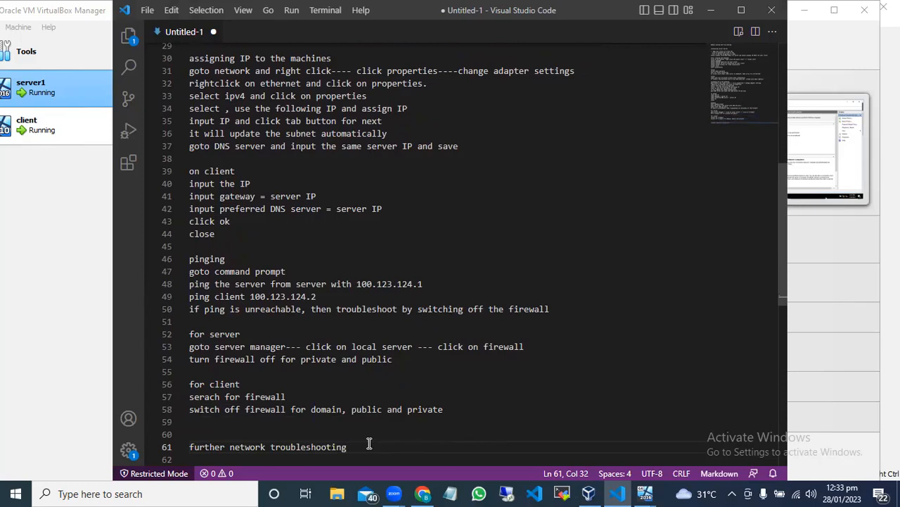
{"action": "key", "text": "Return"}
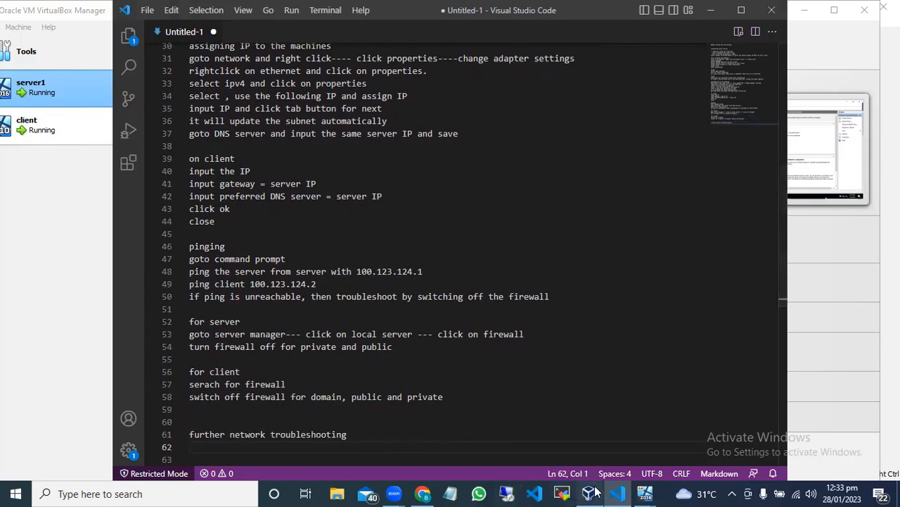
{"action": "mouse_move", "coordinate": [646, 493]}
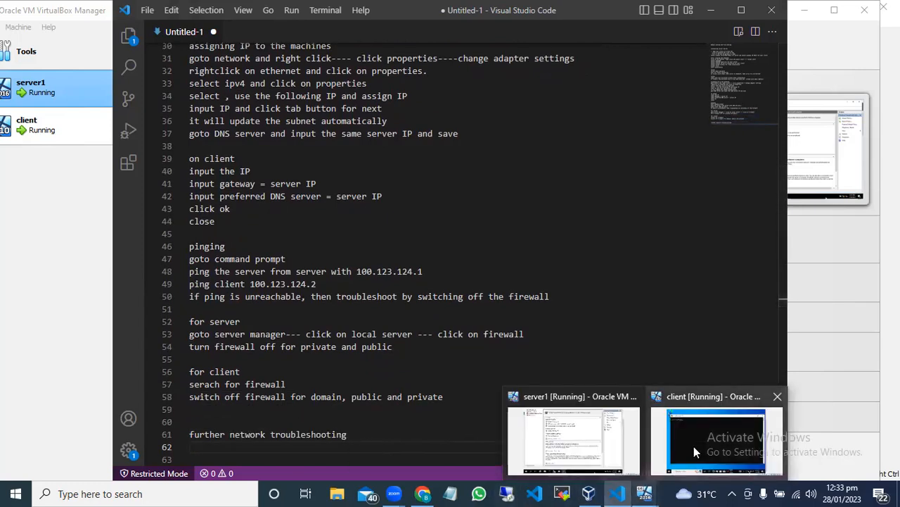
{"action": "left_click", "coordinate": [695, 451]}
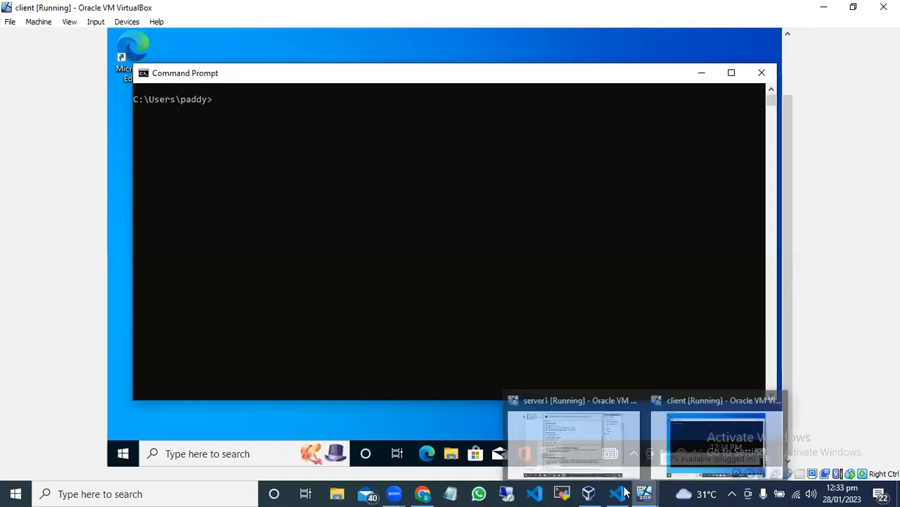
- Set server1's Domain Profile firewall state to Off and apply it
{"action": "left_click", "coordinate": [573, 451]}
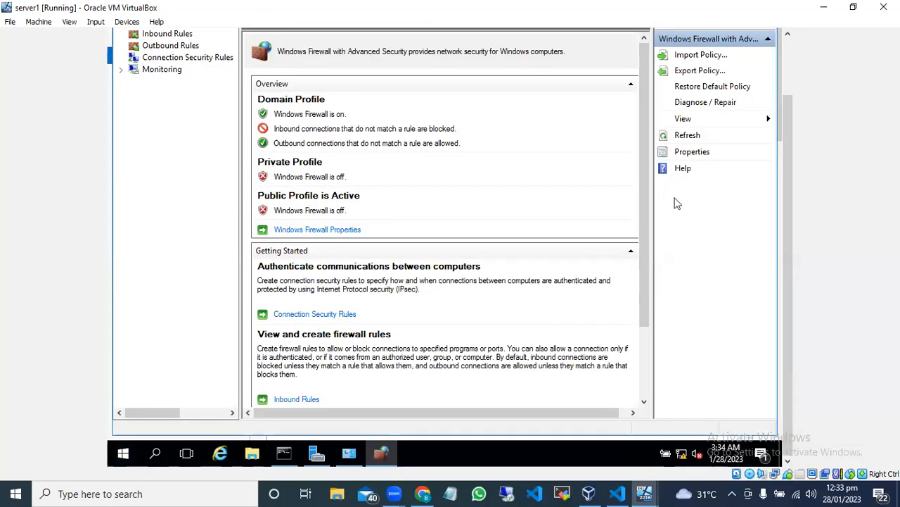
{"action": "left_click_drag", "start_coordinate": [786, 169], "coordinate": [786, 64]}
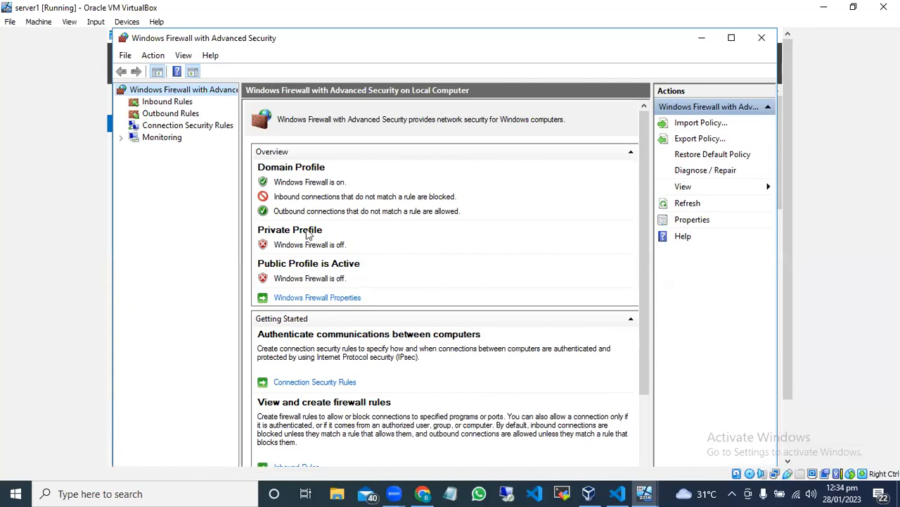
{"action": "left_click", "coordinate": [313, 298]}
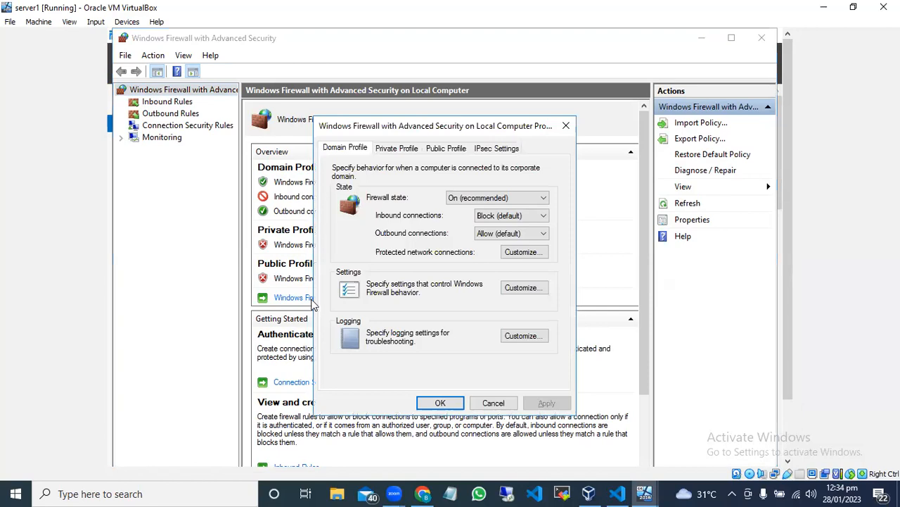
{"action": "left_click", "coordinate": [522, 199]}
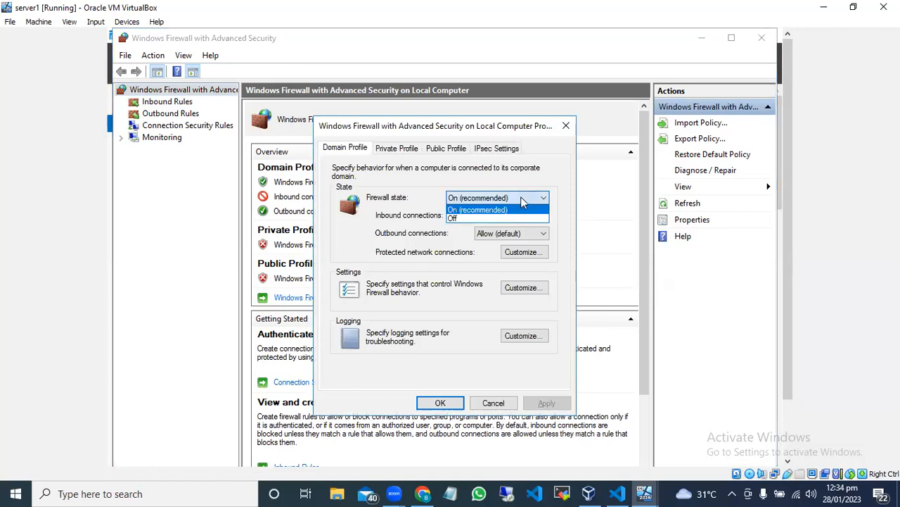
{"action": "left_click", "coordinate": [477, 218]}
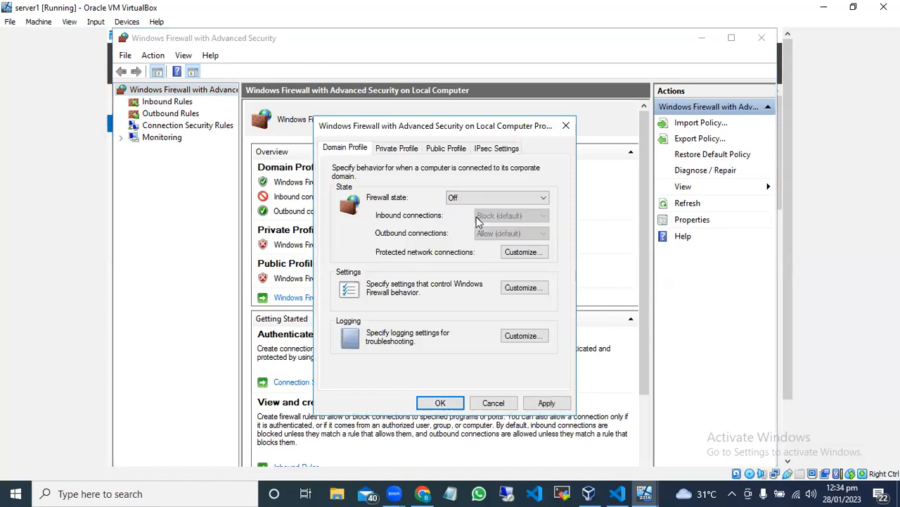
{"action": "left_click", "coordinate": [543, 407]}
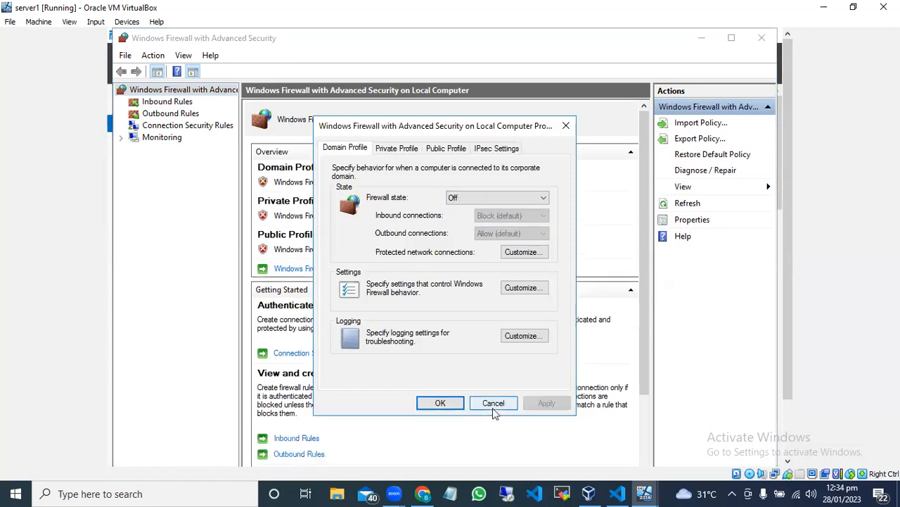
{"action": "left_click", "coordinate": [453, 402]}
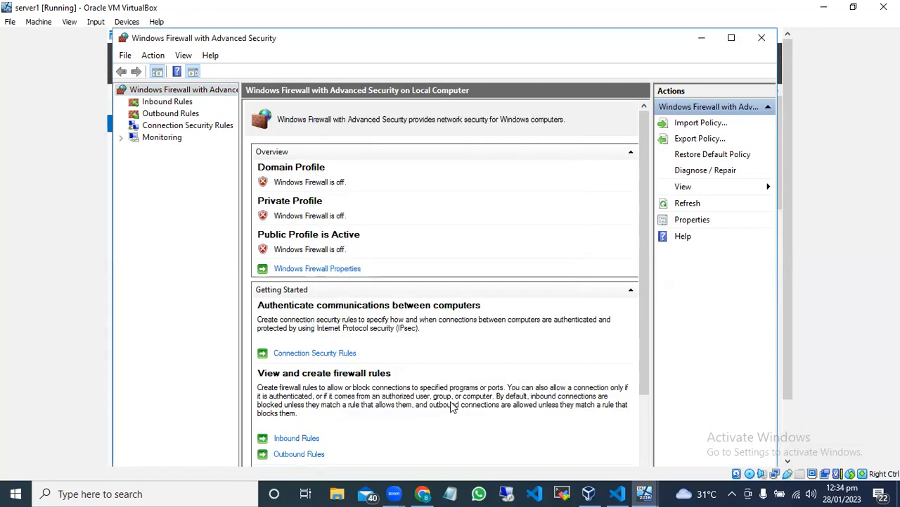
- Close the advanced firewall, Control Panel firewall and Server Manager windows on server1
{"action": "left_click", "coordinate": [761, 39]}
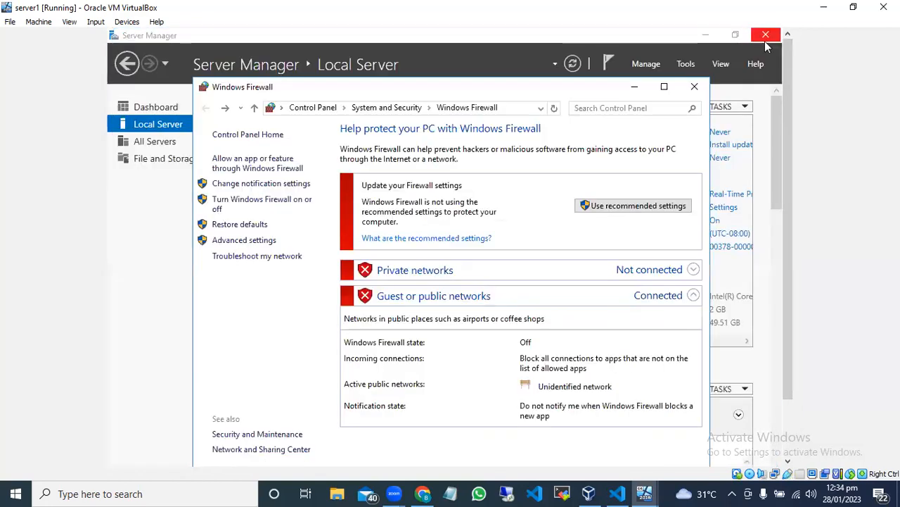
{"action": "left_click", "coordinate": [694, 86]}
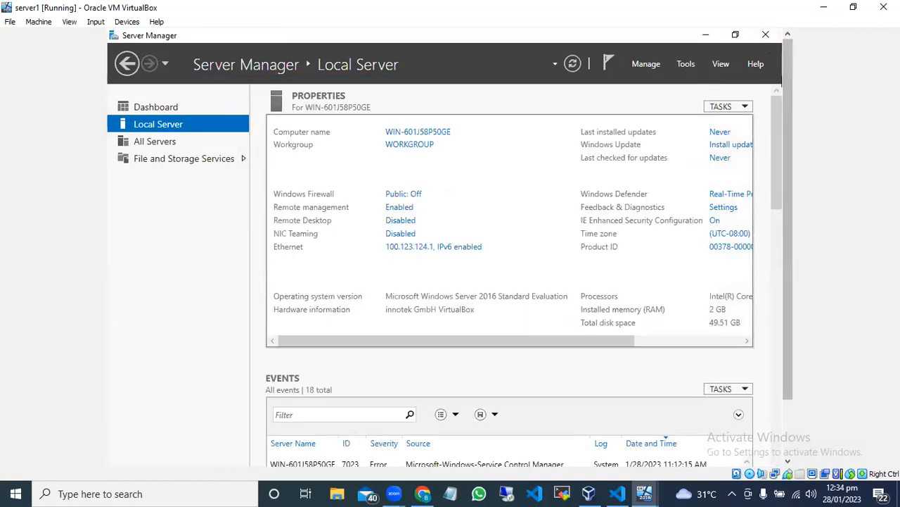
{"action": "left_click", "coordinate": [767, 35]}
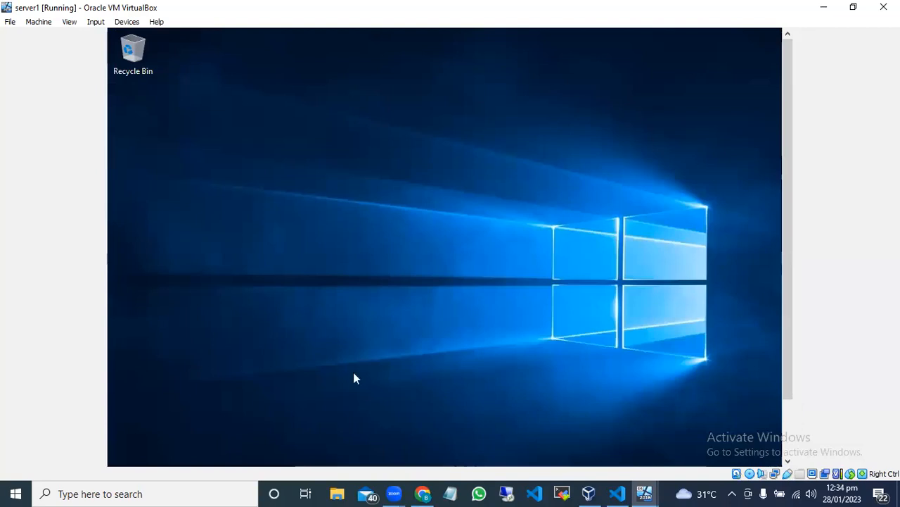
- From server1's Administrator prompt, ping 100.123.124.2 and stop it after 'Destination host unreachable'
{"action": "scroll", "coordinate": [790, 310], "scroll_direction": "down", "scroll_amount": 2}
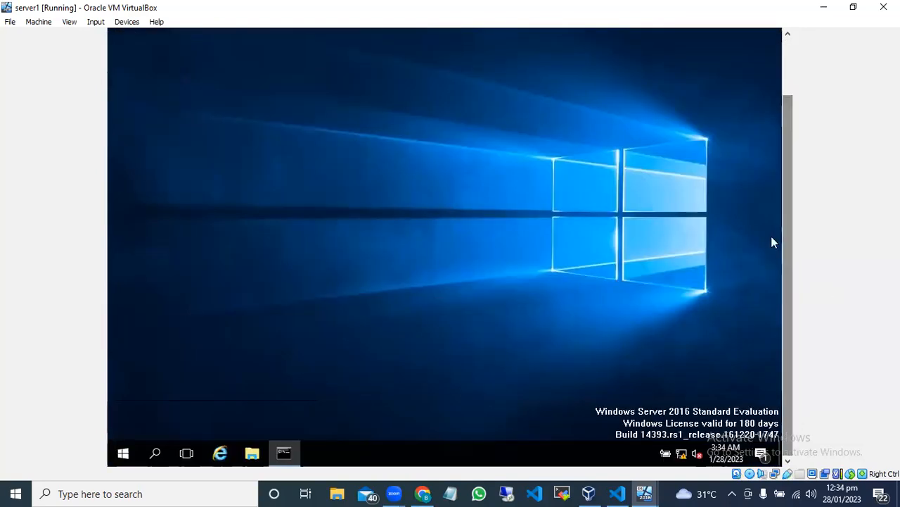
{"action": "mouse_move", "coordinate": [295, 454]}
{"action": "left_click", "coordinate": [288, 396]}
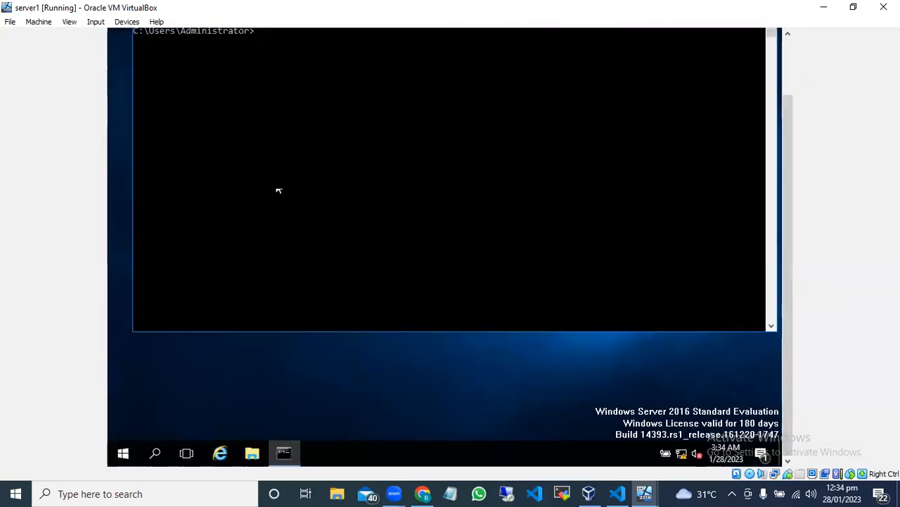
{"action": "type", "text": "pin"}
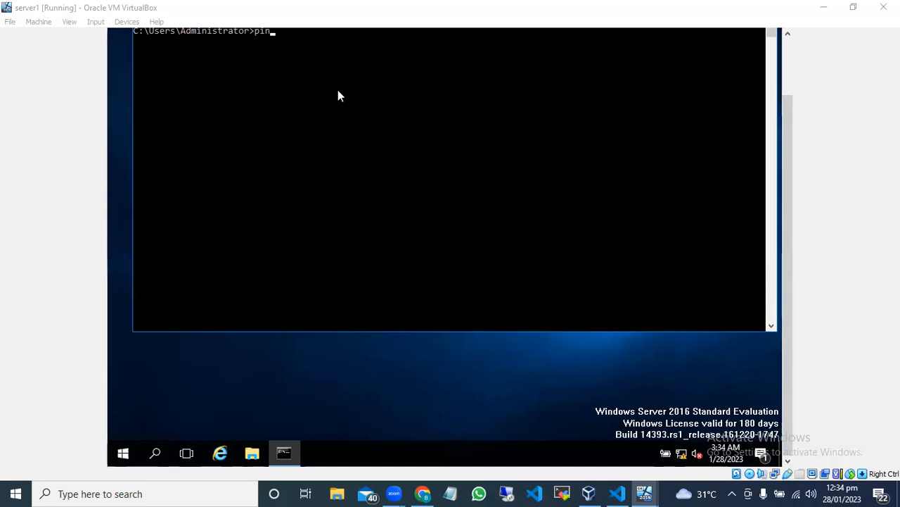
{"action": "left_click", "coordinate": [295, 35]}
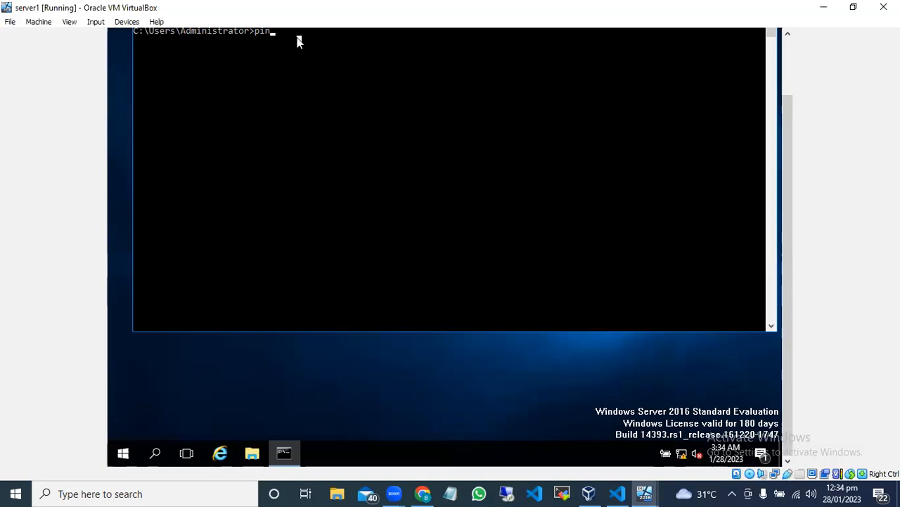
{"action": "type", "text": "g 100.123.124"}
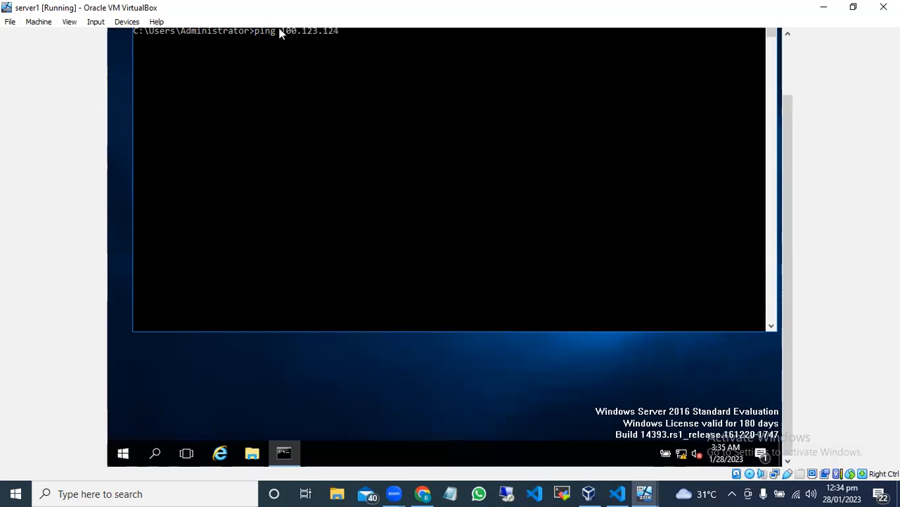
{"action": "type", "text": ".2"}
{"action": "key", "text": "Return"}
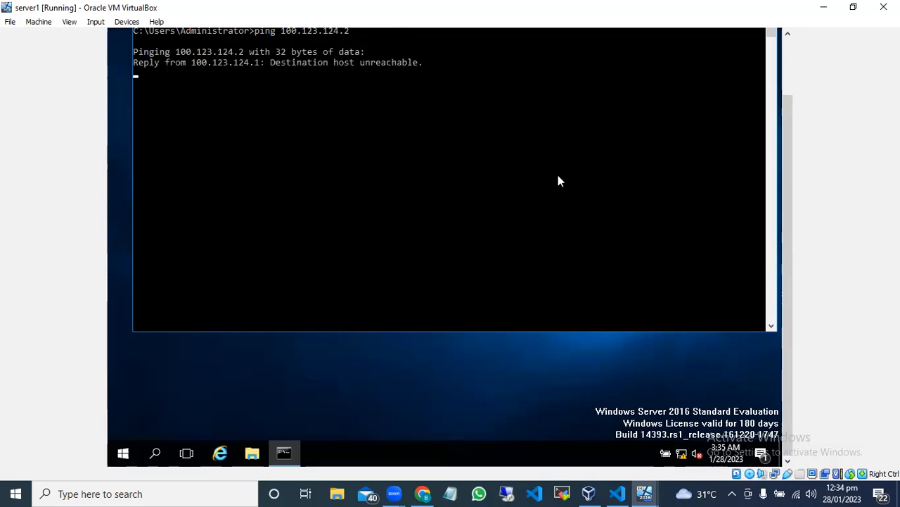
{"action": "key", "text": "ctrl+c"}
- Clear server1's Command Prompt with cls
{"action": "type", "text": "cls"}
{"action": "key", "text": "Return"}
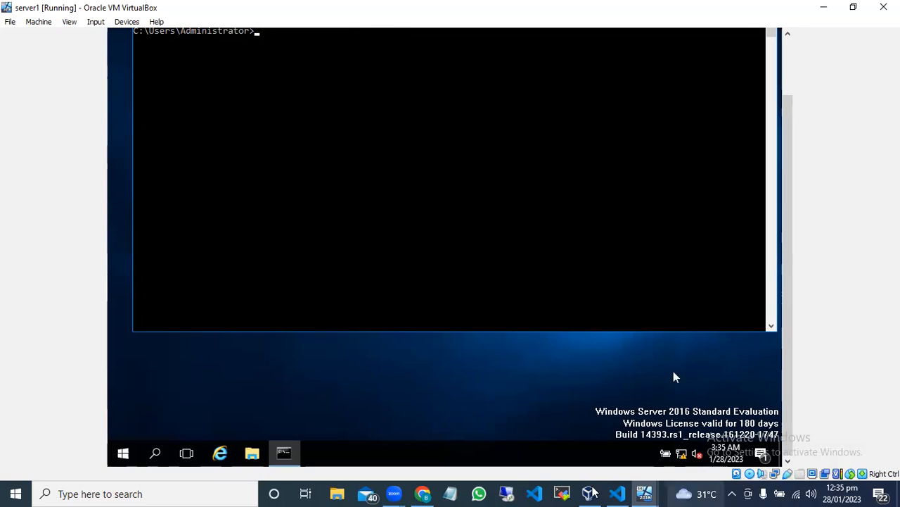
{"action": "mouse_move", "coordinate": [589, 494]}
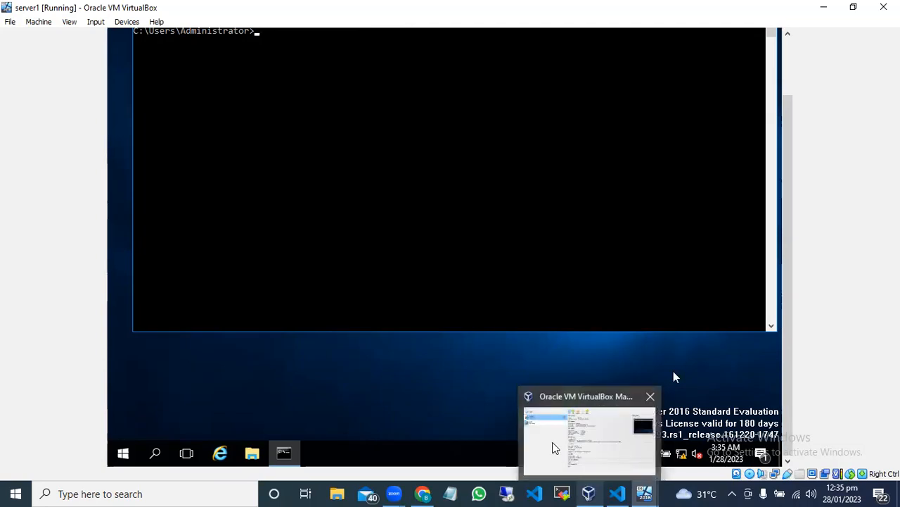
{"action": "left_click", "coordinate": [553, 446]}
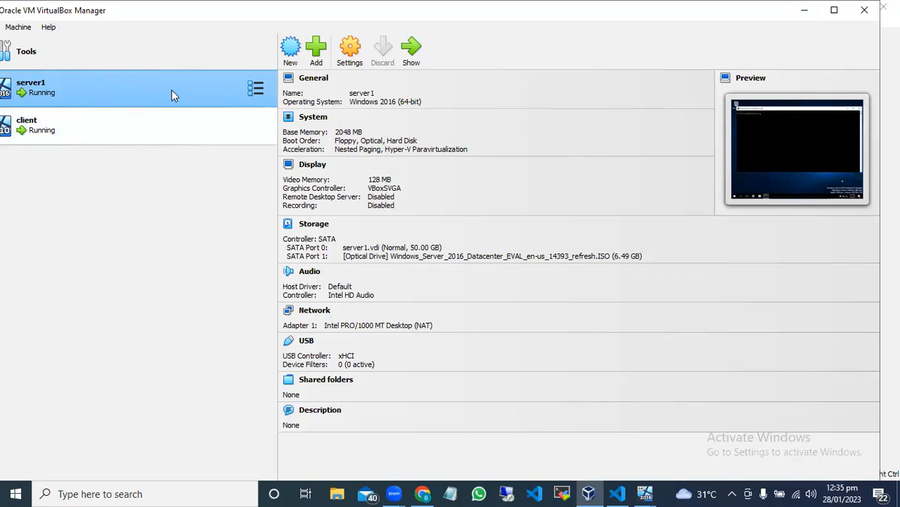
- Attach server1's Adapter 1 to Host-only Adapter instead of NAT and save
{"action": "left_click", "coordinate": [347, 50]}
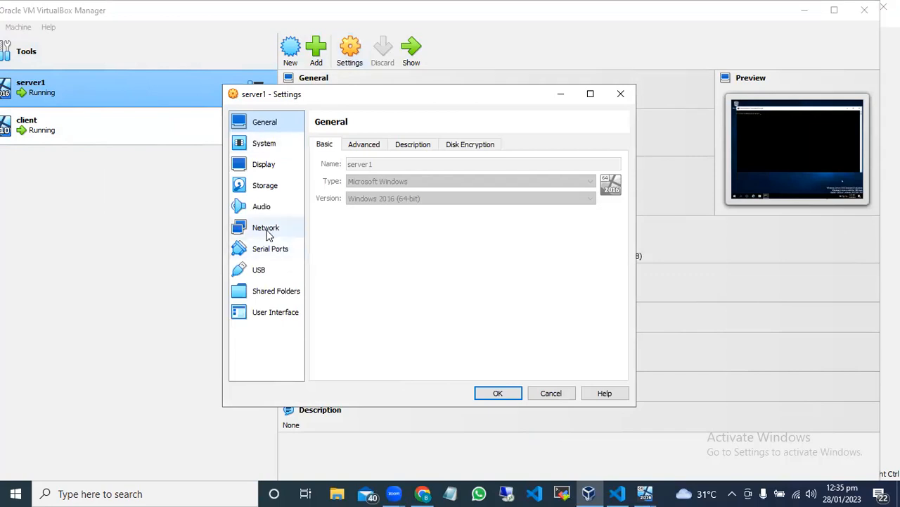
{"action": "left_click", "coordinate": [267, 232]}
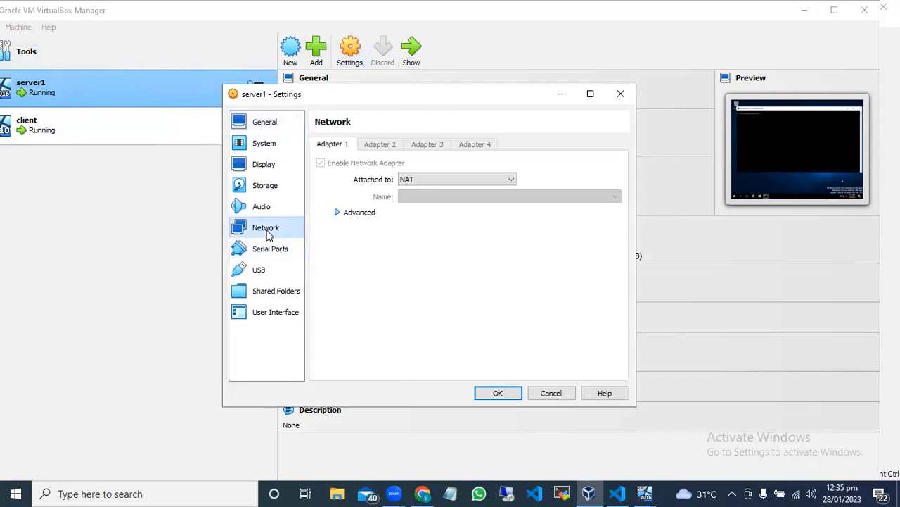
{"action": "left_click", "coordinate": [453, 180]}
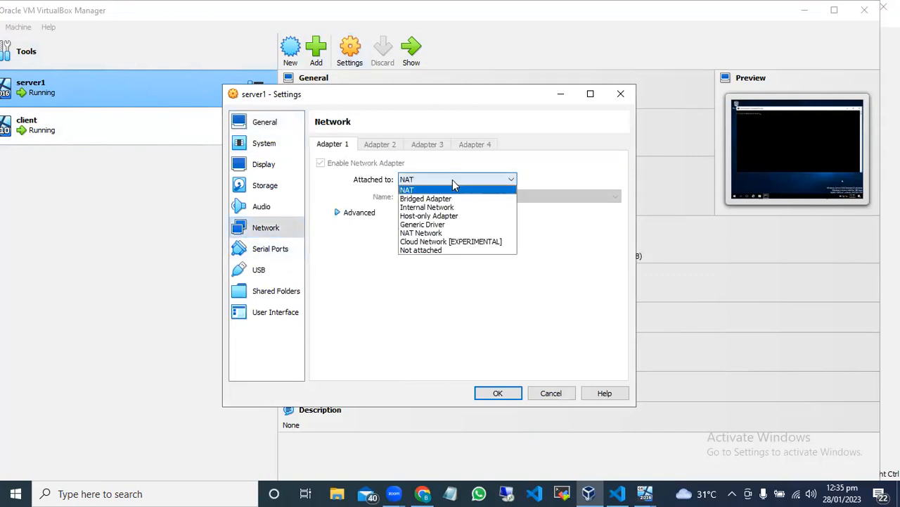
{"action": "left_click", "coordinate": [438, 217]}
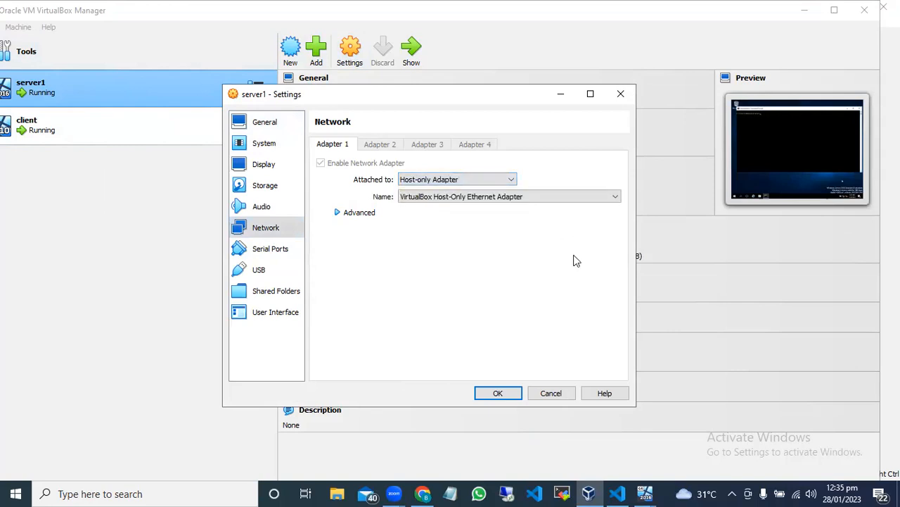
{"action": "left_click", "coordinate": [497, 394]}
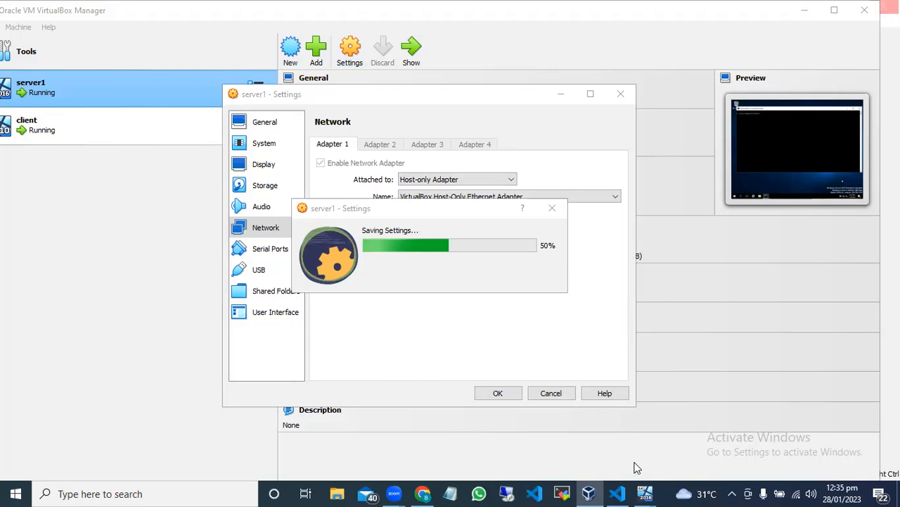
{"action": "mouse_move", "coordinate": [616, 492]}
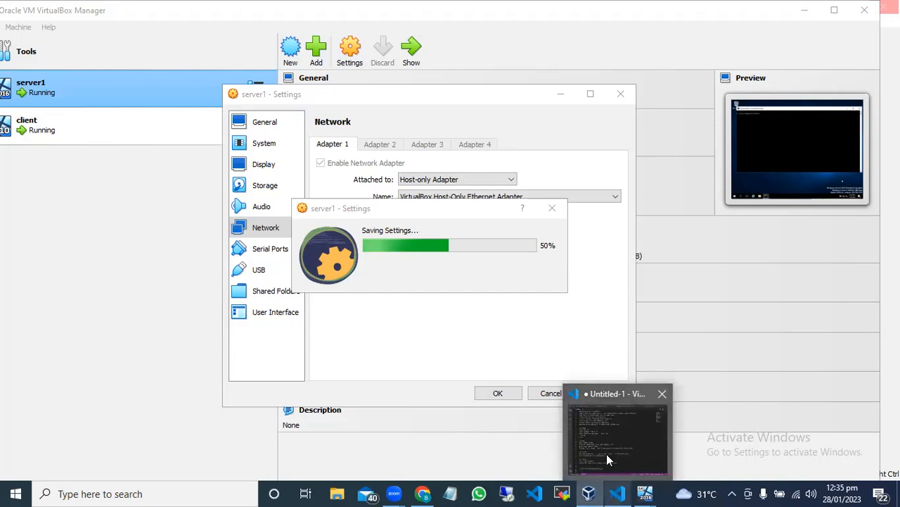
{"action": "left_click", "coordinate": [608, 457]}
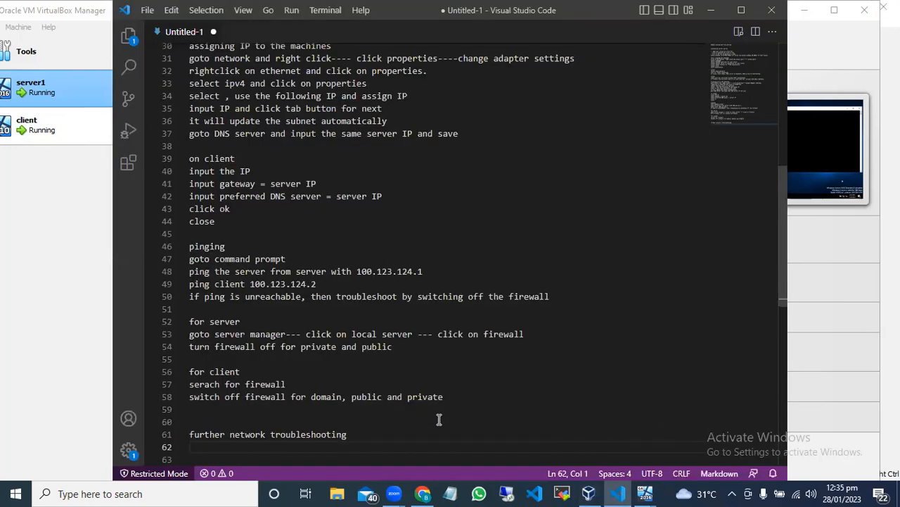
- Note: from your virtual box, click the server ---- settings ---- network
{"action": "type", "text": "fo"}
{"action": "type", "text": "rom yp"}
{"action": "key", "text": "BackSpace"}
{"action": "type", "text": "our virtua"}
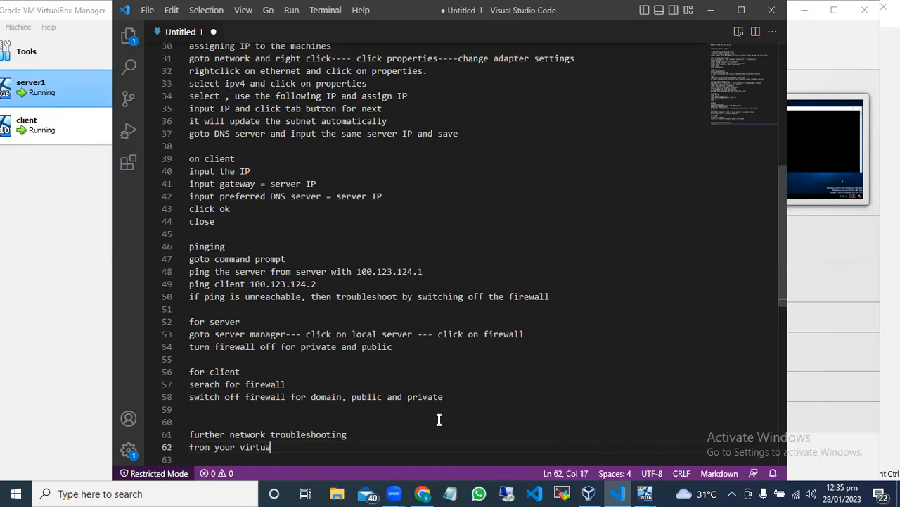
{"action": "type", "text": "l box"}
{"action": "key", "text": "Return"}
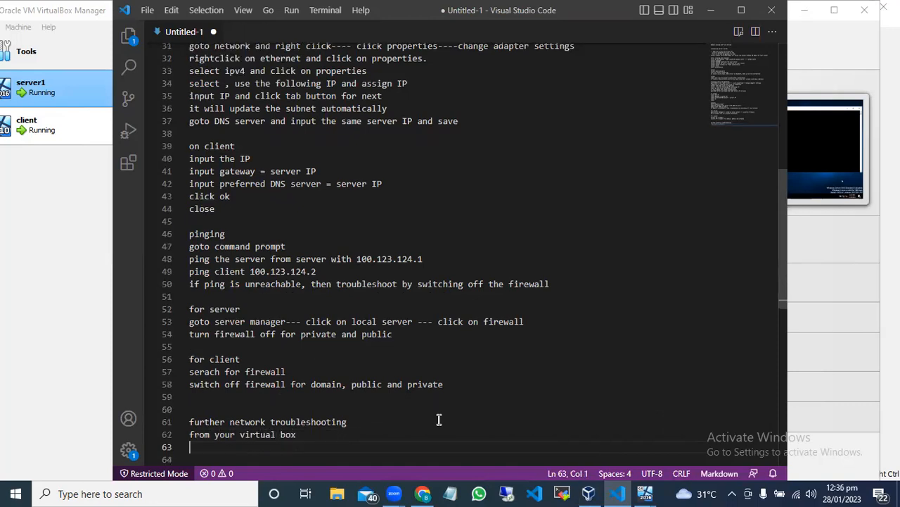
{"action": "type", "text": "click the s"}
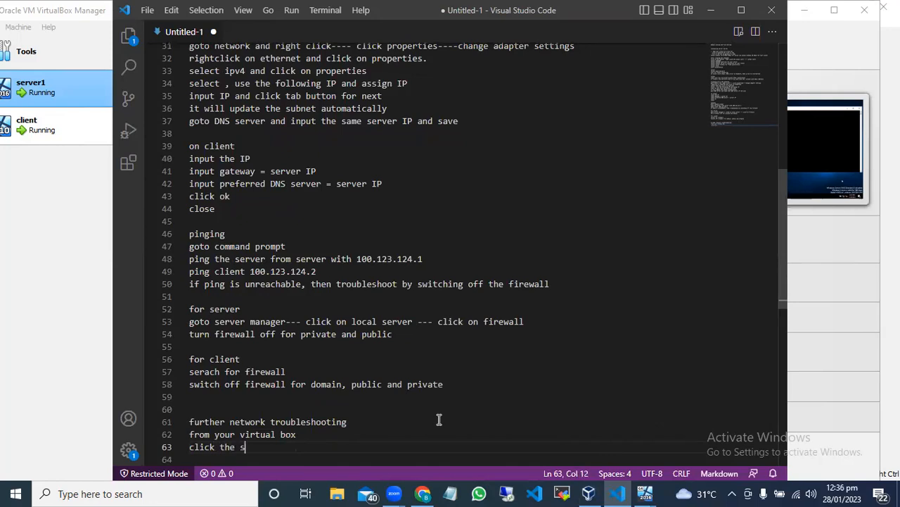
{"action": "type", "text": "erver, ---- settings ----"}
{"action": "key", "text": "BackSpace"}
{"action": "key", "text": "BackSpace"}
{"action": "key", "text": "BackSpace"}
{"action": "key", "text": "BackSpace"}
{"action": "type", "text": "--"}
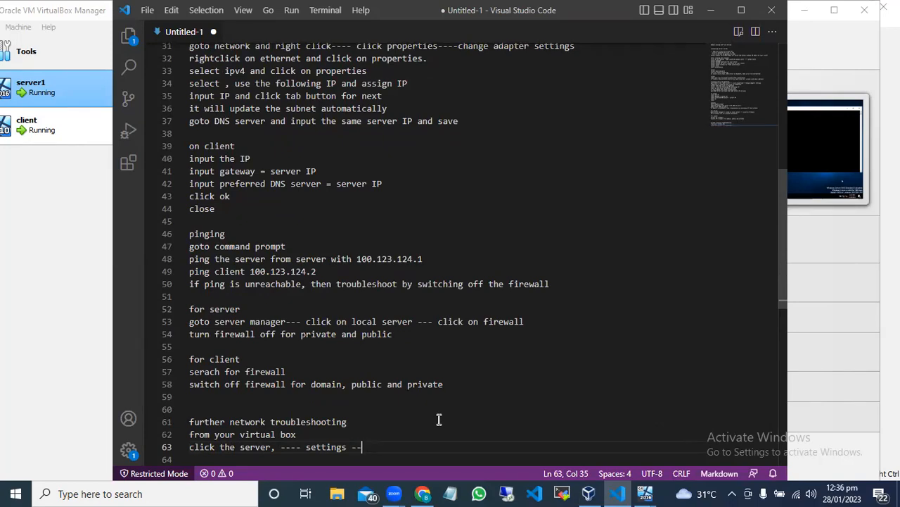
{"action": "type", "text": "-- networ"}
{"action": "type", "text": "k----"}
{"action": "type", "text": " c"}
{"action": "key", "text": "BackSpace"}
{"action": "key", "text": "BackSpace"}
{"action": "key", "text": "BackSpace"}
{"action": "key", "text": "BackSpace"}
{"action": "key", "text": "BackSpace"}
{"action": "key", "text": "BackSpace"}
{"action": "key", "text": "Return"}
- Note to change adapter1 from NAT to host-only-adapter, and do the same for the client machine
{"action": "type", "text": "change adape"}
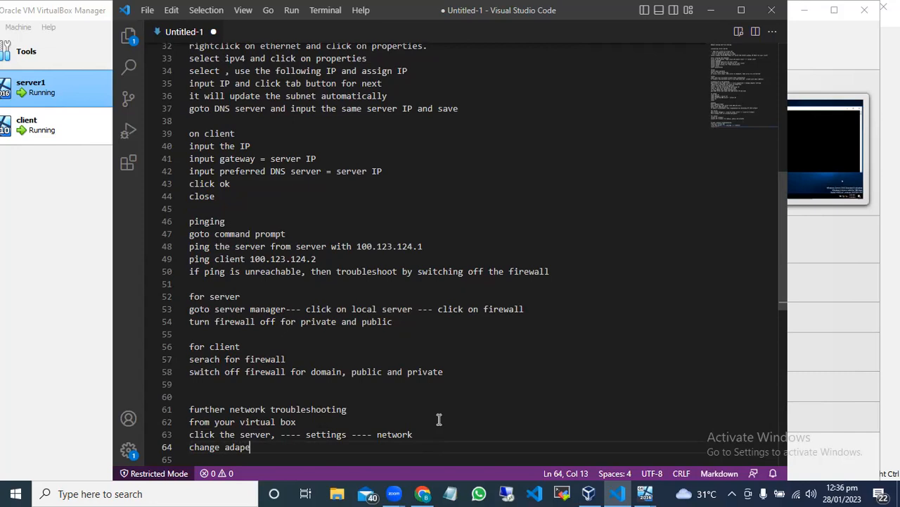
{"action": "key", "text": "BackSpace"}
{"action": "type", "text": "ter1 from NAT to host-only-adapte"}
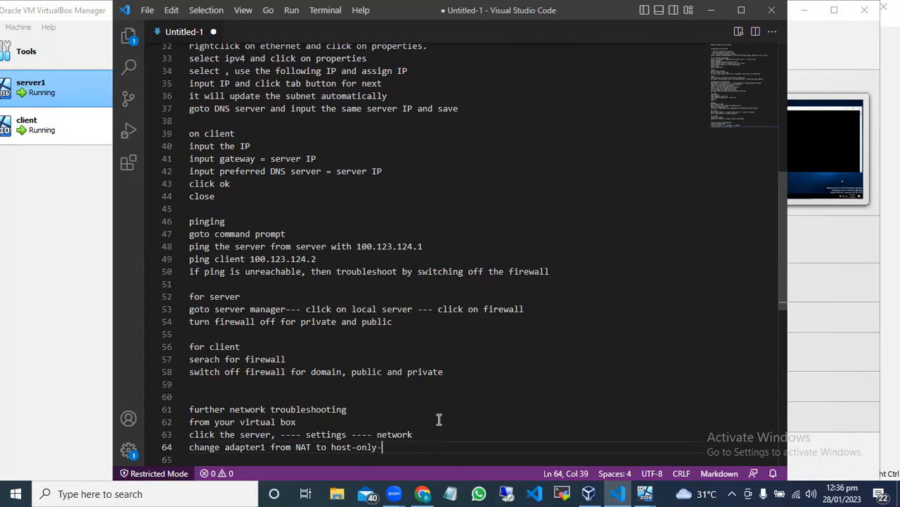
{"action": "type", "text": "r"}
{"action": "key", "text": "Return"}
{"action": "key", "text": "Return"}
{"action": "type", "text": "do same "}
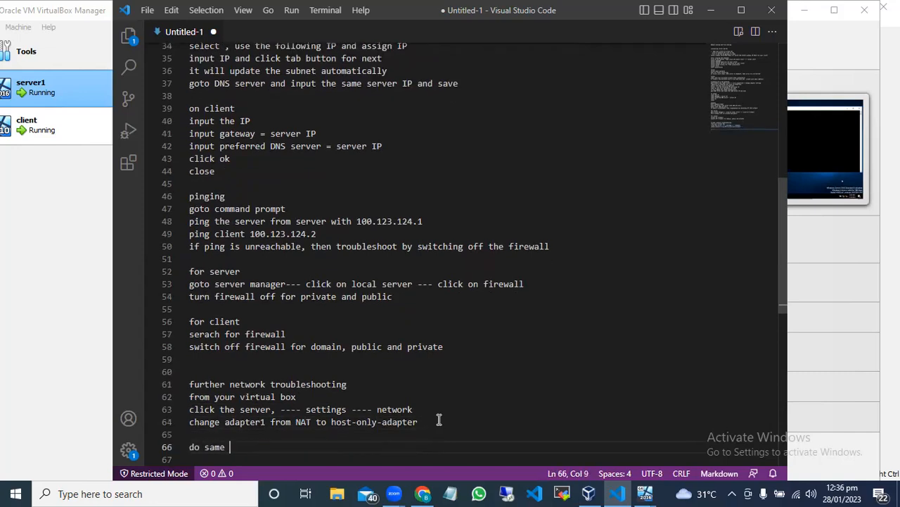
{"action": "type", "text": "for the c,ient"}
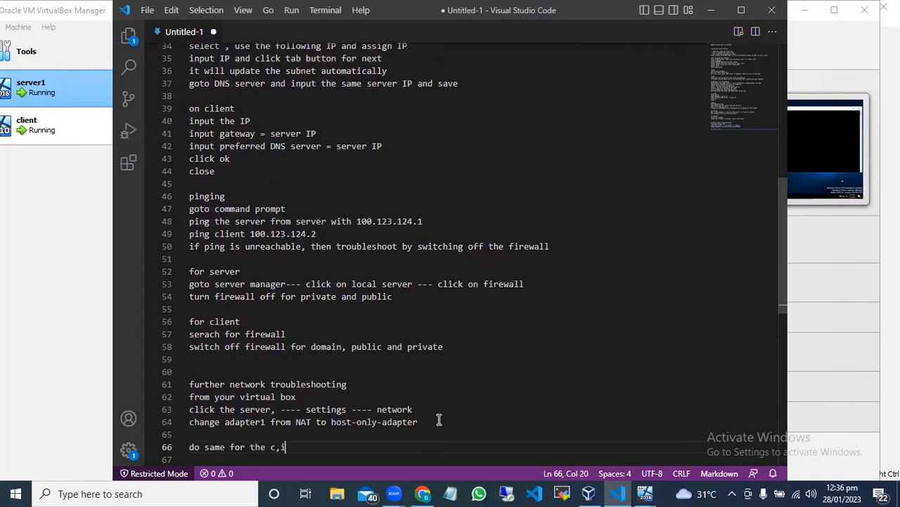
{"action": "key", "text": "BackSpace"}
{"action": "key", "text": "BackSpace"}
{"action": "key", "text": "BackSpace"}
{"action": "key", "text": "BackSpace"}
{"action": "key", "text": "BackSpace"}
{"action": "type", "text": ";ie"}
{"action": "type", "text": "nt machine"}
{"action": "key", "text": "Left"}
{"action": "key", "text": "Left"}
{"action": "key", "text": "Left"}
{"action": "key", "text": "Left"}
{"action": "key", "text": "Left"}
{"action": "key", "text": "Left"}
{"action": "key", "text": "Left"}
{"action": "key", "text": "Left"}
{"action": "key", "text": "Left"}
{"action": "key", "text": "Left"}
{"action": "key", "text": "Left"}
{"action": "key", "text": "Left"}
{"action": "key", "text": "BackSpace"}
{"action": "type", "text": "l"}
{"action": "key", "text": "Down"}
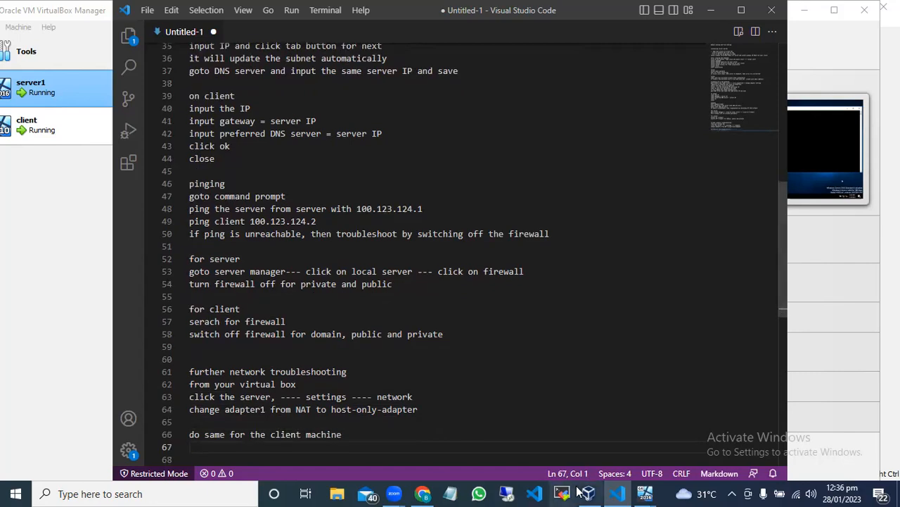
- Switch the client VM's Adapter 1 to Host-only Adapter, save, and bring server1's window up
{"action": "mouse_move", "coordinate": [589, 493]}
{"action": "left_click", "coordinate": [547, 437]}
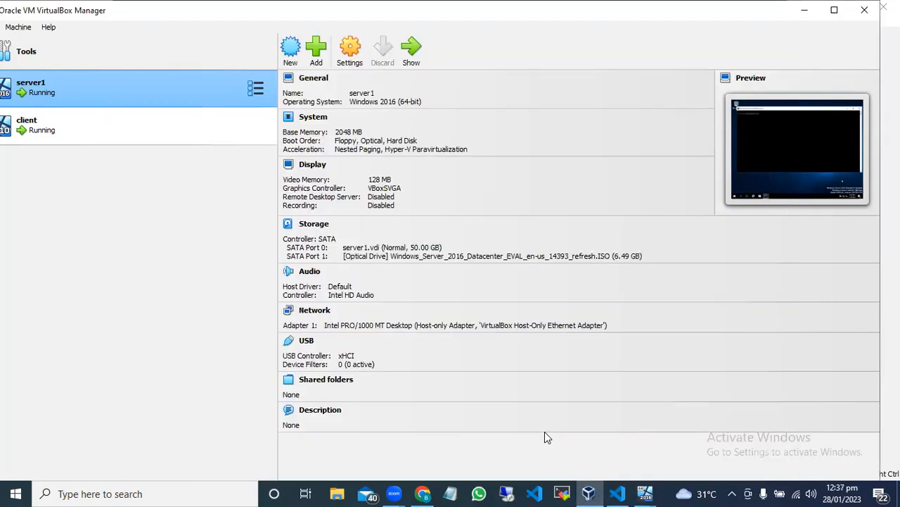
{"action": "left_click", "coordinate": [198, 138]}
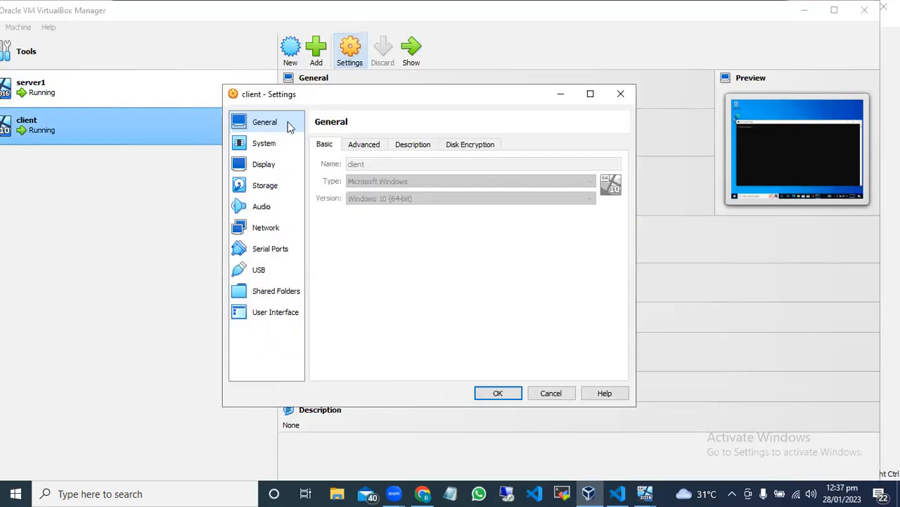
{"action": "left_click", "coordinate": [264, 229]}
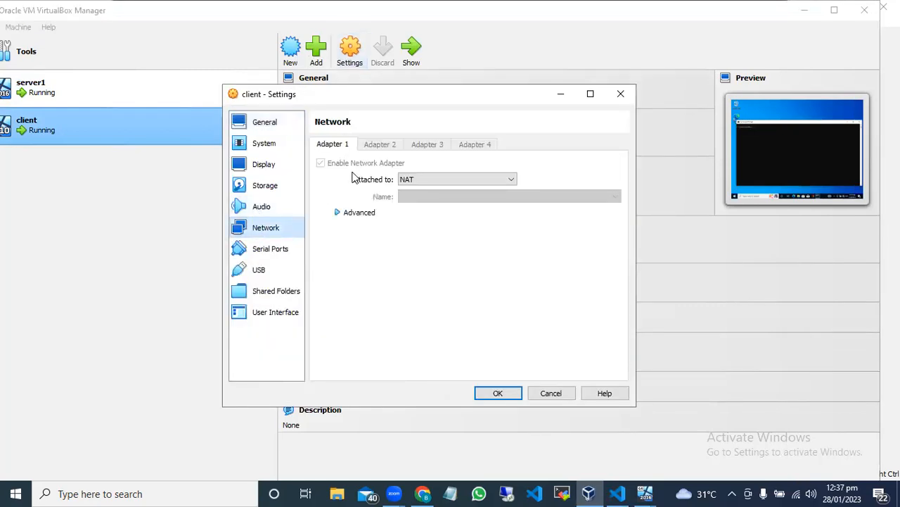
{"action": "left_click", "coordinate": [436, 181]}
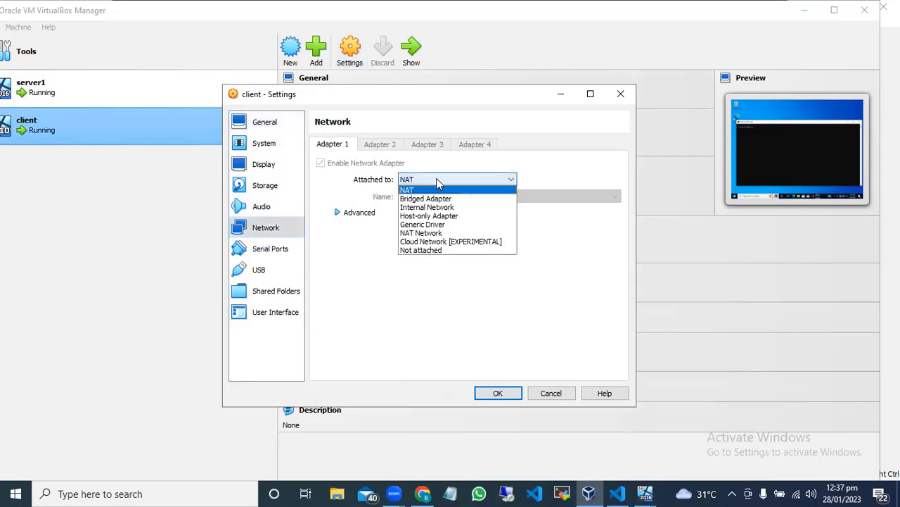
{"action": "left_click", "coordinate": [429, 216]}
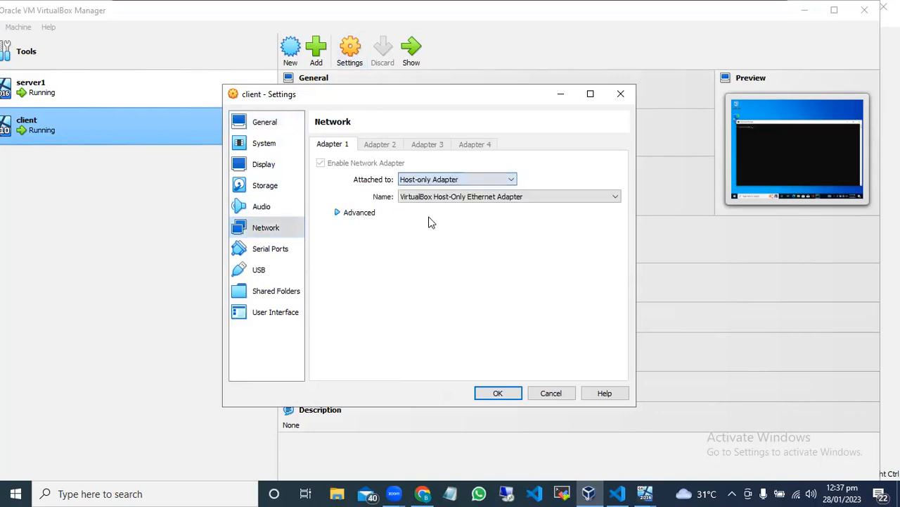
{"action": "left_click", "coordinate": [499, 392]}
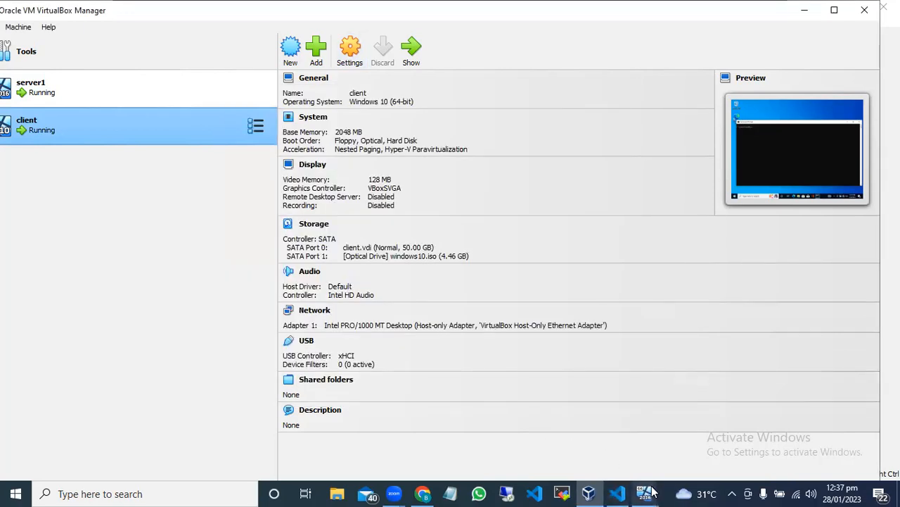
{"action": "mouse_move", "coordinate": [645, 493]}
{"action": "left_click", "coordinate": [577, 433]}
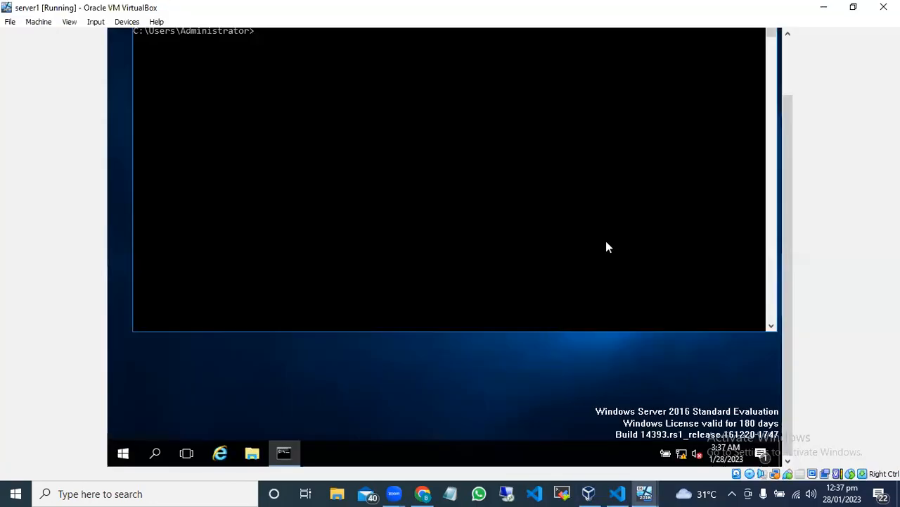
- On server1, ping 100.123.124.1, stop it, and clear the console with cls
{"action": "left_click_drag", "start_coordinate": [783, 118], "coordinate": [783, 74]}
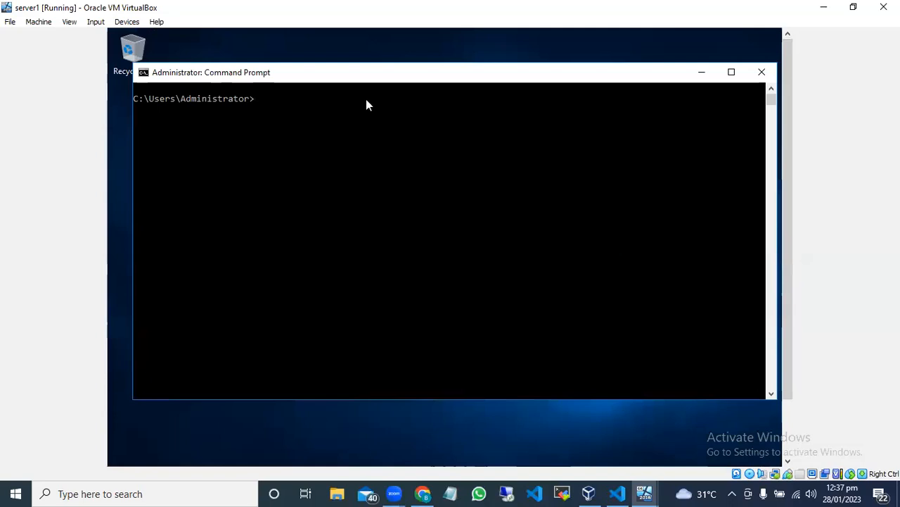
{"action": "type", "text": "ping 100.123.124.2"}
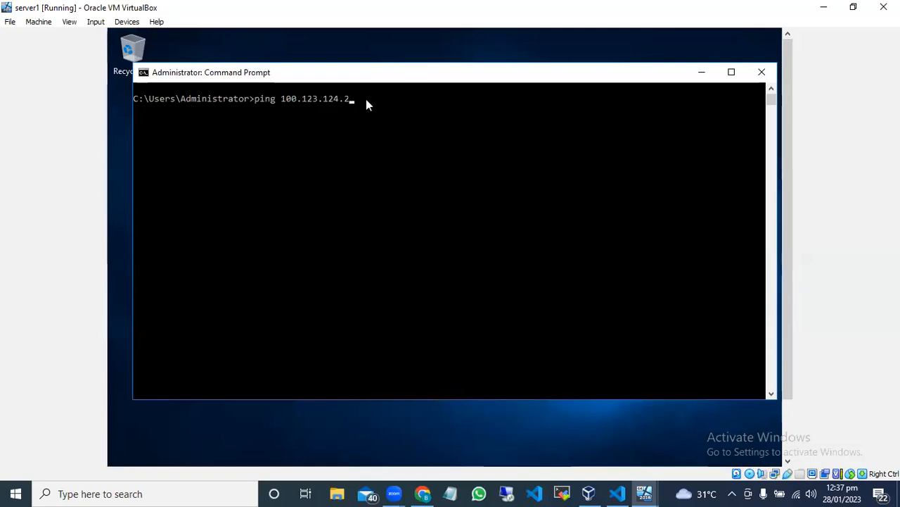
{"action": "key", "text": "BackSpace"}
{"action": "type", "text": "1"}
{"action": "key", "text": "Return"}
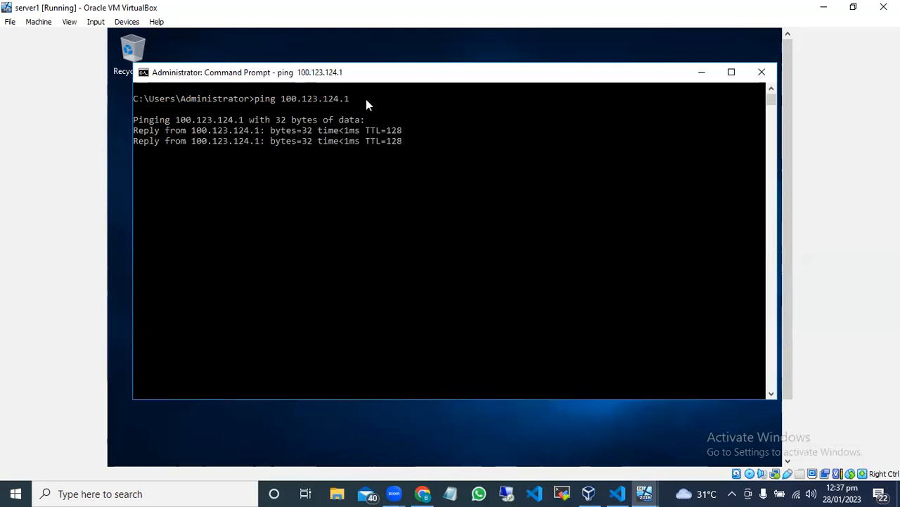
{"action": "key", "text": "ctrl+c"}
{"action": "type", "text": "cls"}
{"action": "key", "text": "Return"}
- Rerun the ping to 100.123.124.2, getting 4 of 4 replies with 0% loss
{"action": "key", "text": "Up"}
{"action": "key", "text": "Up"}
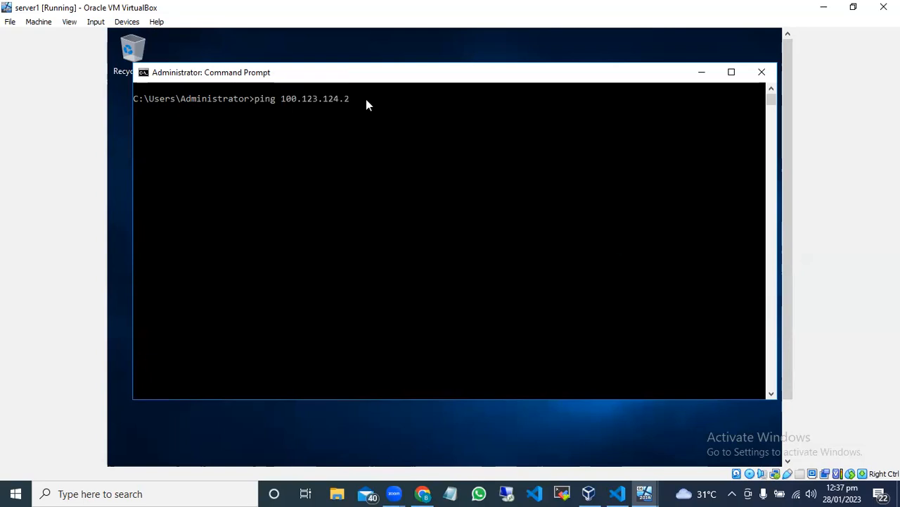
{"action": "key", "text": "Return"}
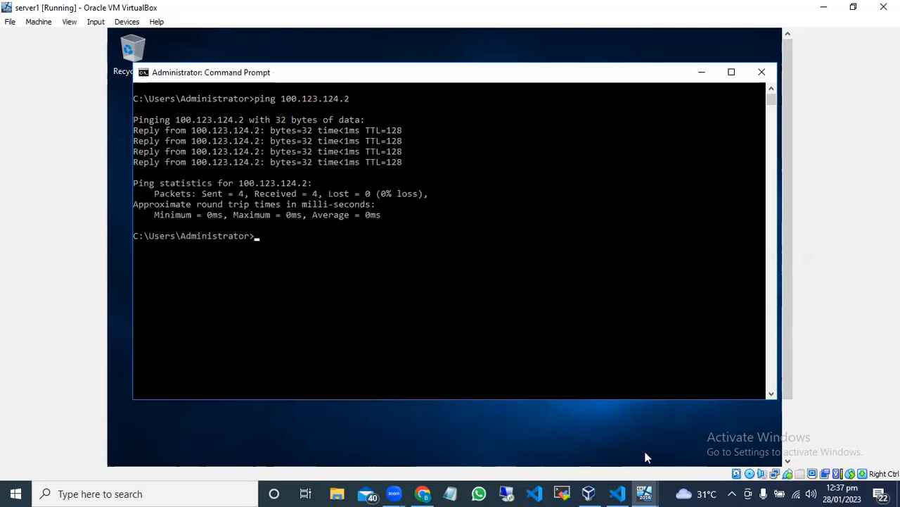
{"action": "mouse_move", "coordinate": [645, 493]}
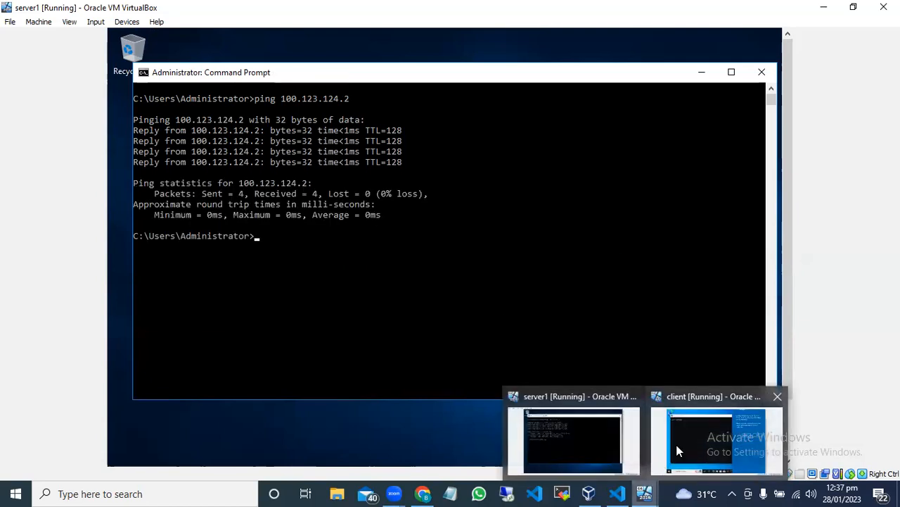
{"action": "left_click", "coordinate": [665, 459]}
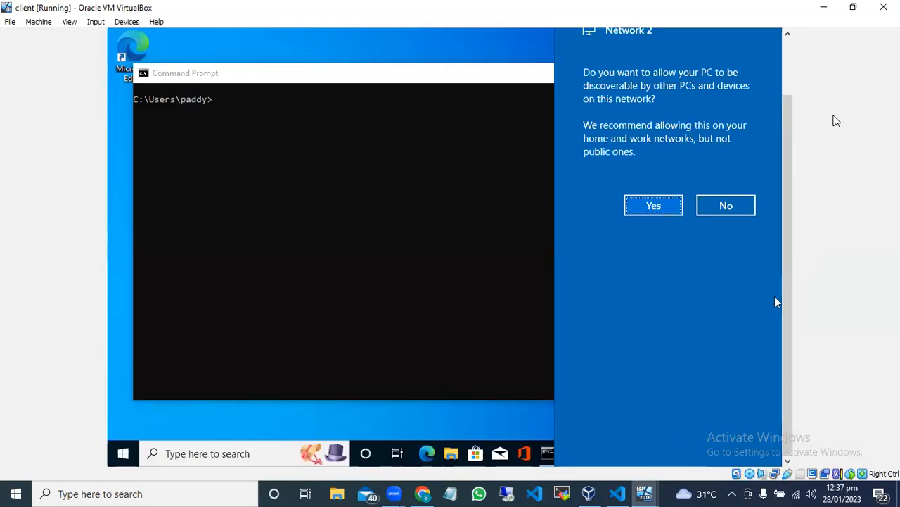
- On the client, rerun ping 100.123.124.1 for 4 of 4 replies, then clear the console
{"action": "left_click", "coordinate": [388, 111]}
{"action": "type", "text": "cls"}
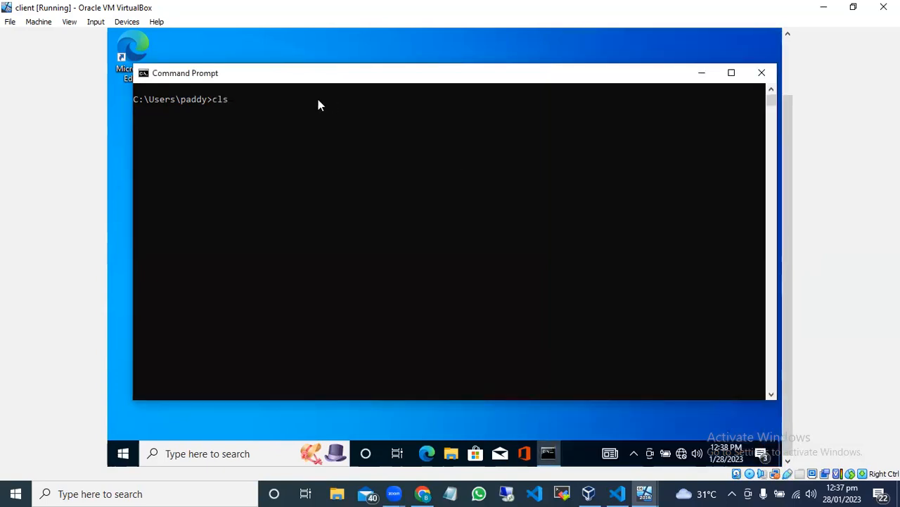
{"action": "key", "text": "Up"}
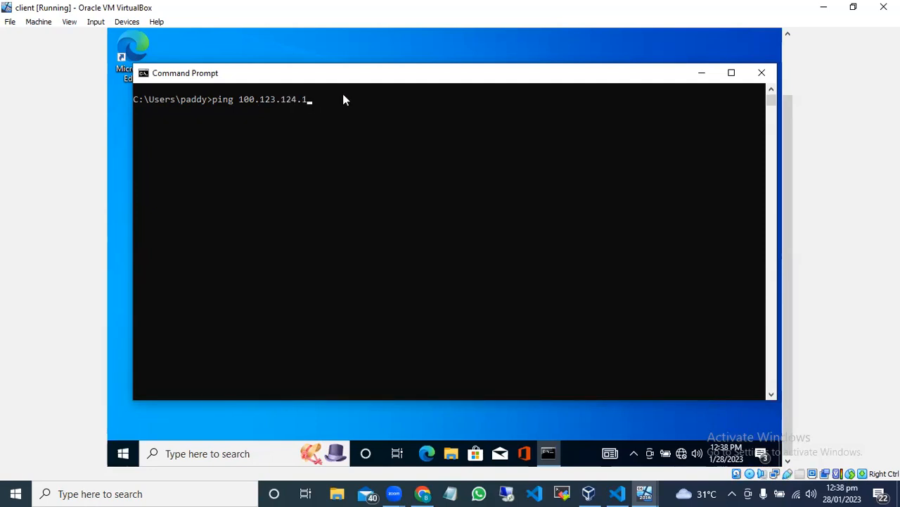
{"action": "key", "text": "Return"}
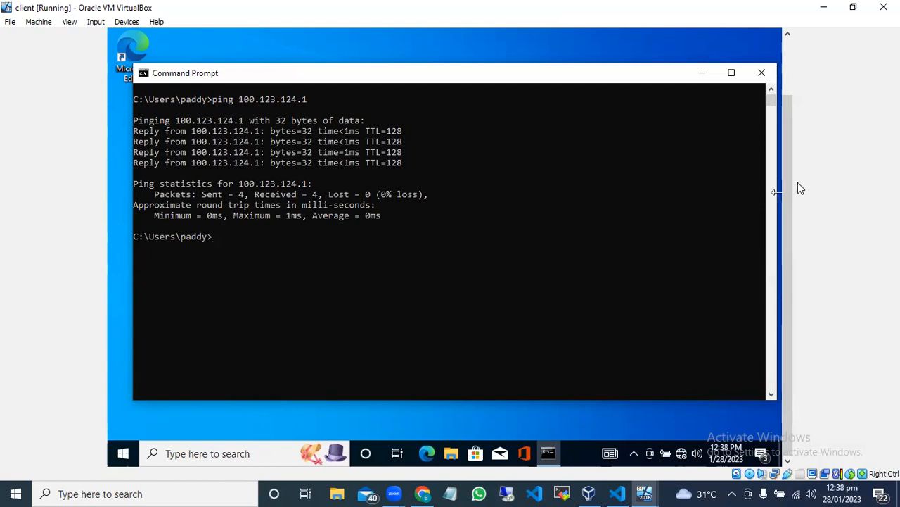
{"action": "left_click_drag", "start_coordinate": [788, 187], "coordinate": [798, 85]}
{"action": "left_click_drag", "start_coordinate": [794, 68], "coordinate": [785, 172]}
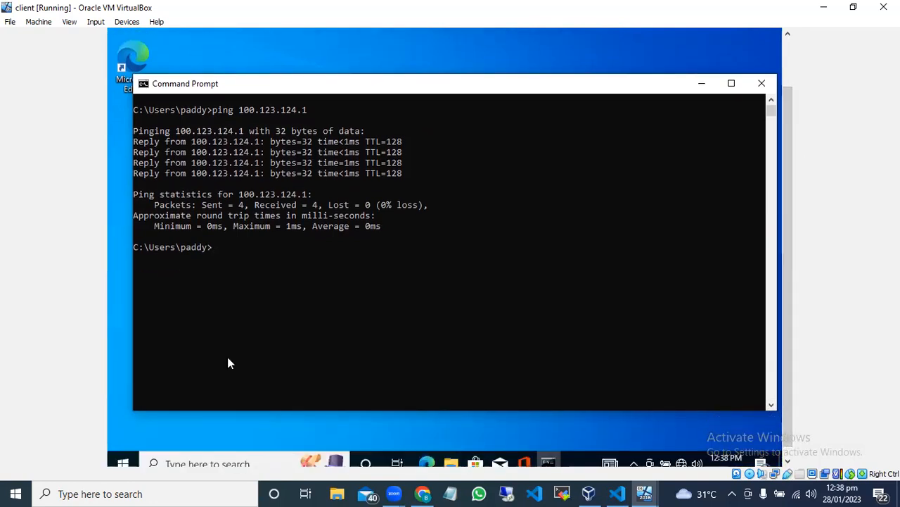
{"action": "type", "text": "cls"}
{"action": "key", "text": "Return"}
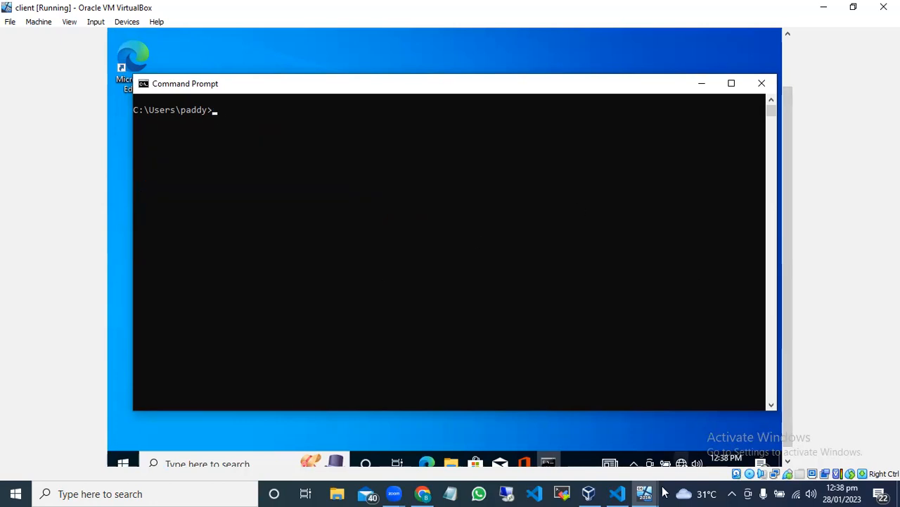
{"action": "mouse_move", "coordinate": [644, 494]}
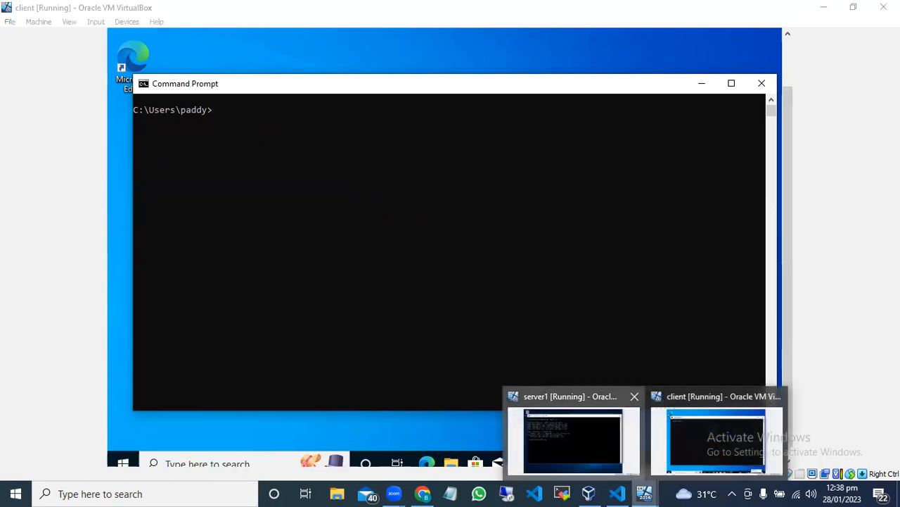
{"action": "left_click", "coordinate": [591, 470]}
- Run cls to clear server1's Command Prompt of the earlier ping results
{"action": "type", "text": "cls"}
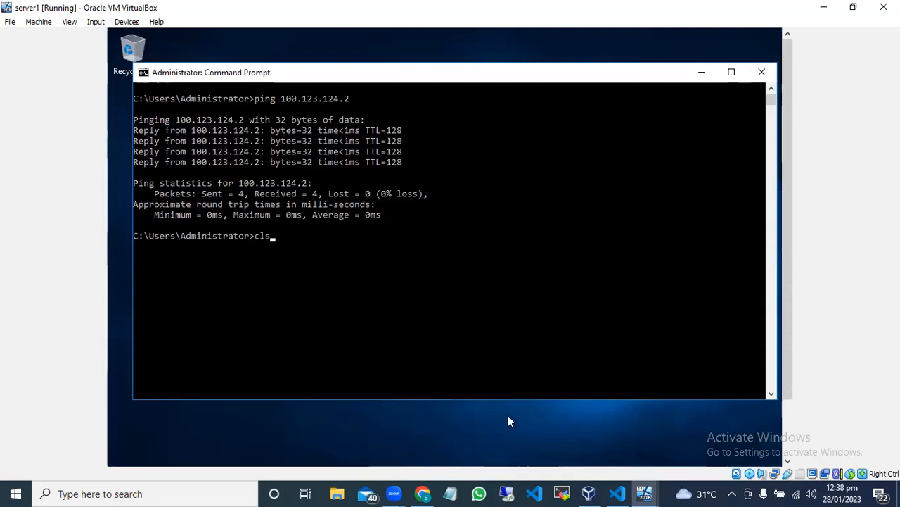
{"action": "key", "text": "Return"}
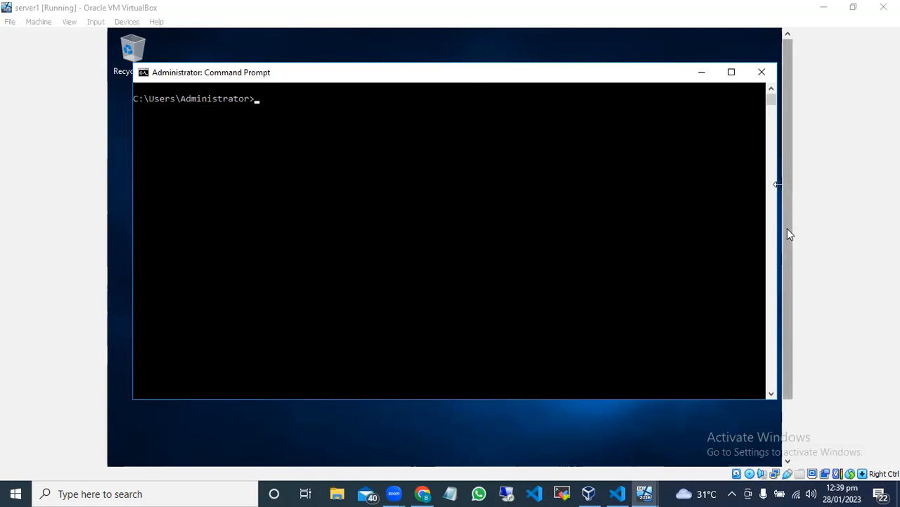
{"action": "left_click_drag", "start_coordinate": [787, 227], "coordinate": [781, 174]}
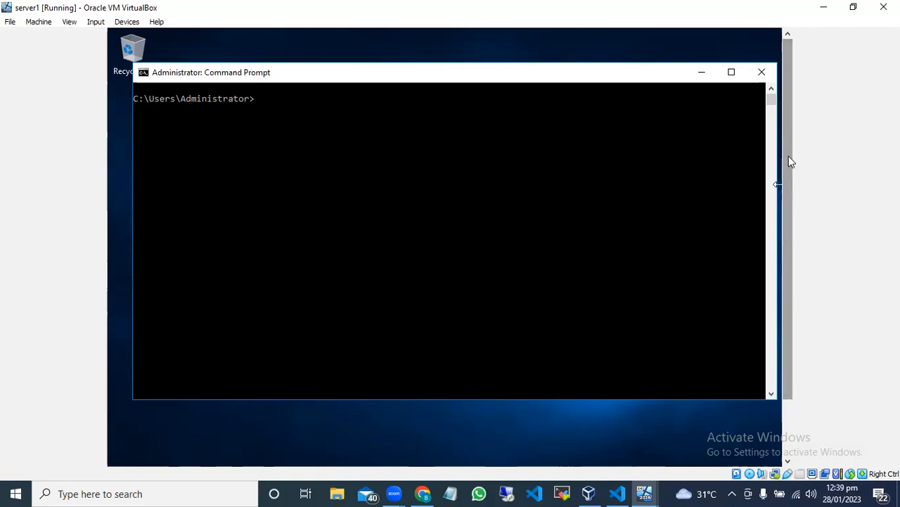
{"action": "left_click_drag", "start_coordinate": [788, 155], "coordinate": [796, 95]}
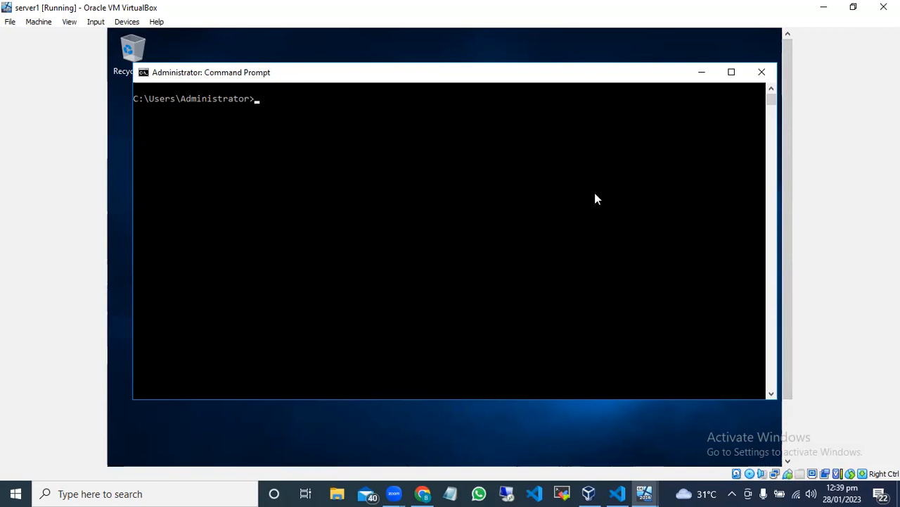
{"action": "left_click_drag", "start_coordinate": [783, 128], "coordinate": [798, 64]}
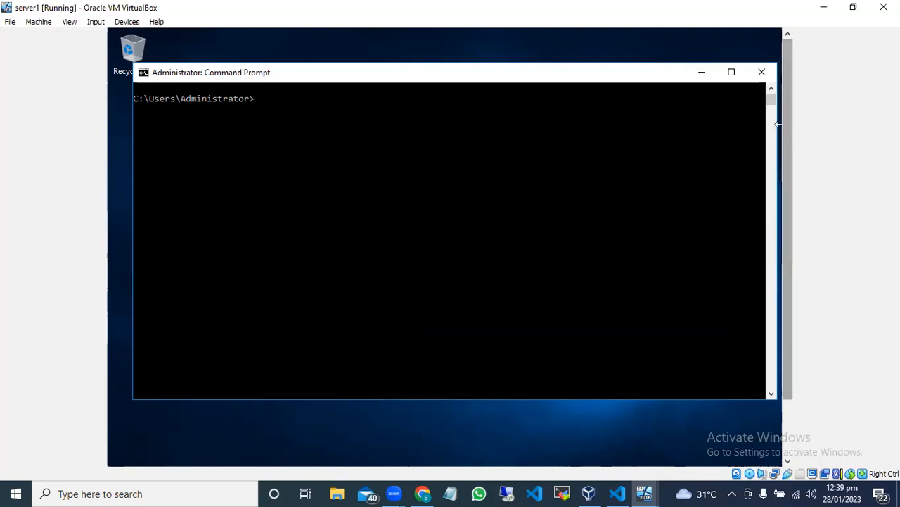
{"action": "left_click_drag", "start_coordinate": [791, 96], "coordinate": [781, 63]}
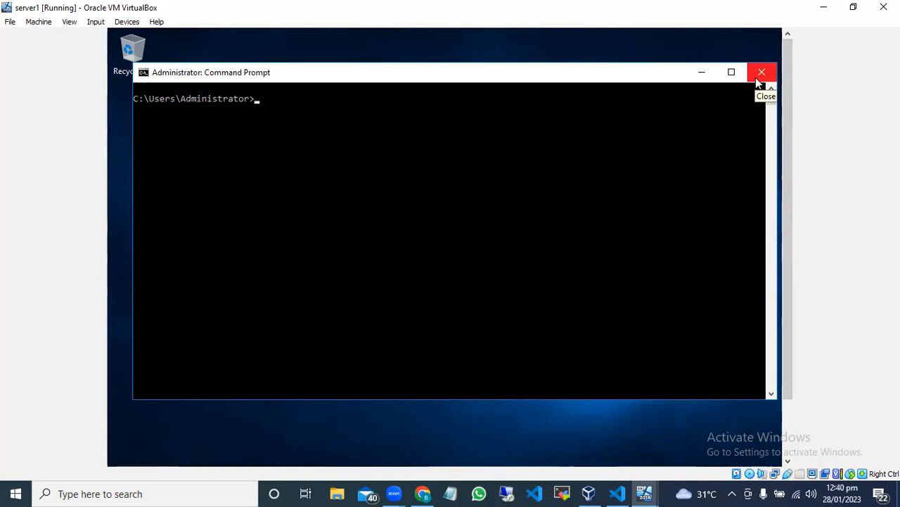
- Close server1's Command Prompt window and switch back to the VirtualBox Manager
{"action": "left_click", "coordinate": [756, 76]}
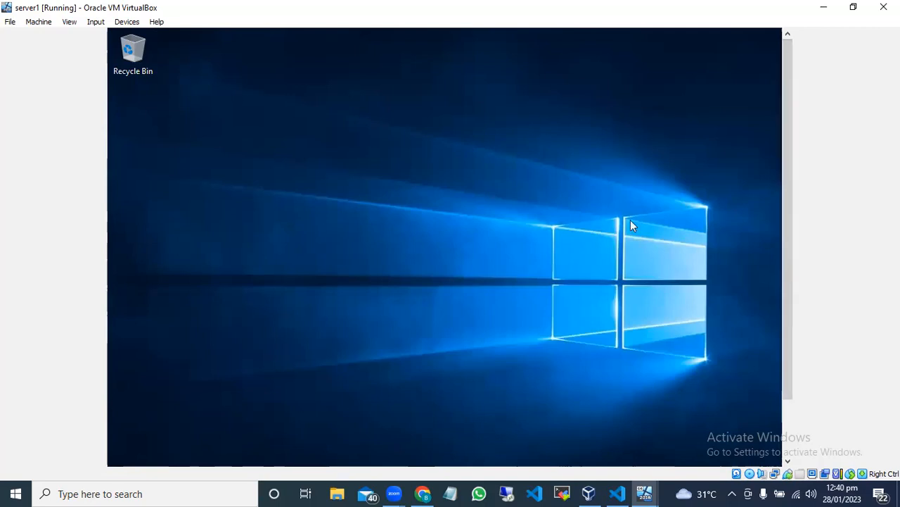
{"action": "mouse_move", "coordinate": [646, 491]}
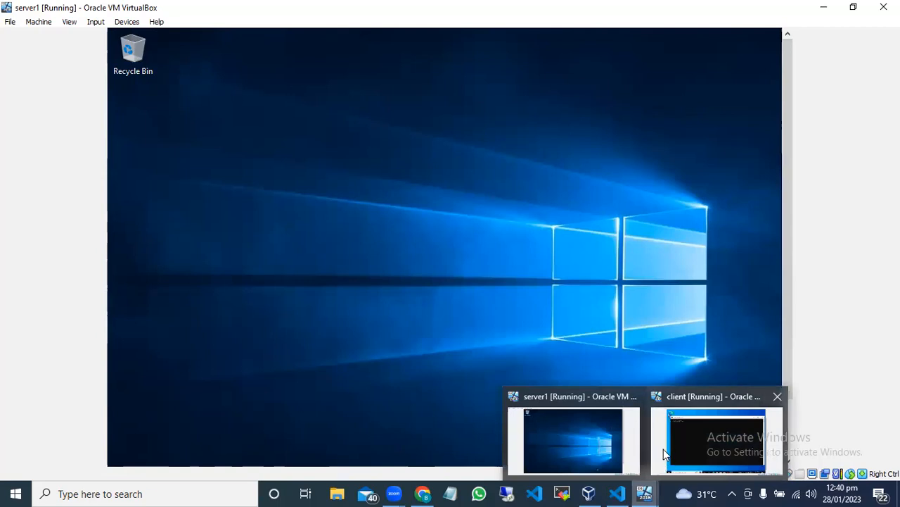
- Stop server1 with Save State from its right-click Stop menu
{"action": "mouse_move", "coordinate": [589, 493]}
{"action": "left_click", "coordinate": [549, 434]}
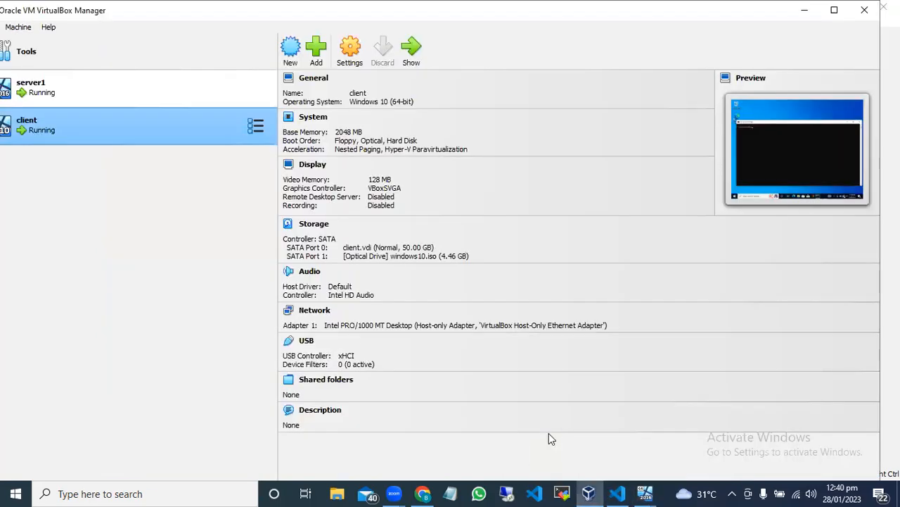
{"action": "left_click", "coordinate": [147, 97]}
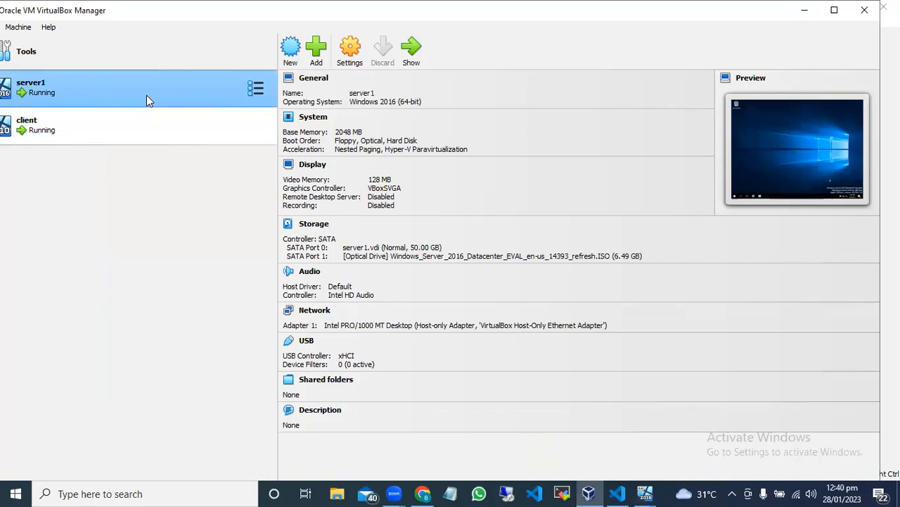
{"action": "right_click", "coordinate": [146, 95]}
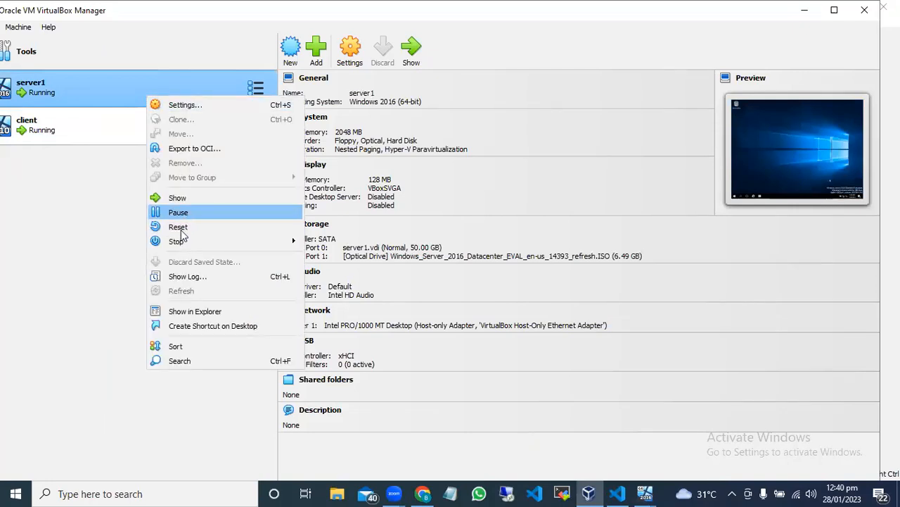
{"action": "mouse_move", "coordinate": [187, 241]}
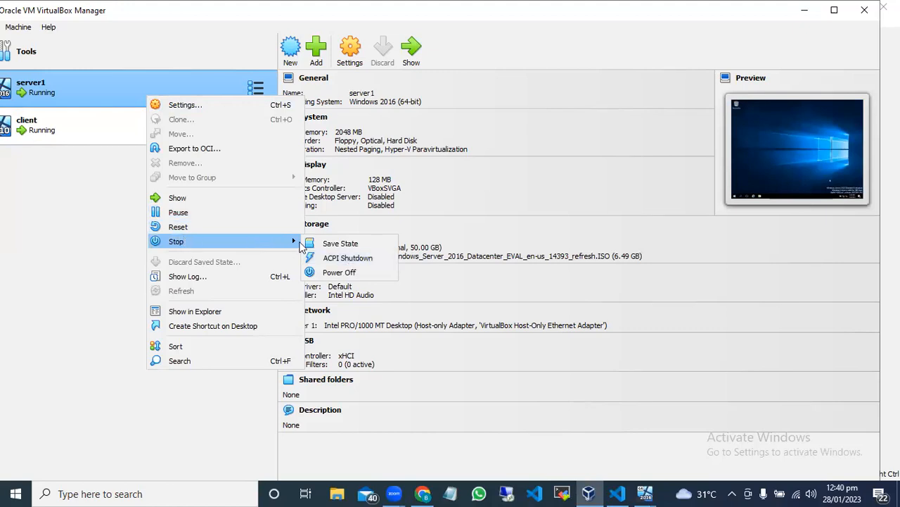
{"action": "left_click", "coordinate": [336, 245]}
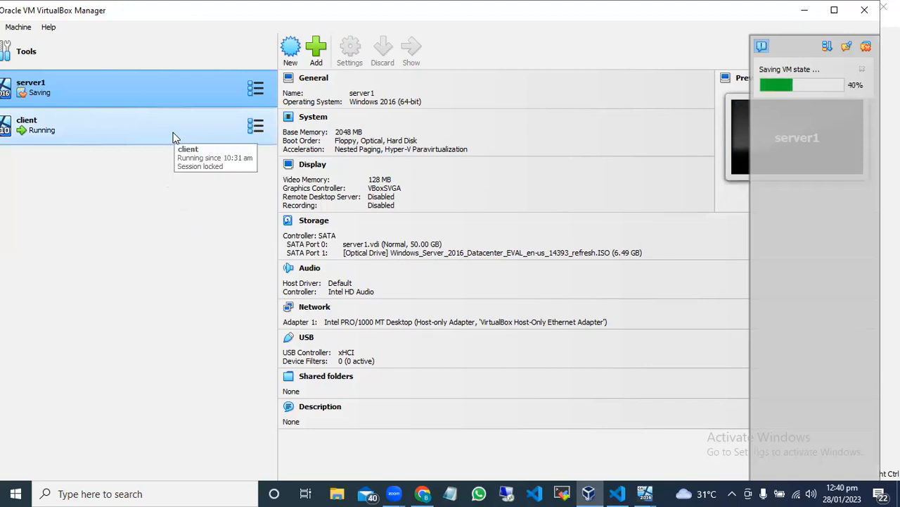
- Stop the client VM with Save State as well
{"action": "left_click", "coordinate": [174, 137]}
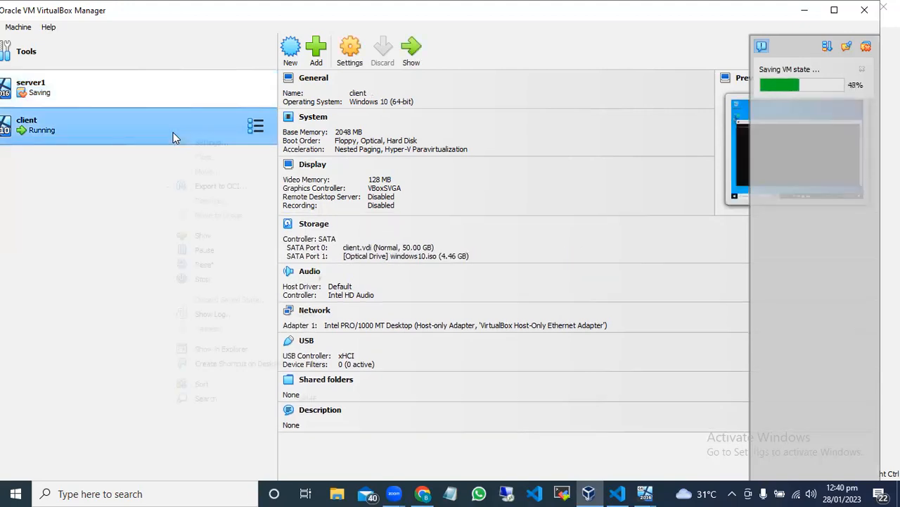
{"action": "right_click", "coordinate": [173, 132]}
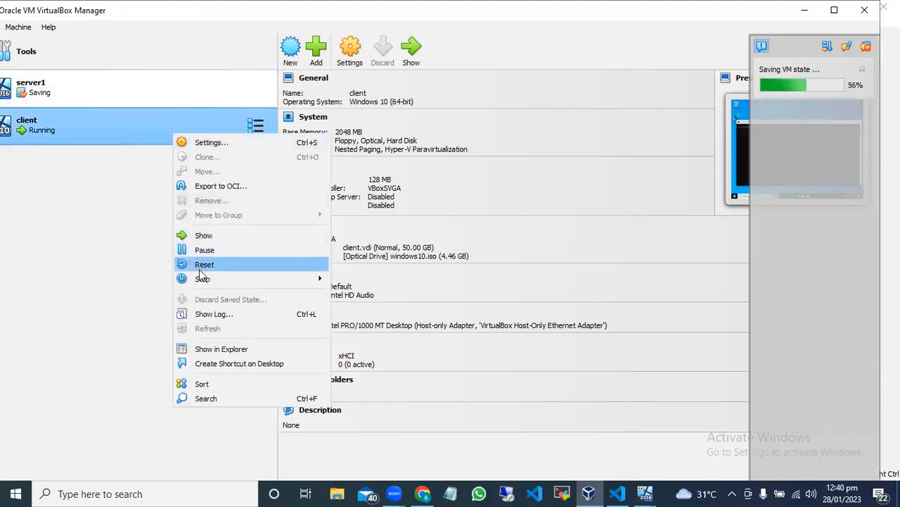
{"action": "mouse_move", "coordinate": [202, 279]}
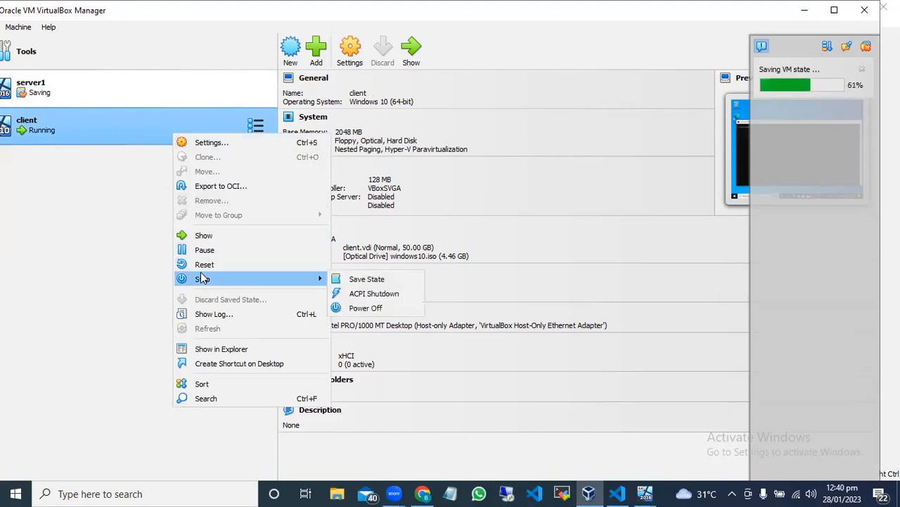
{"action": "left_click", "coordinate": [359, 280]}
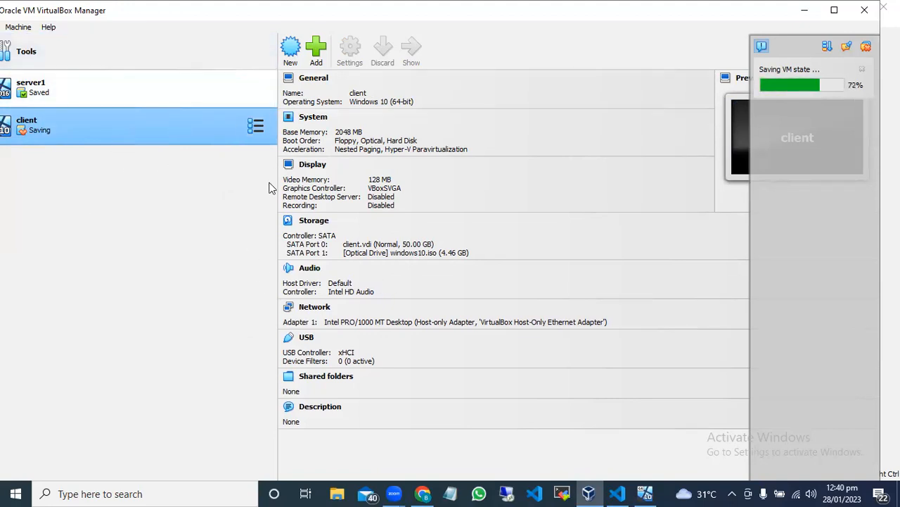
- Dismiss server1's context menu without choosing Start, letting the client finish saving
{"action": "right_click", "coordinate": [211, 88]}
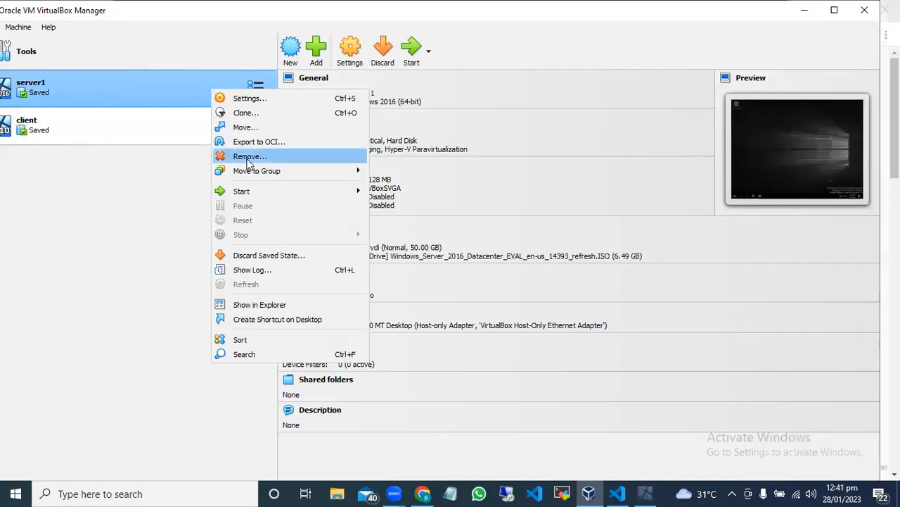
{"action": "mouse_move", "coordinate": [242, 190]}
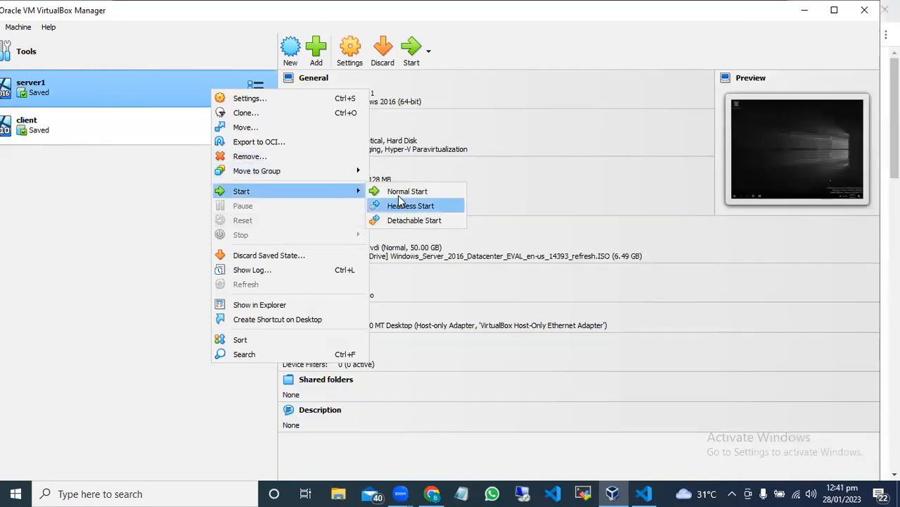
{"action": "left_click", "coordinate": [144, 188]}
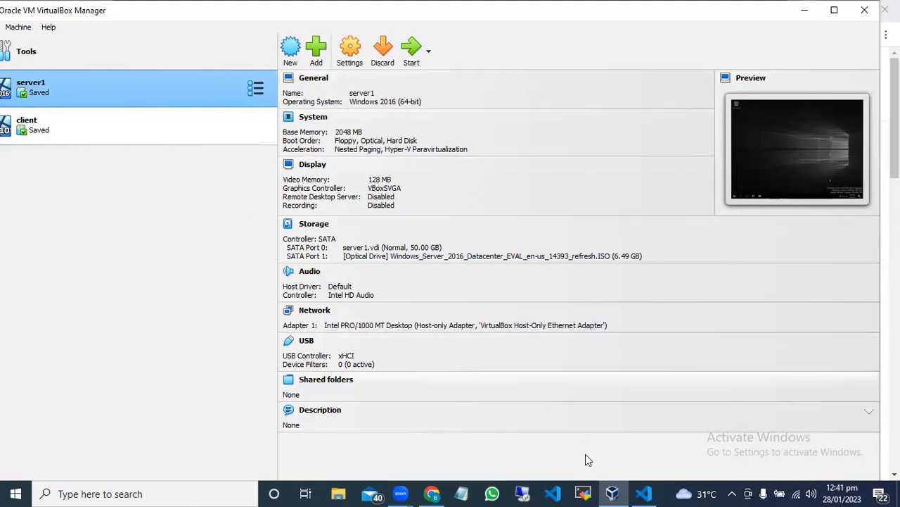
{"action": "mouse_move", "coordinate": [647, 492]}
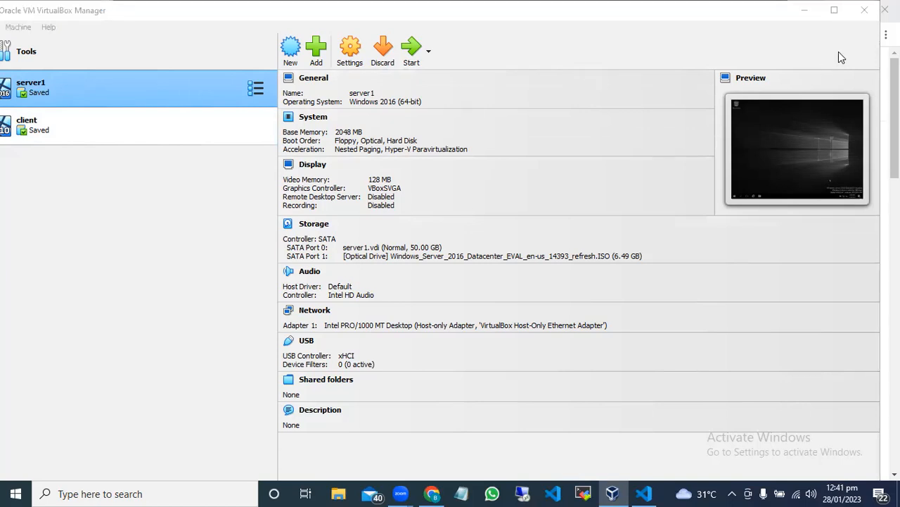
- Close VirtualBox Manager and append '[ping both servers.' to the end of the VS Code notes
{"action": "left_click", "coordinate": [866, 12]}
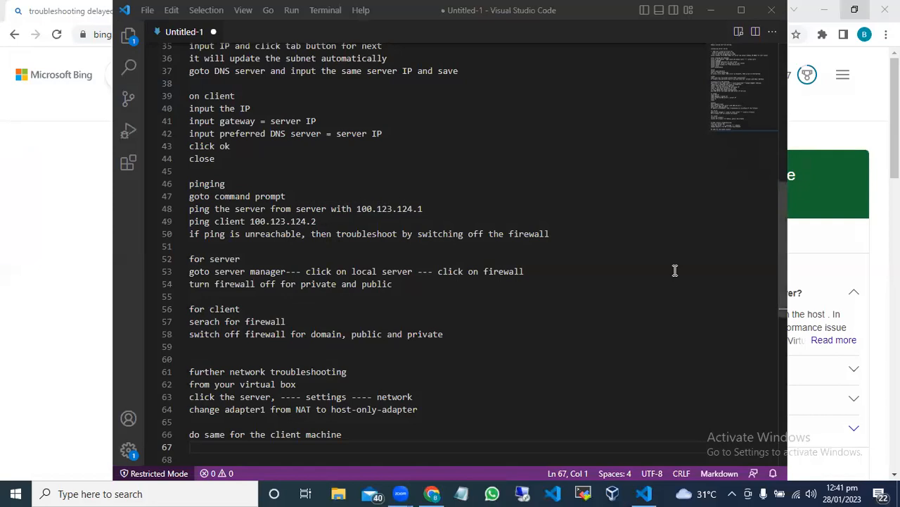
{"action": "left_click", "coordinate": [248, 444]}
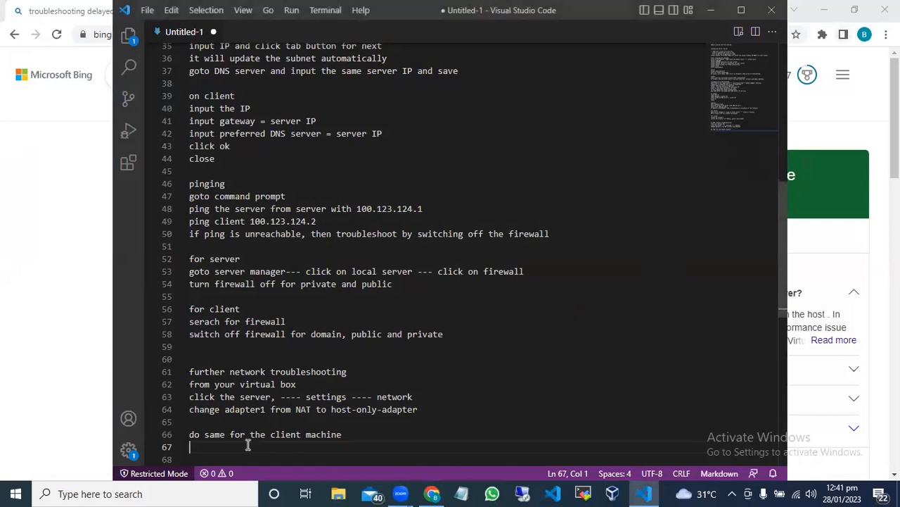
{"action": "key", "text": "Return"}
{"action": "type", "text": "[ping"}
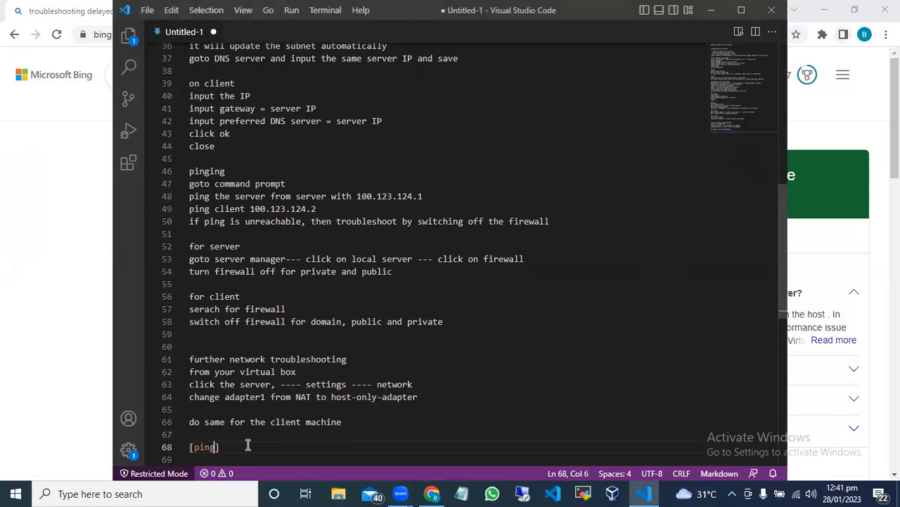
{"action": "type", "text": " both "}
{"action": "type", "text": "serve"}
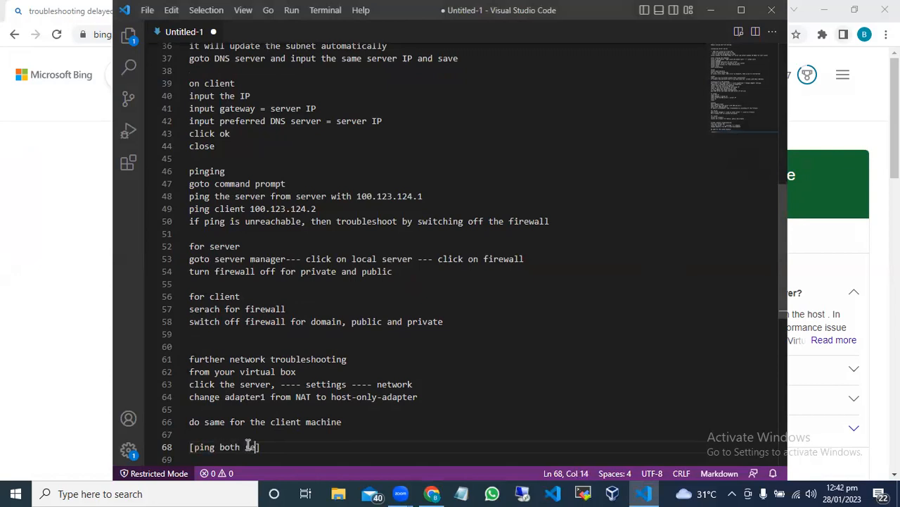
{"action": "type", "text": "rs"}
{"action": "type", "text": "."}
{"action": "key", "text": "Return"}
{"action": "key", "text": "Return"}
{"action": "key", "text": "Return"}
- Add an 'assignment' section saying 'create aws account fom the website' with aws.amazon.com, then select all
{"action": "type", "text": "assi"}
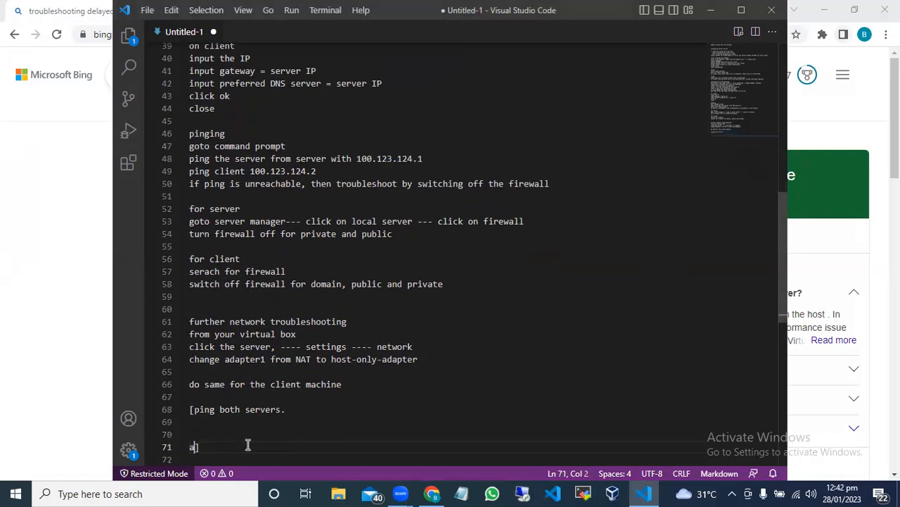
{"action": "type", "text": "gnment"}
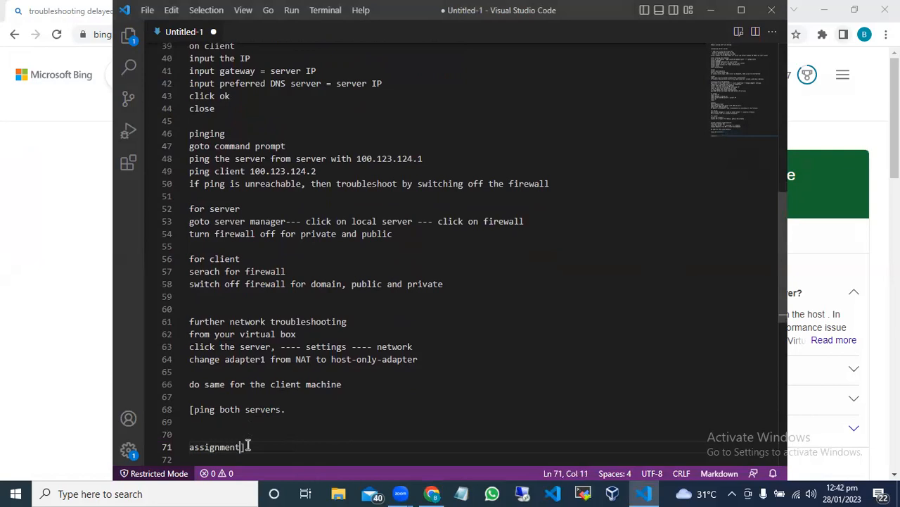
{"action": "key", "text": "Return"}
{"action": "type", "text": "cl"}
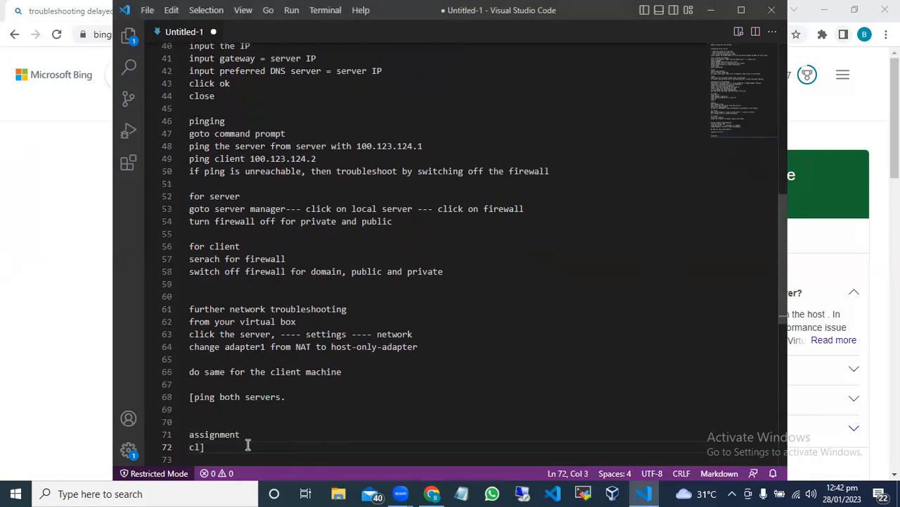
{"action": "key", "text": "BackSpace"}
{"action": "type", "text": "reate "}
{"action": "type", "text": "aws"}
{"action": "type", "text": " acc"}
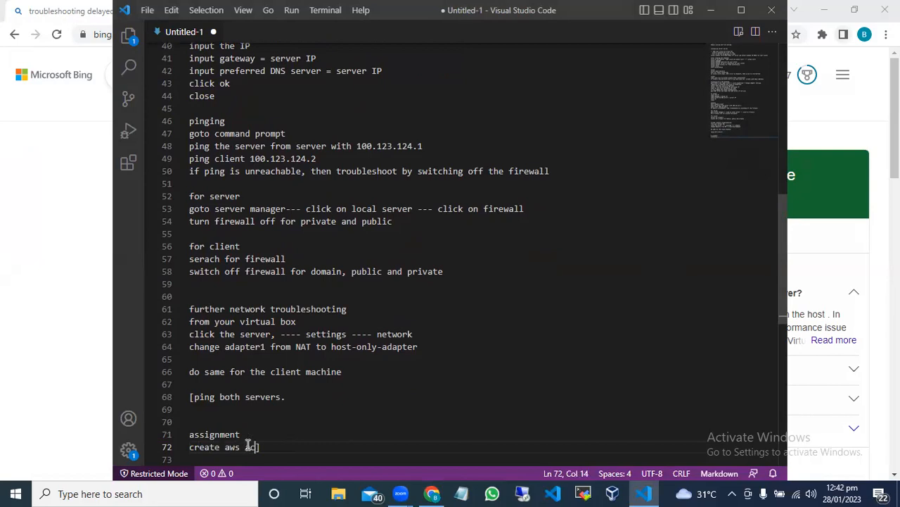
{"action": "type", "text": "ount fo"}
{"action": "type", "text": "m the w"}
{"action": "type", "text": "bsite"}
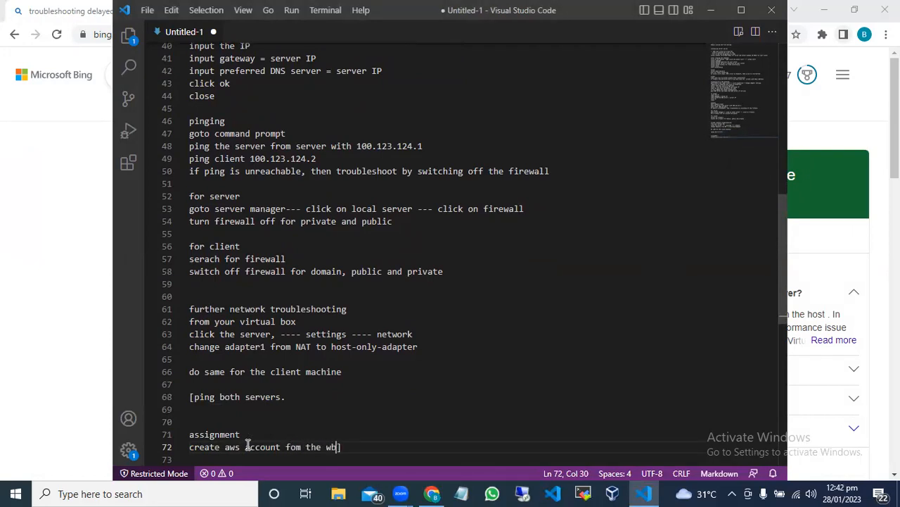
{"action": "key", "text": "BackSpace"}
{"action": "key", "text": "BackSpace"}
{"action": "key", "text": "BackSpace"}
{"action": "key", "text": "BackSpace"}
{"action": "key", "text": "BackSpace"}
{"action": "type", "text": "ebsite"}
{"action": "key", "text": "Return"}
{"action": "type", "text": "aws"}
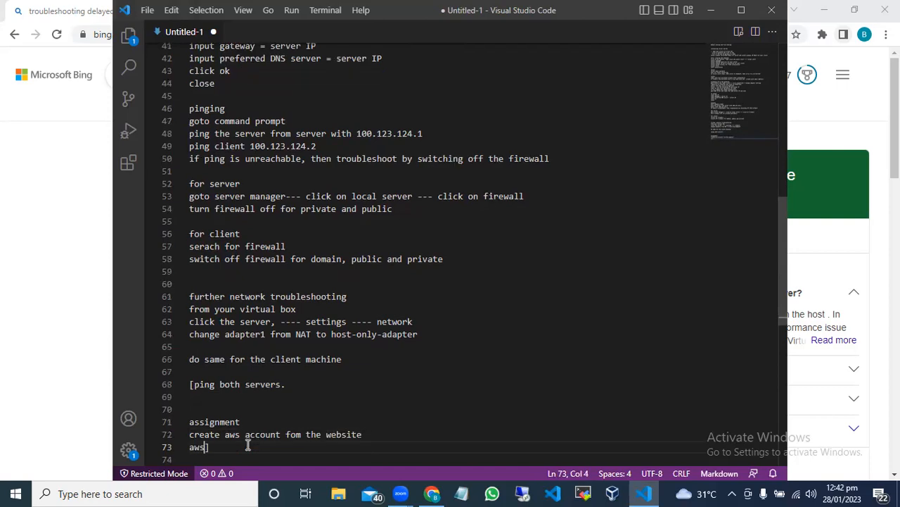
{"action": "type", "text": ".amazon.com"}
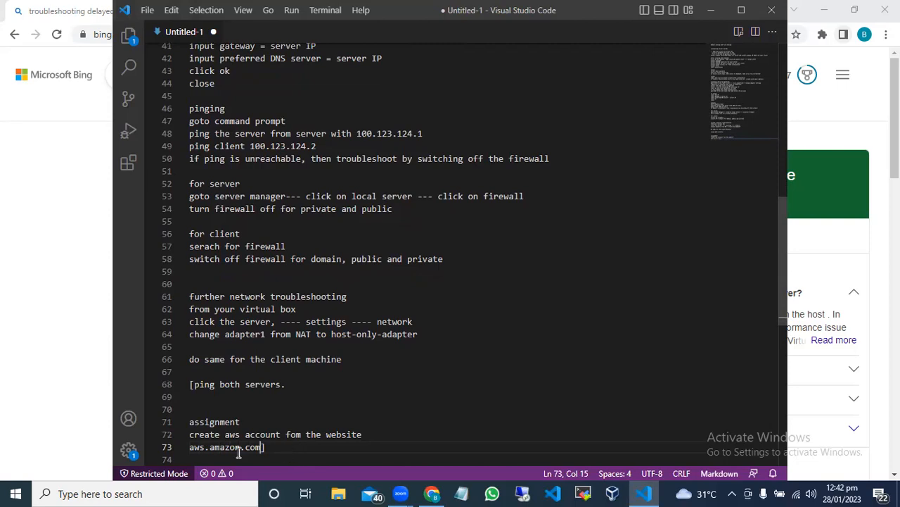
{"action": "left_click", "coordinate": [190, 448]}
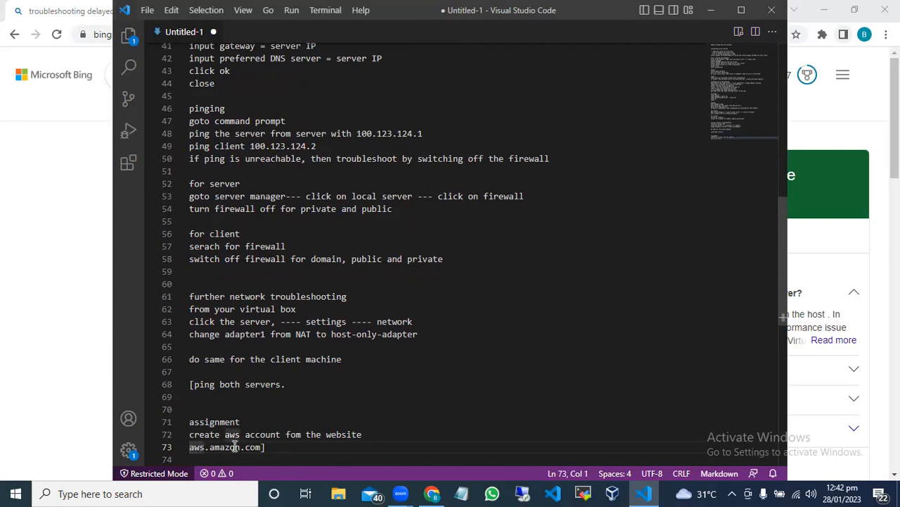
{"action": "left_click", "coordinate": [275, 448]}
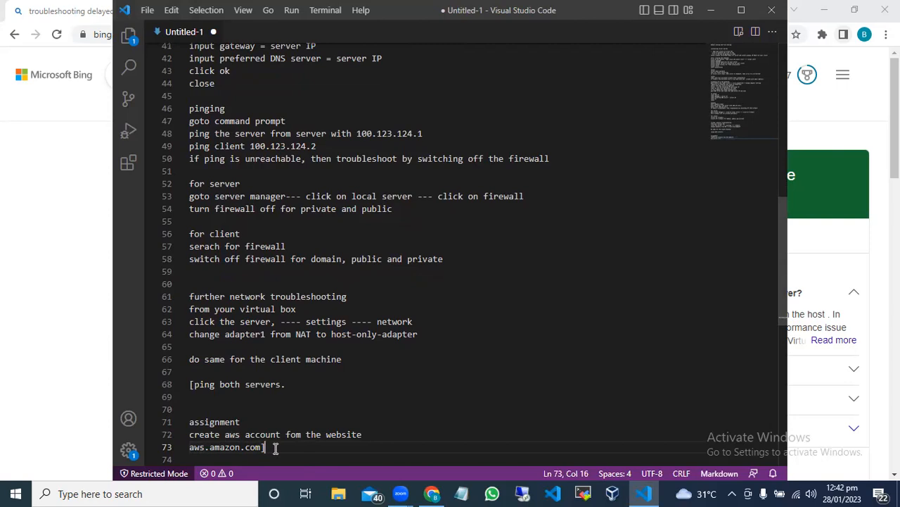
{"action": "key", "text": "ctrl+a"}
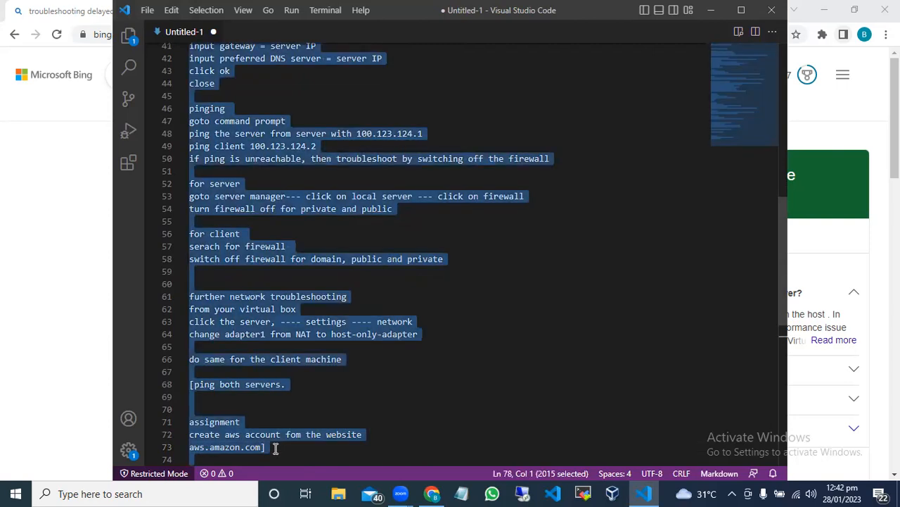
- Copy the selected notes, paste them into a new Notepad document, and bring up Save As
{"action": "right_click", "coordinate": [234, 321]}
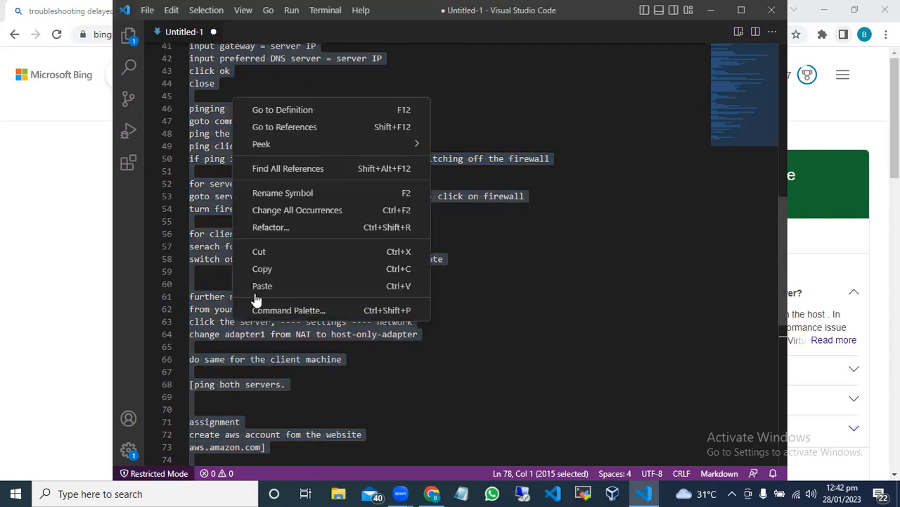
{"action": "left_click", "coordinate": [259, 268]}
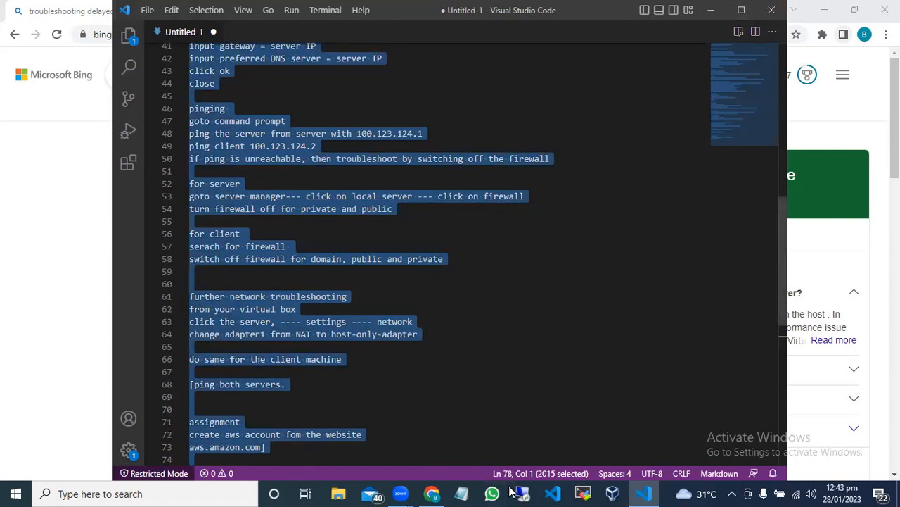
{"action": "left_click", "coordinate": [464, 492]}
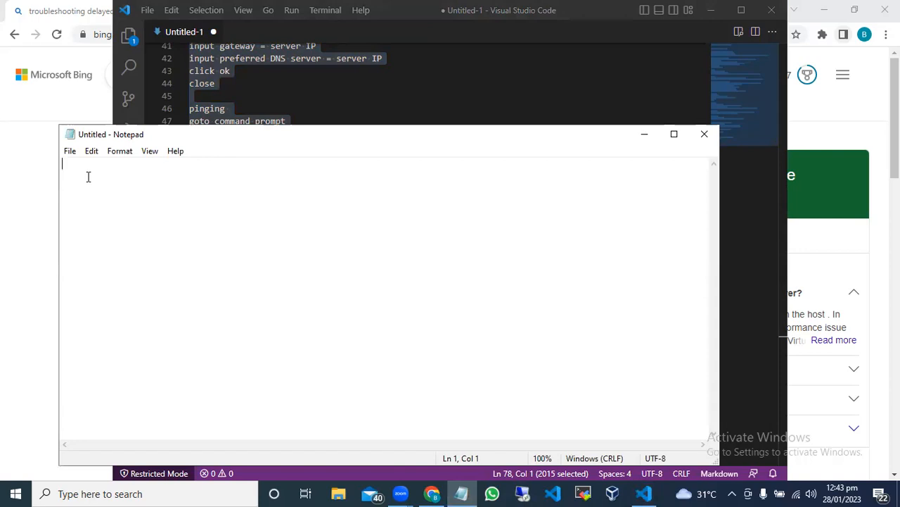
{"action": "key", "text": "ctrl+v"}
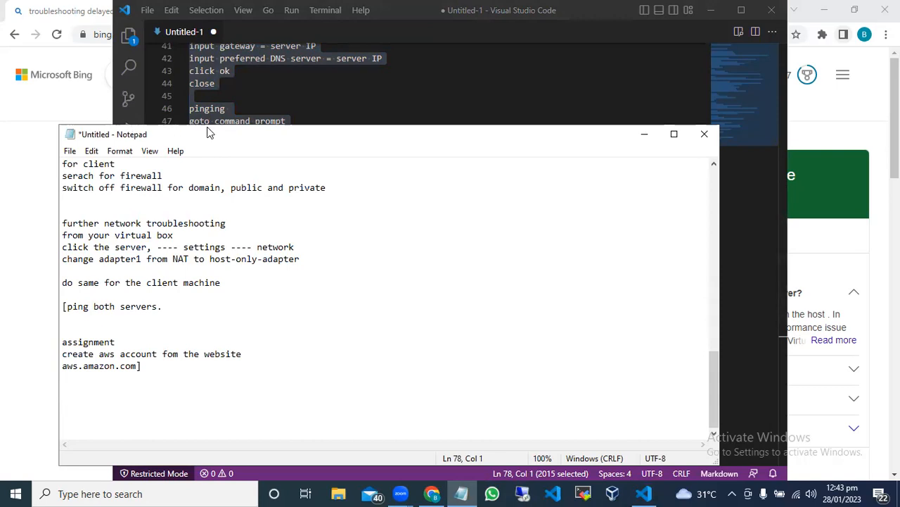
{"action": "key", "text": "ctrl+s"}
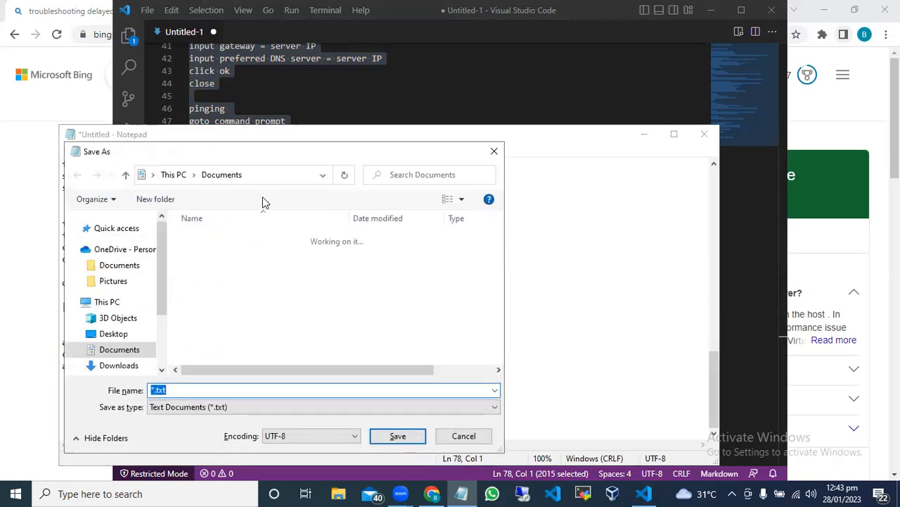
- Save the notes in Documents as 'intsalling OS and server and pinging'
{"action": "left_click", "coordinate": [179, 390]}
{"action": "key", "text": "BackSpace"}
{"action": "key", "text": "BackSpace"}
{"action": "key", "text": "BackSpace"}
{"action": "key", "text": "BackSpace"}
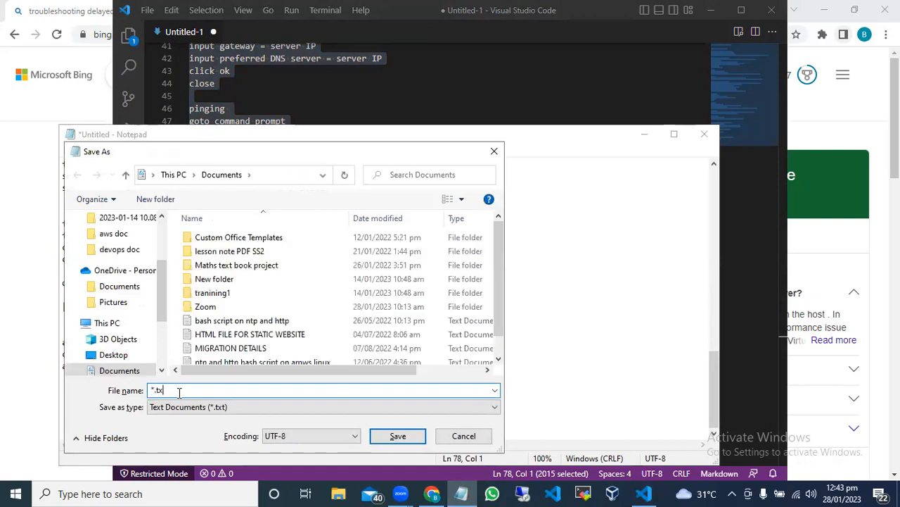
{"action": "key", "text": "BackSpace"}
{"action": "type", "text": "intsall"}
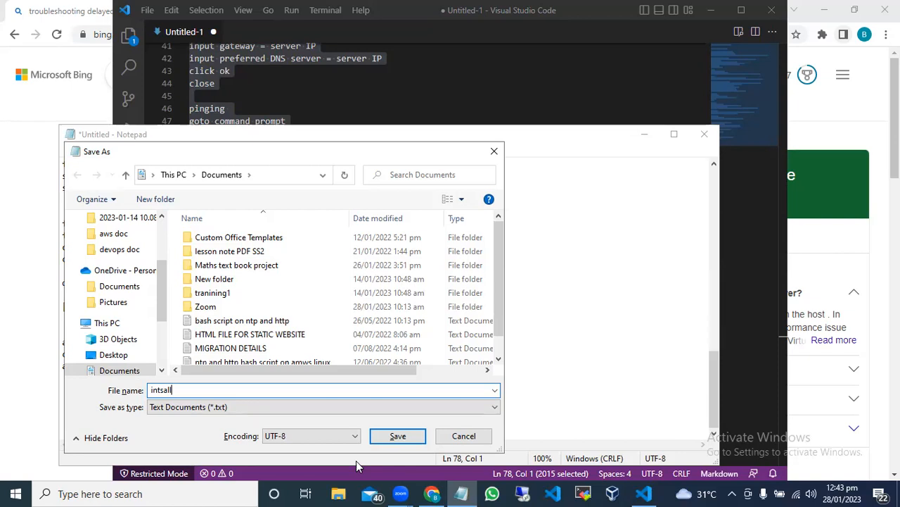
{"action": "type", "text": "ing OS and server and plini"}
{"action": "key", "text": "BackSpace"}
{"action": "key", "text": "BackSpace"}
{"action": "key", "text": "BackSpace"}
{"action": "key", "text": "BackSpace"}
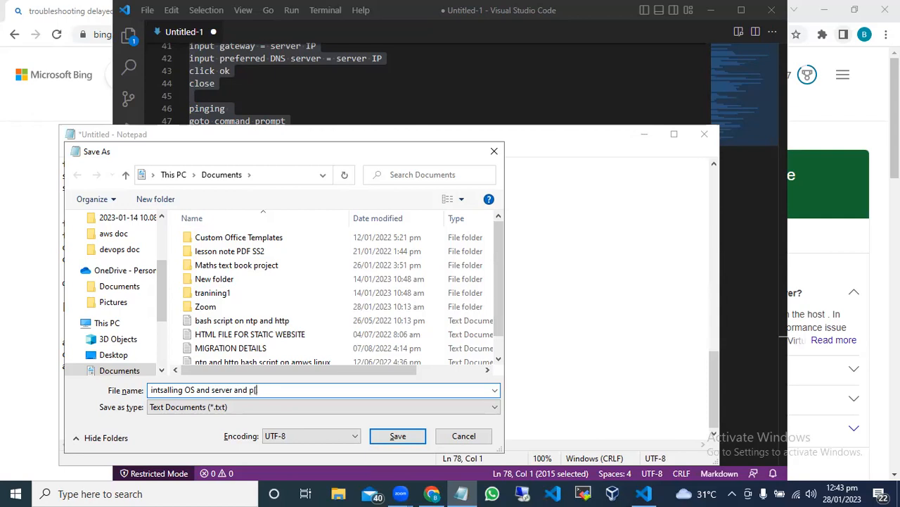
{"action": "type", "text": "inging"}
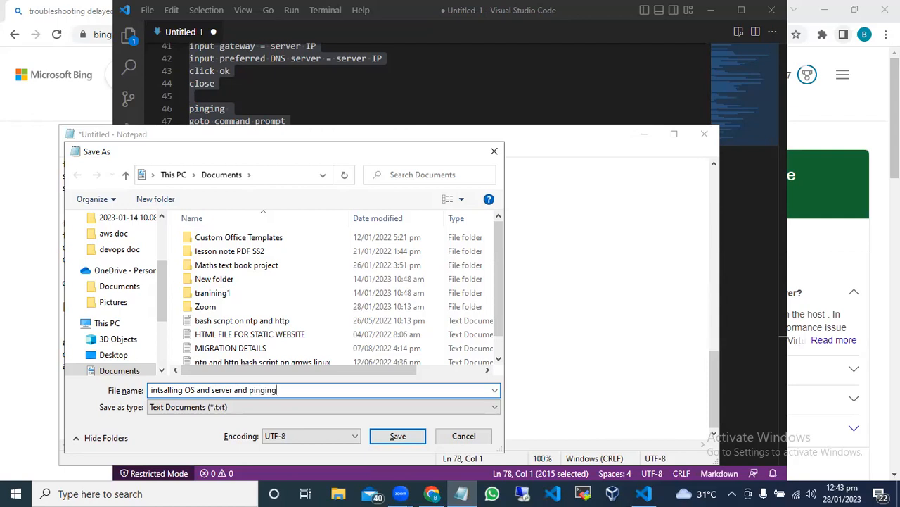
{"action": "left_click", "coordinate": [398, 436]}
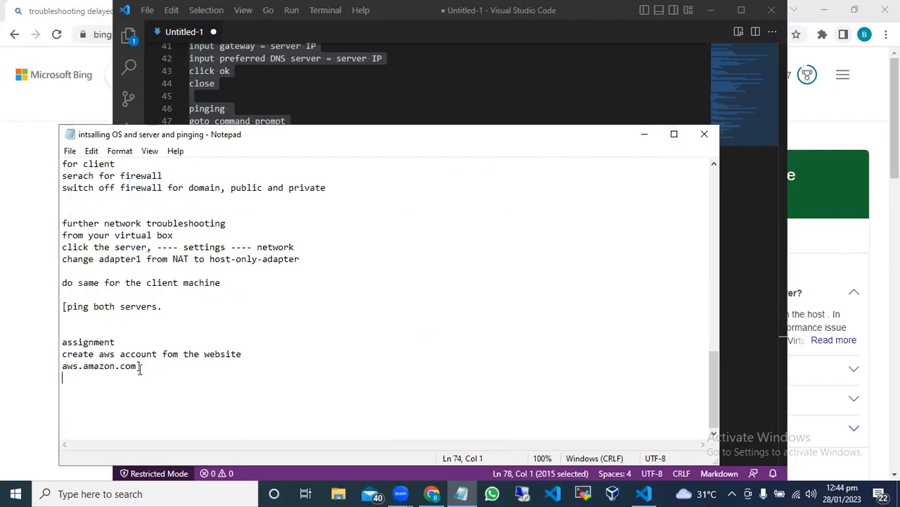
- Delete the stray ']' after aws.amazon.com and resave the file
{"action": "left_click", "coordinate": [144, 366]}
{"action": "key", "text": "BackSpace"}
{"action": "key", "text": "ctrl+s"}
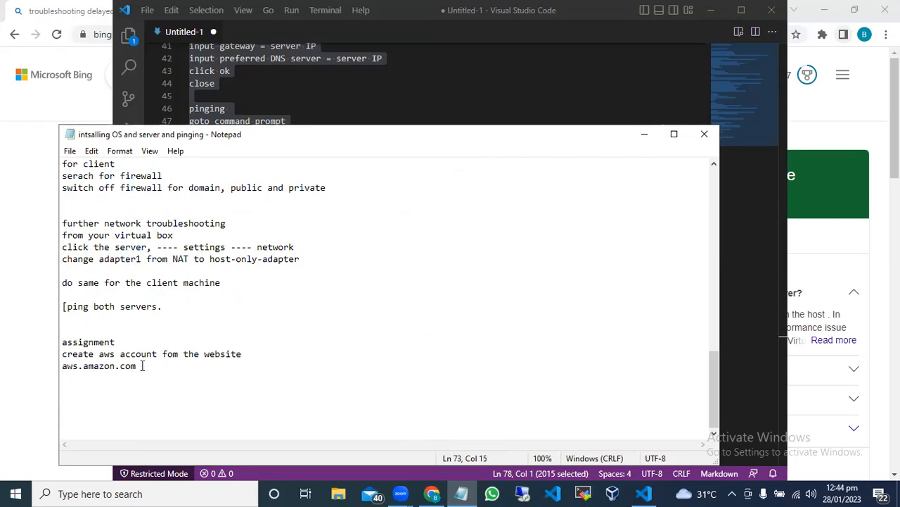